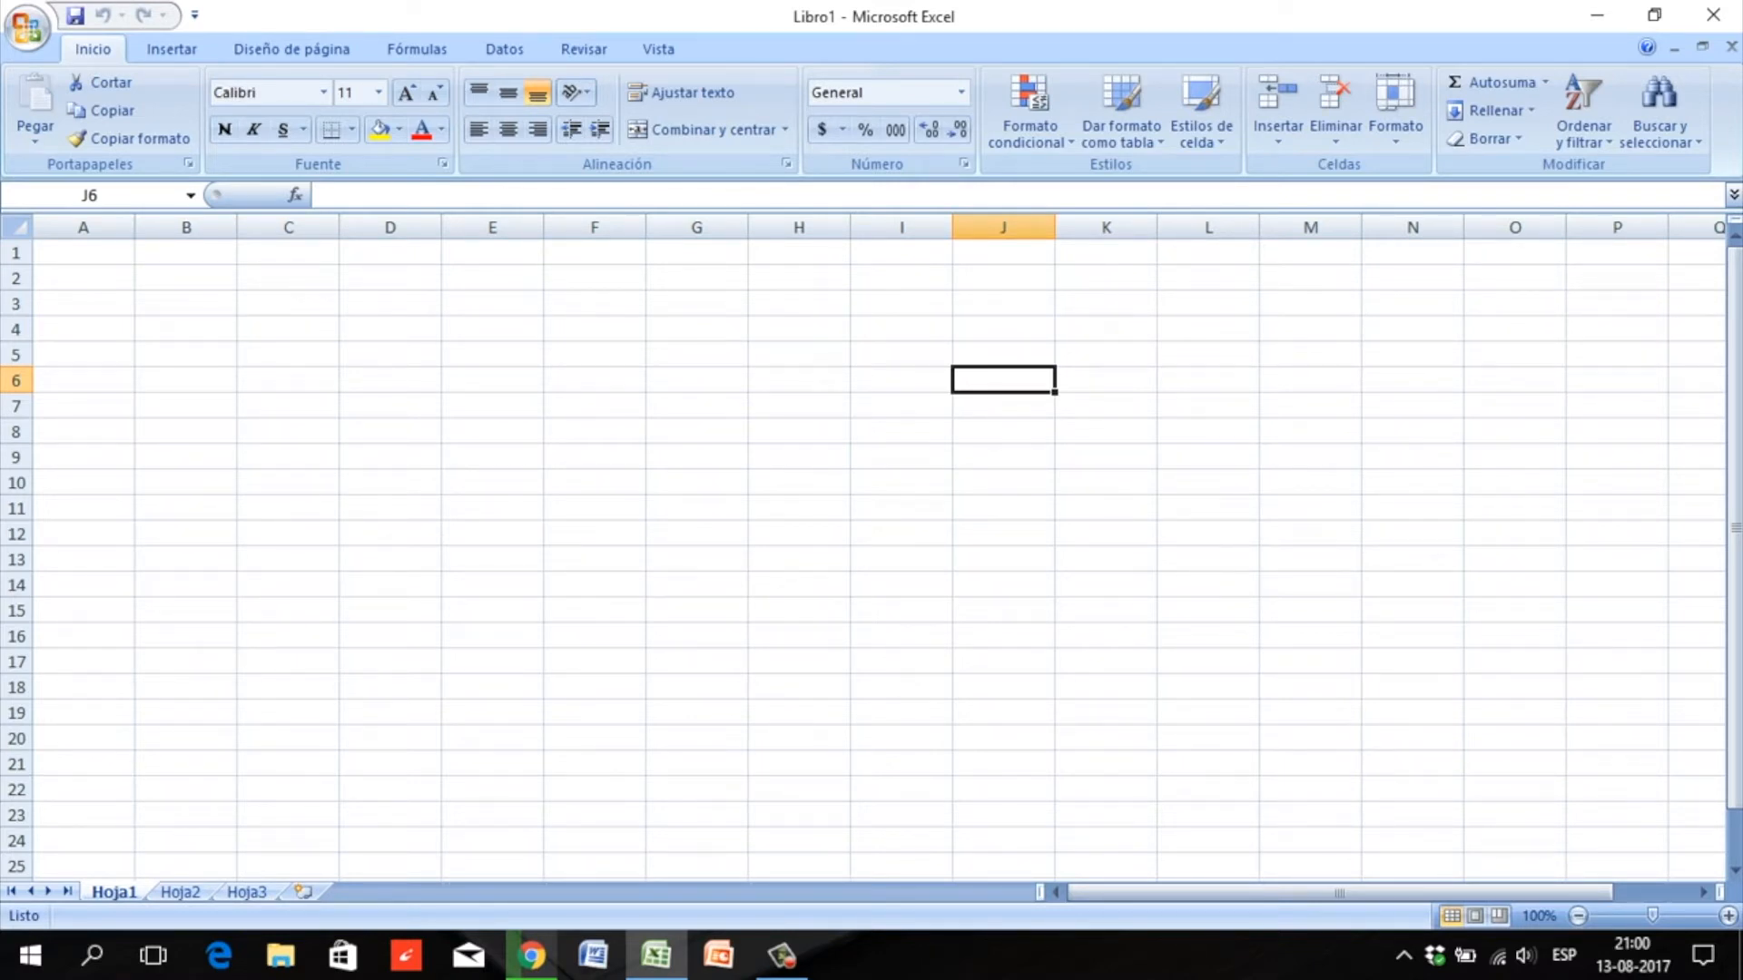
click(288, 303)
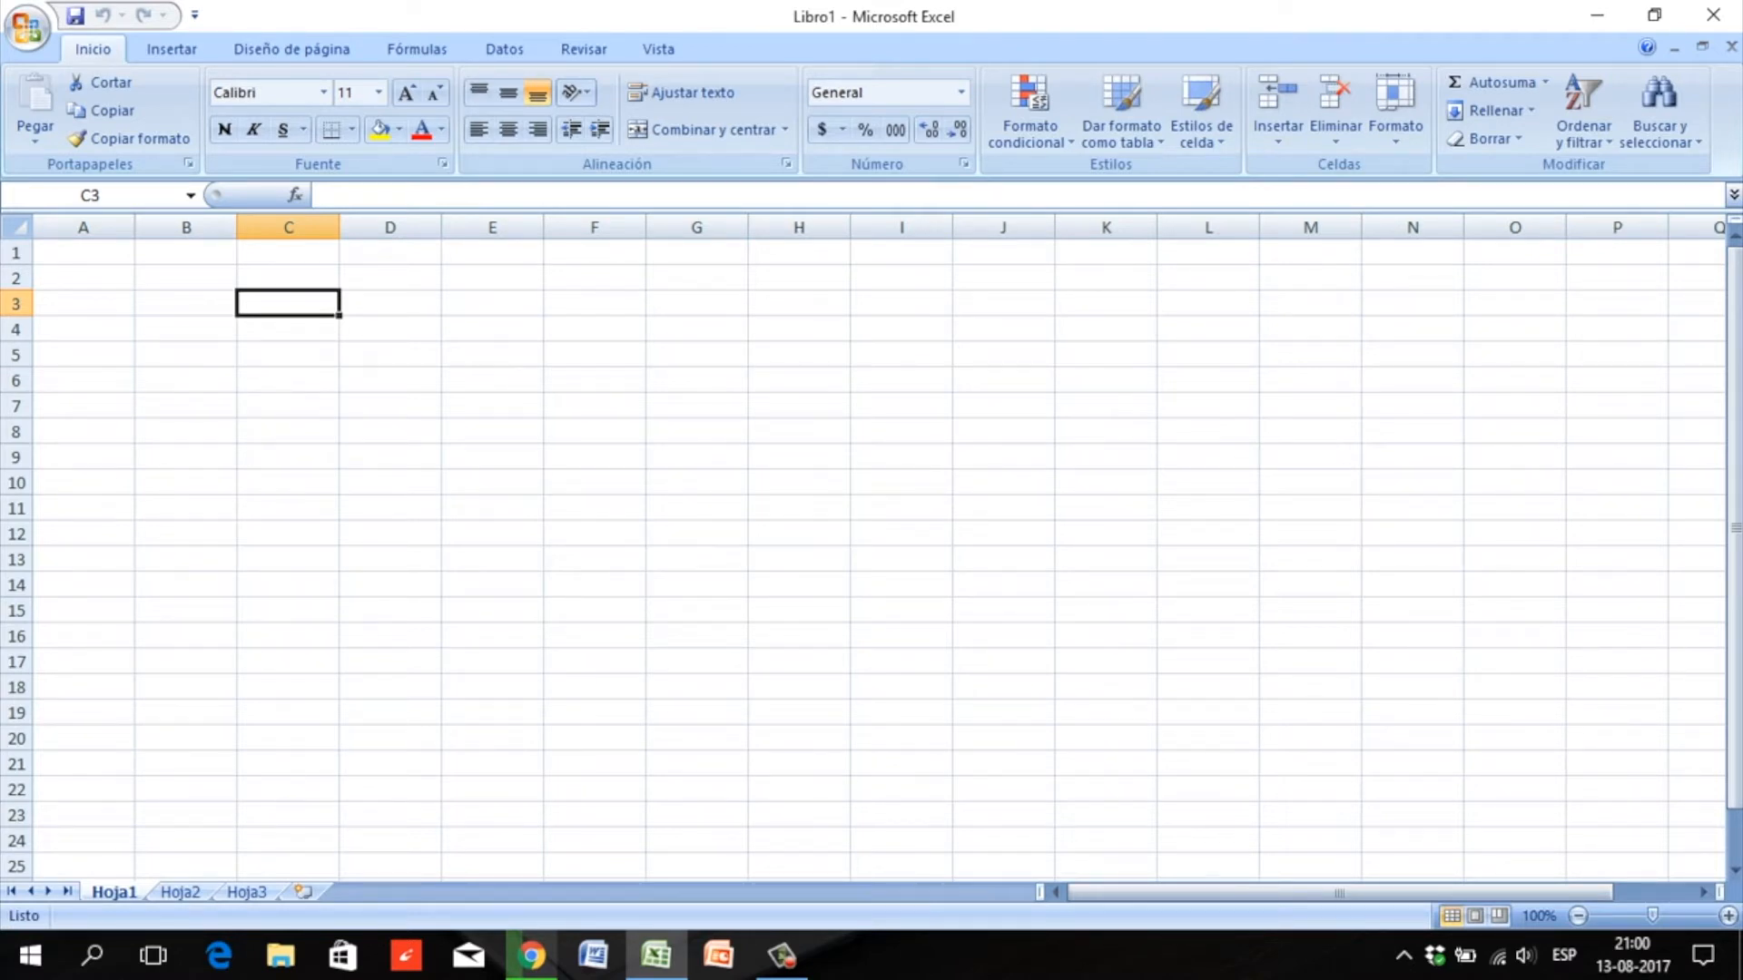
text(=)
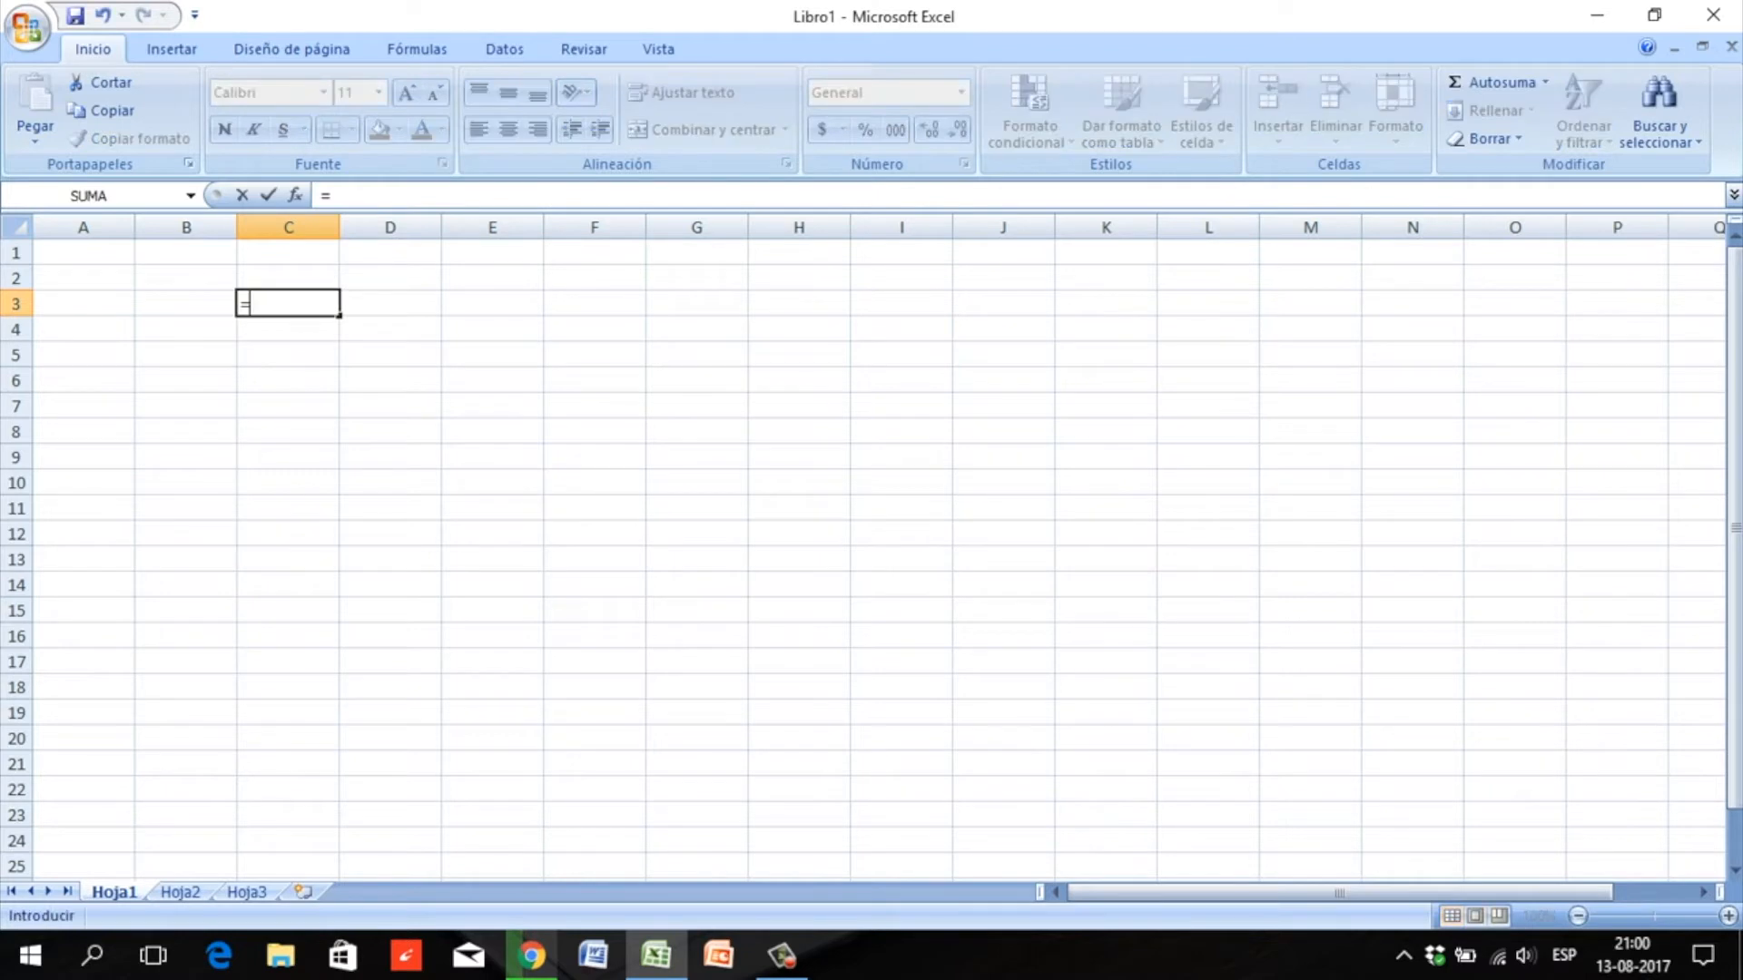
key(Escape)
text(+)
key(Escape)
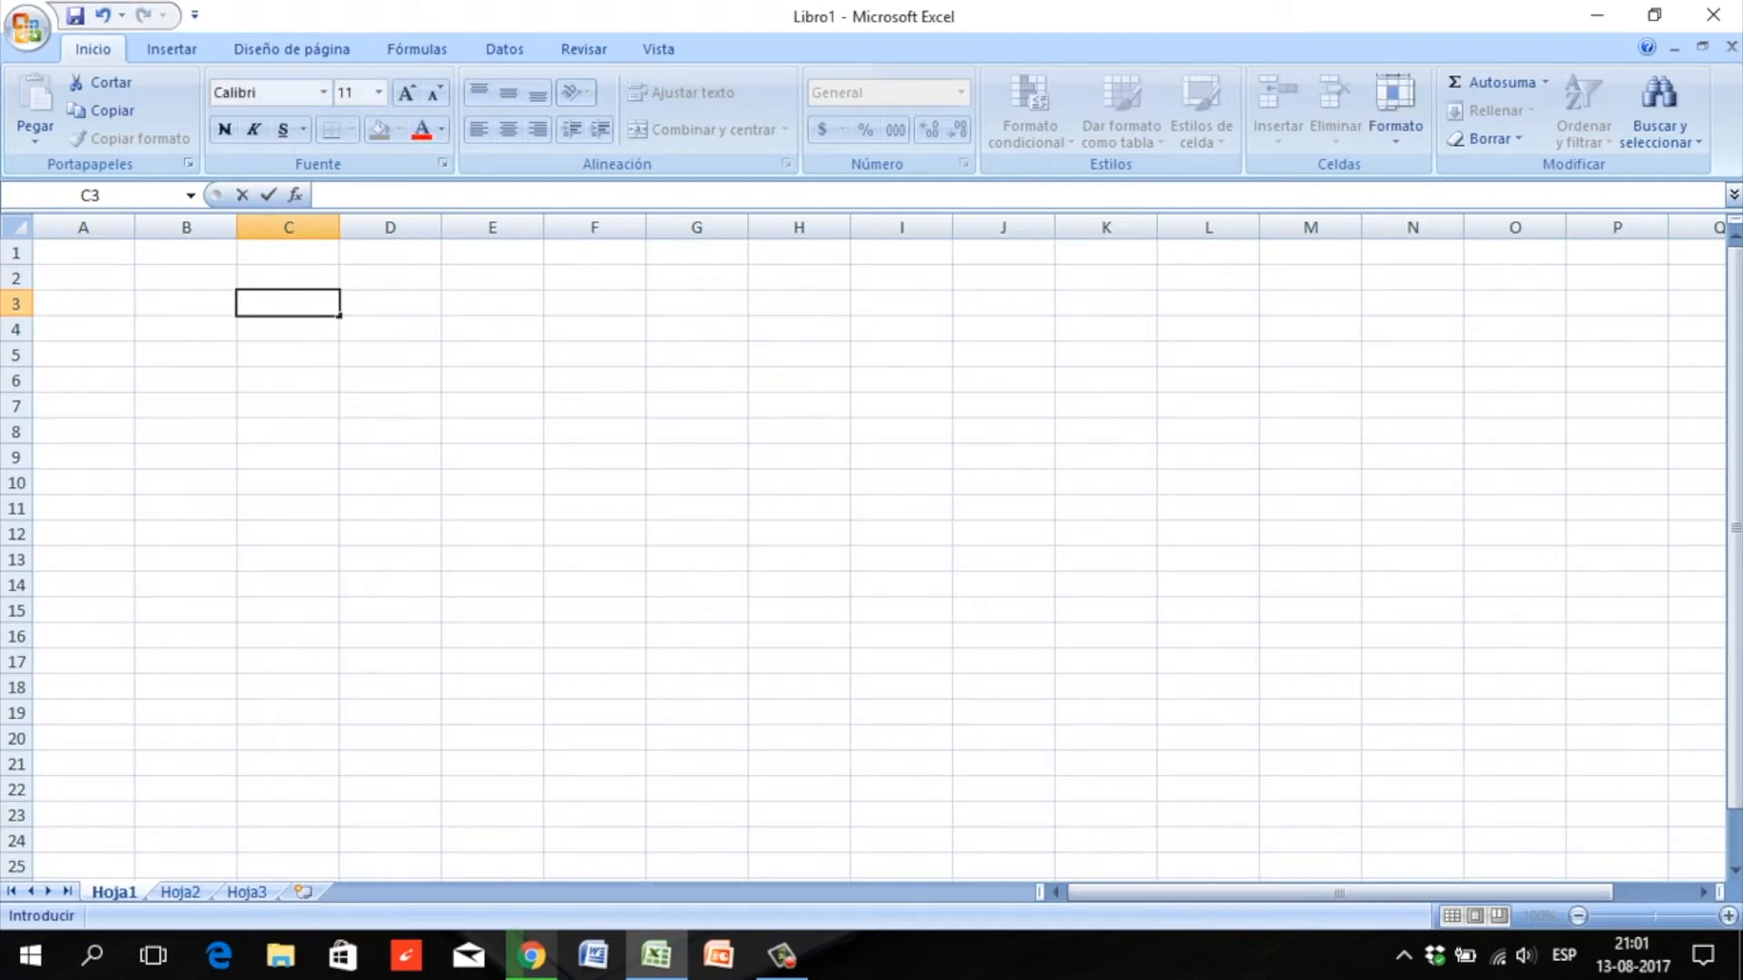
- Enter the date-subtraction formula ="30/06/2017"-"15/06/2017" in cell C6 and reselect that cell to show its formula
click(288, 381)
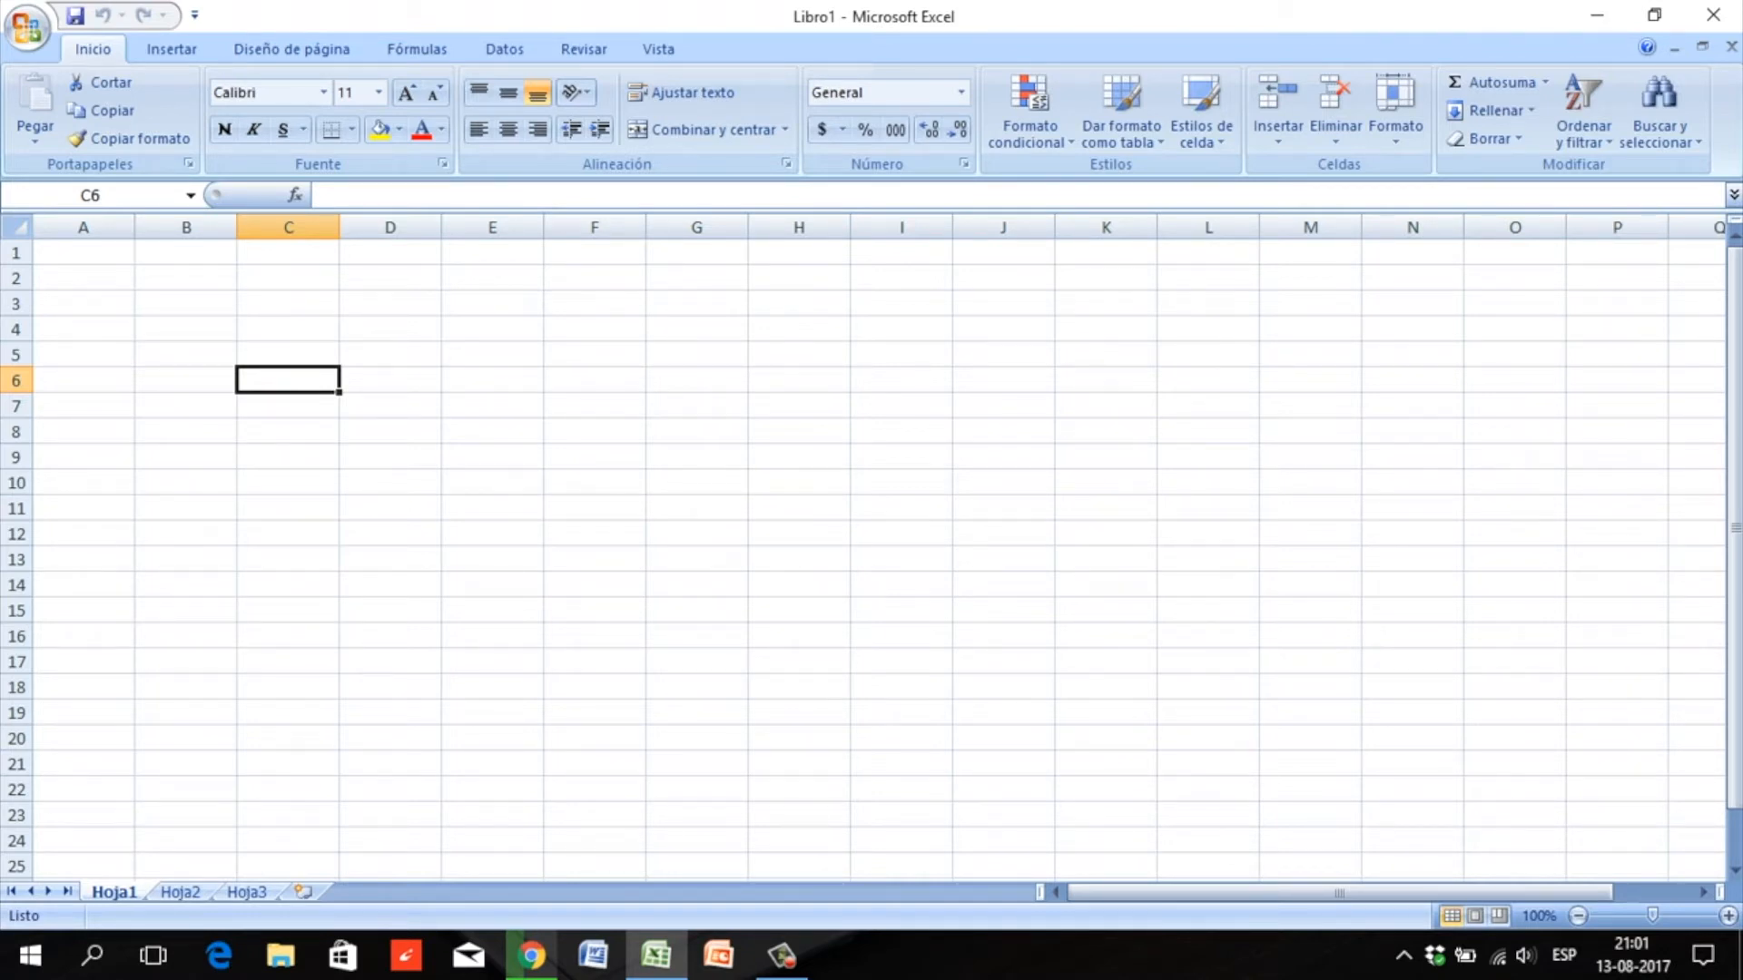
text(=)
key(Caps_Lock)
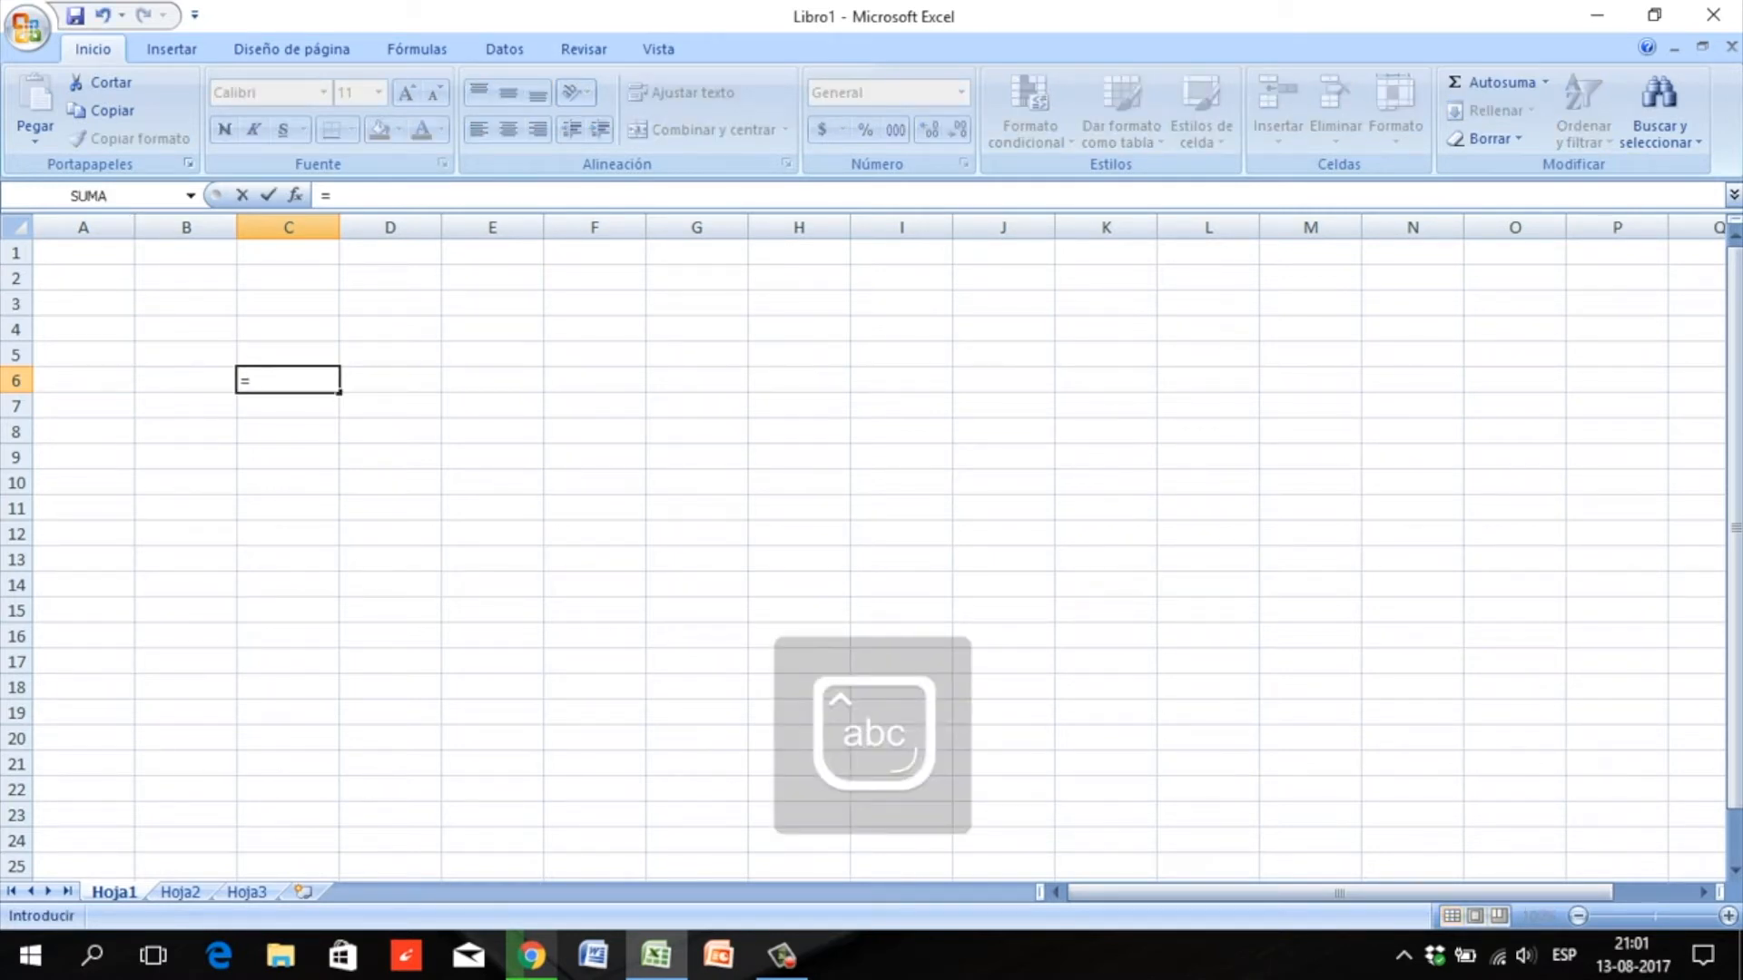
text(")
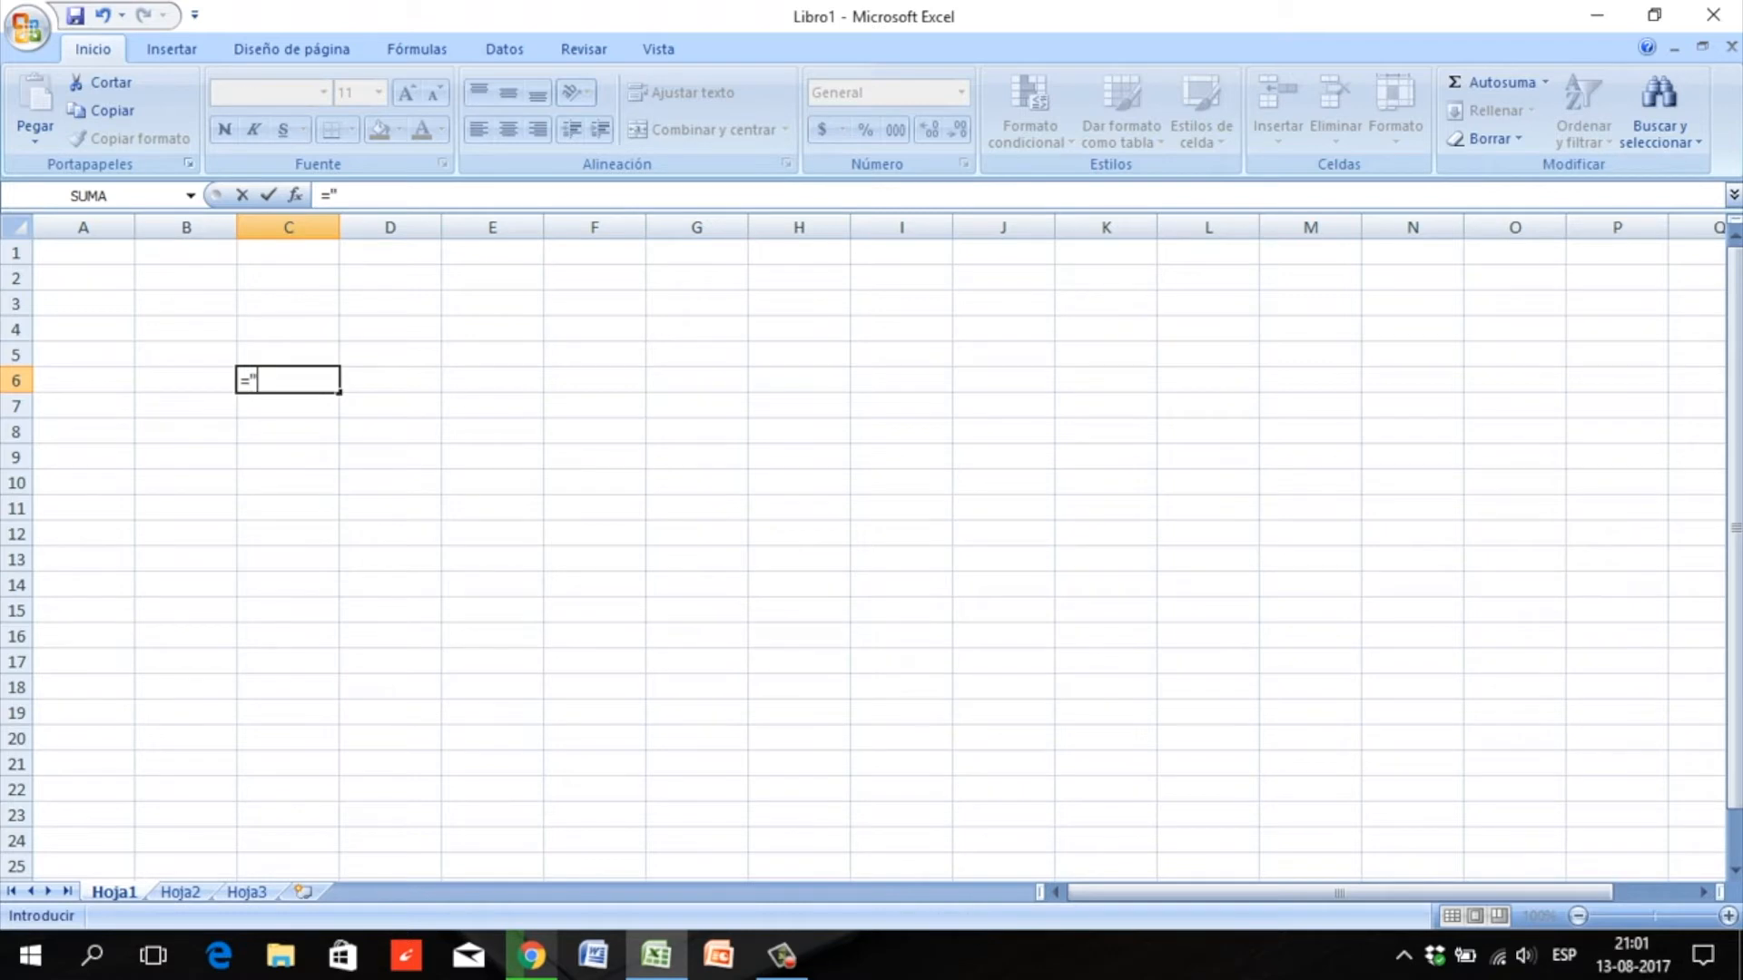
text(30/06/2017)
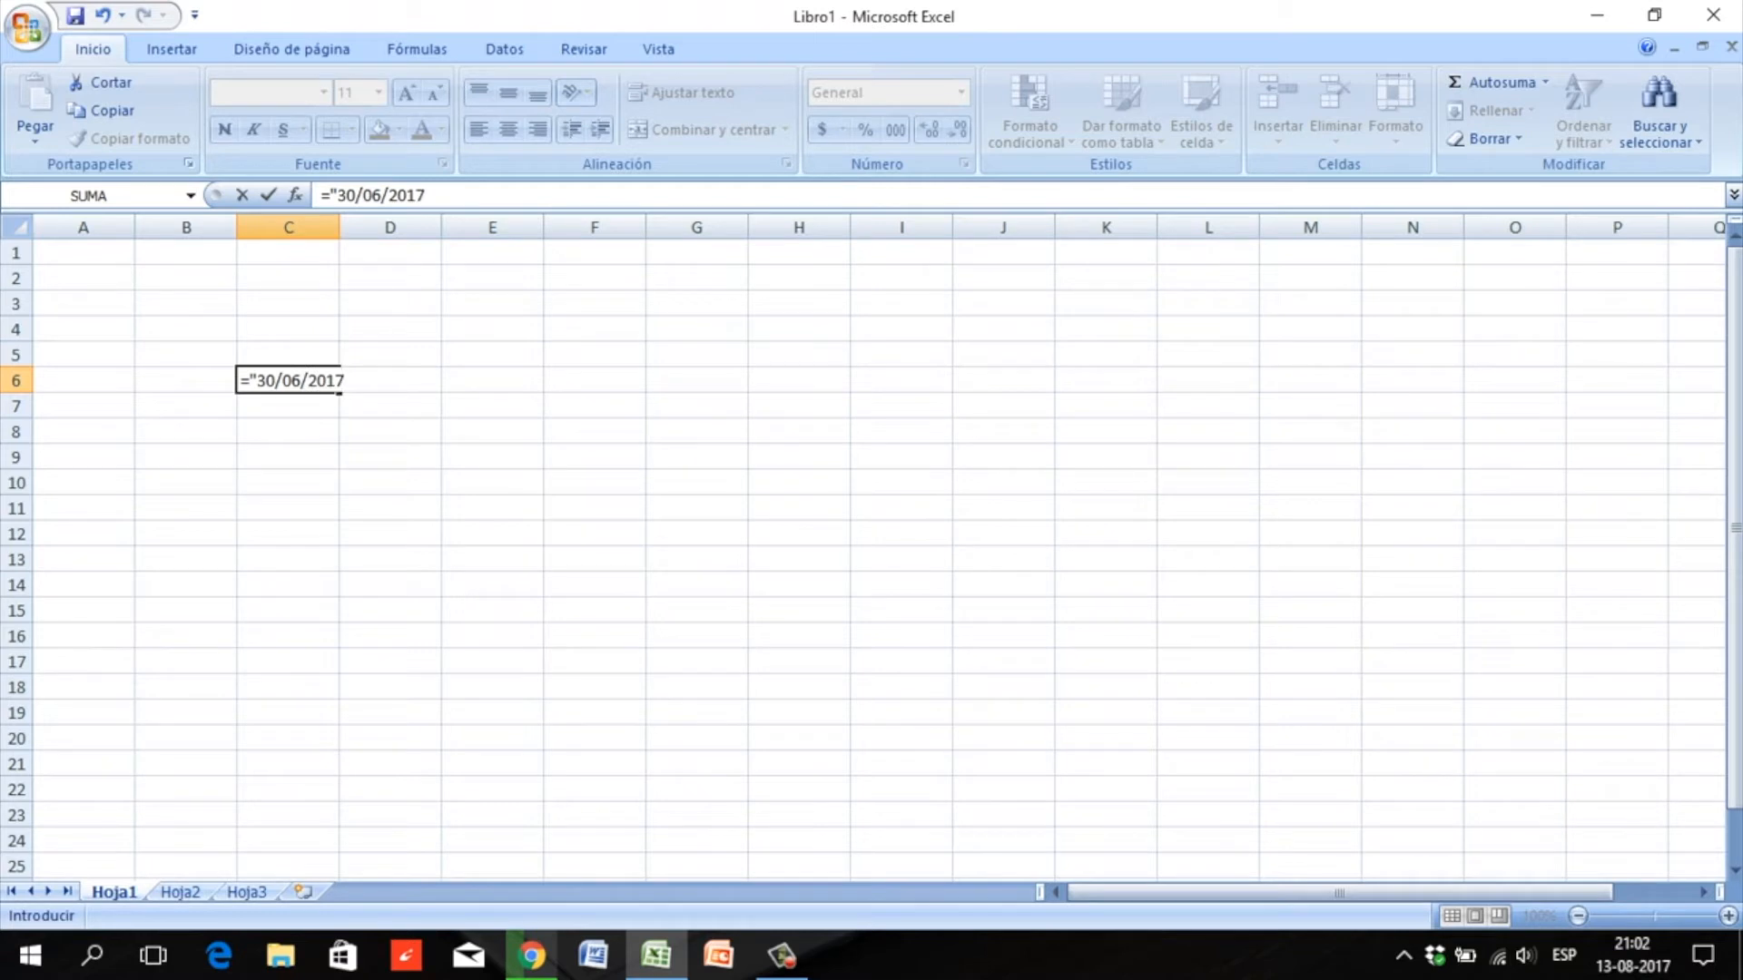
text("-"15/06/2017")
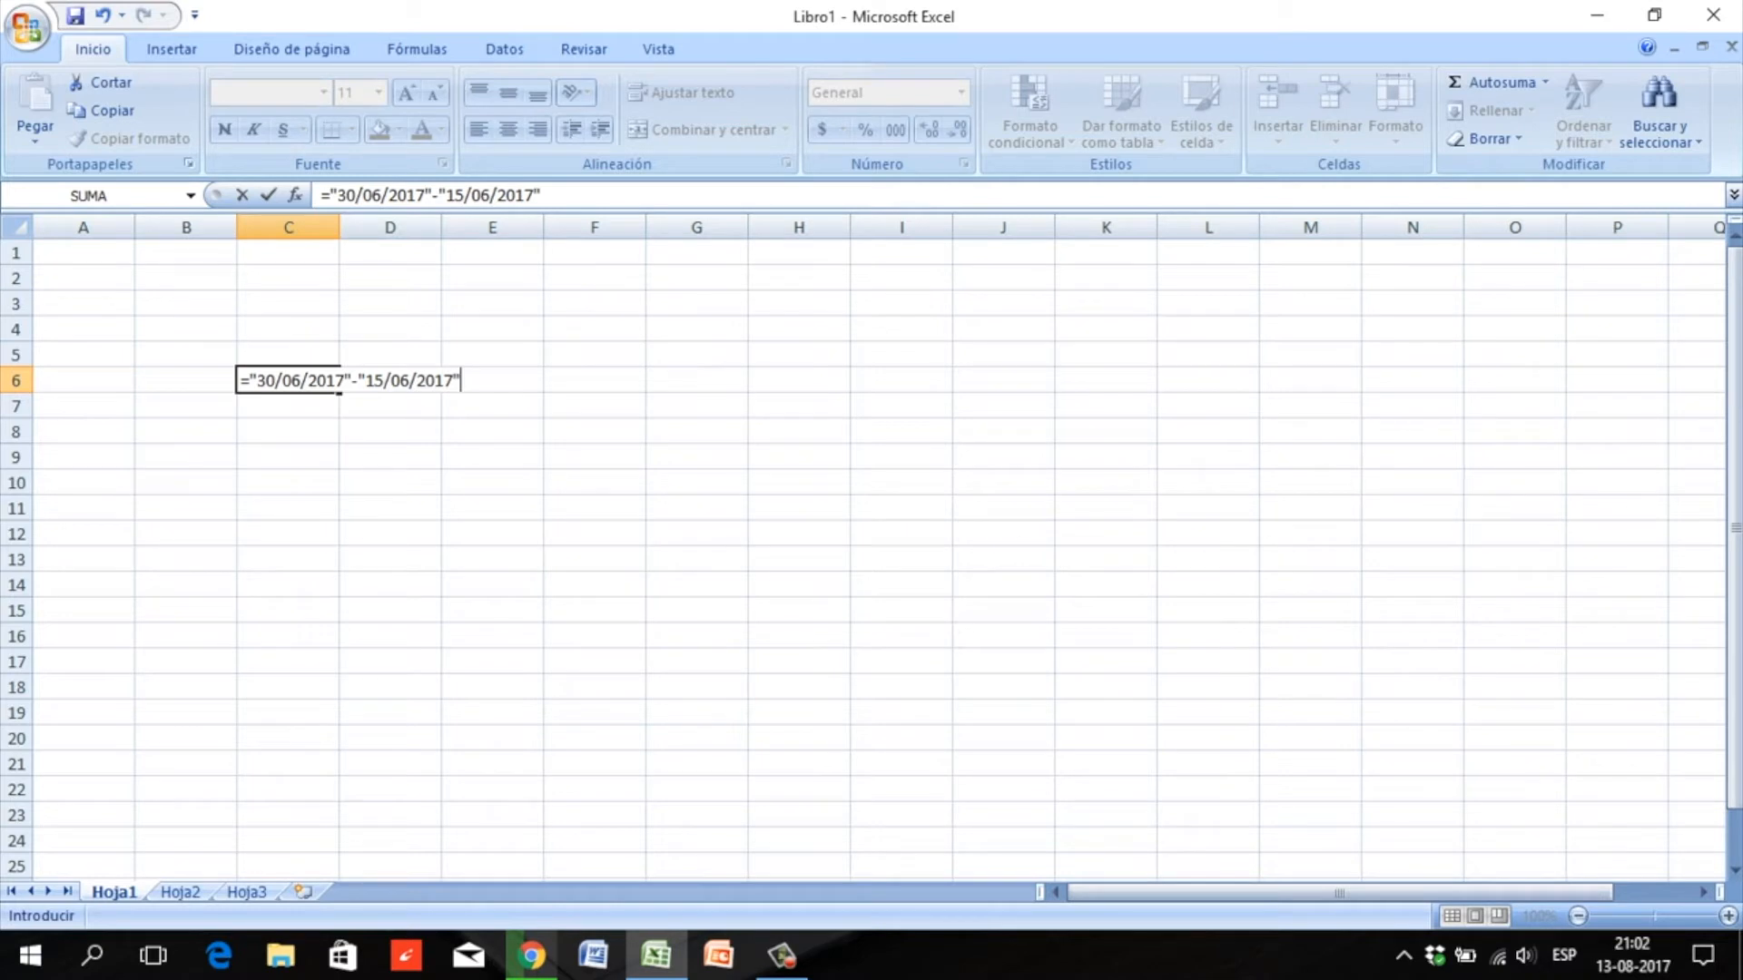
key(Return)
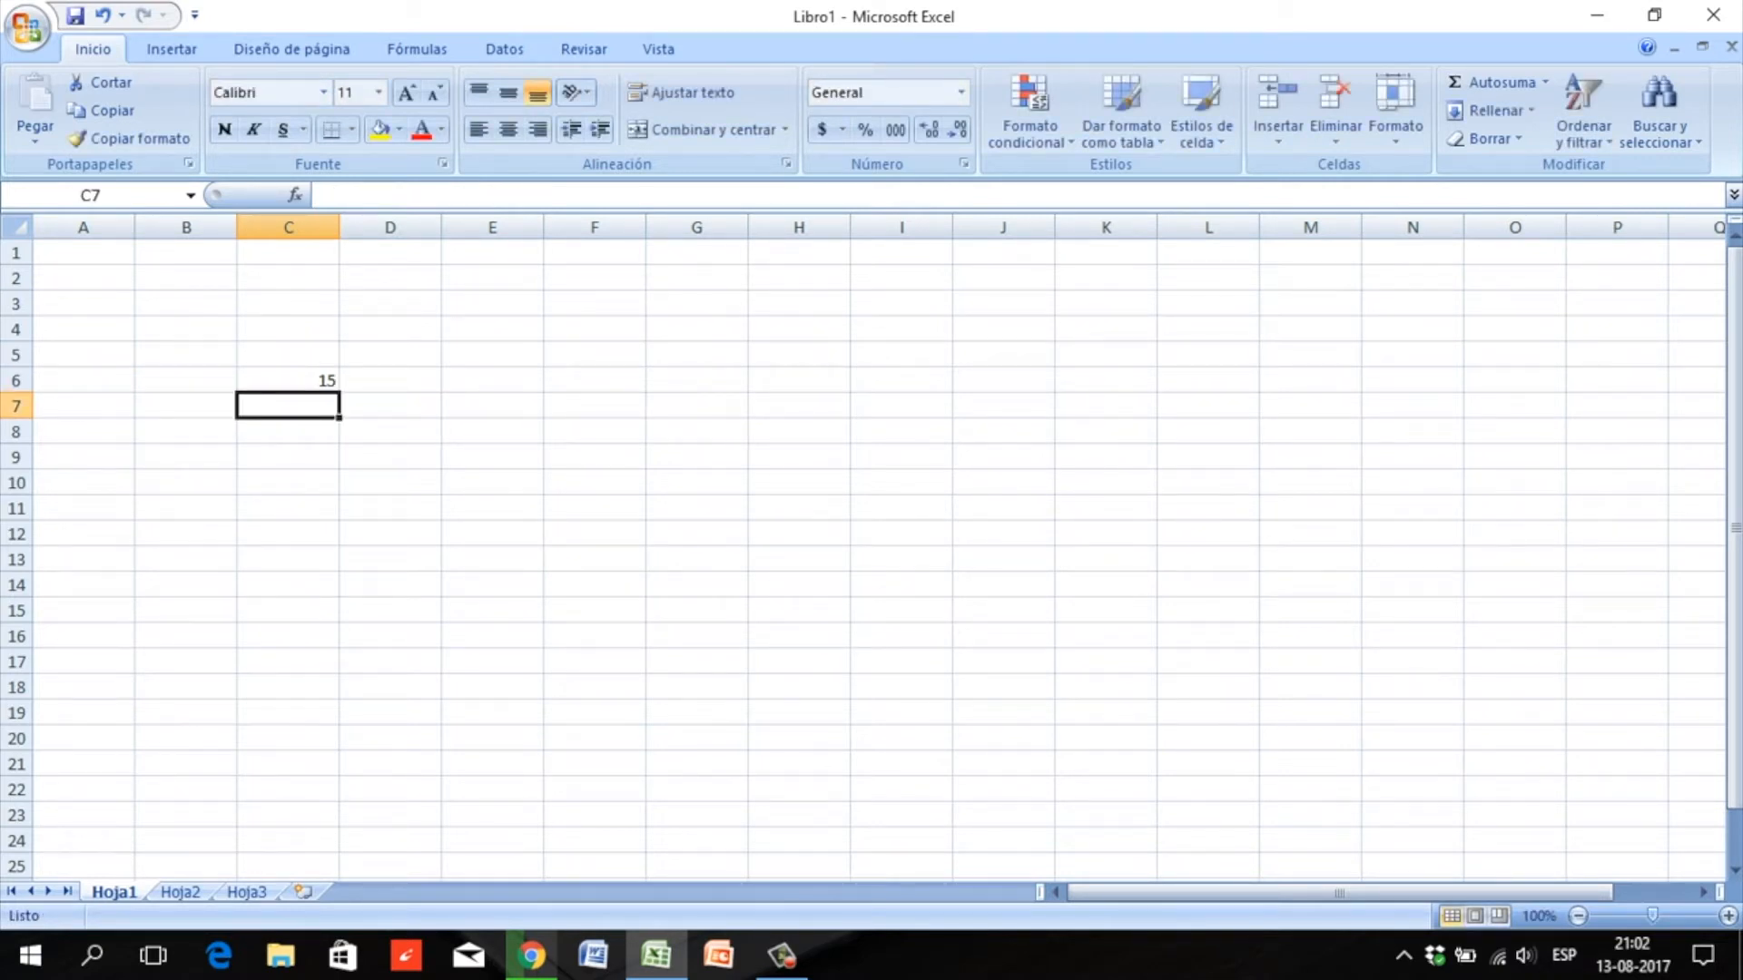
key(Up)
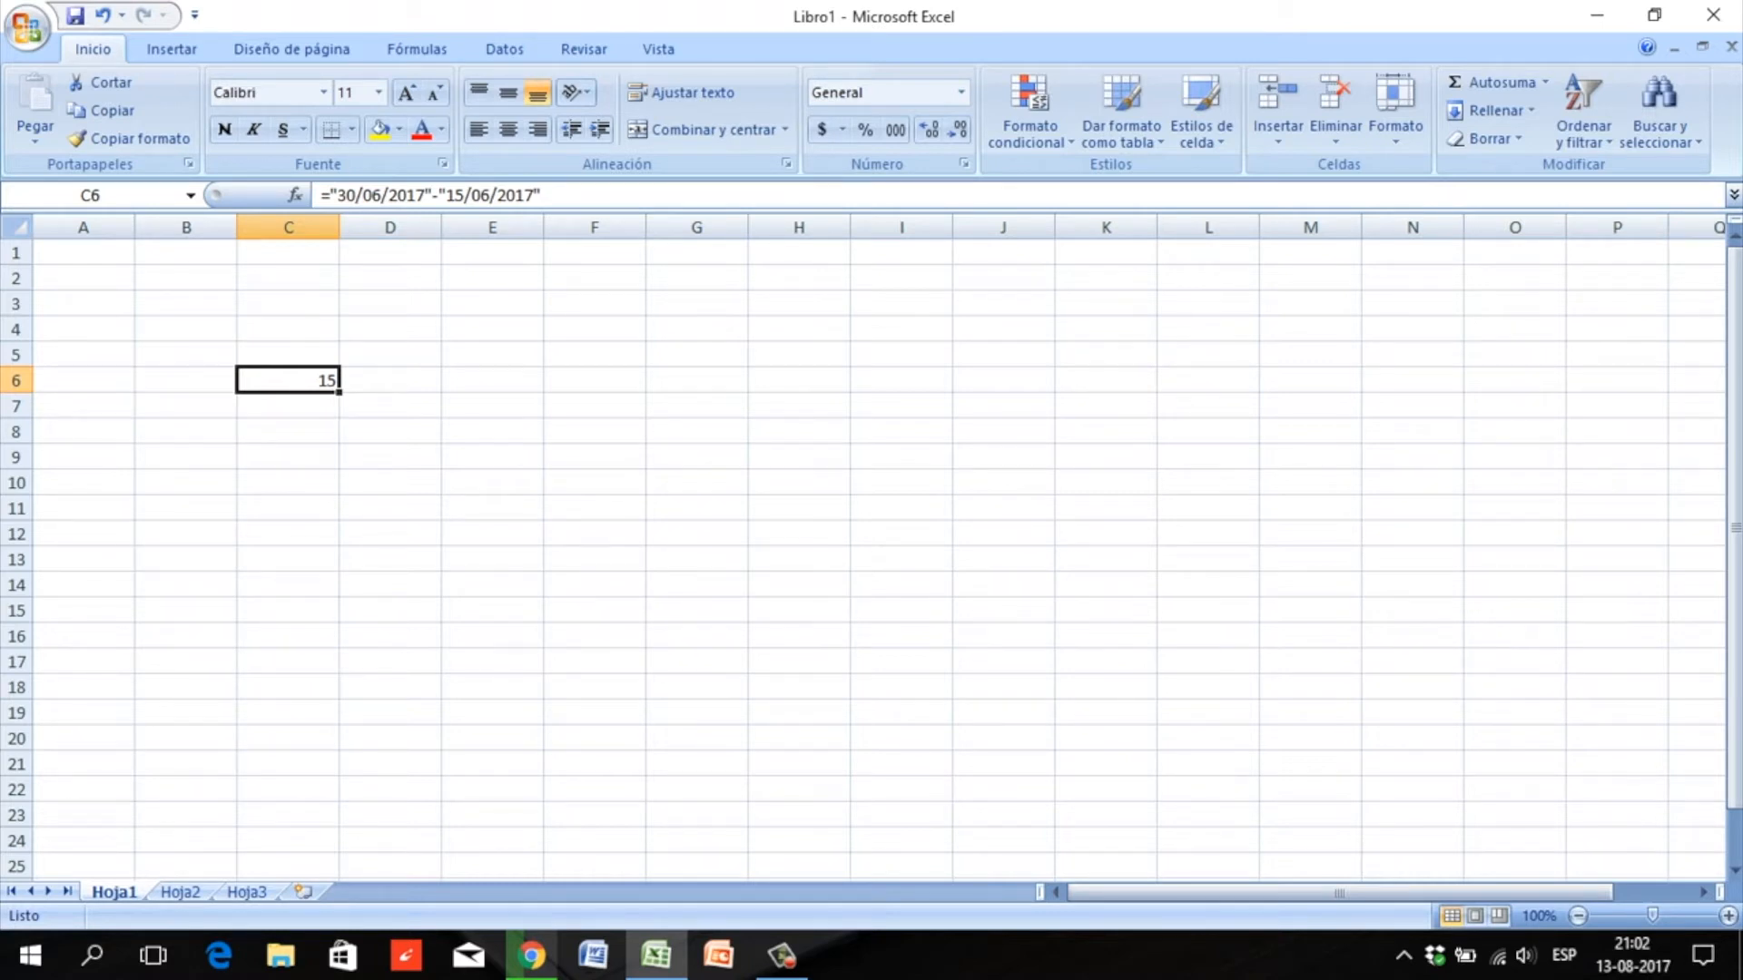
- Fill cells F2 to F7 with the numbers 45, 76, 12, 86, 24 and 86
click(595, 279)
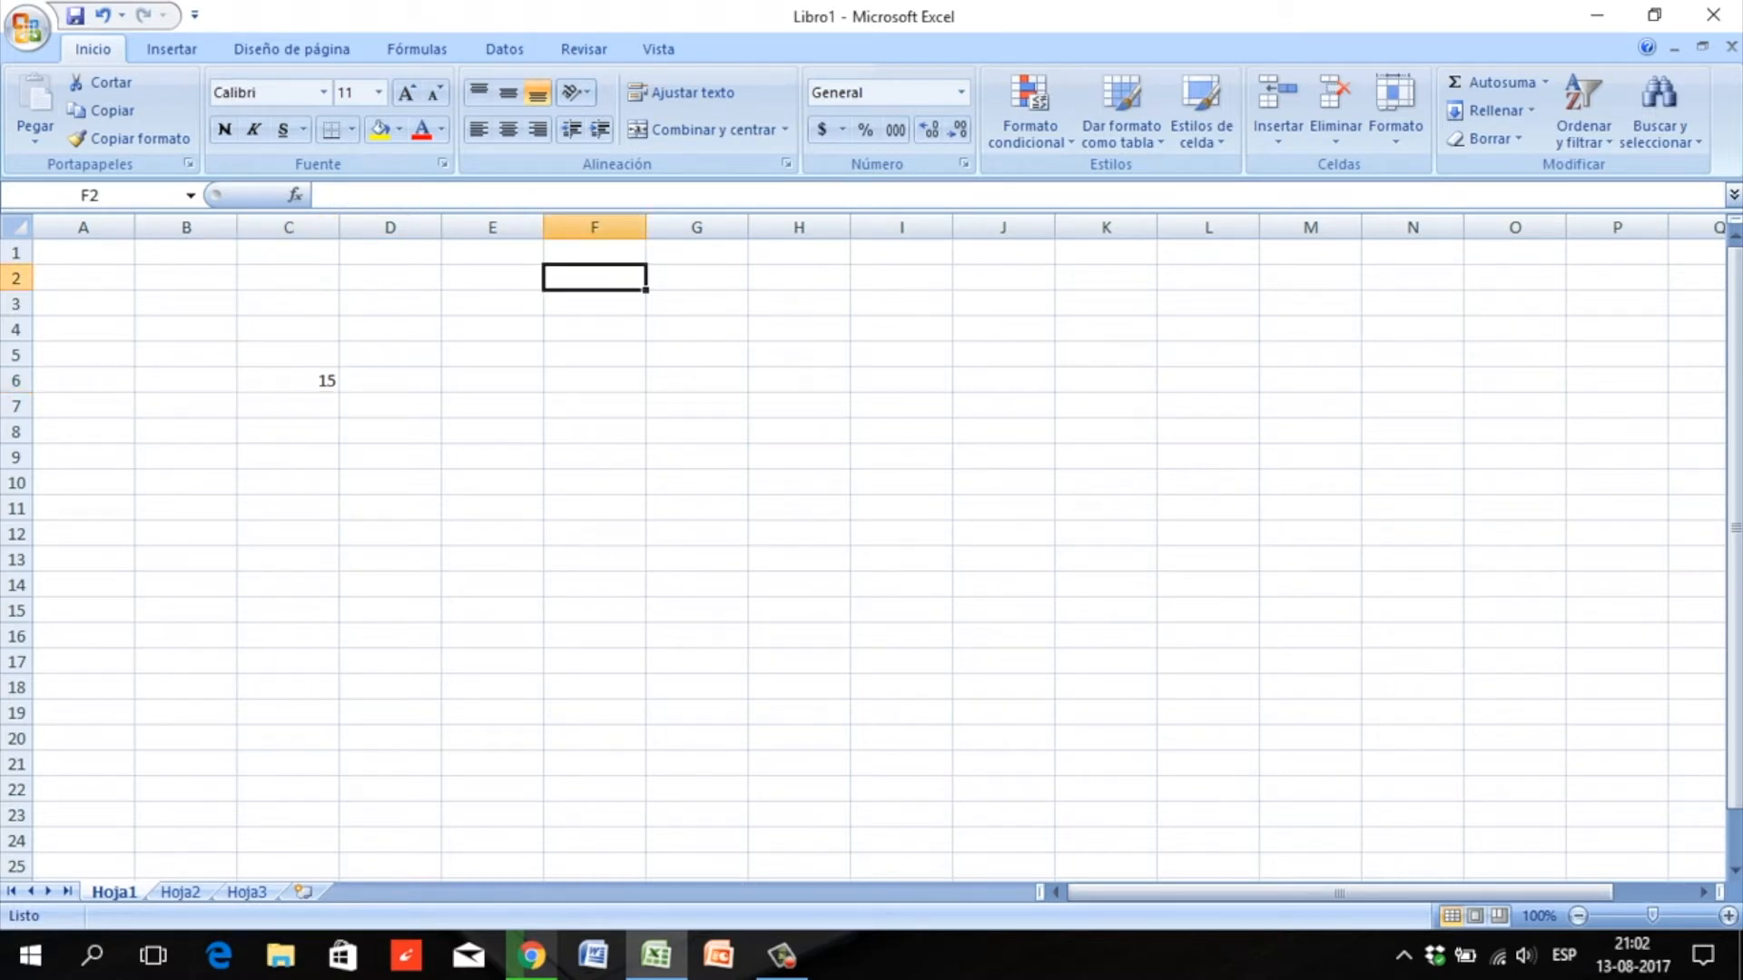
text(45)
key(Return)
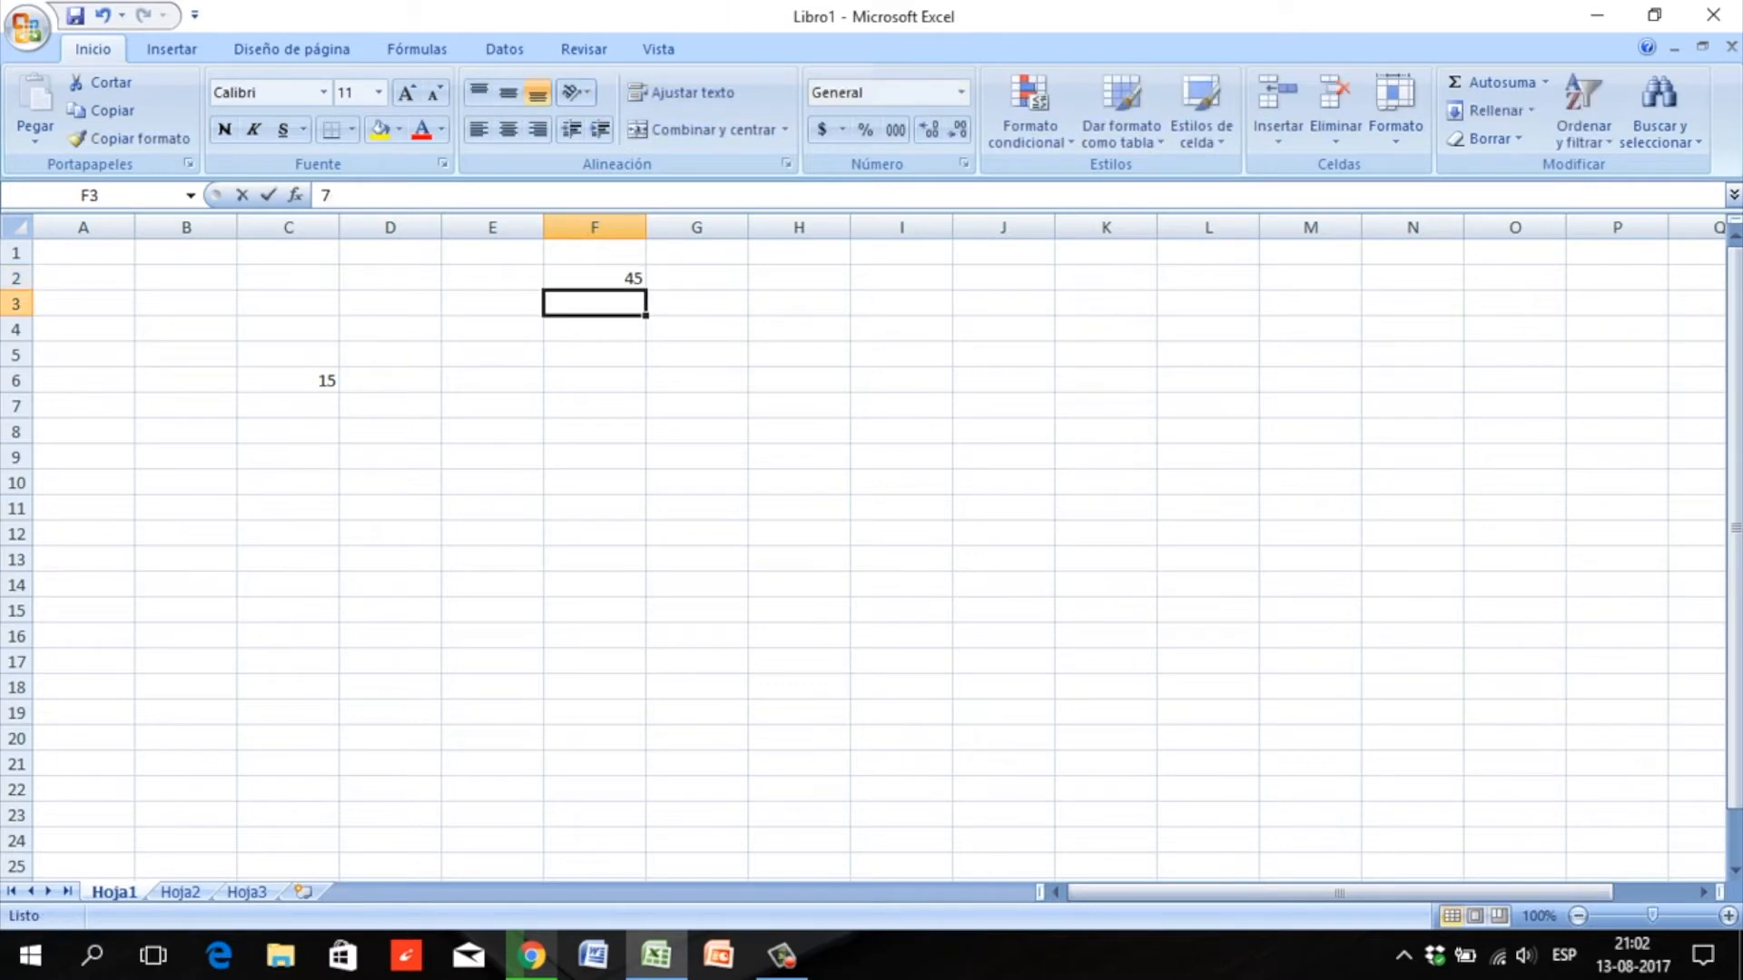
text(76)
key(Return)
text(12)
key(Return)
text(86)
key(Return)
text(24)
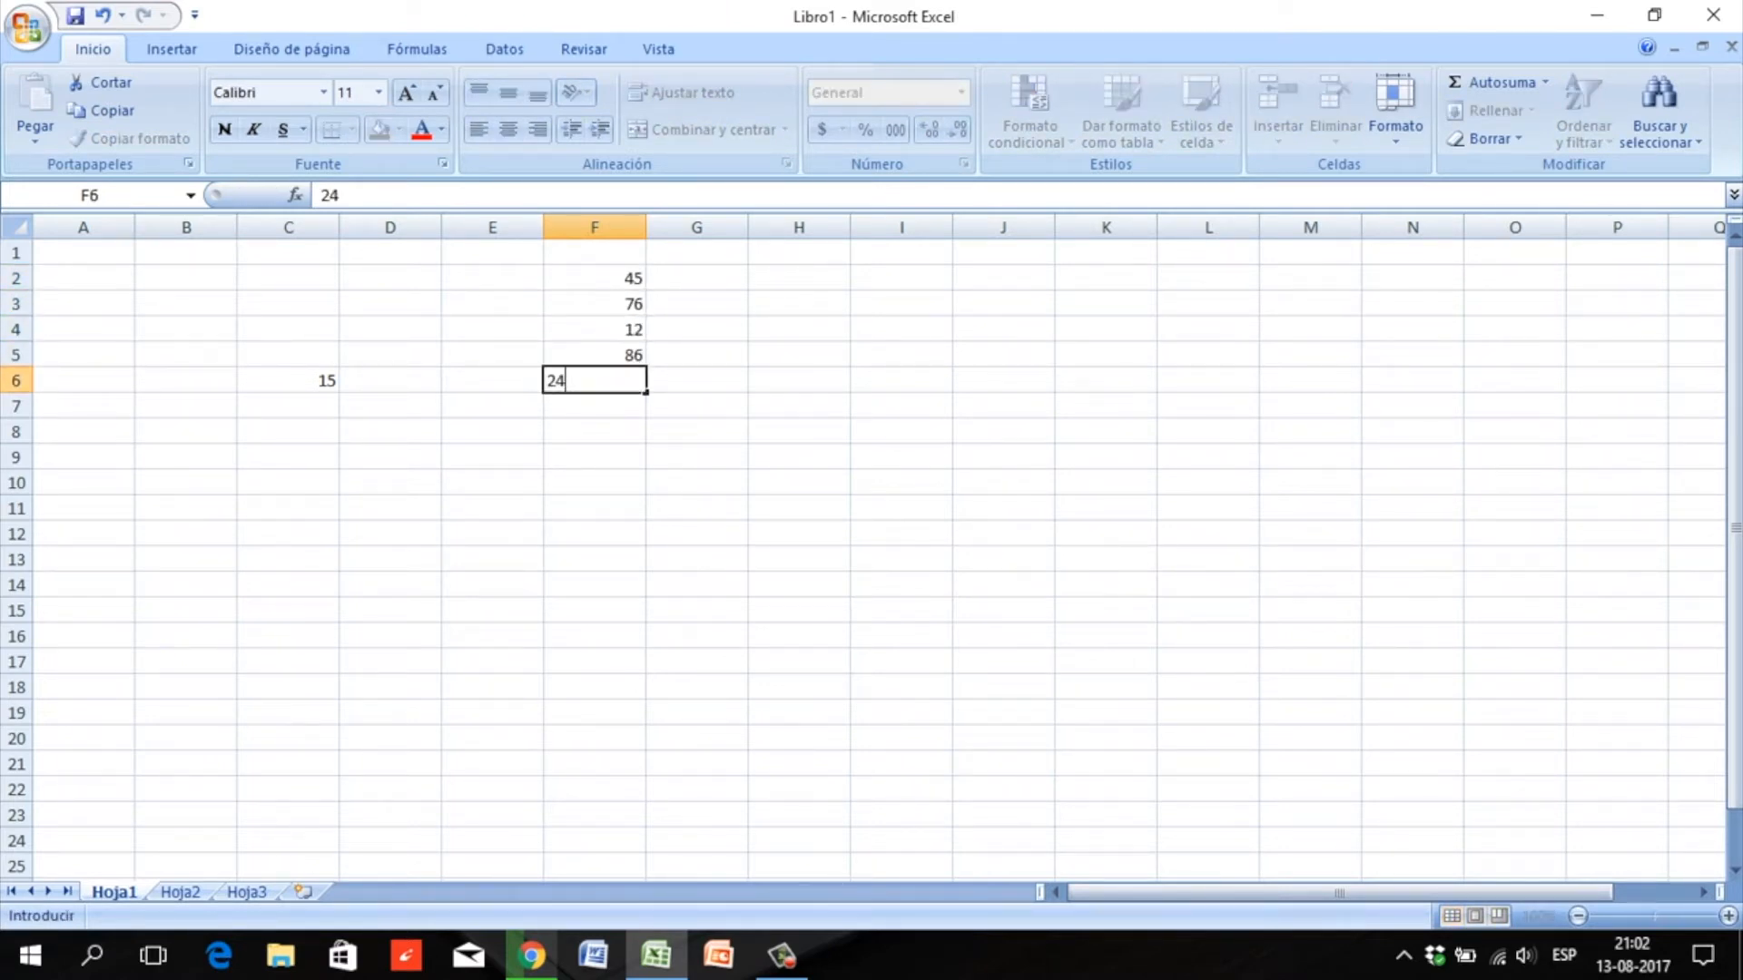
key(Return)
text(86)
key(Return)
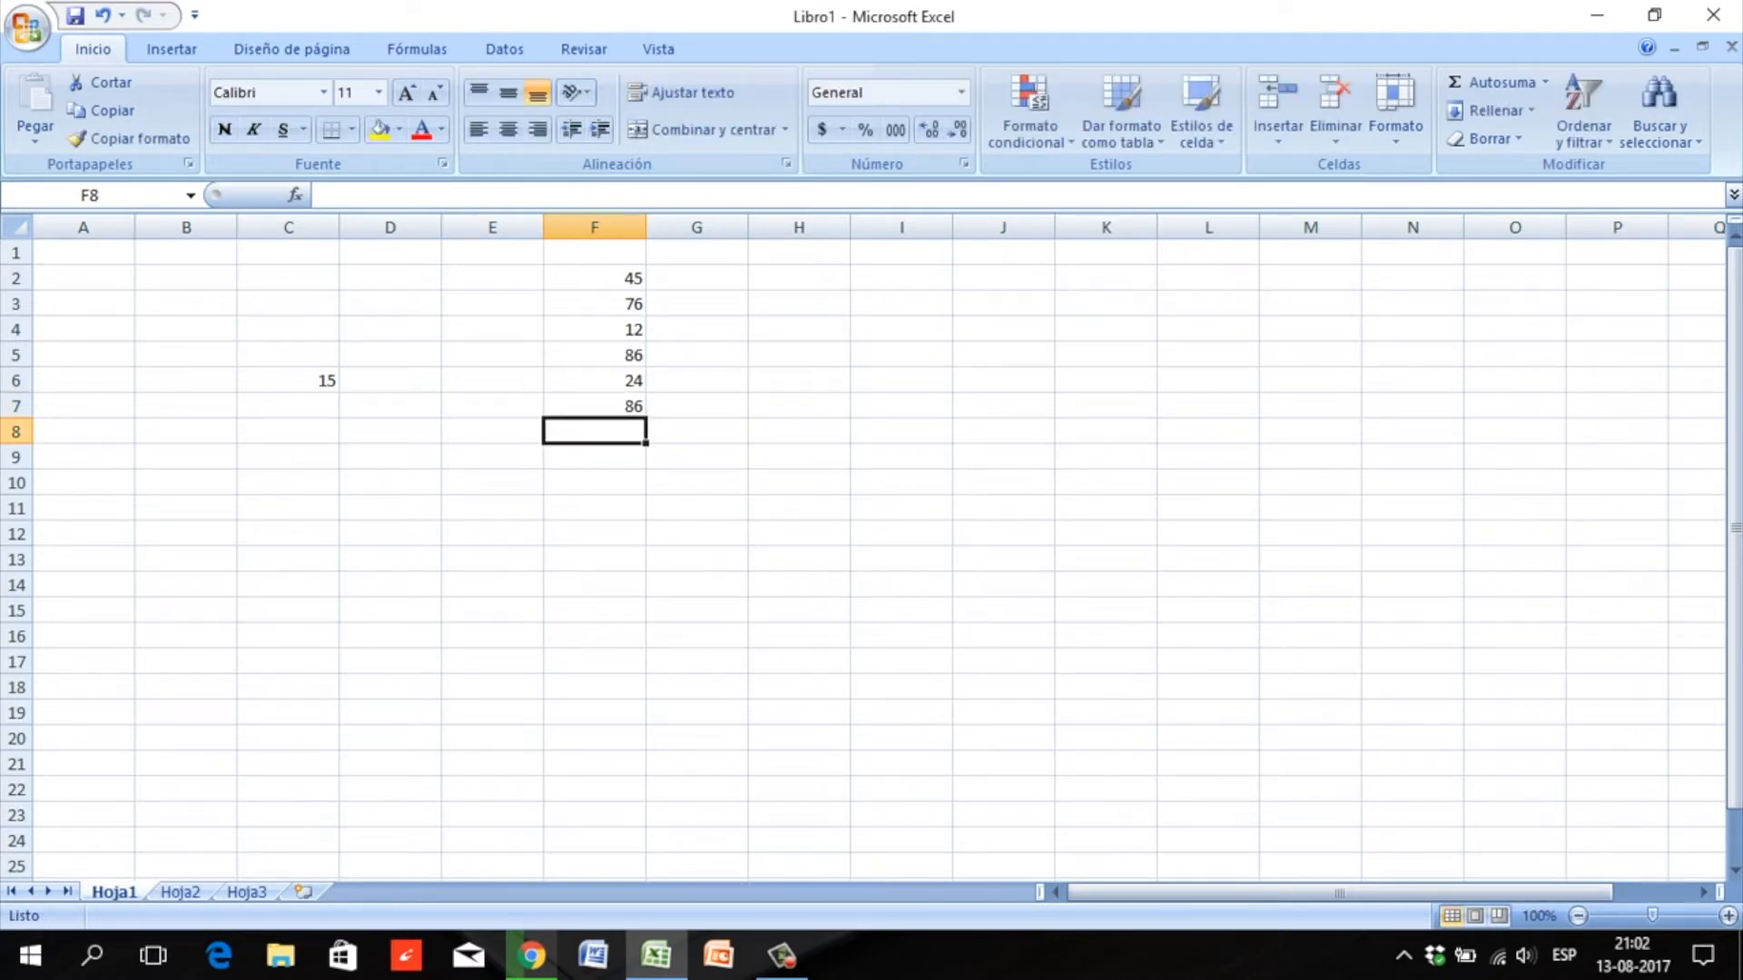
- Add up the column of numbers in cell F10 with the formula =SUMA(F2:F7)
click(594, 482)
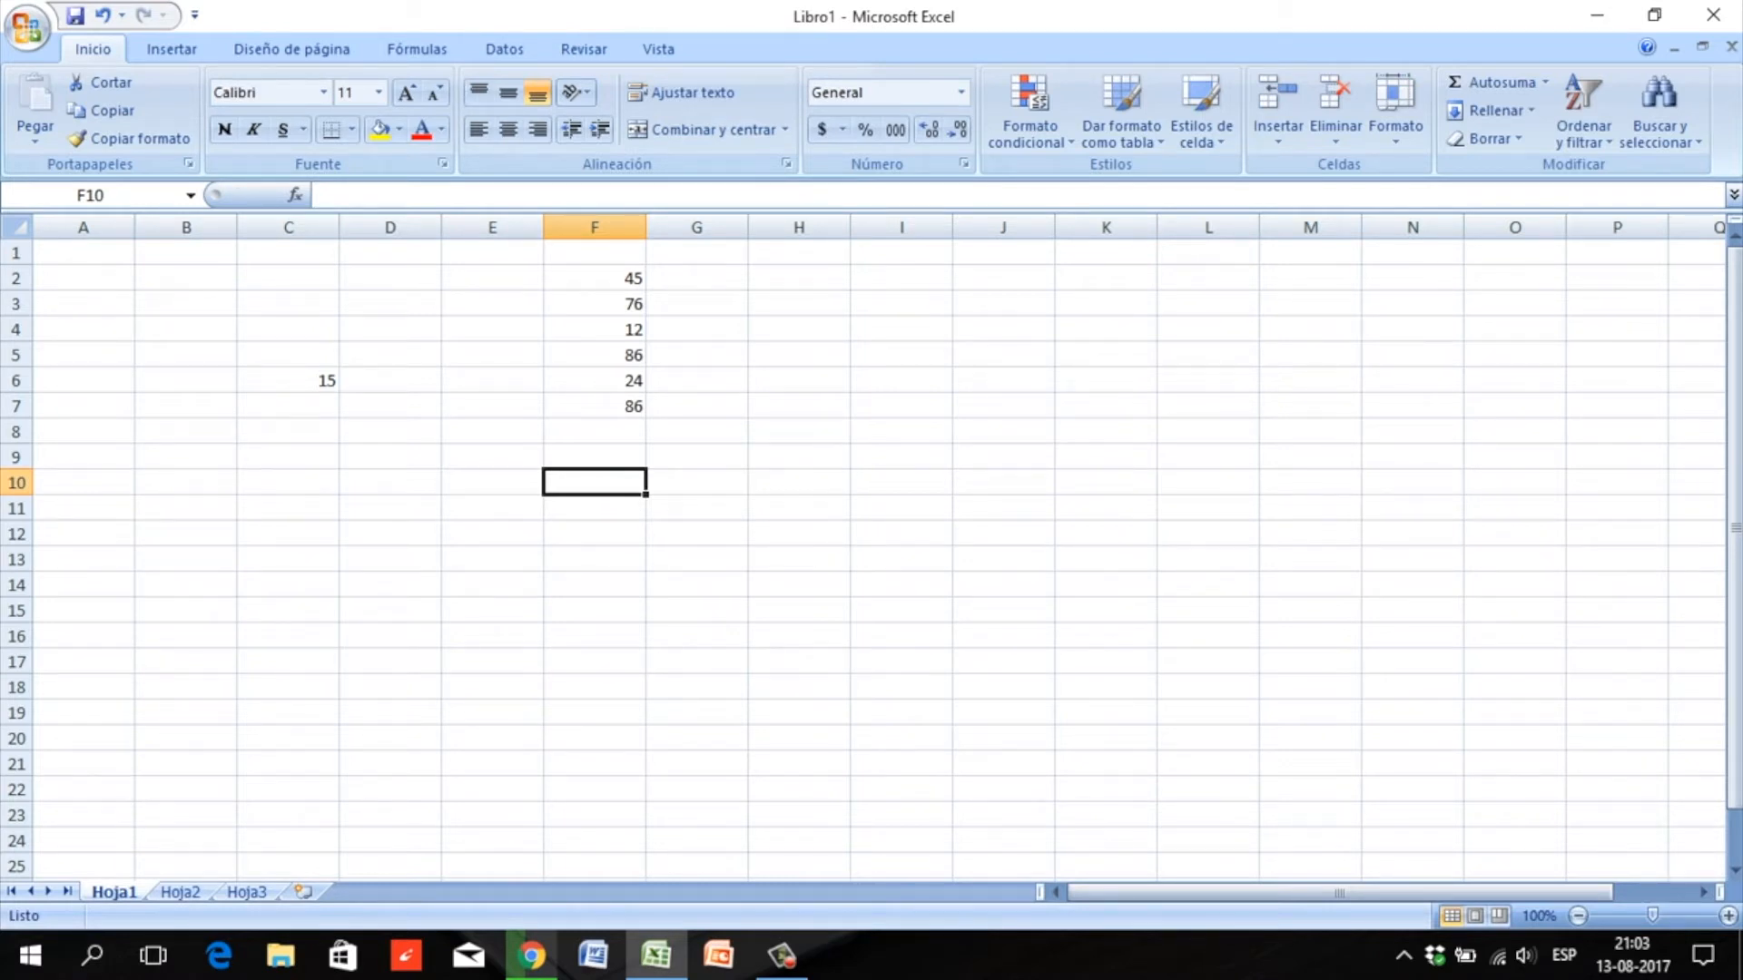
text(=)
key(Caps_Lock)
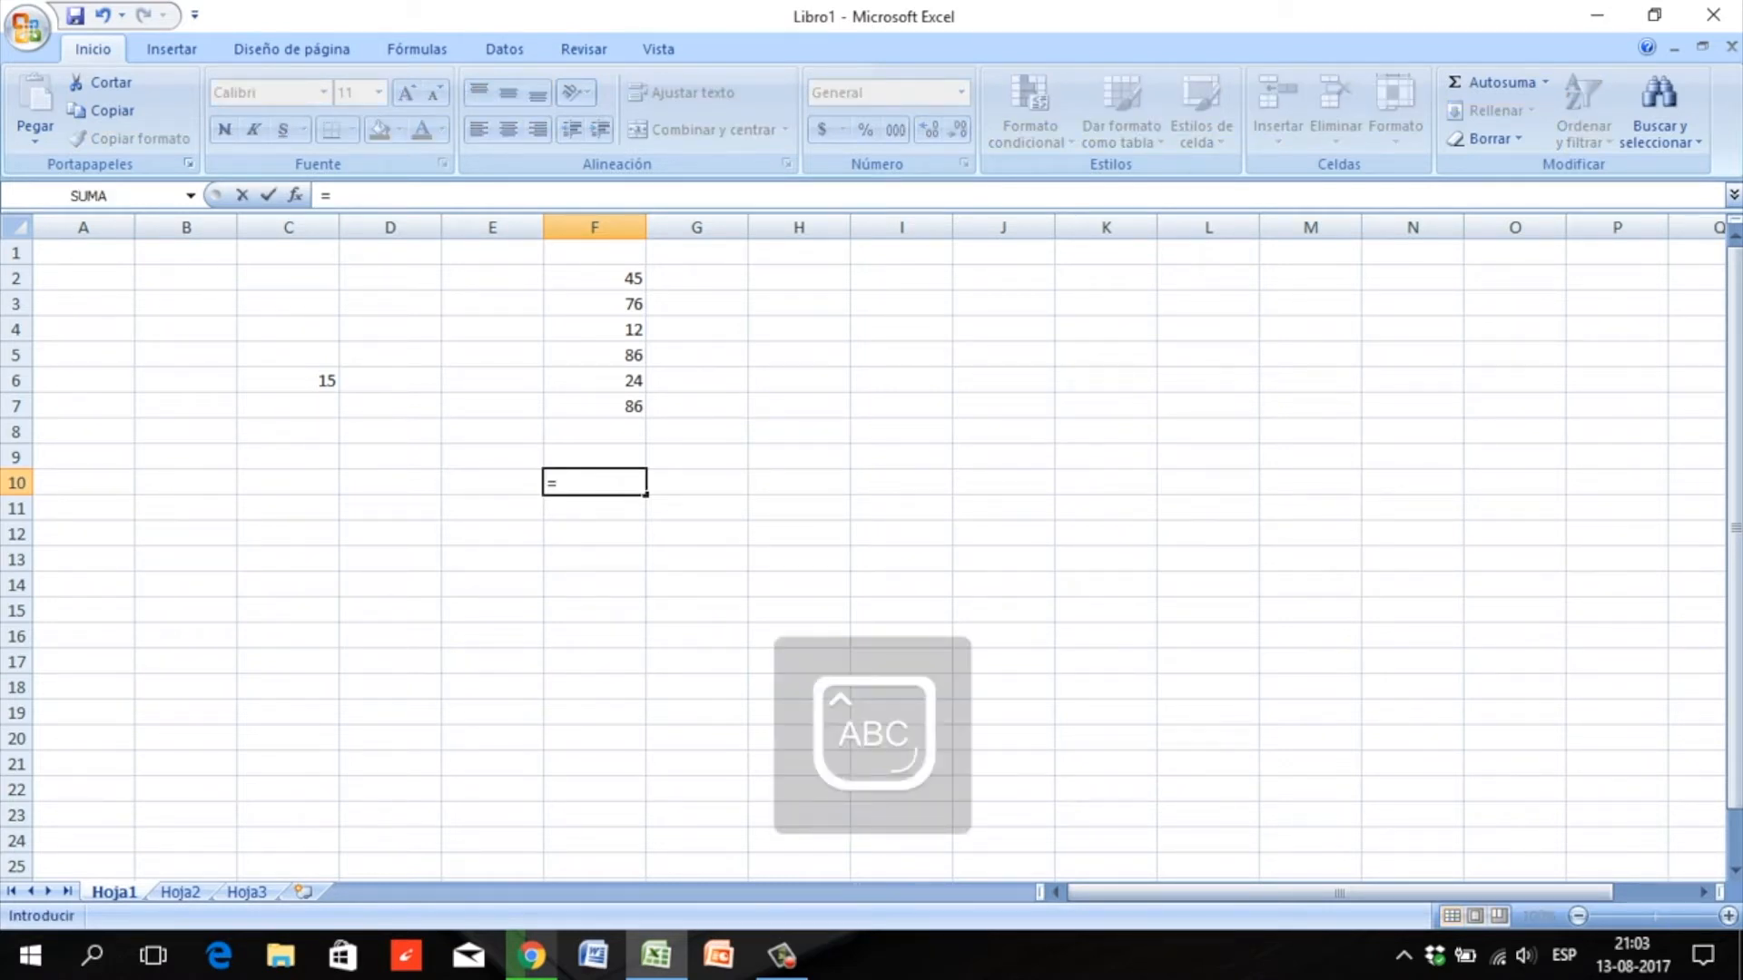
text(SUMA)
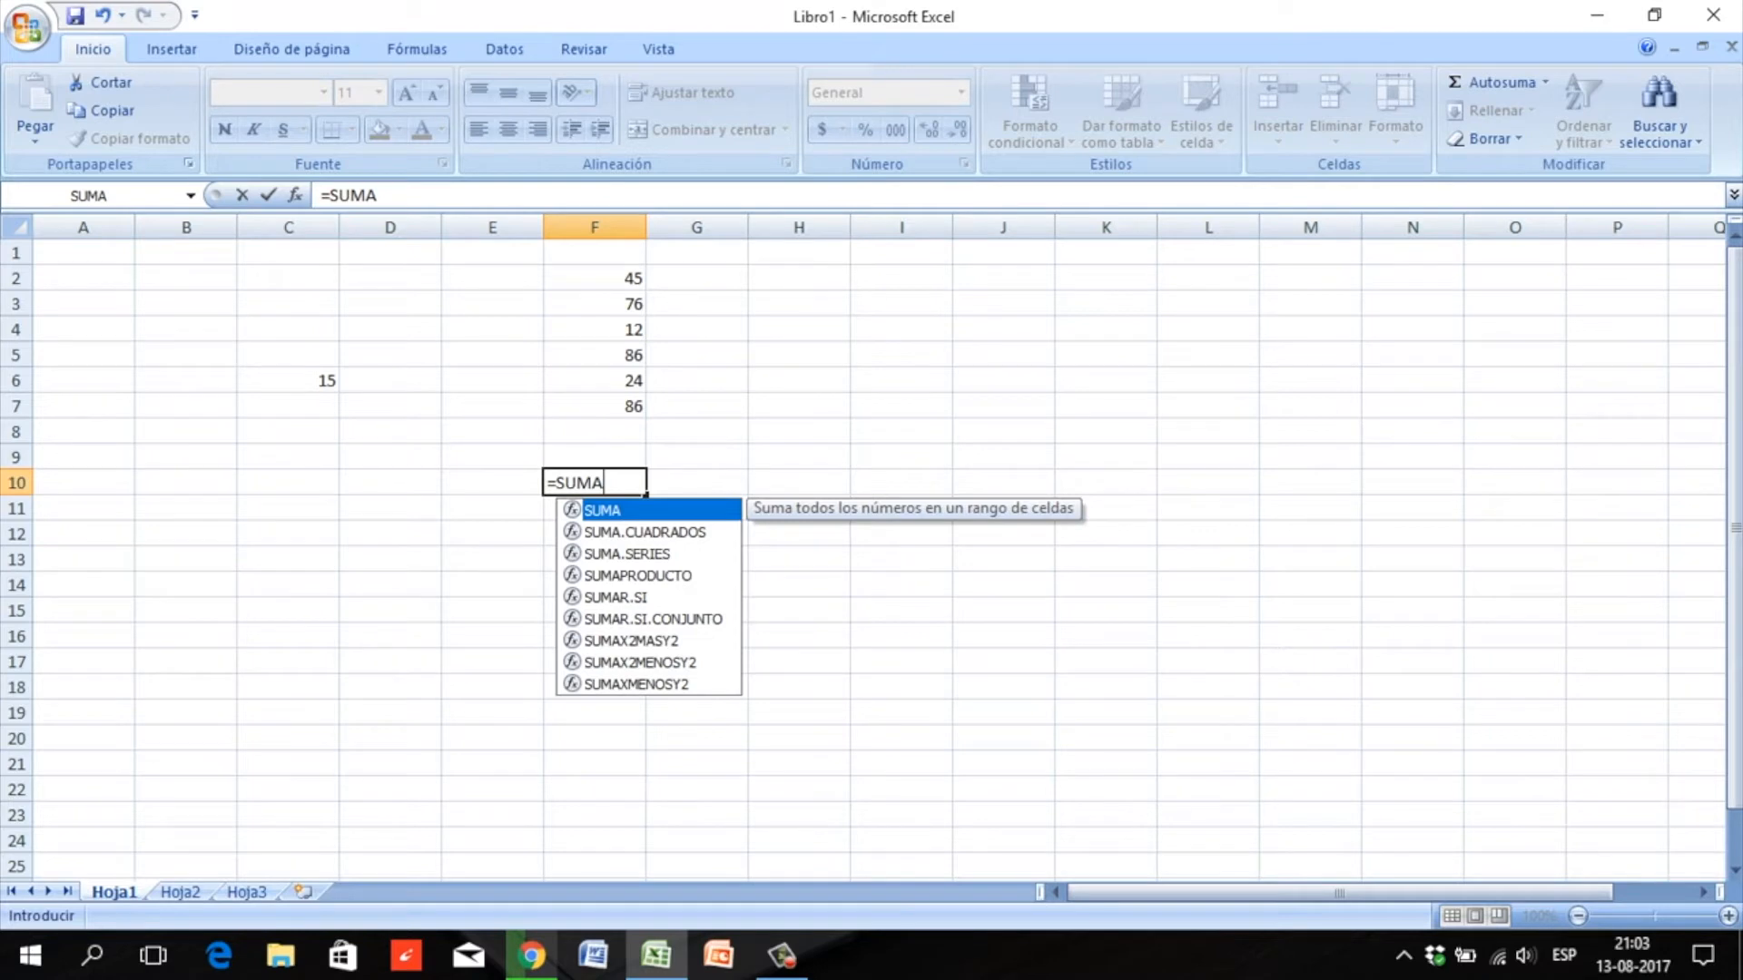
text(()
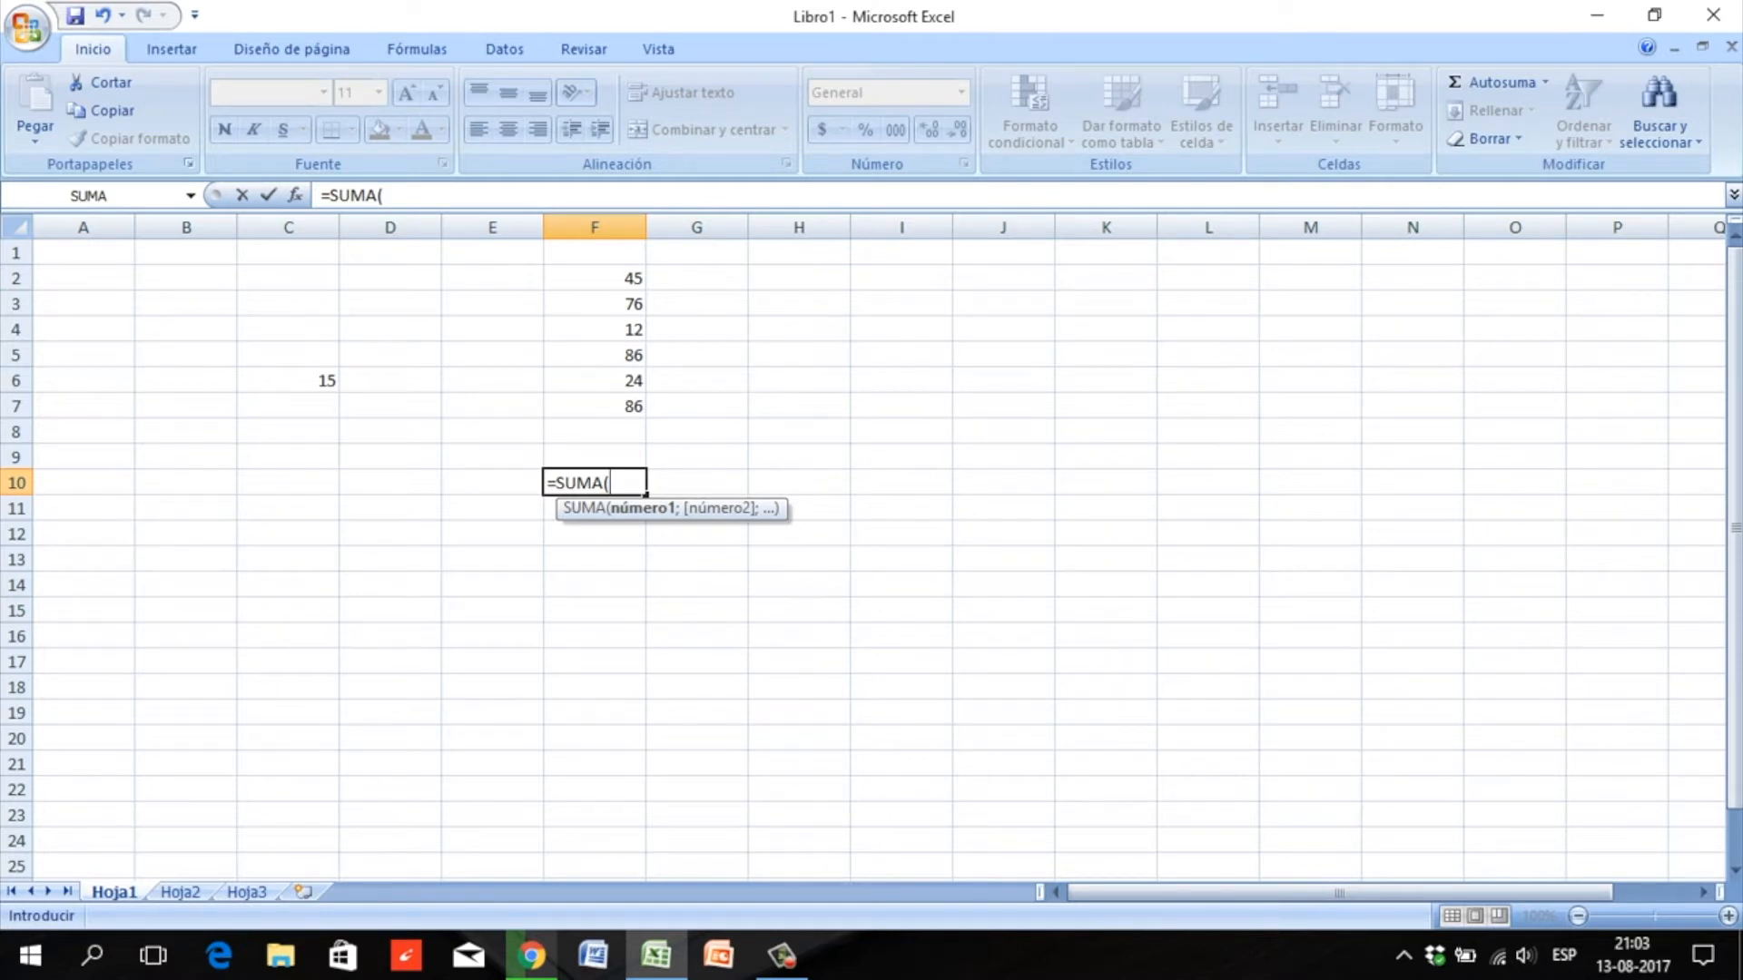
text(F2)
drag(626, 277, 639, 417)
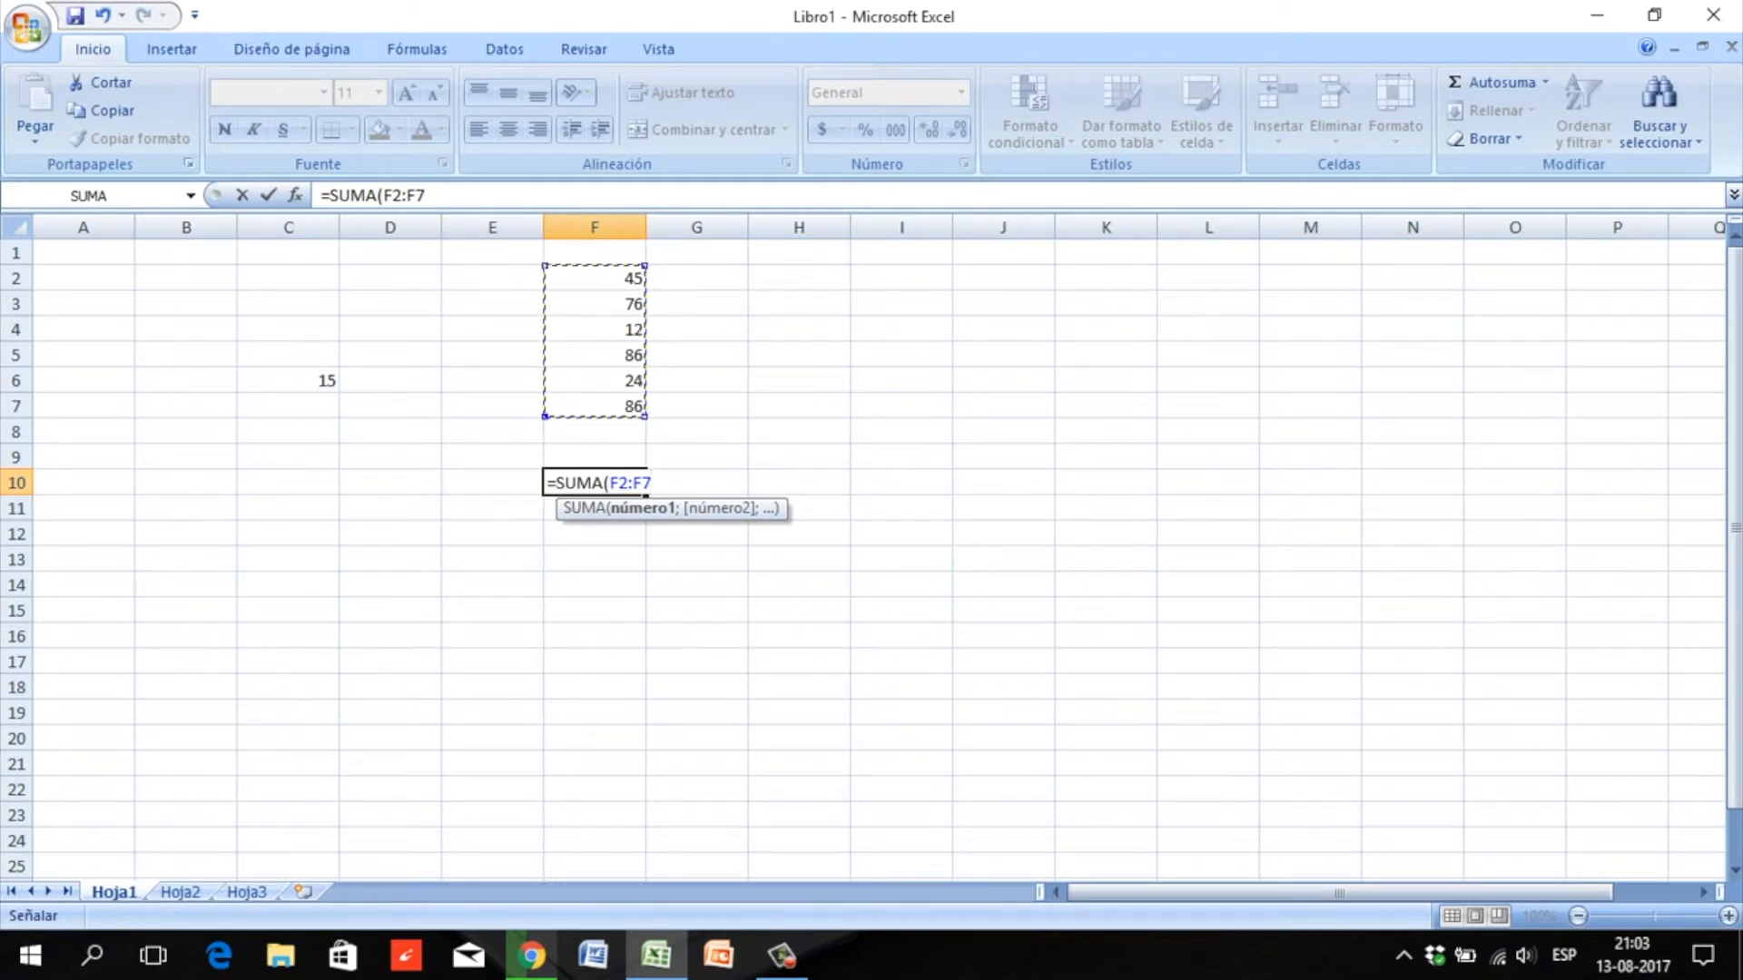
text())
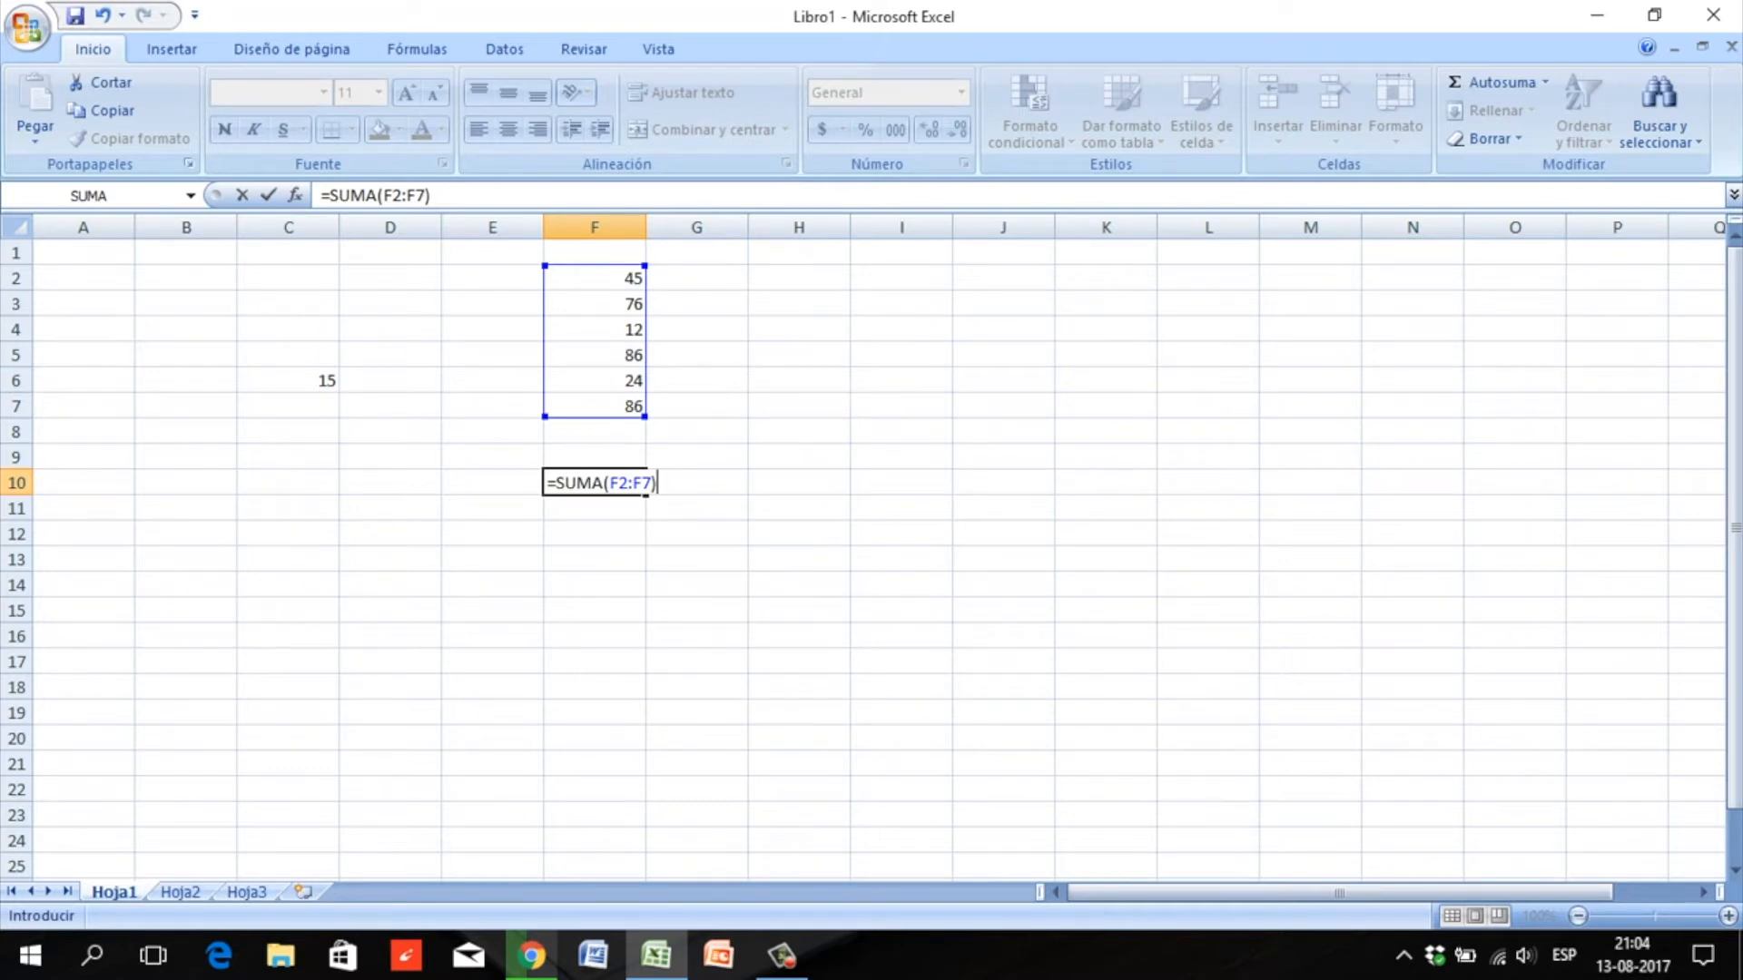
key(Return)
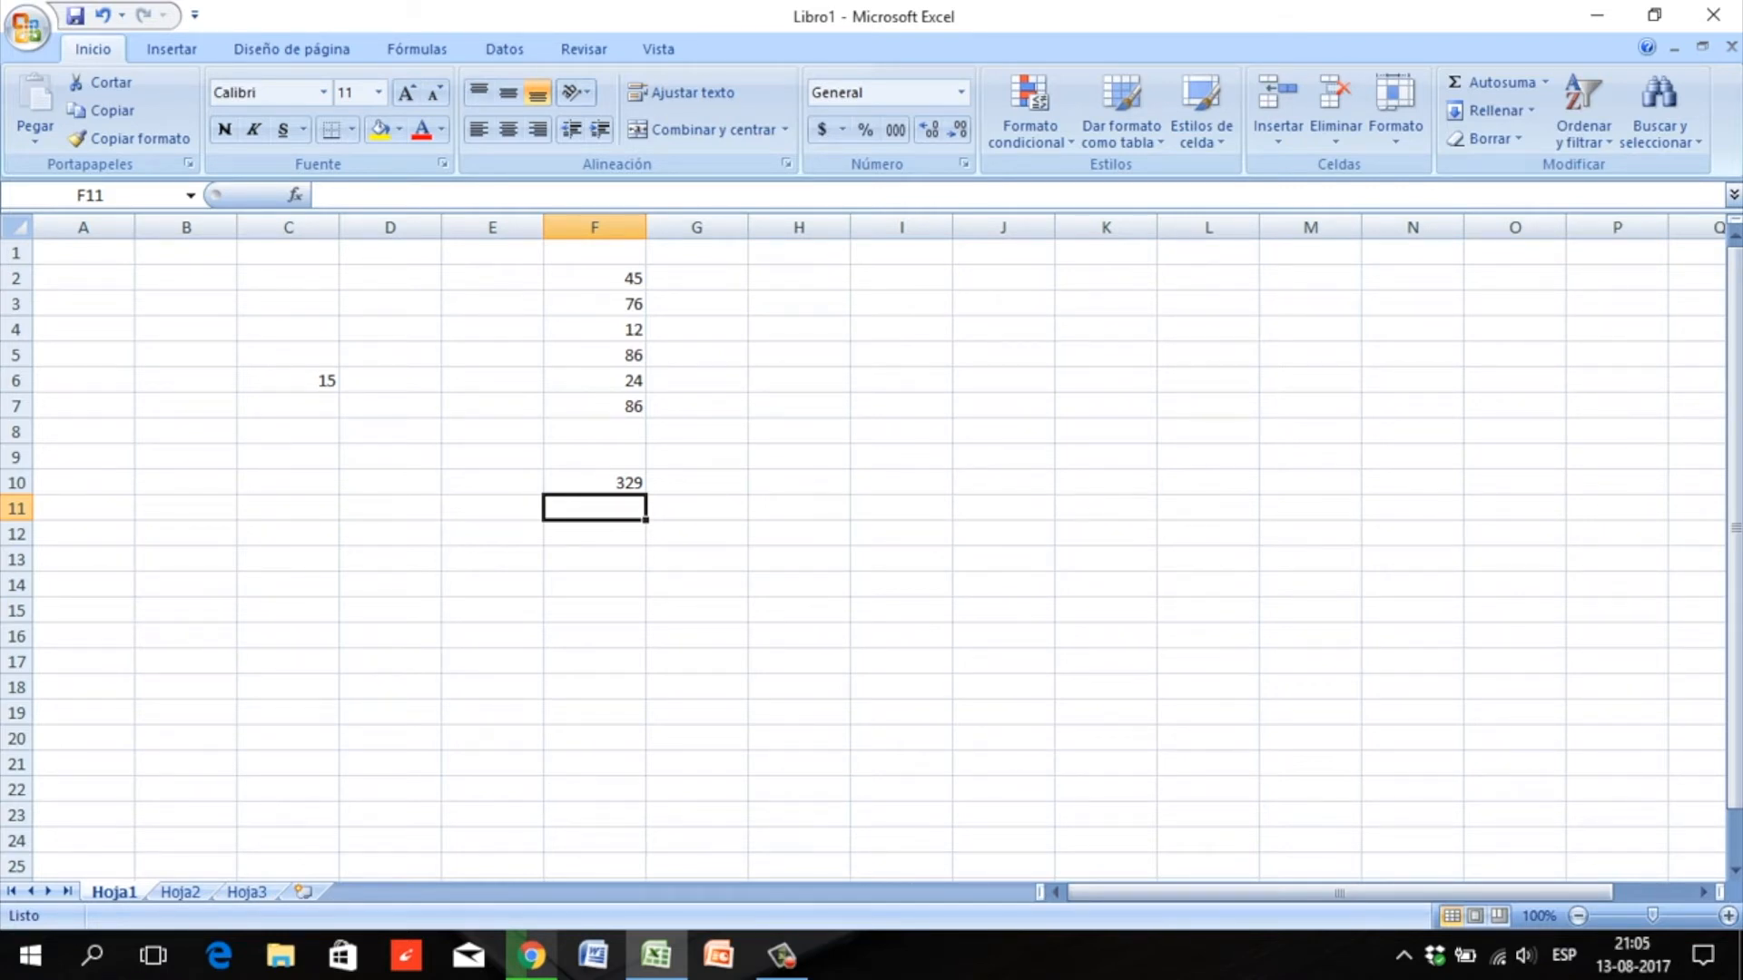
- List the arithmetic operators +, - and * as text in cells I6, I7 and I8
click(902, 380)
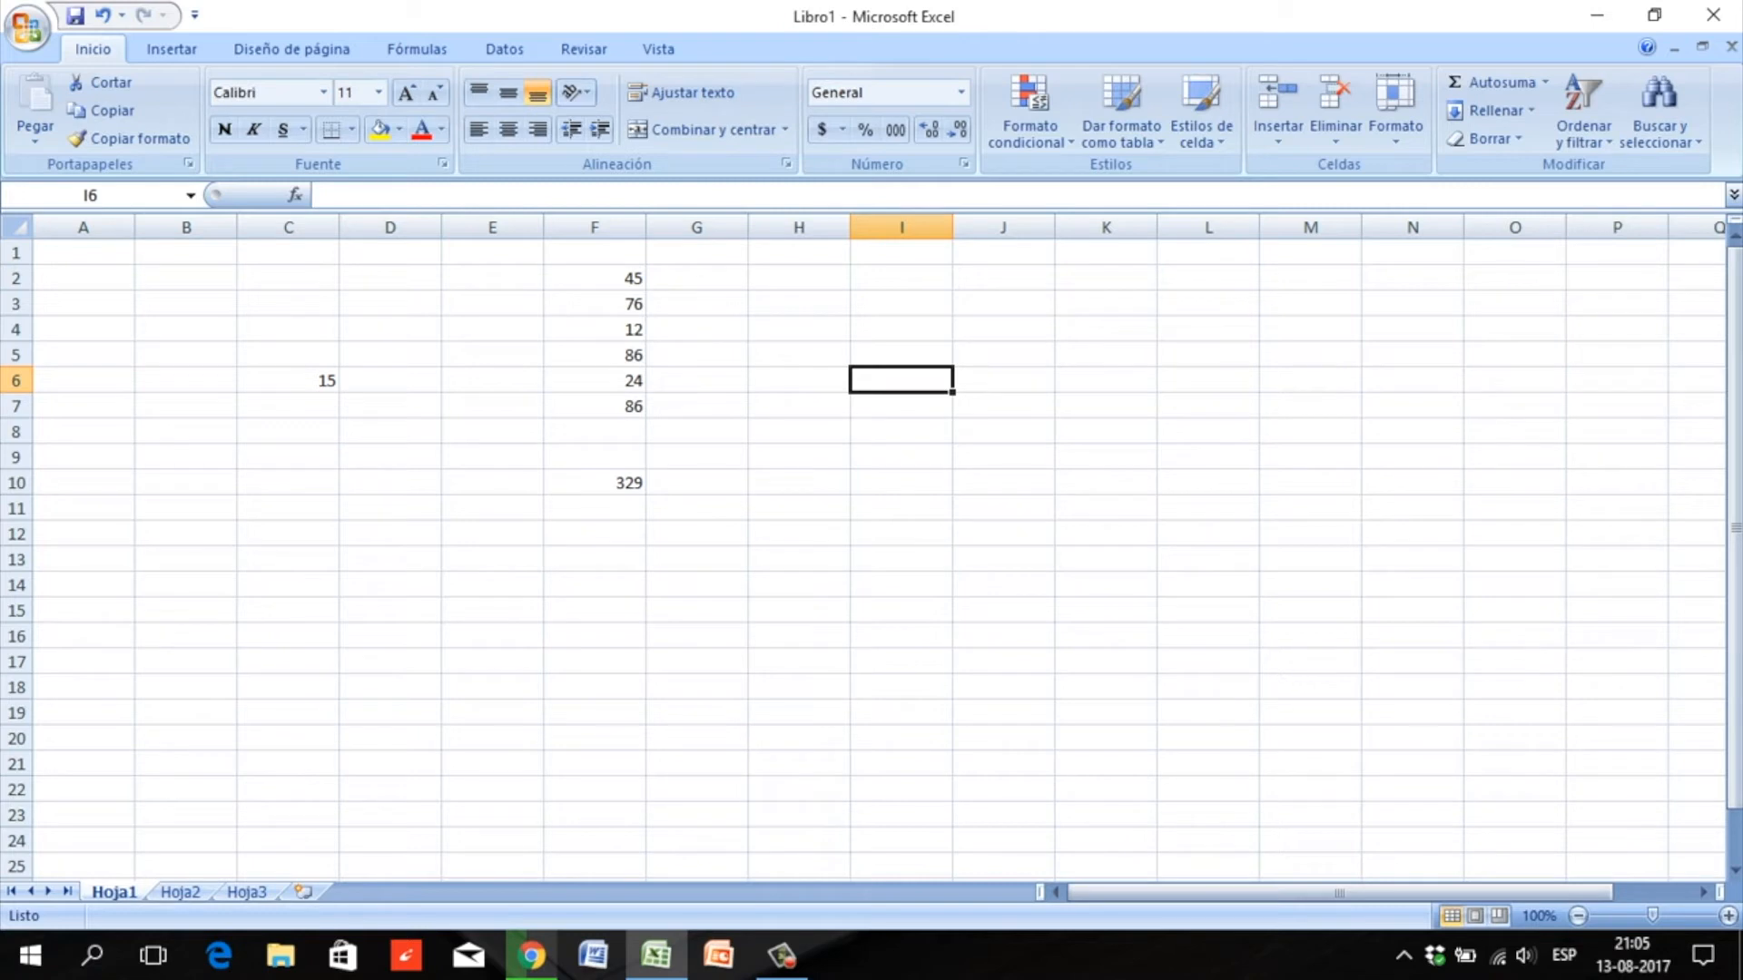
text(+)
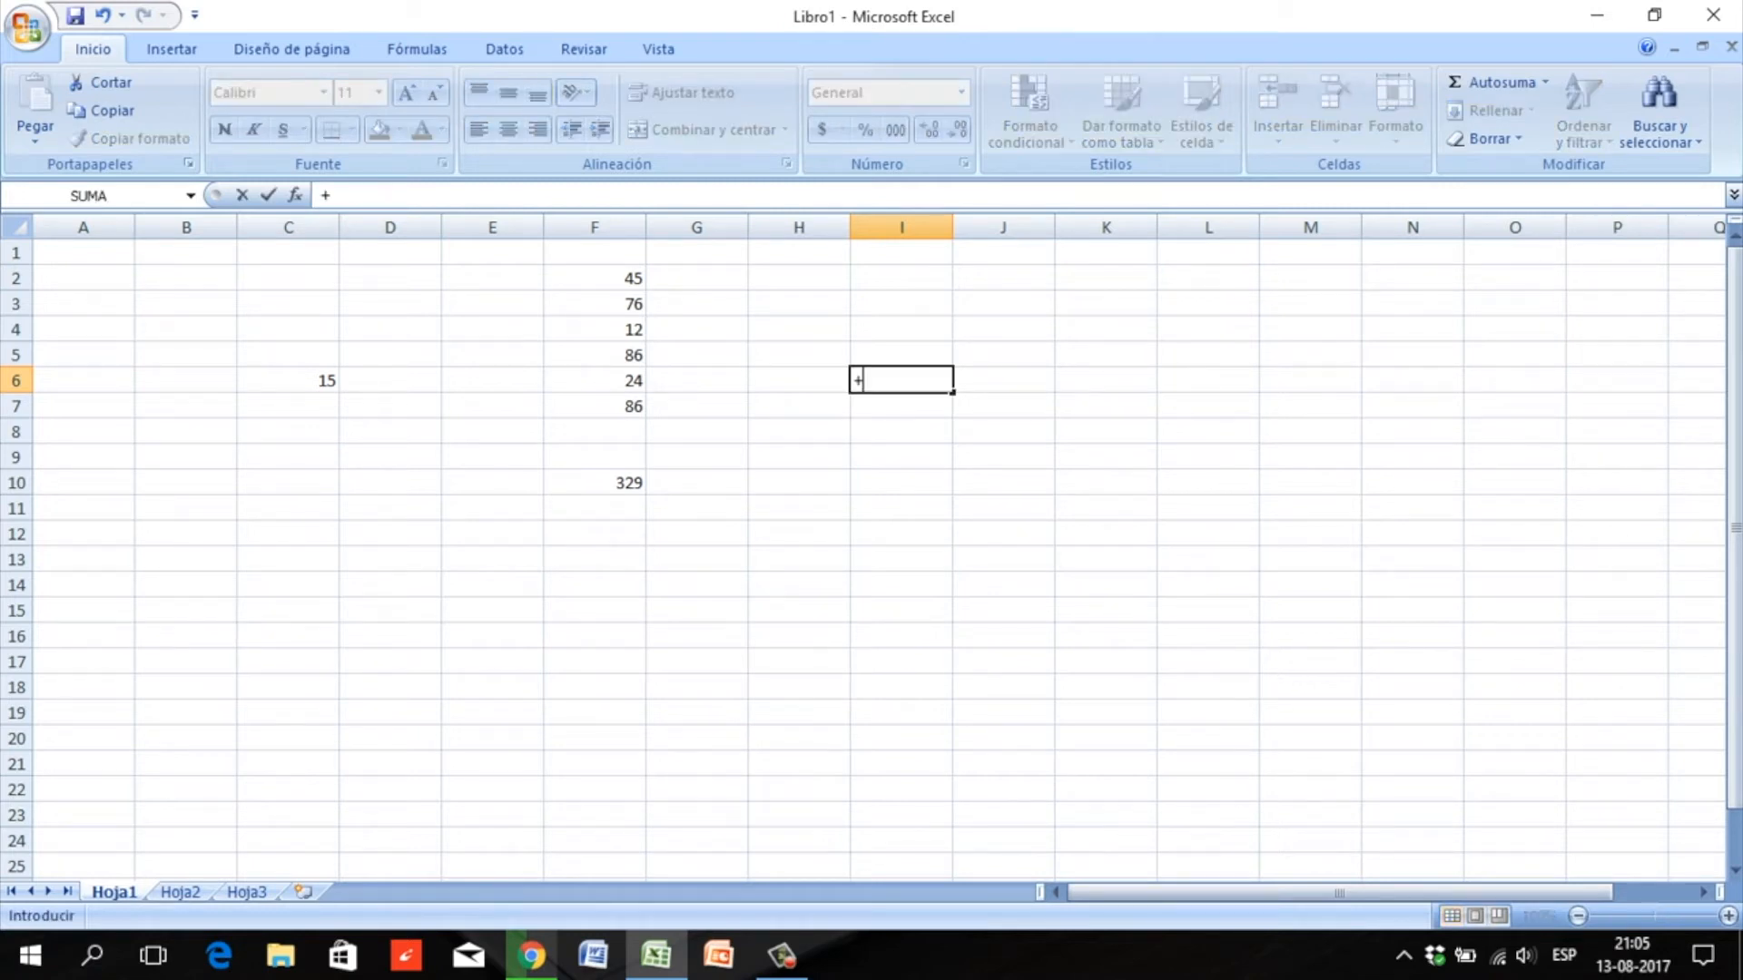
key(Caps_Lock)
key(Return)
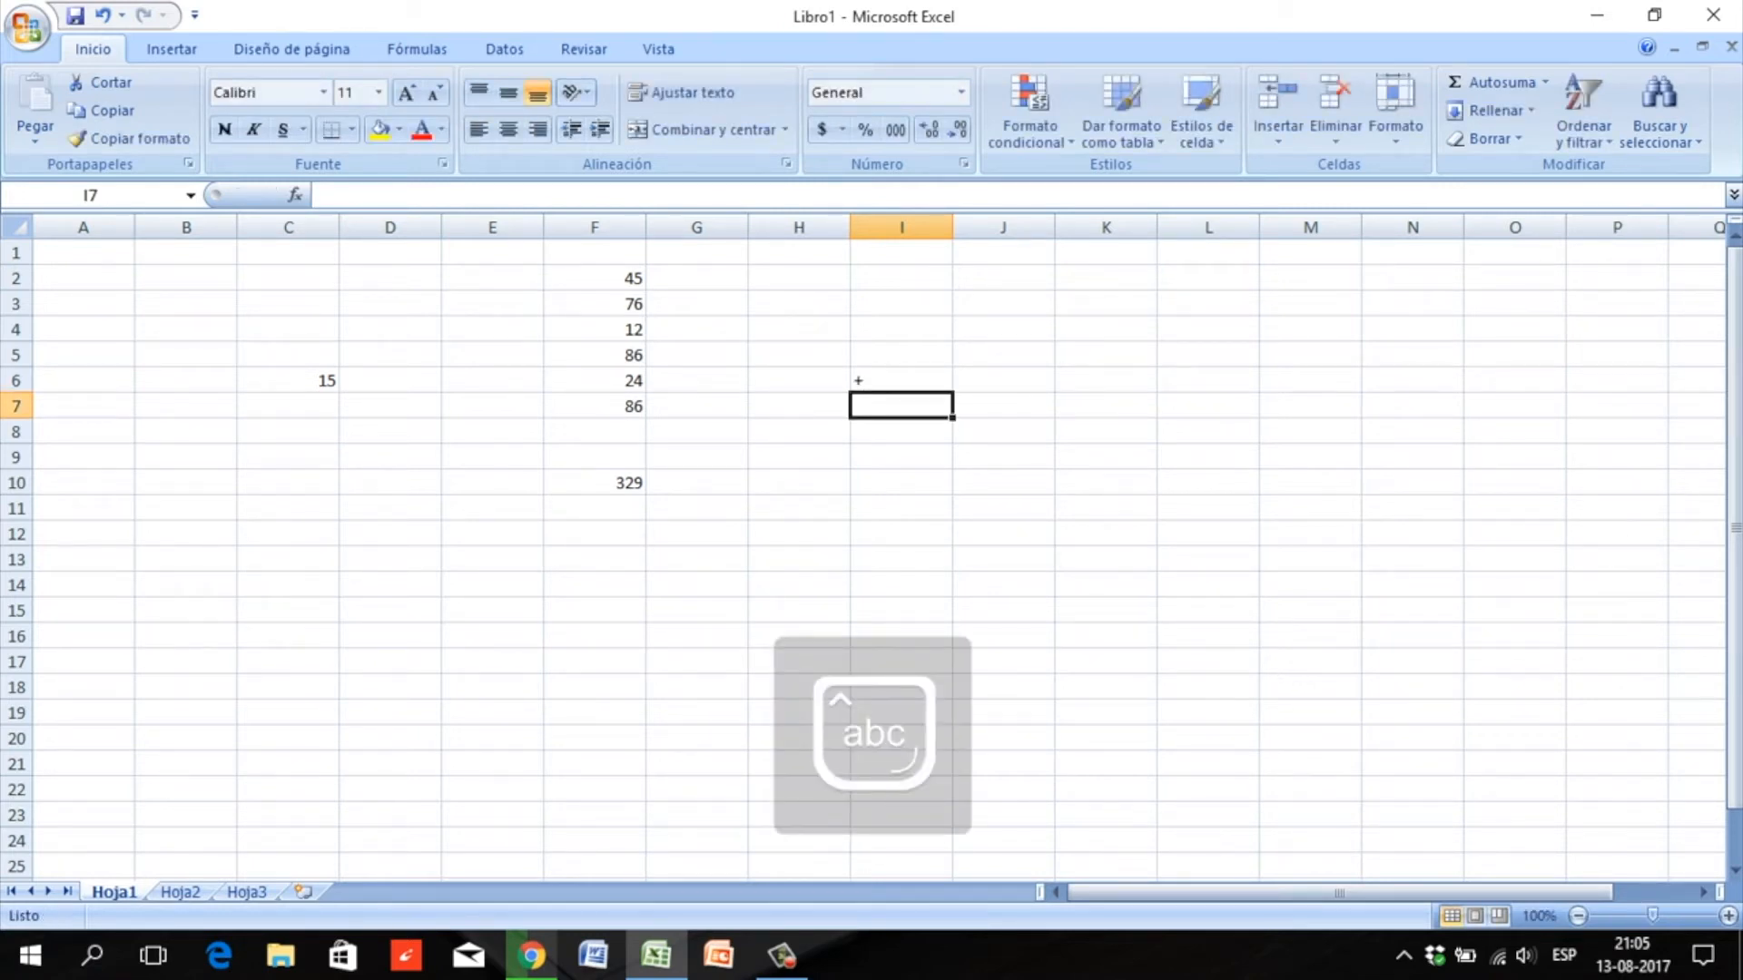
text(-)
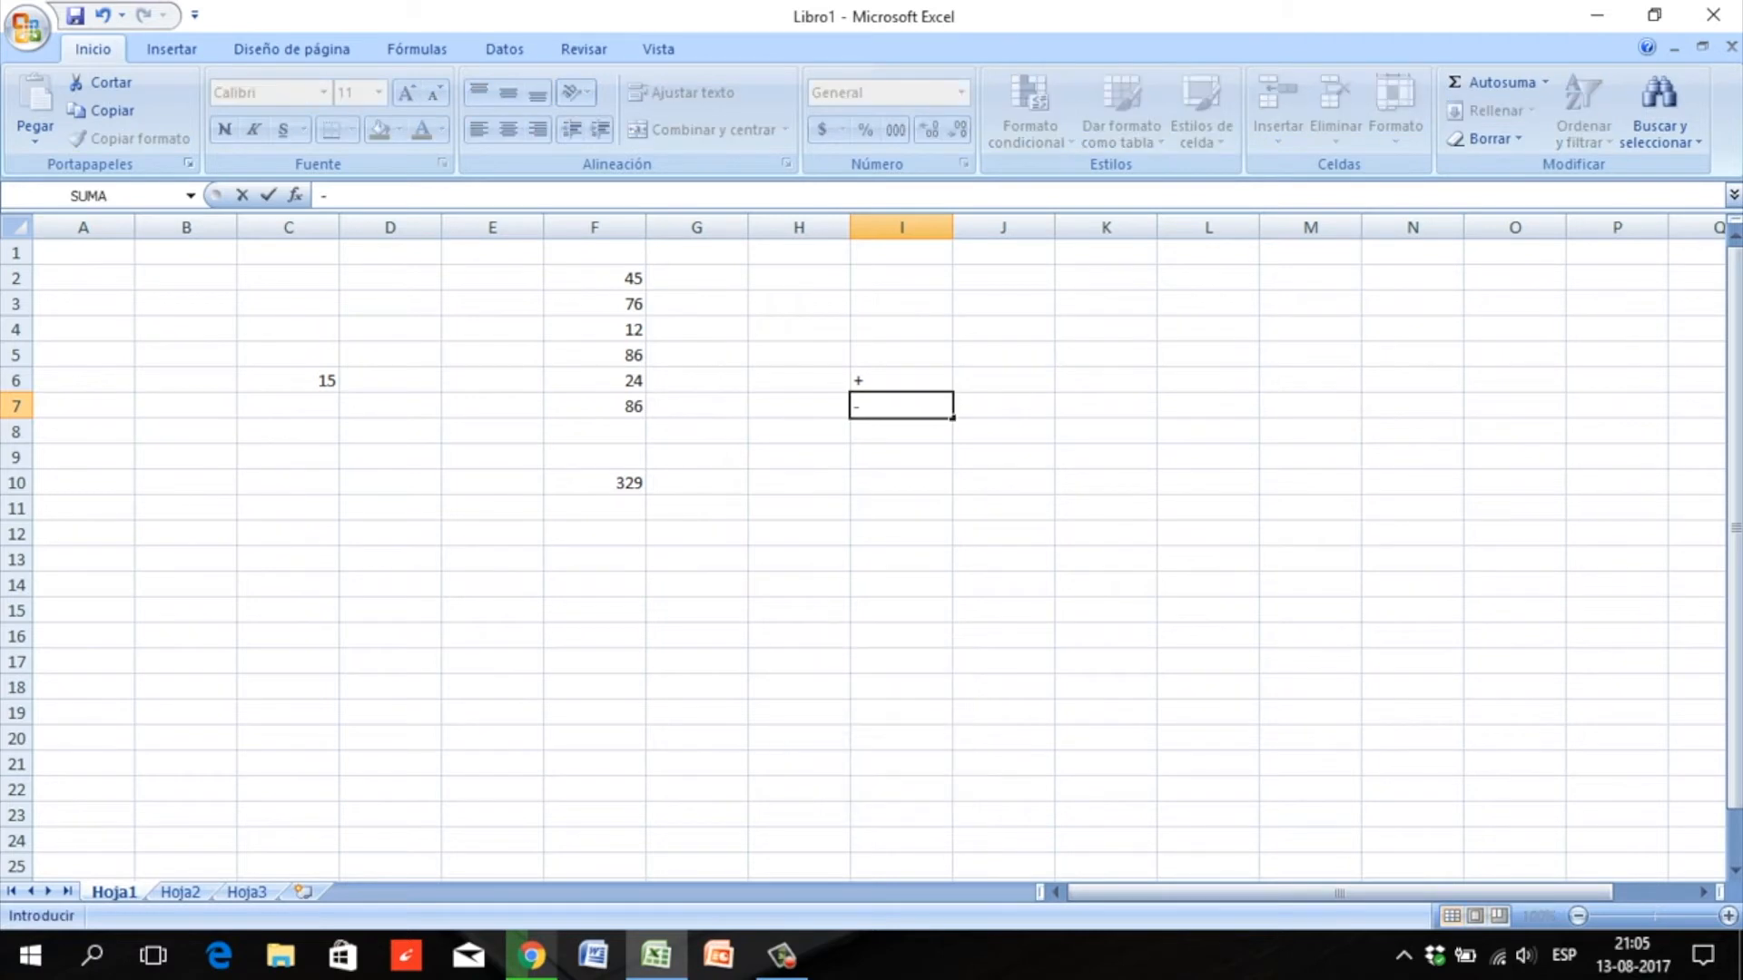
key(Return)
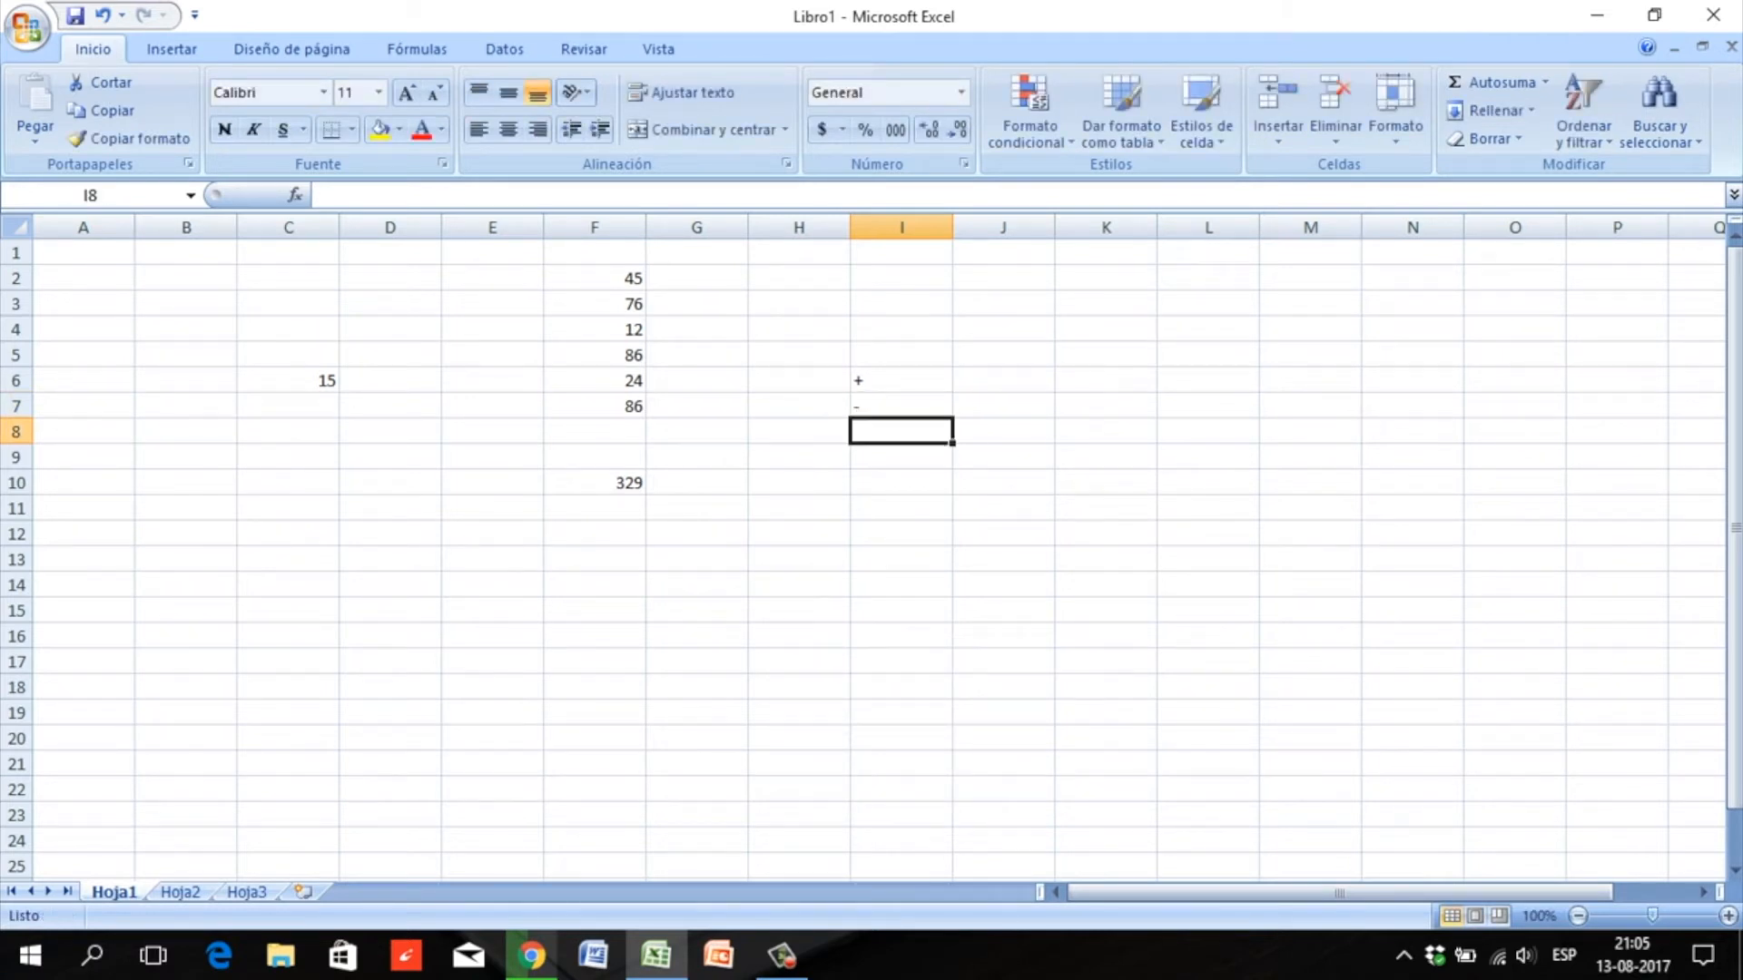
text(*)
key(Return)
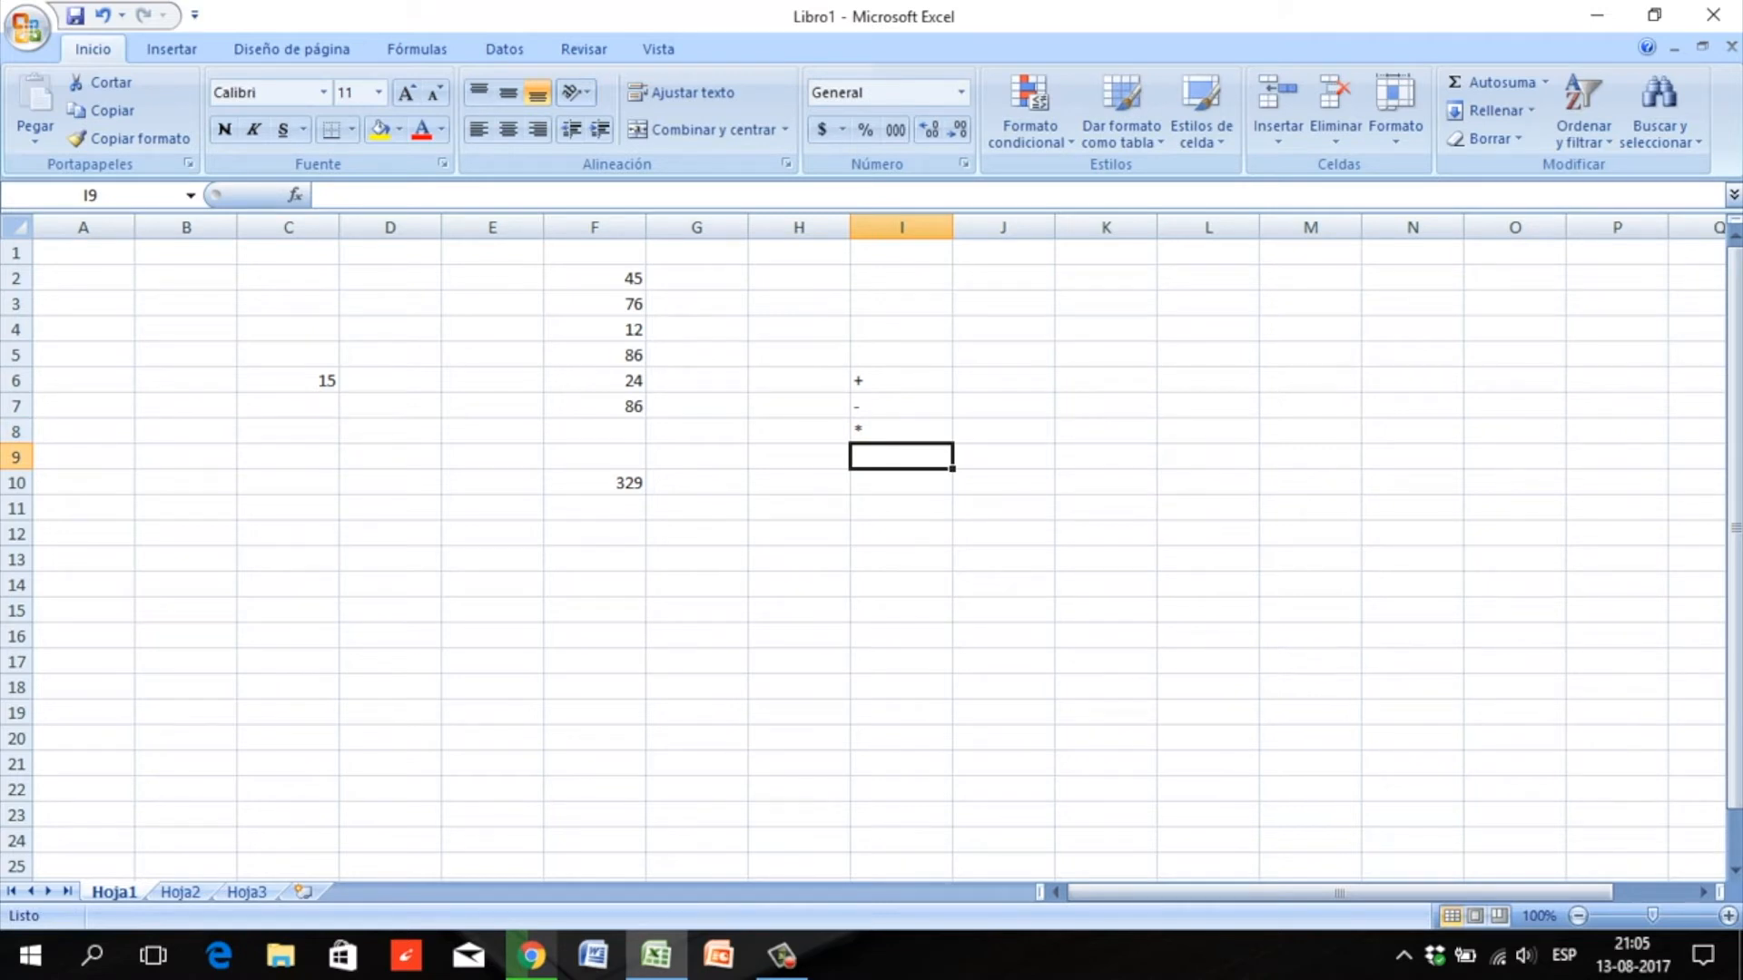
- Skip cell I9 and enter the exponent operator ^ as text in cell I10
key(alt)
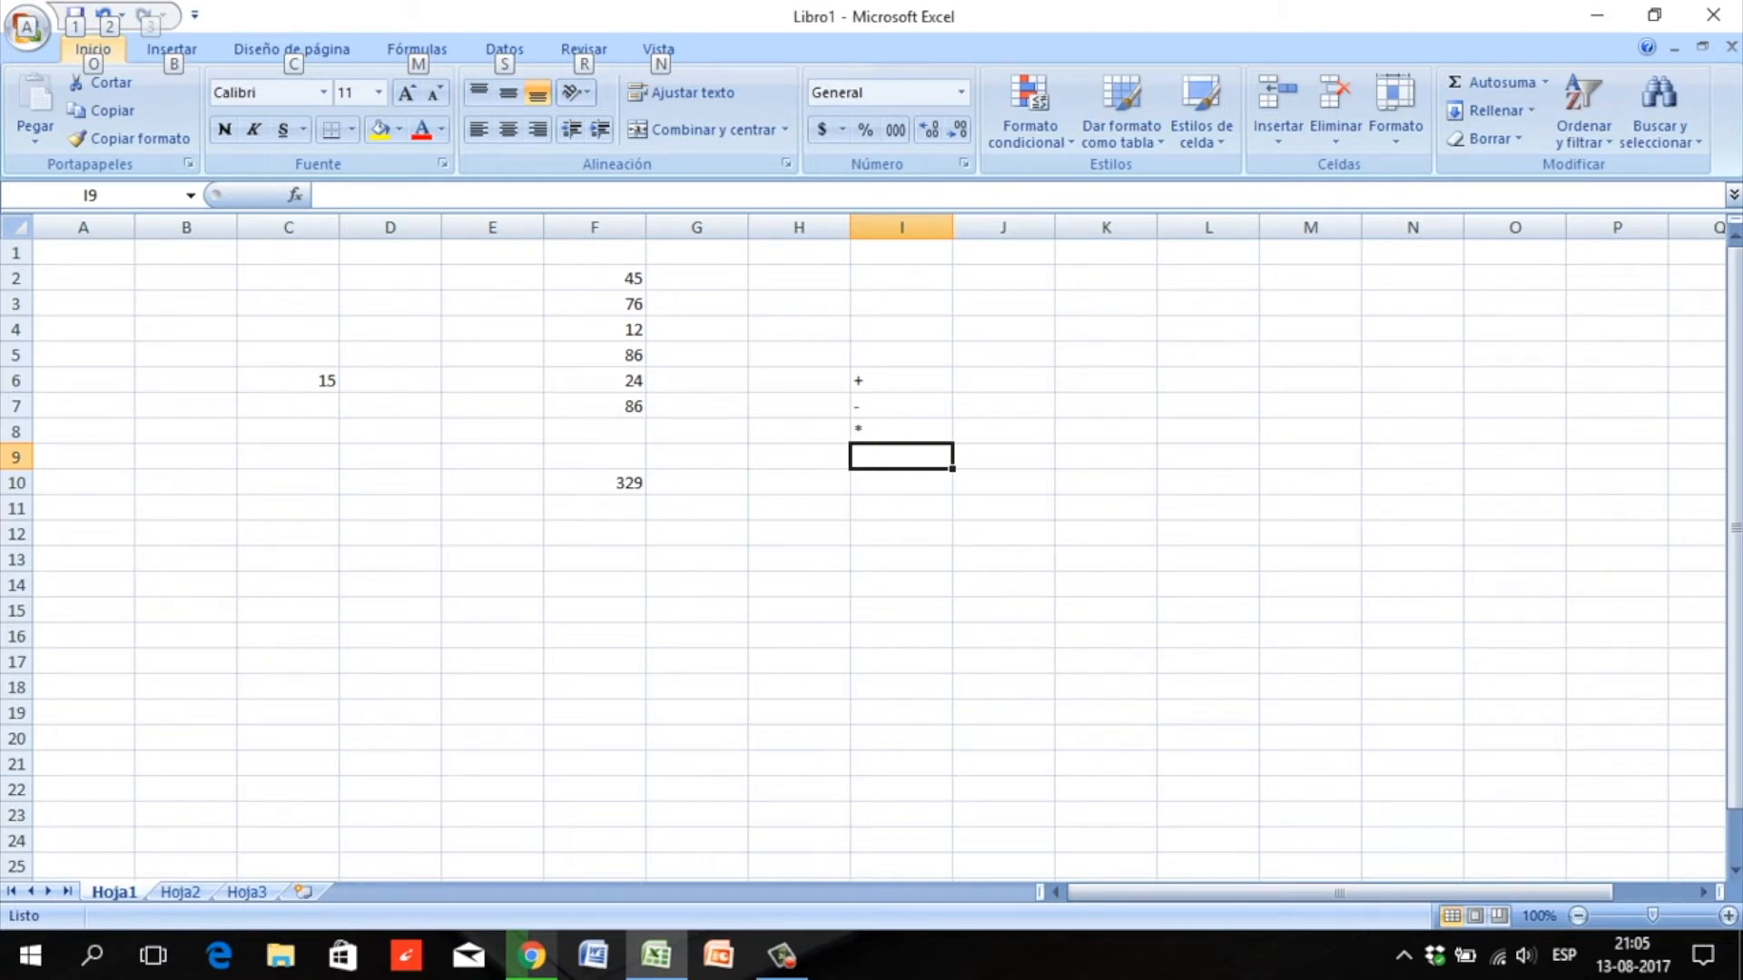
key(Escape)
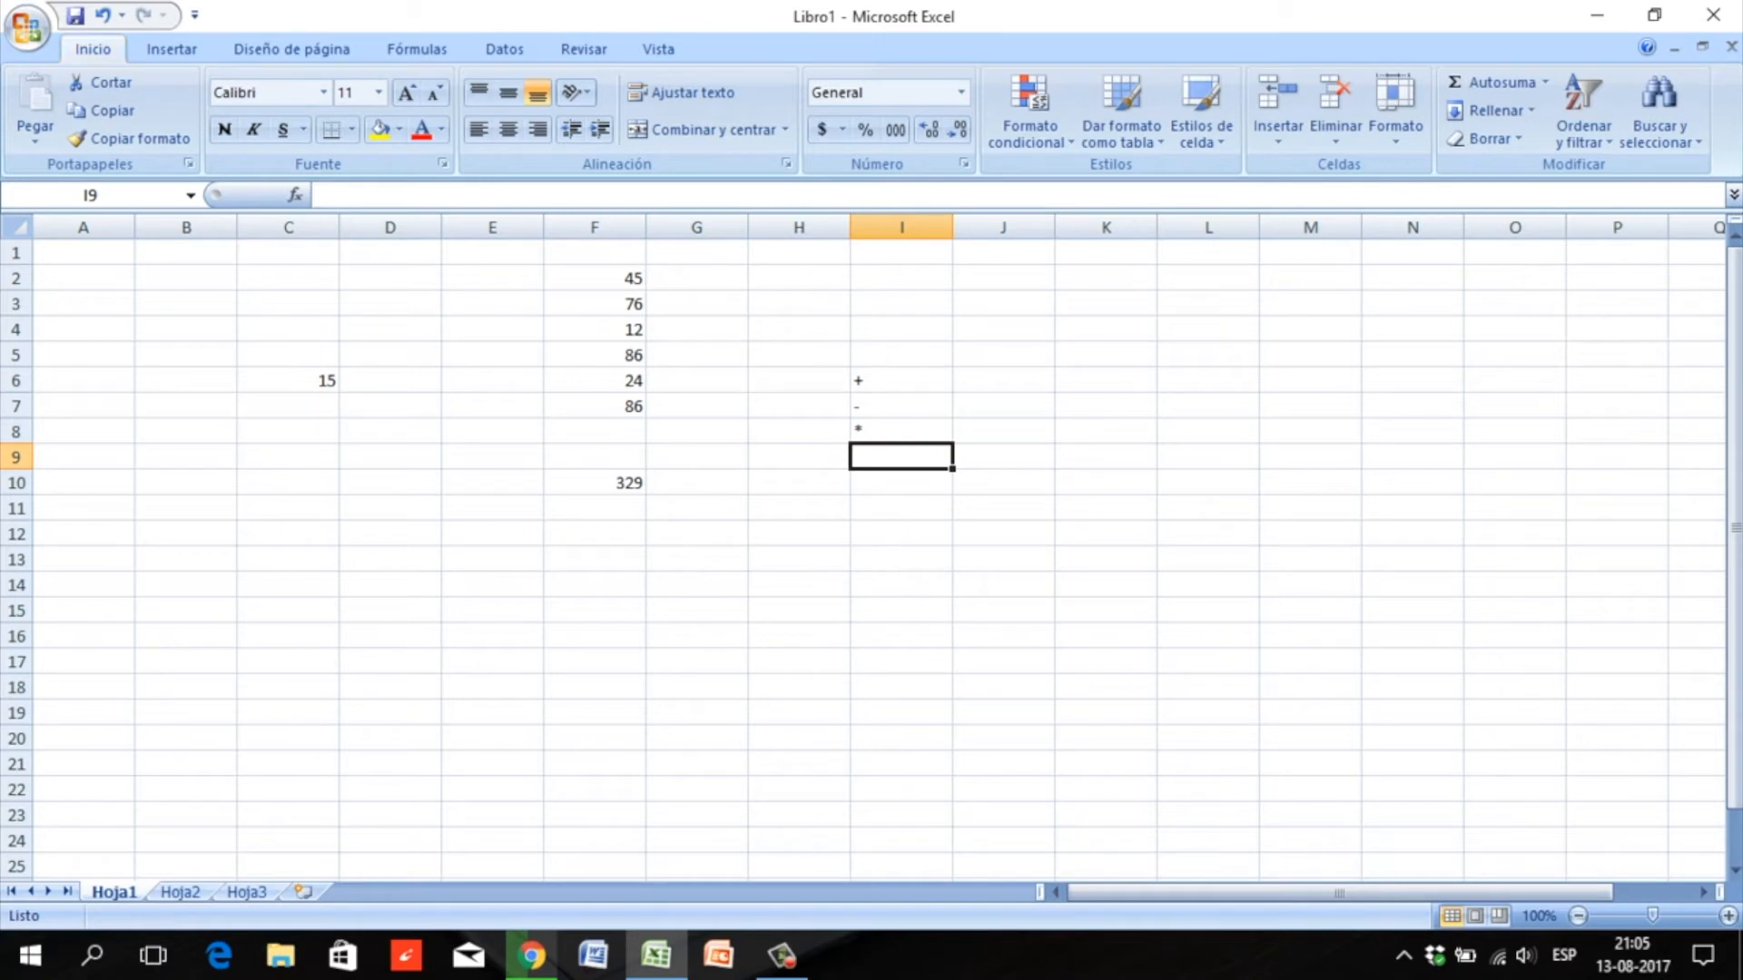
key(Down)
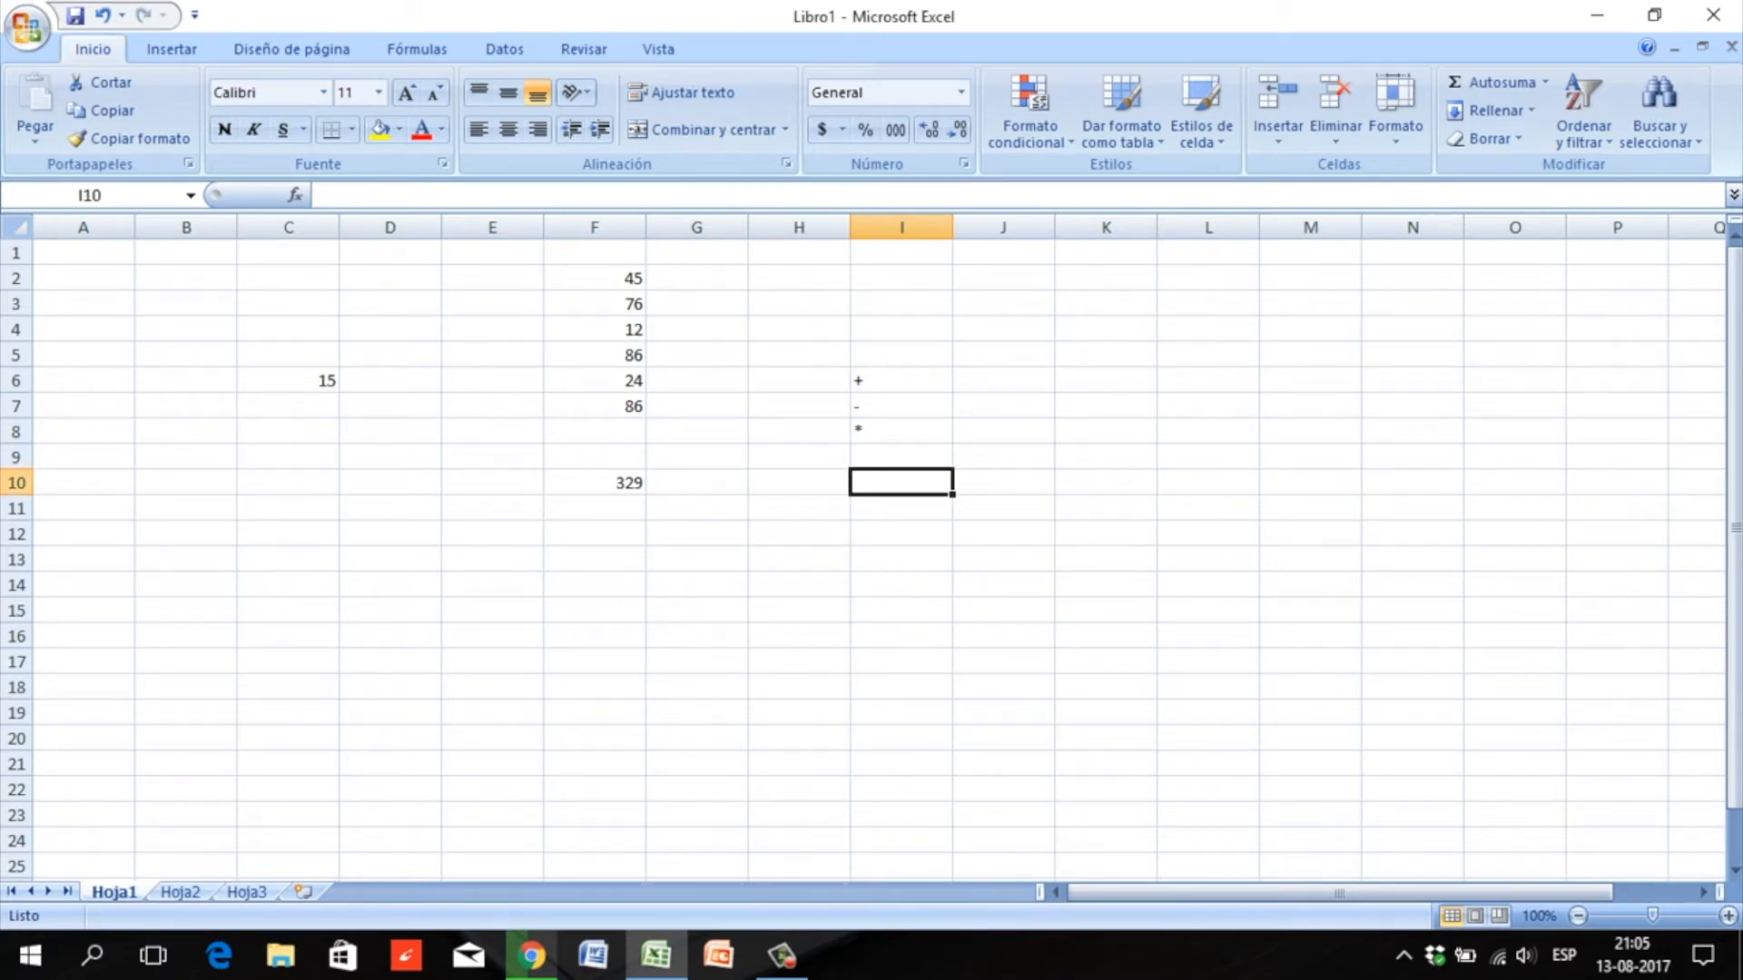
text(^)
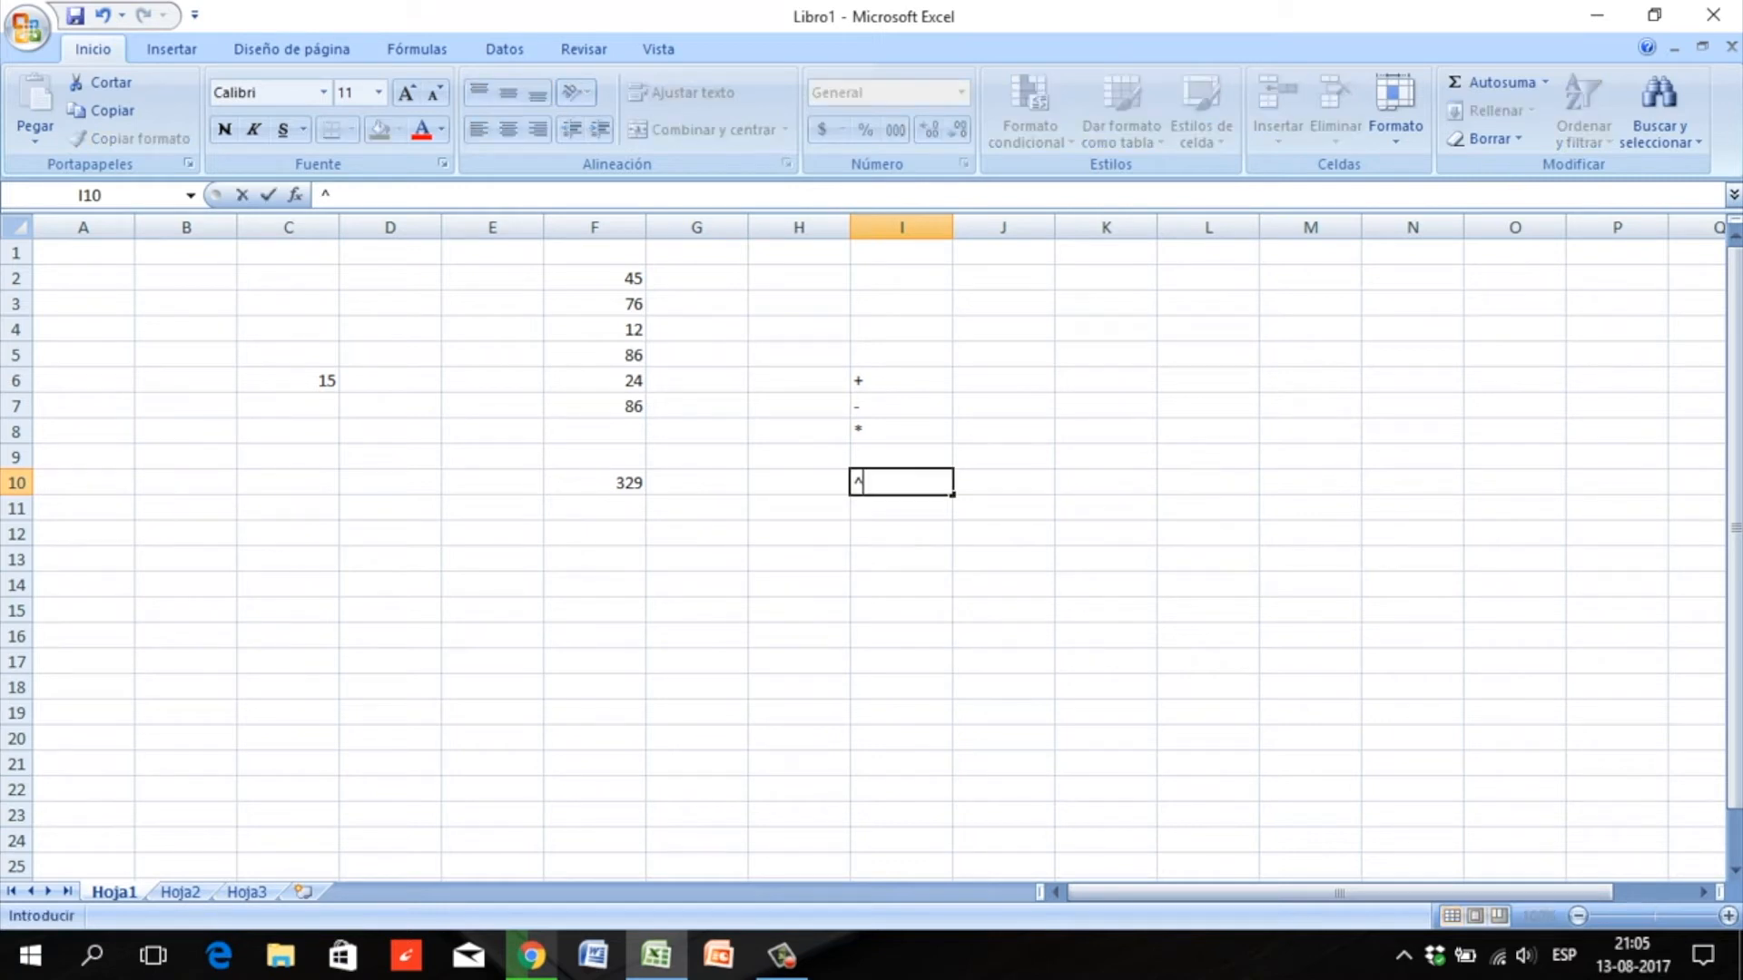
key(Return)
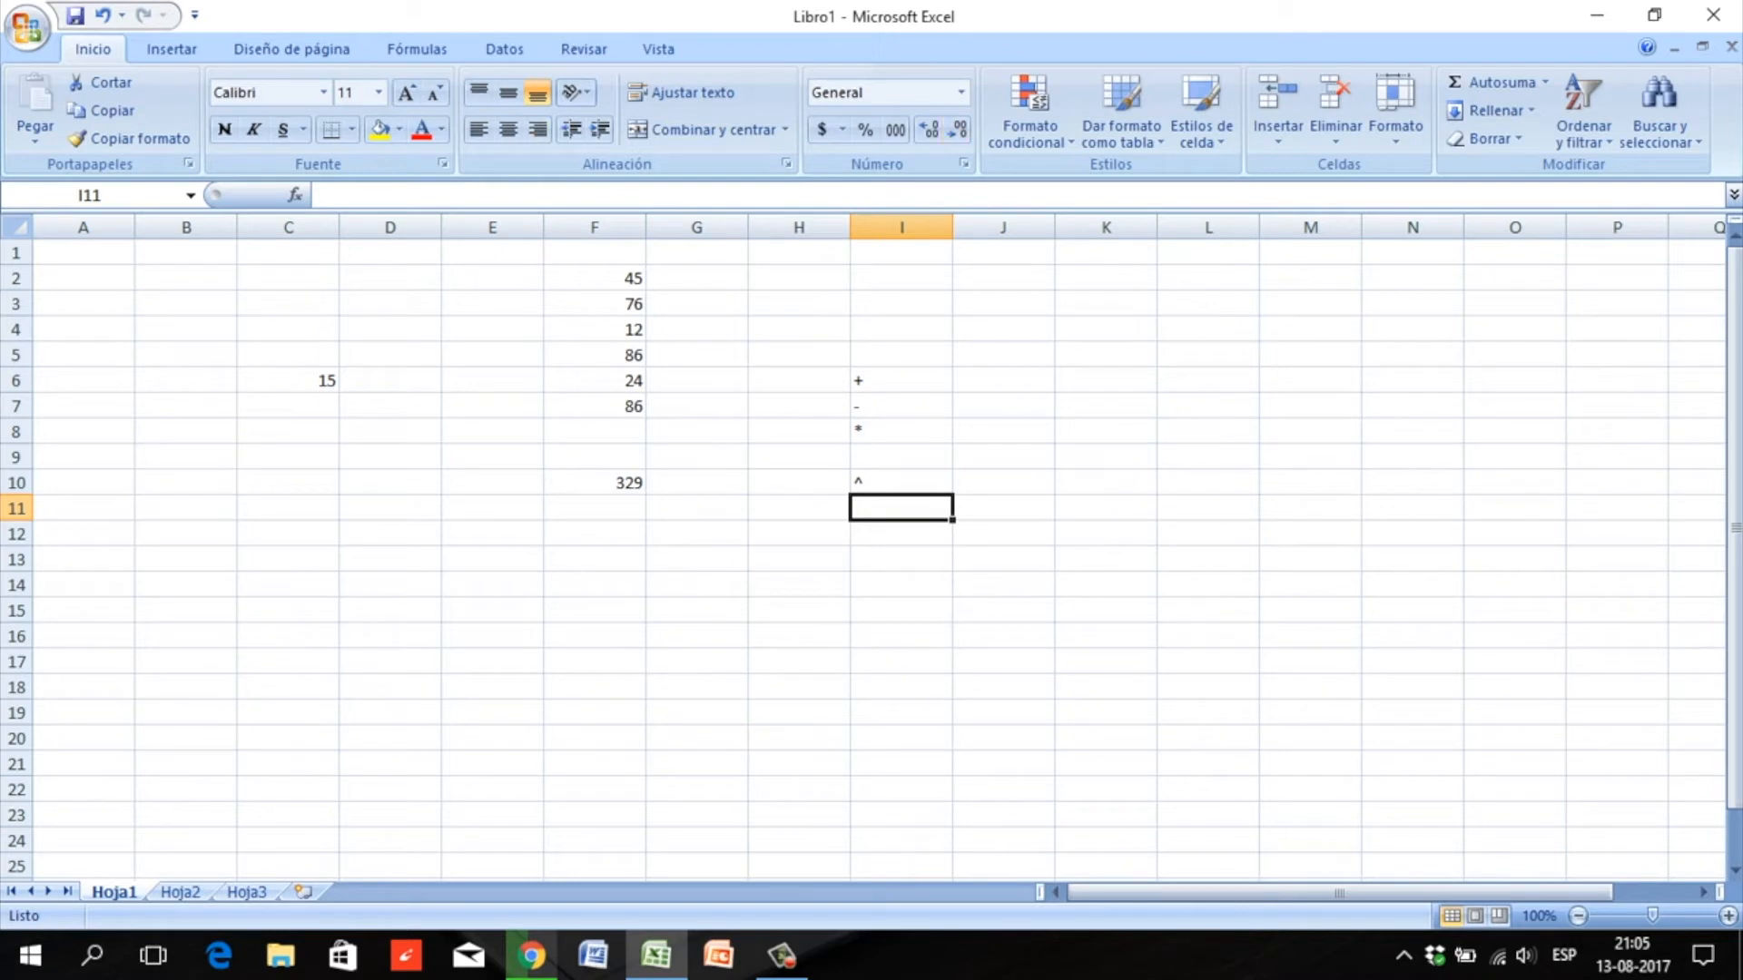
- Enter the comparison operators = and > as text in cells K6 and K7
click(1106, 381)
text(=)
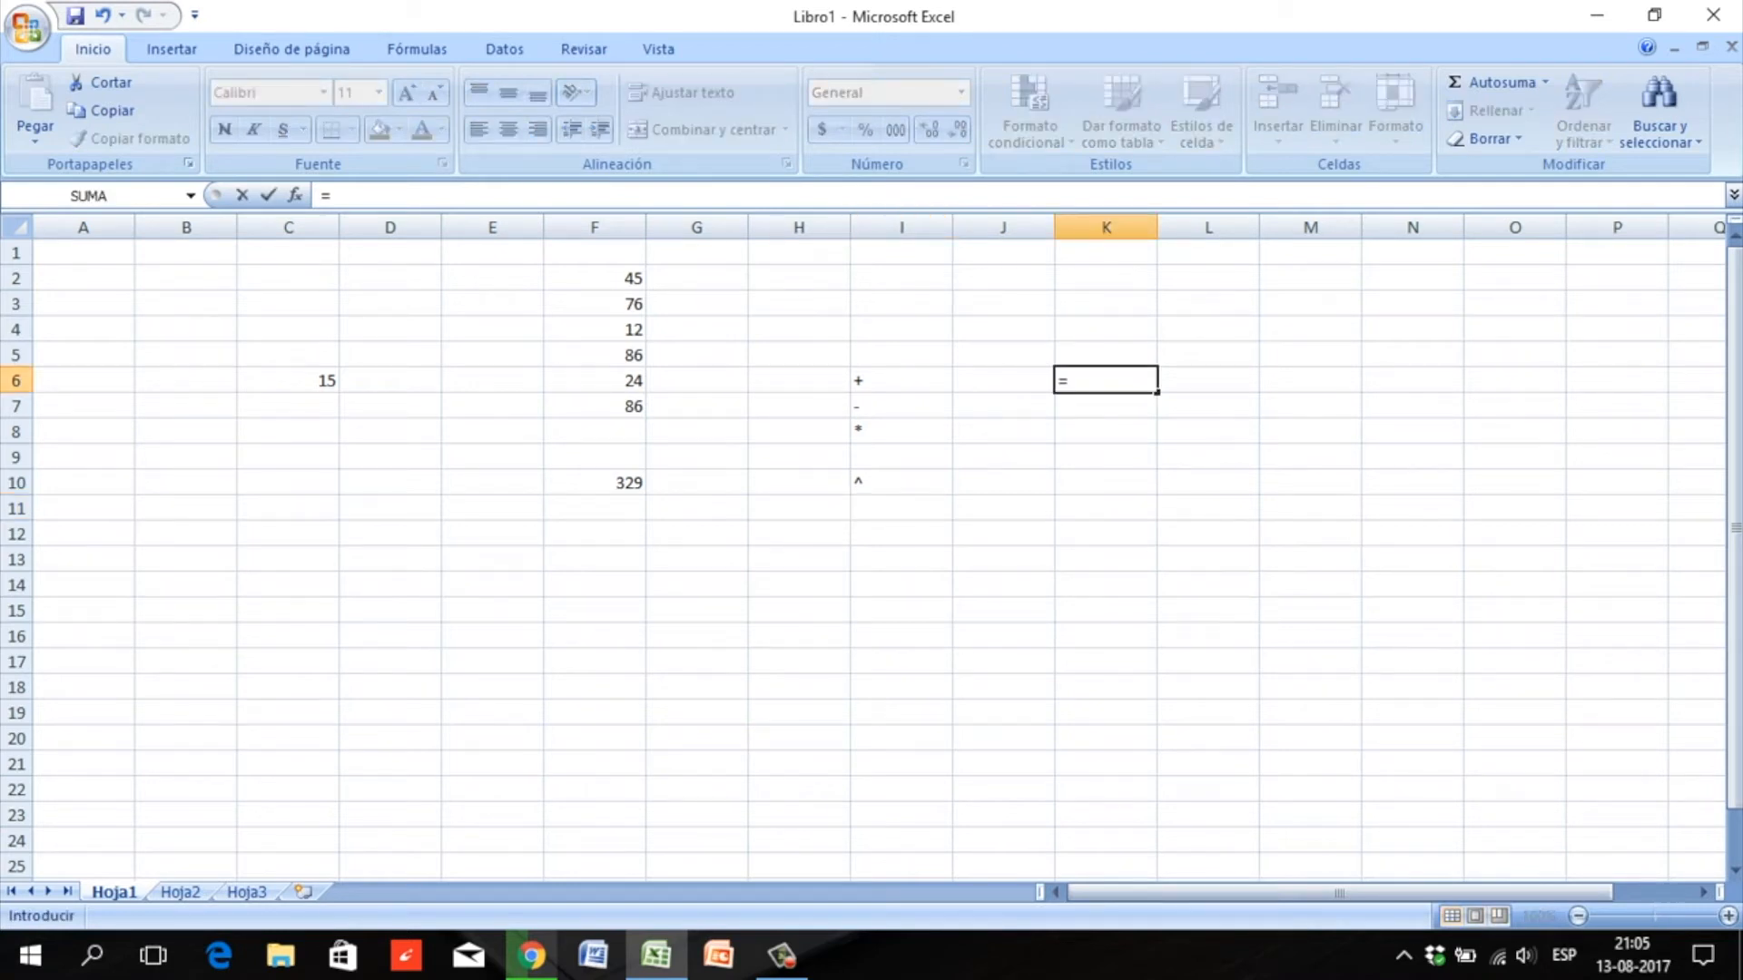
key(Return)
text(>)
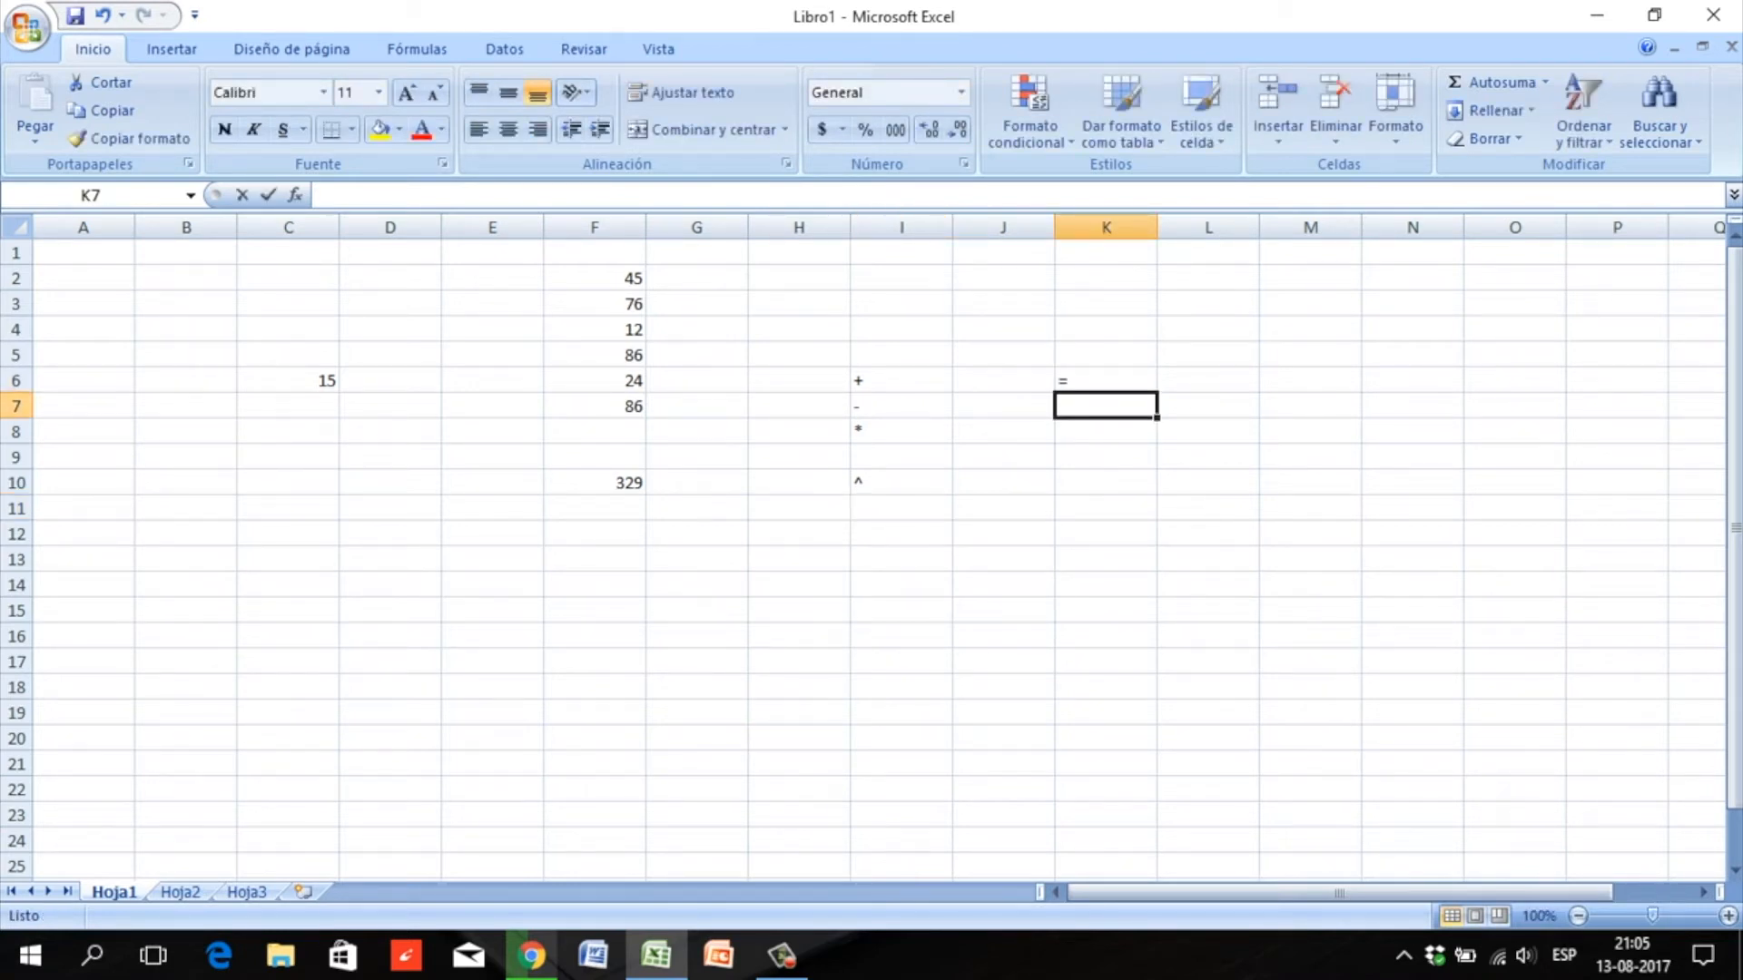
key(Return)
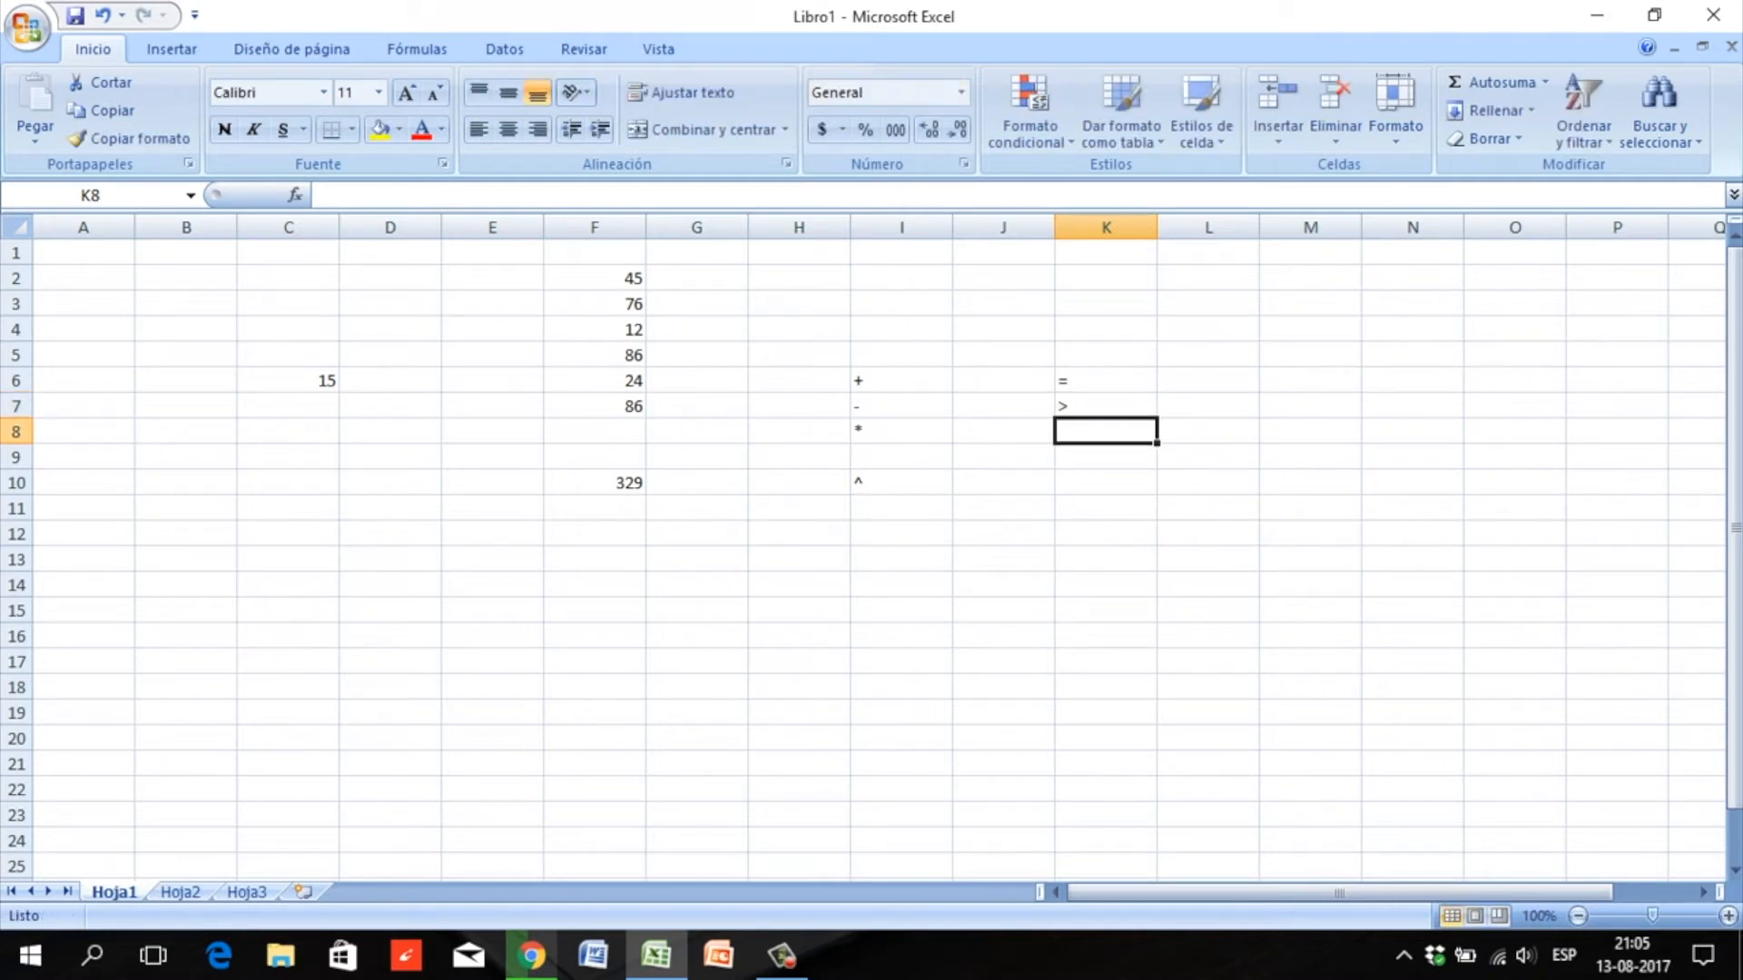
- Enter the comparison operators <, >=, <= and <> as text in cells K8 through K11
text(<)
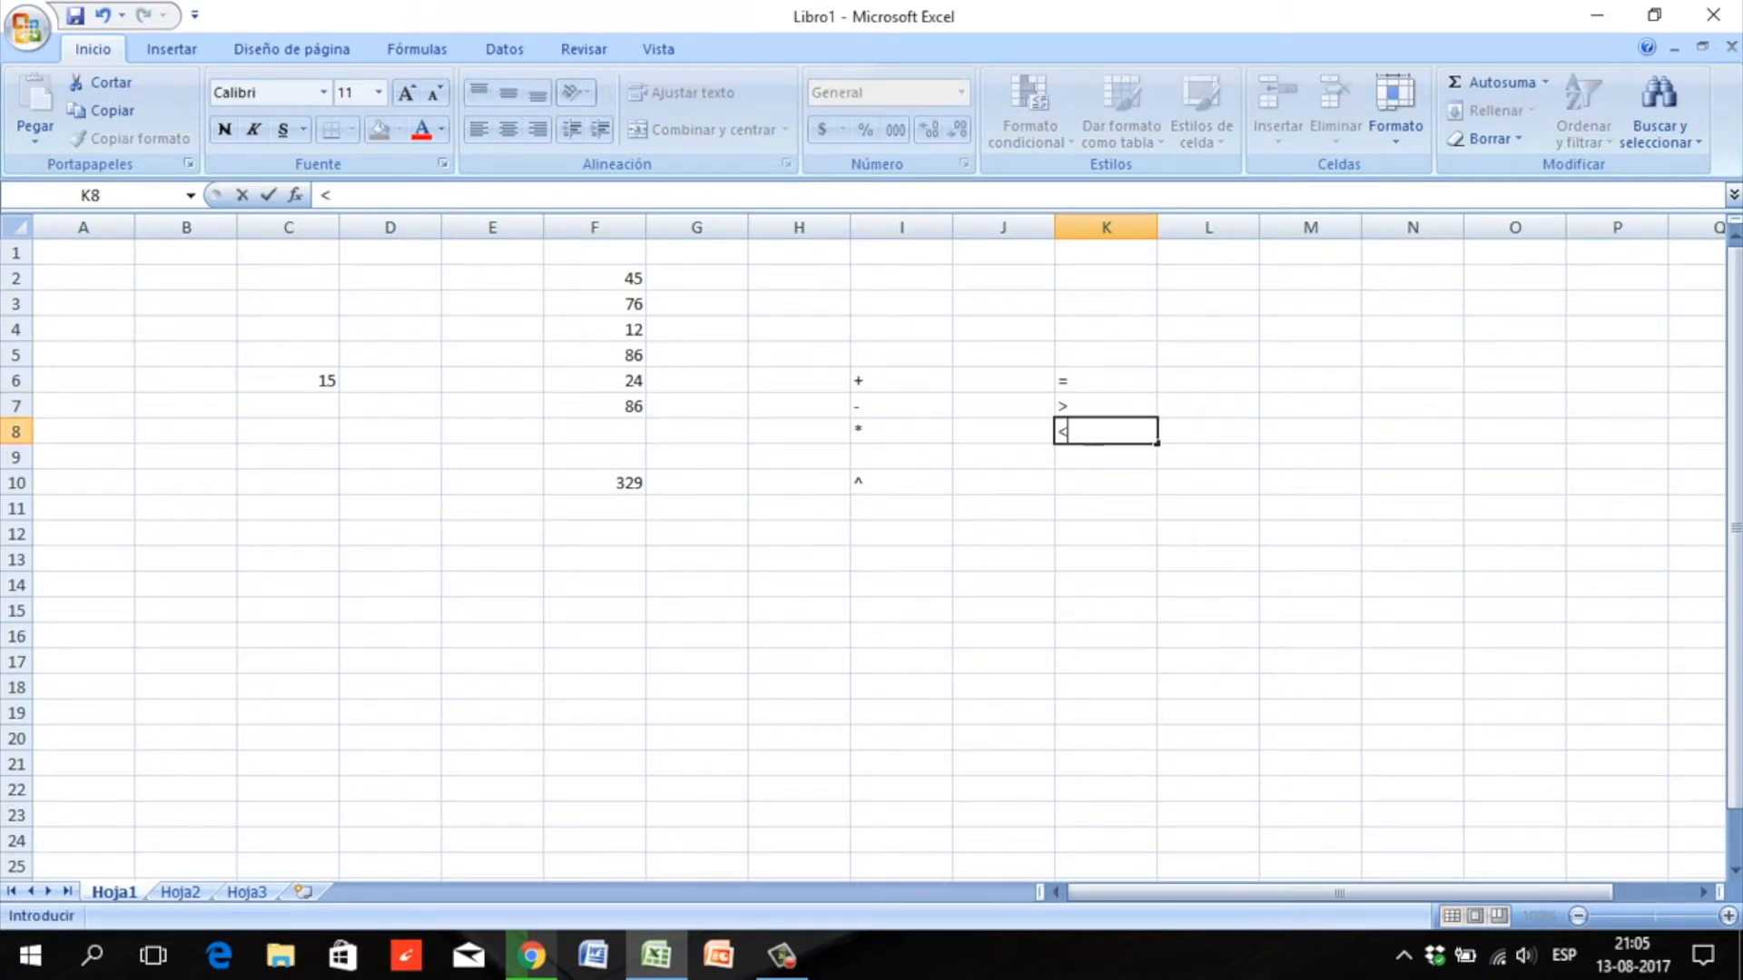
key(Return)
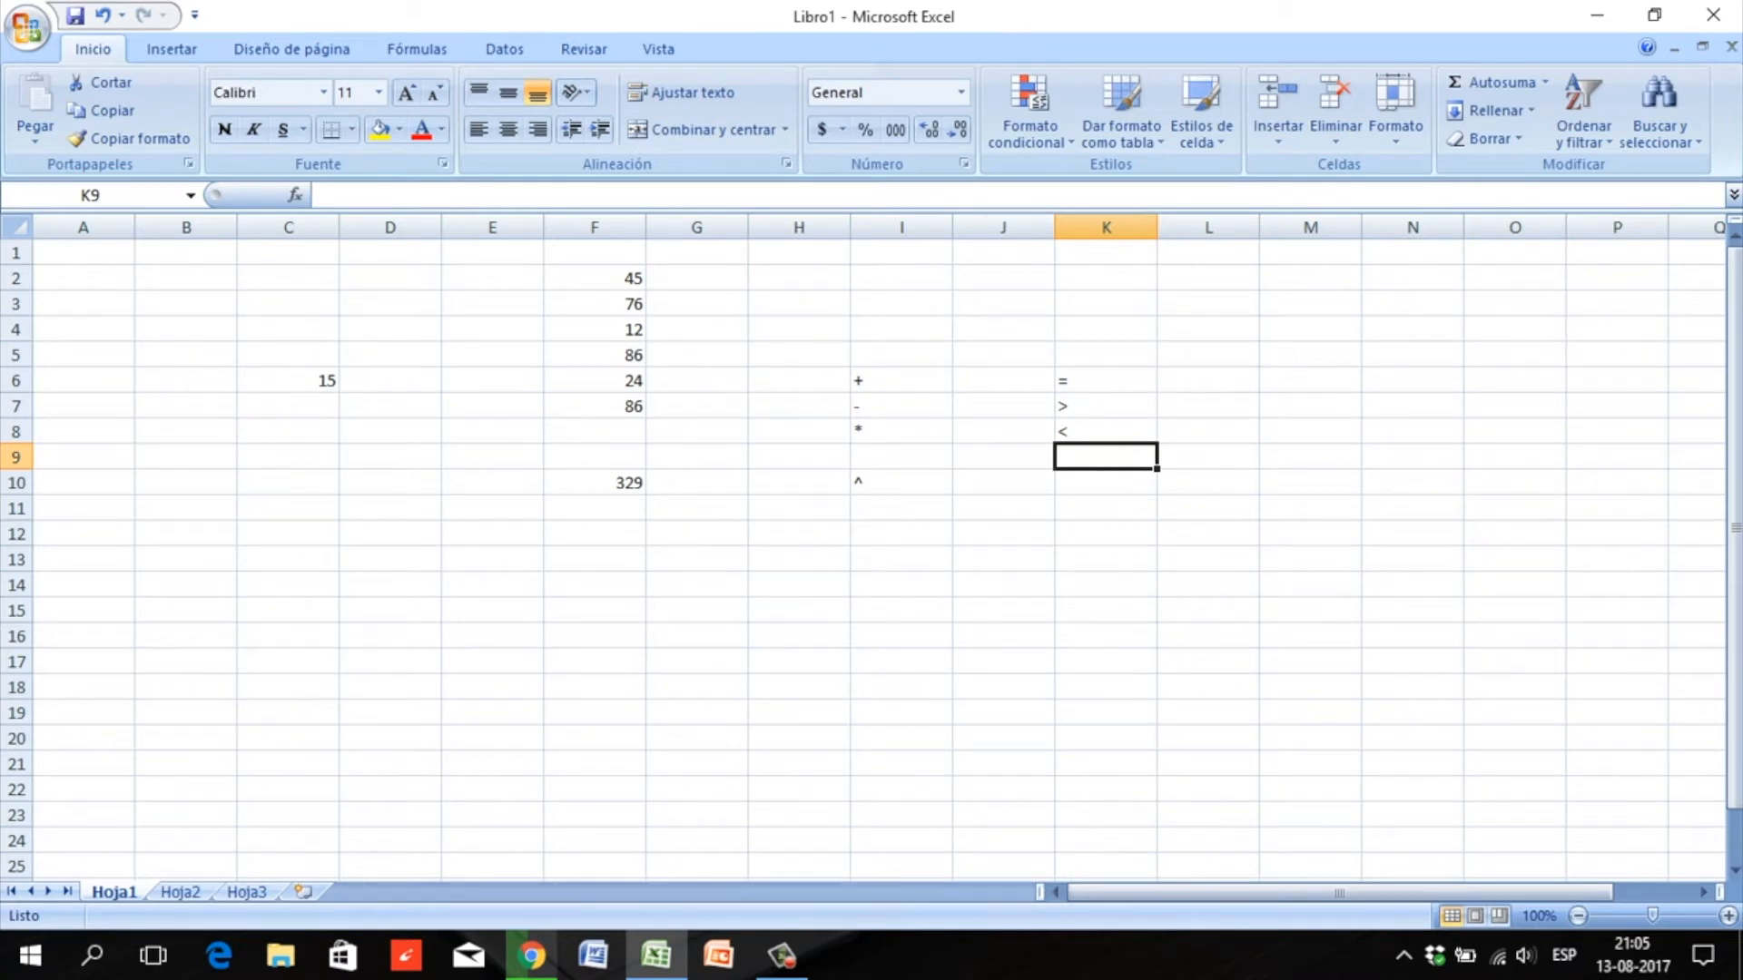
text(>)
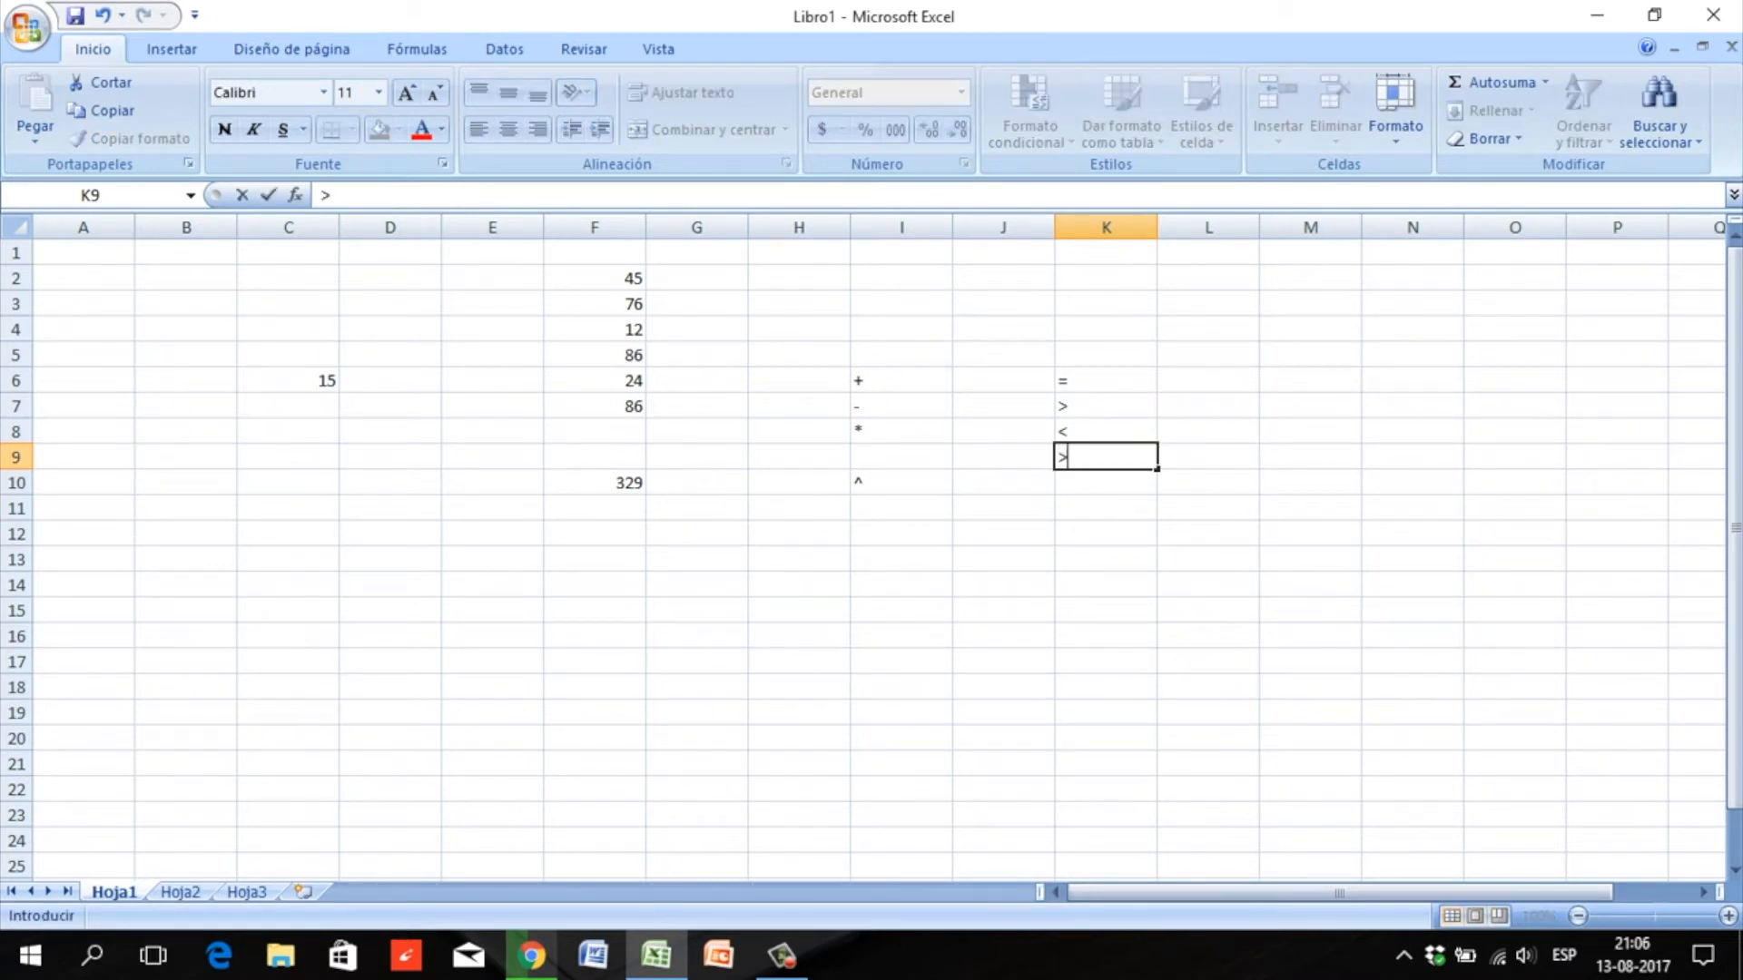
text(=)
key(Return)
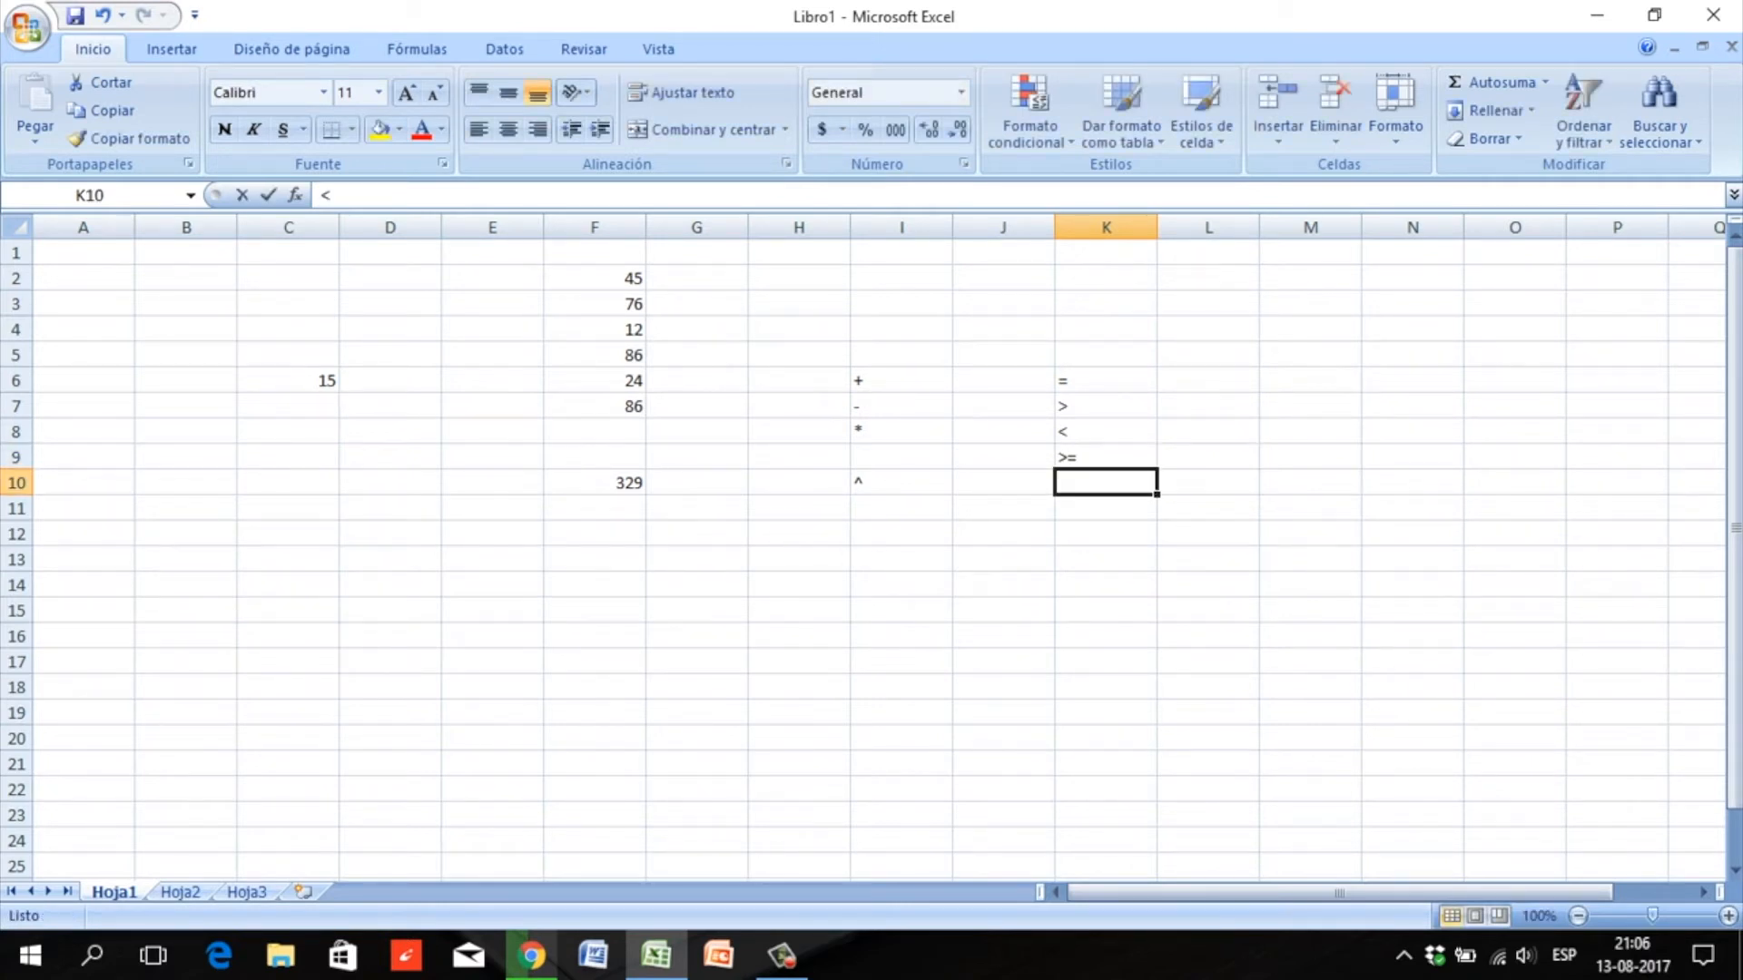
text(<=)
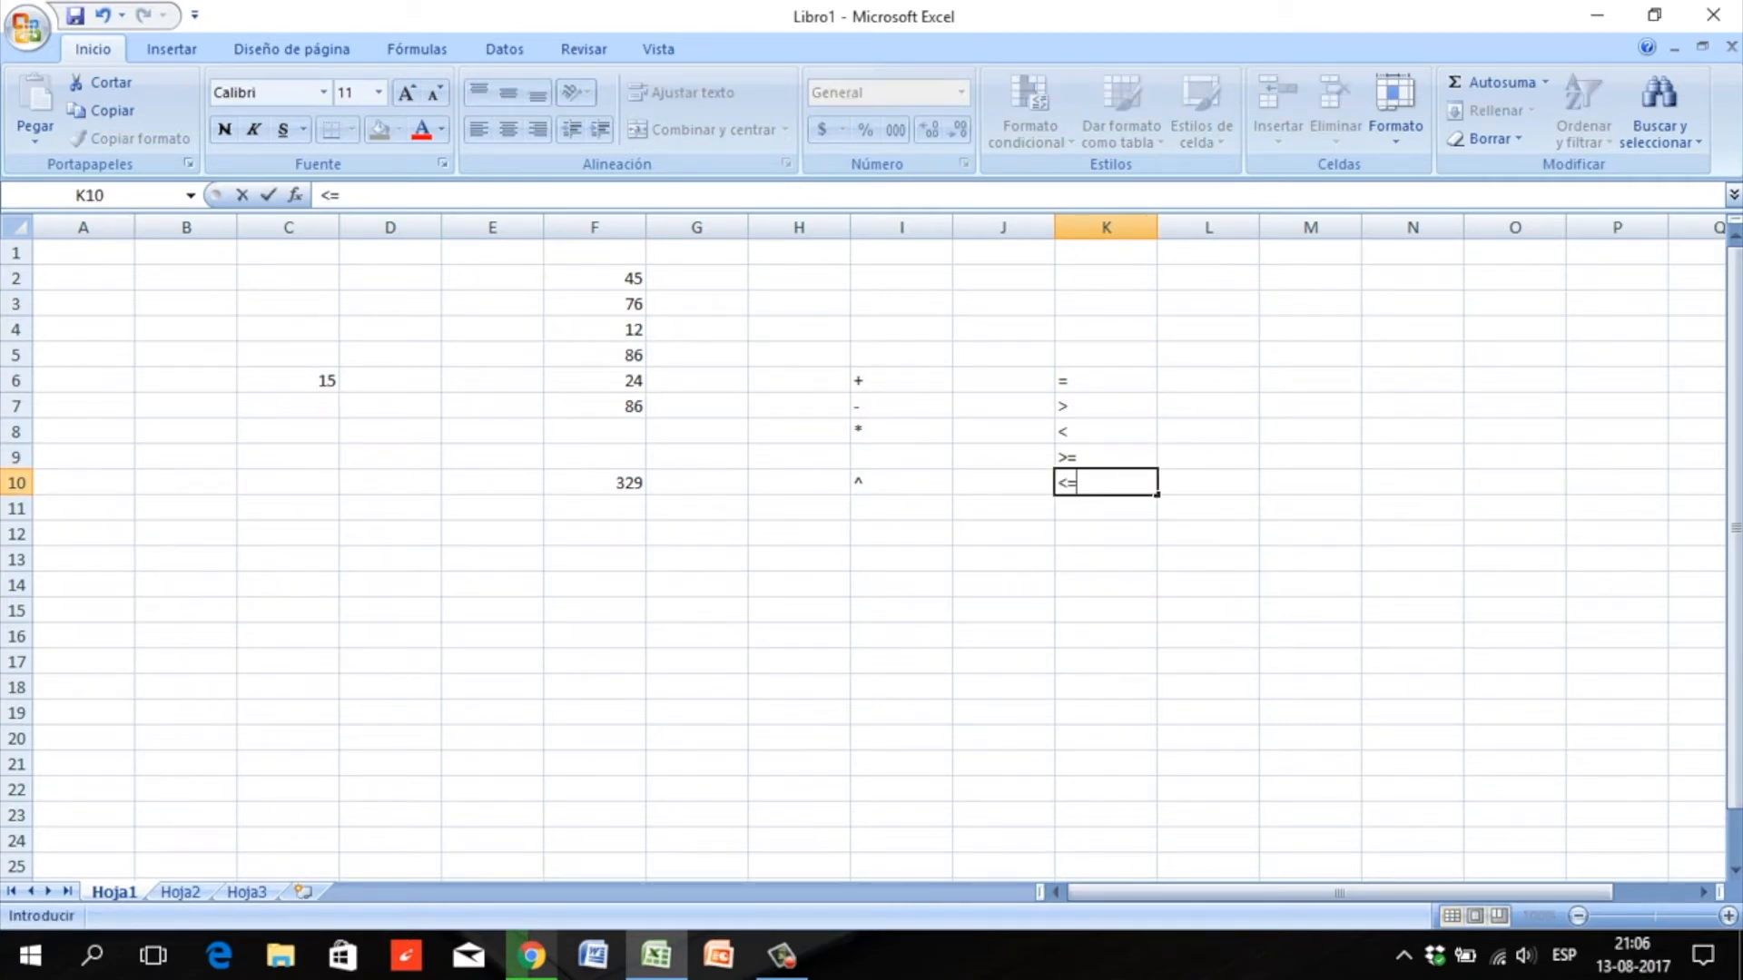
key(Return)
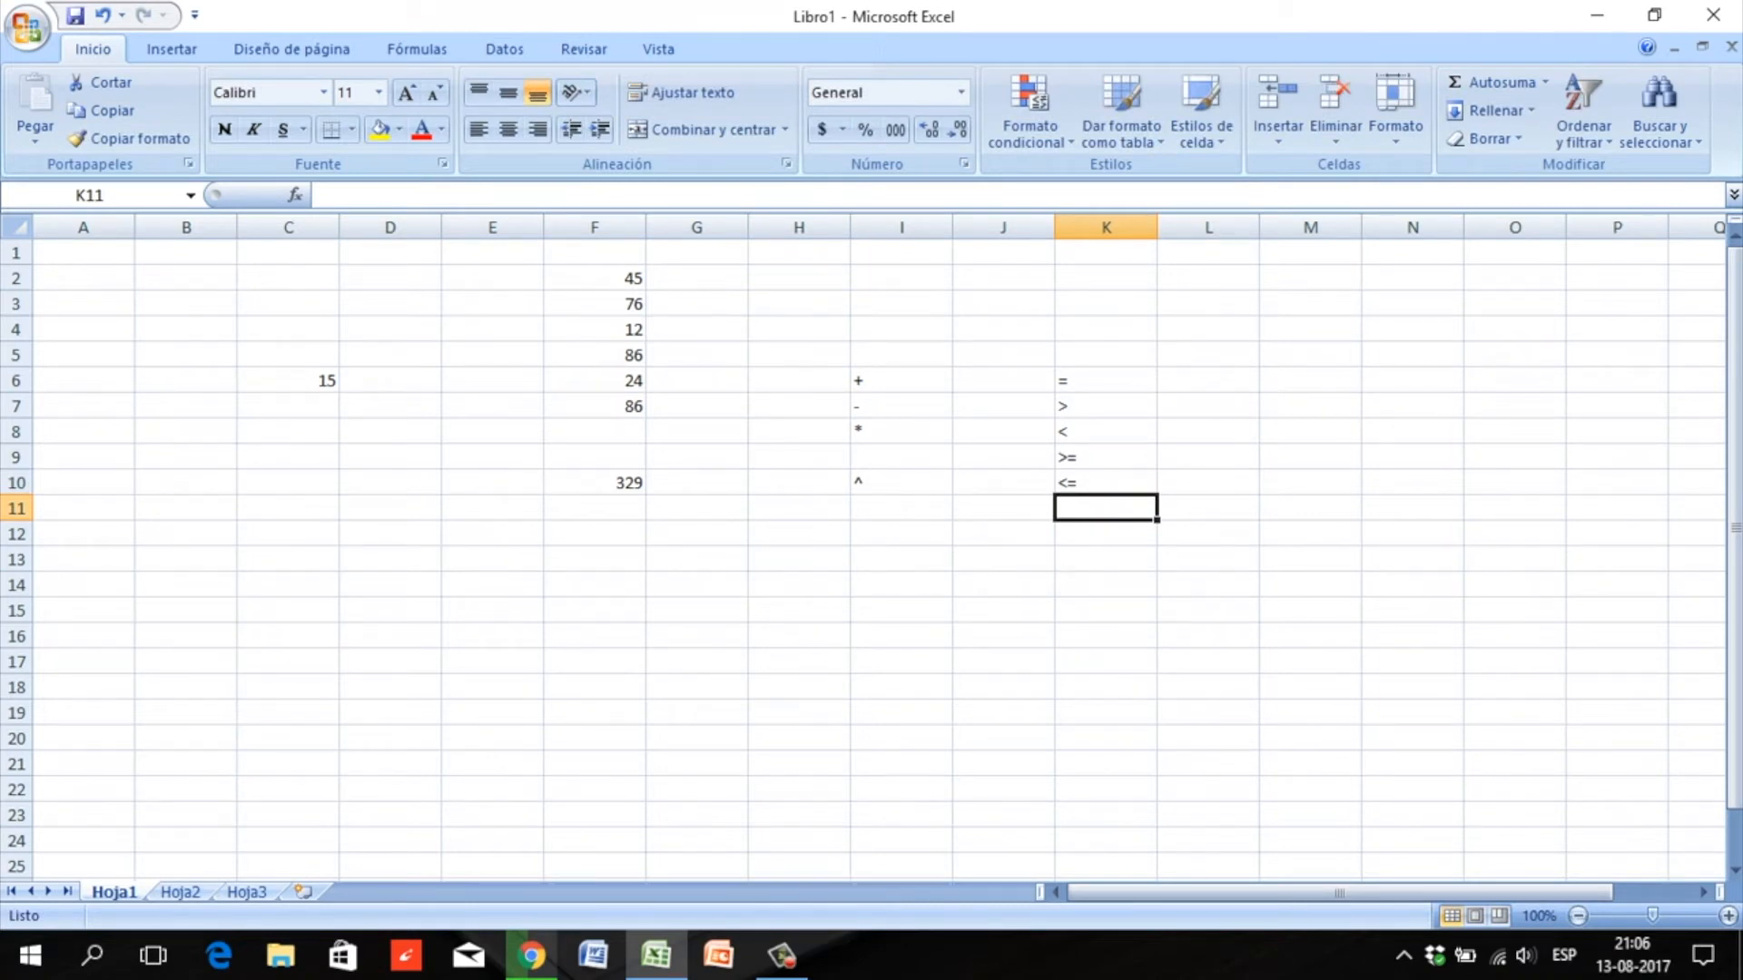
text(<>)
key(Return)
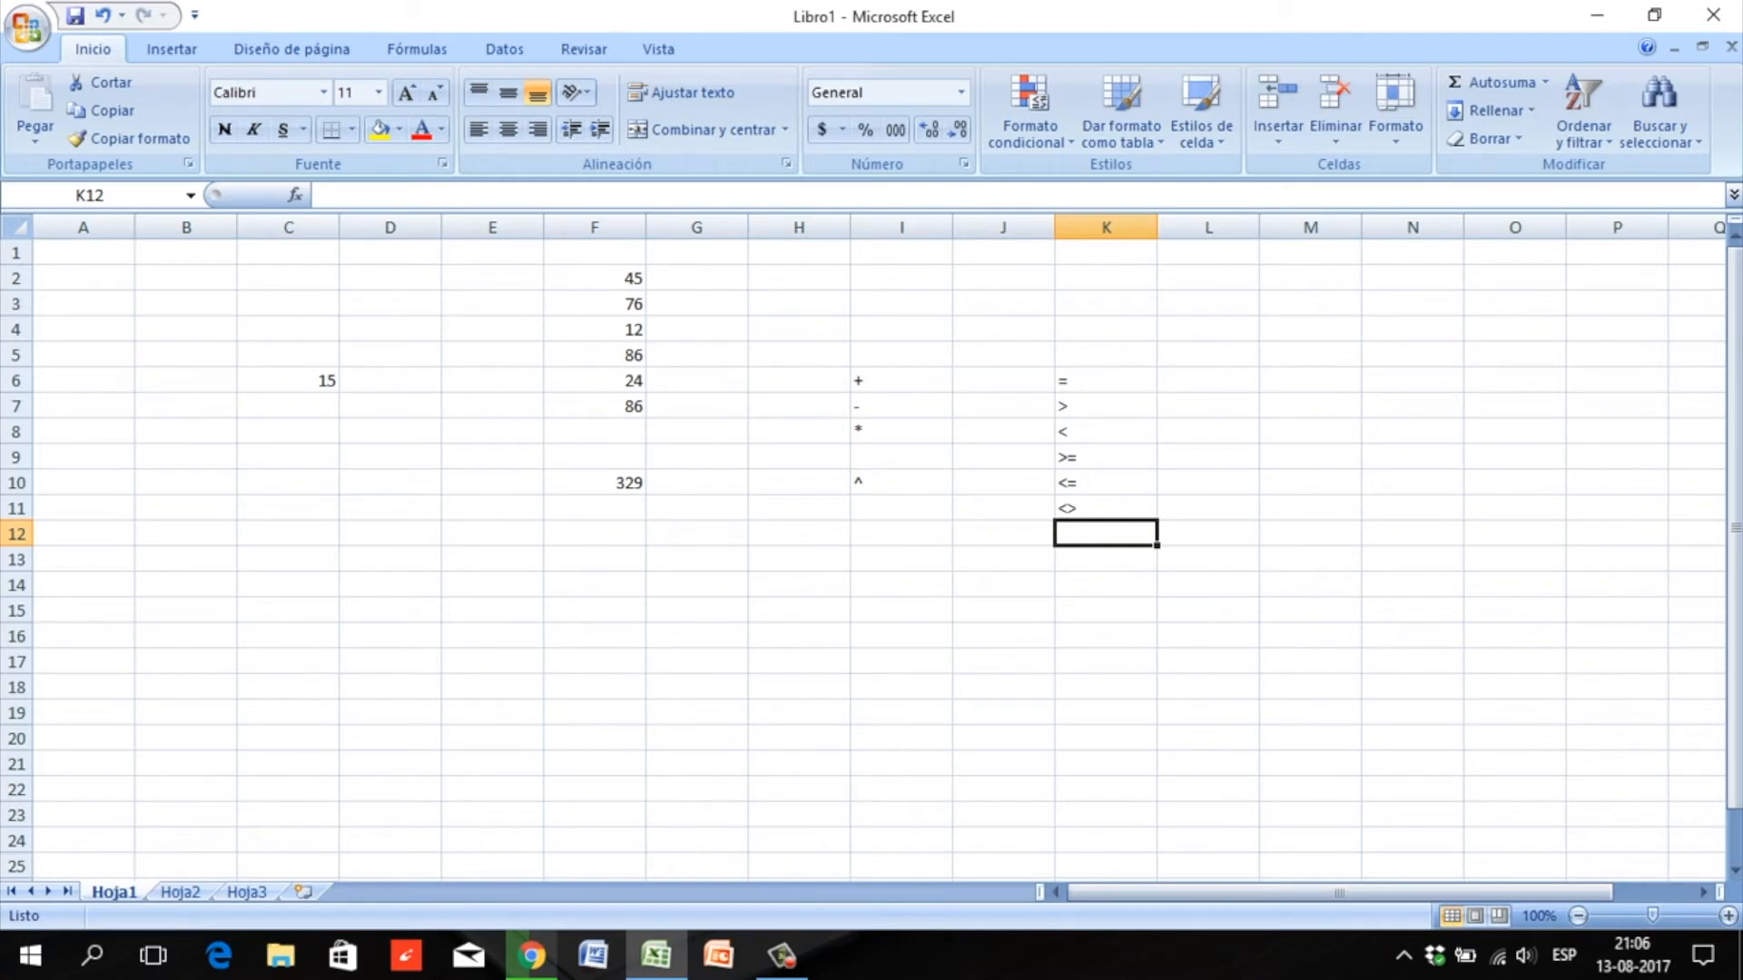
- Clear the sum formula from cell F10 below the column of numbers
mouse_move(594, 277)
mouse_down()
mouse_move(594, 405)
mouse_move(595, 255)
mouse_move(594, 278)
mouse_up()
click(594, 278)
click(595, 483)
key(BackSpace)
key(Return)
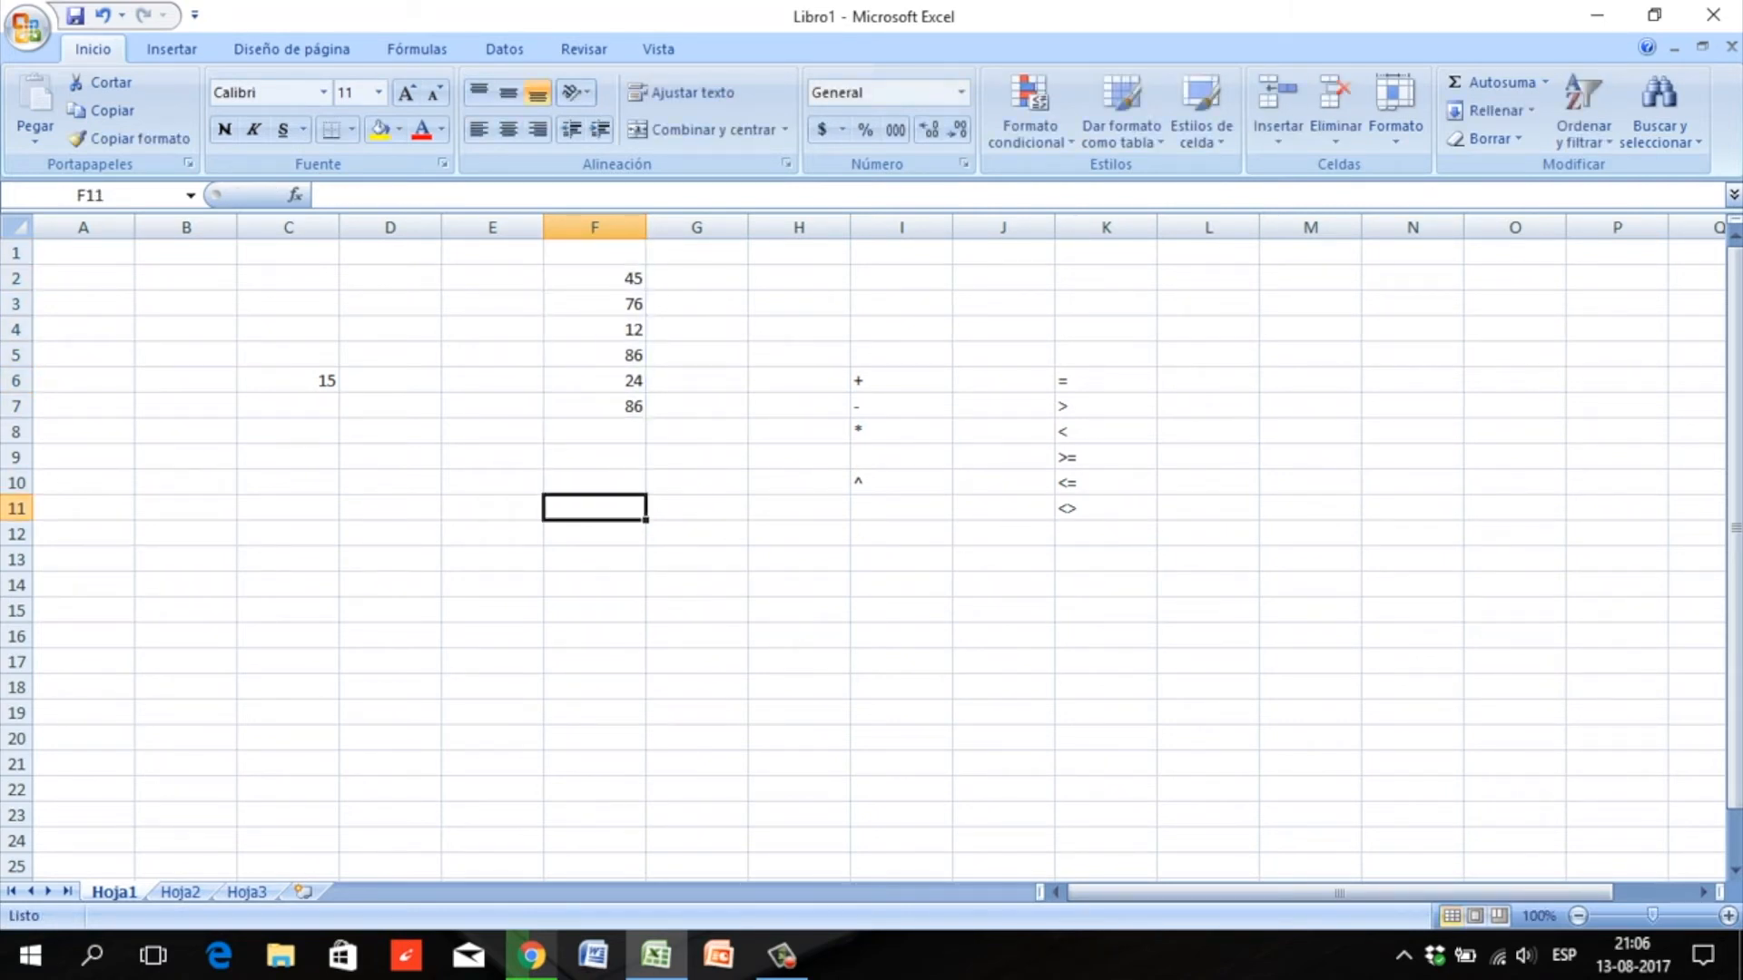
- Enter the label SUMA in cell D10 and move it to cell E10
click(390, 482)
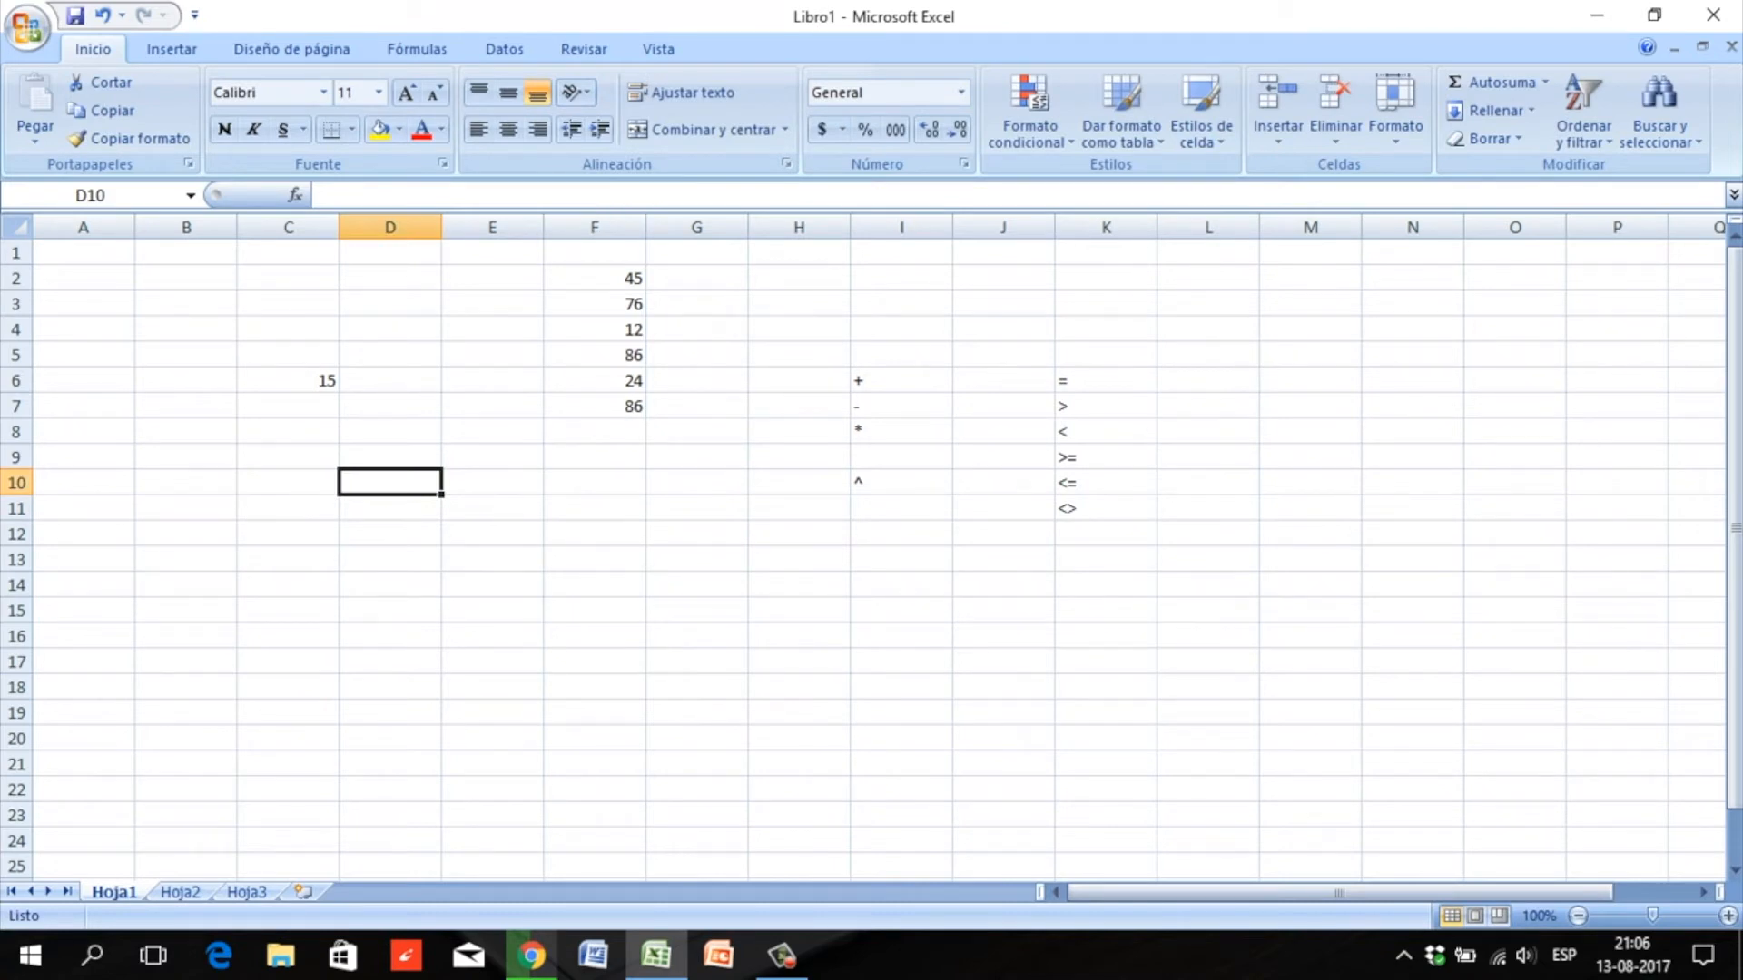
text(SUMA)
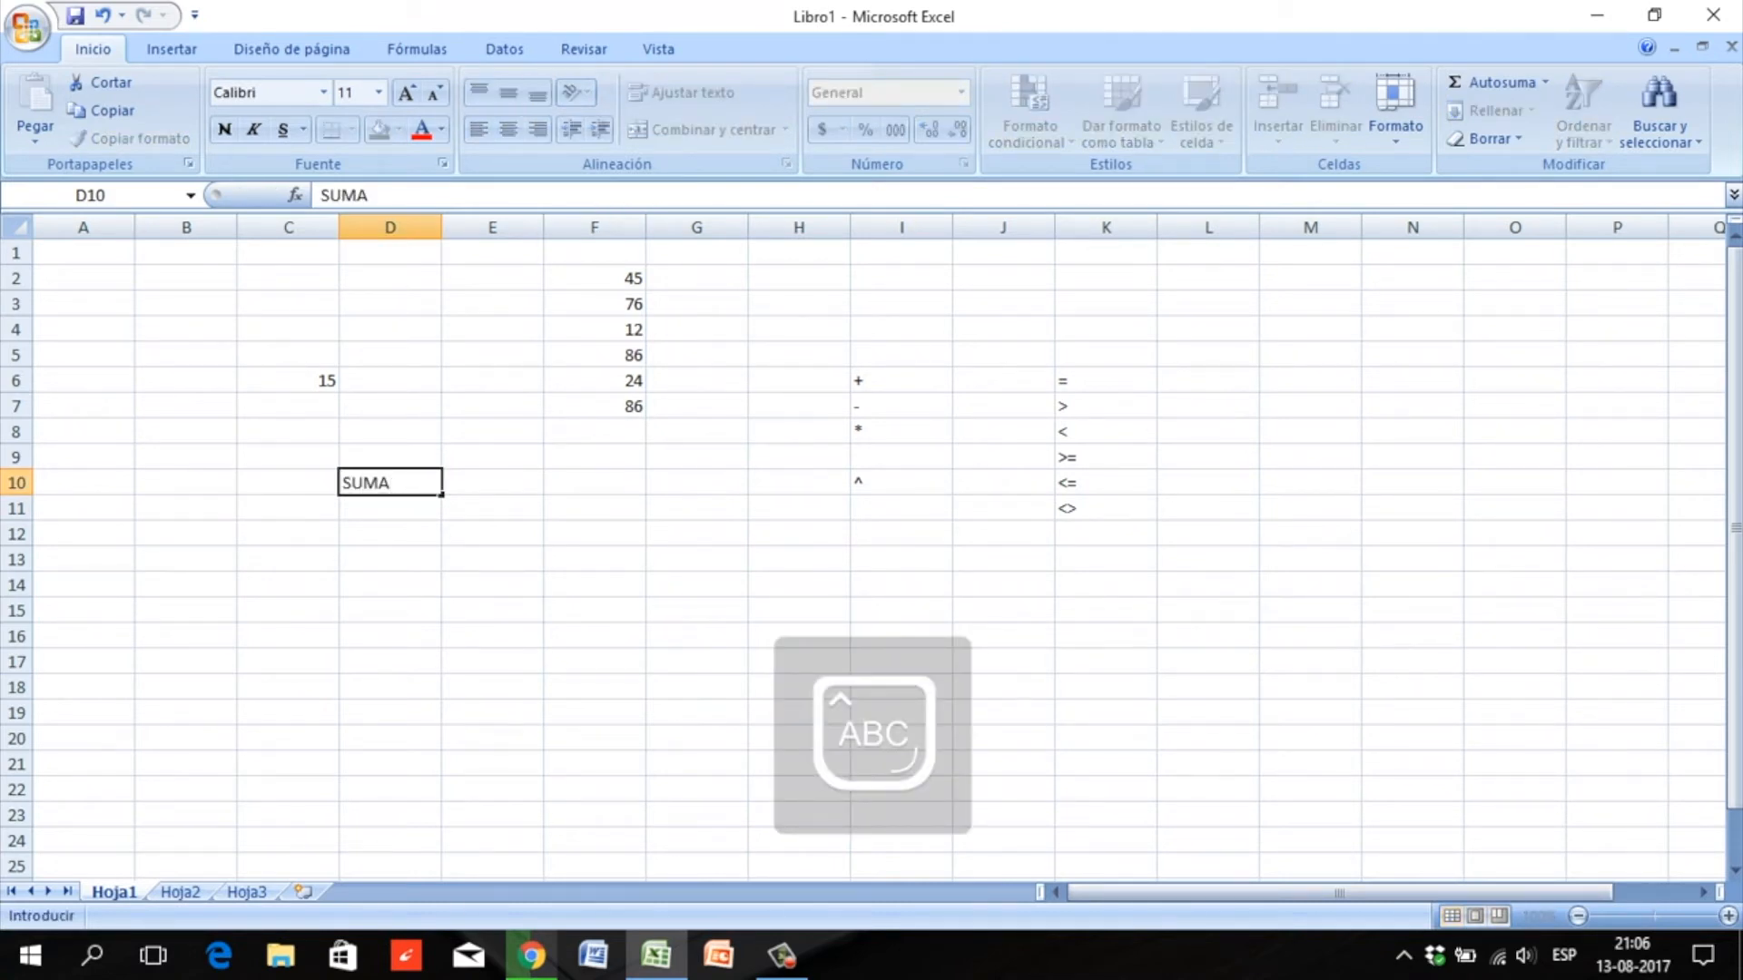
key(Return)
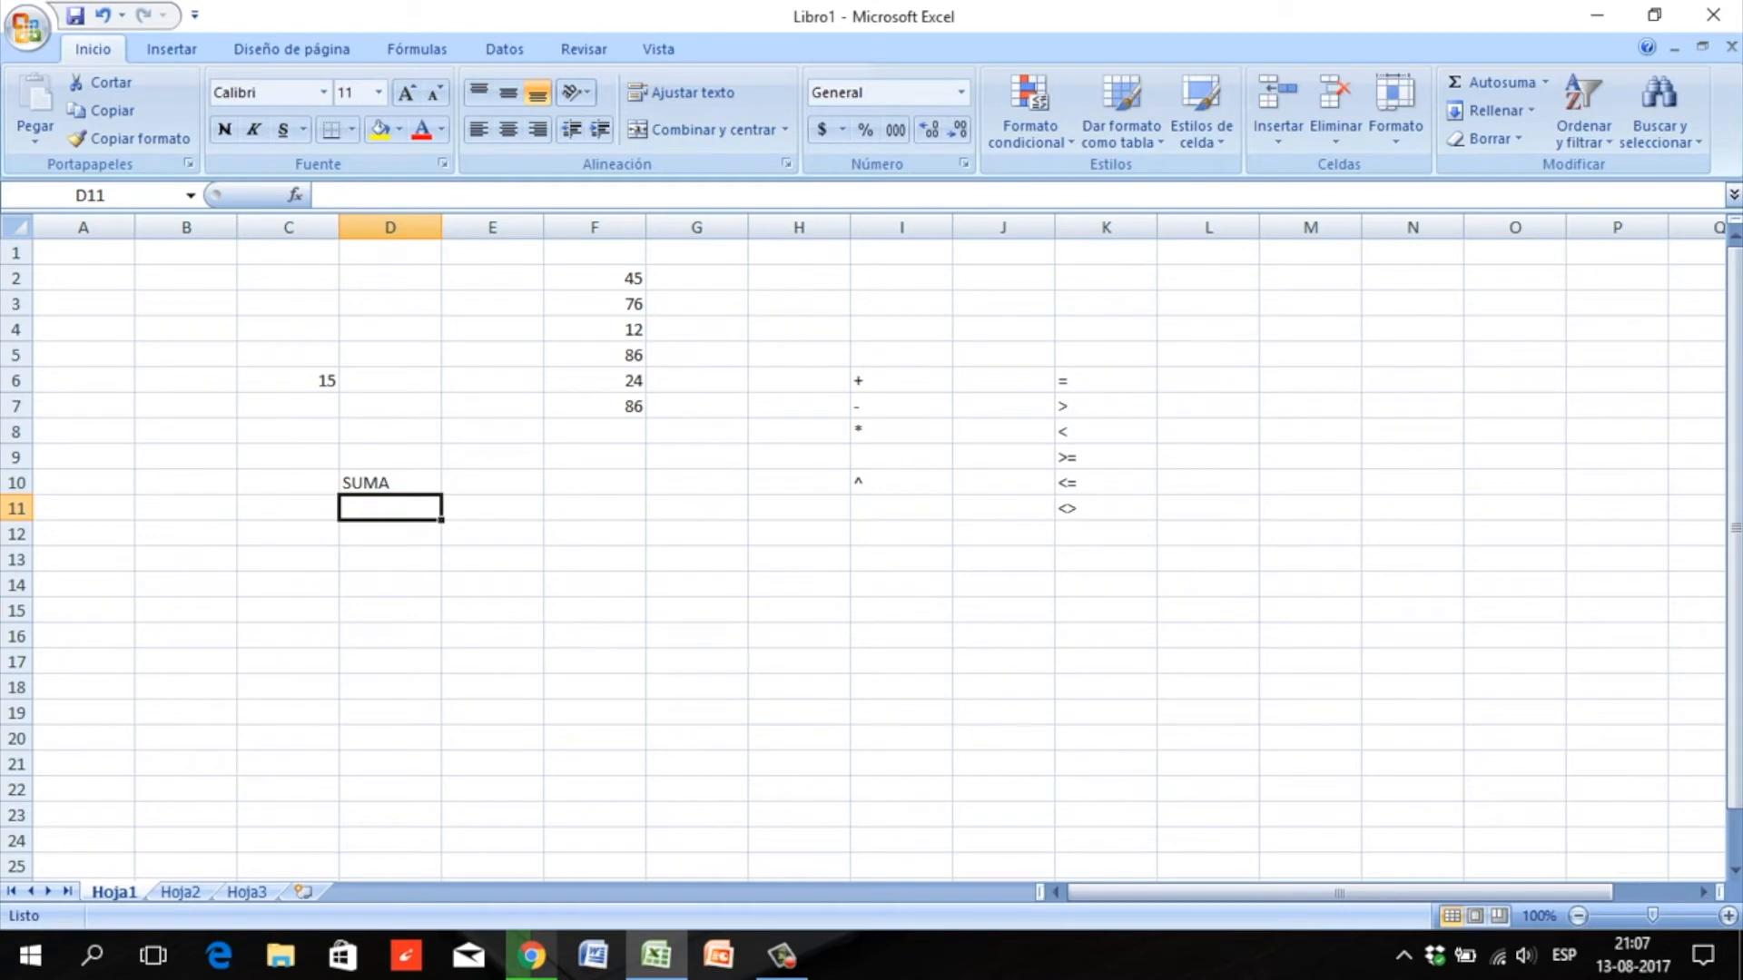
click(493, 483)
click(390, 483)
drag(391, 495, 508, 496)
key(Return)
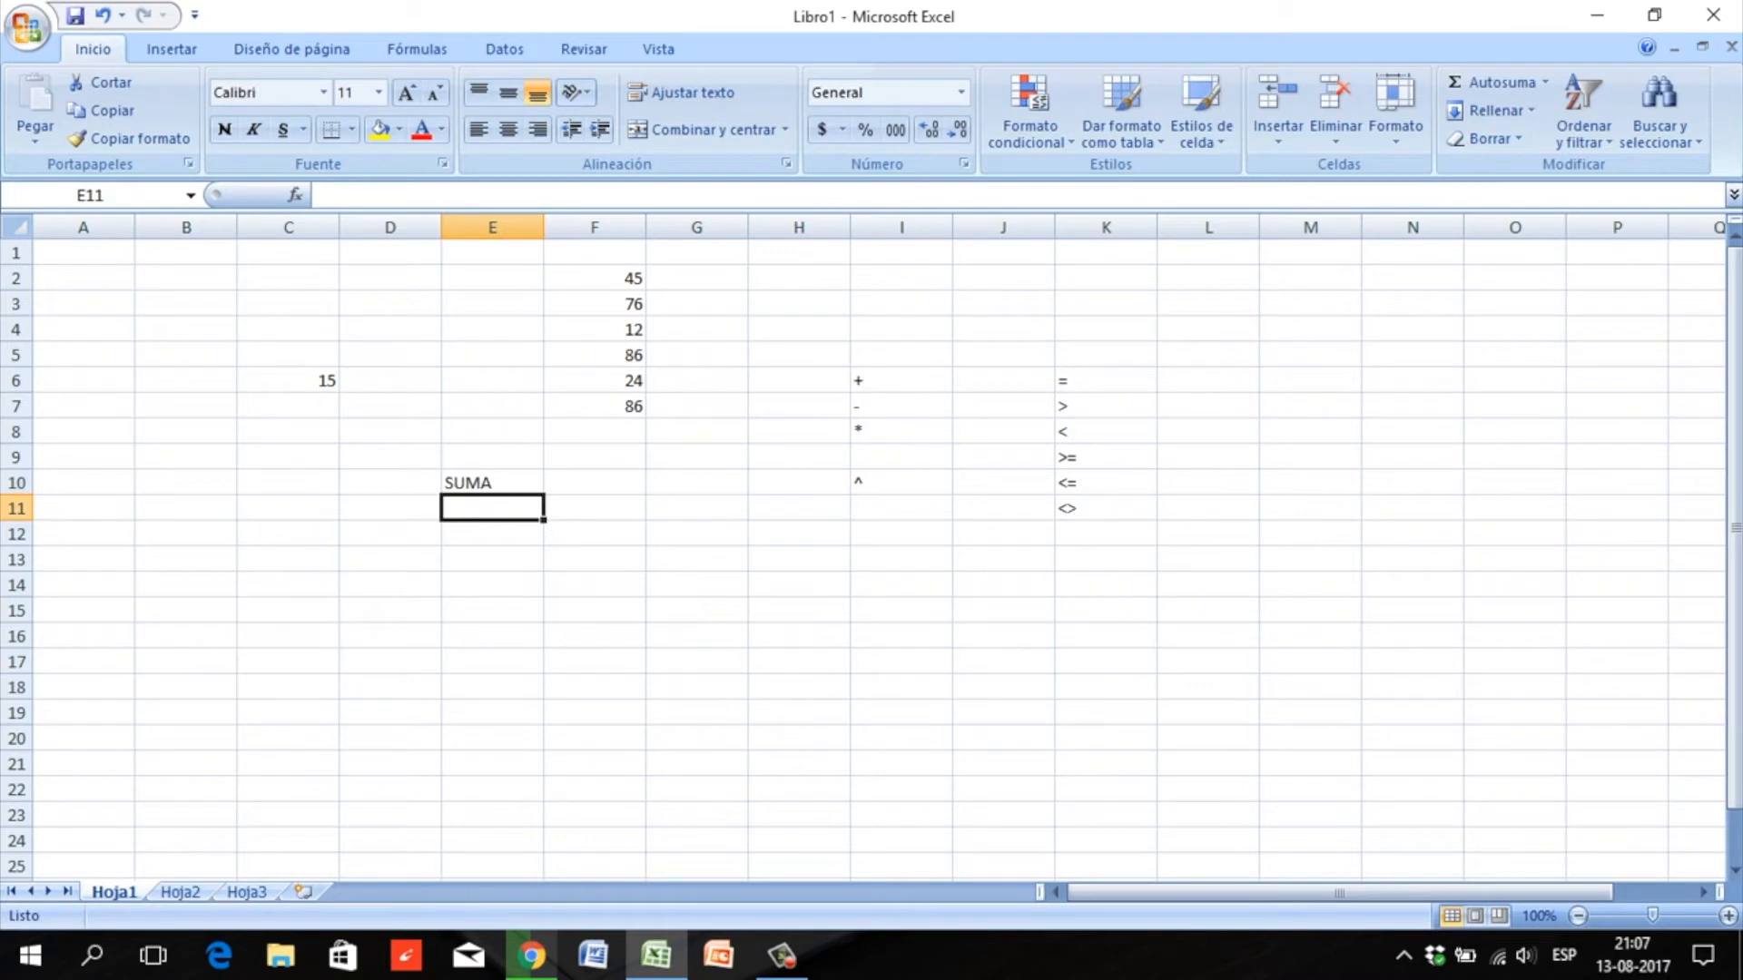
- Add the labels PROMEDIO, MÁXIMO, MÍNIMO and CONTAR in cells E11 through E14
text(PROMEDIO)
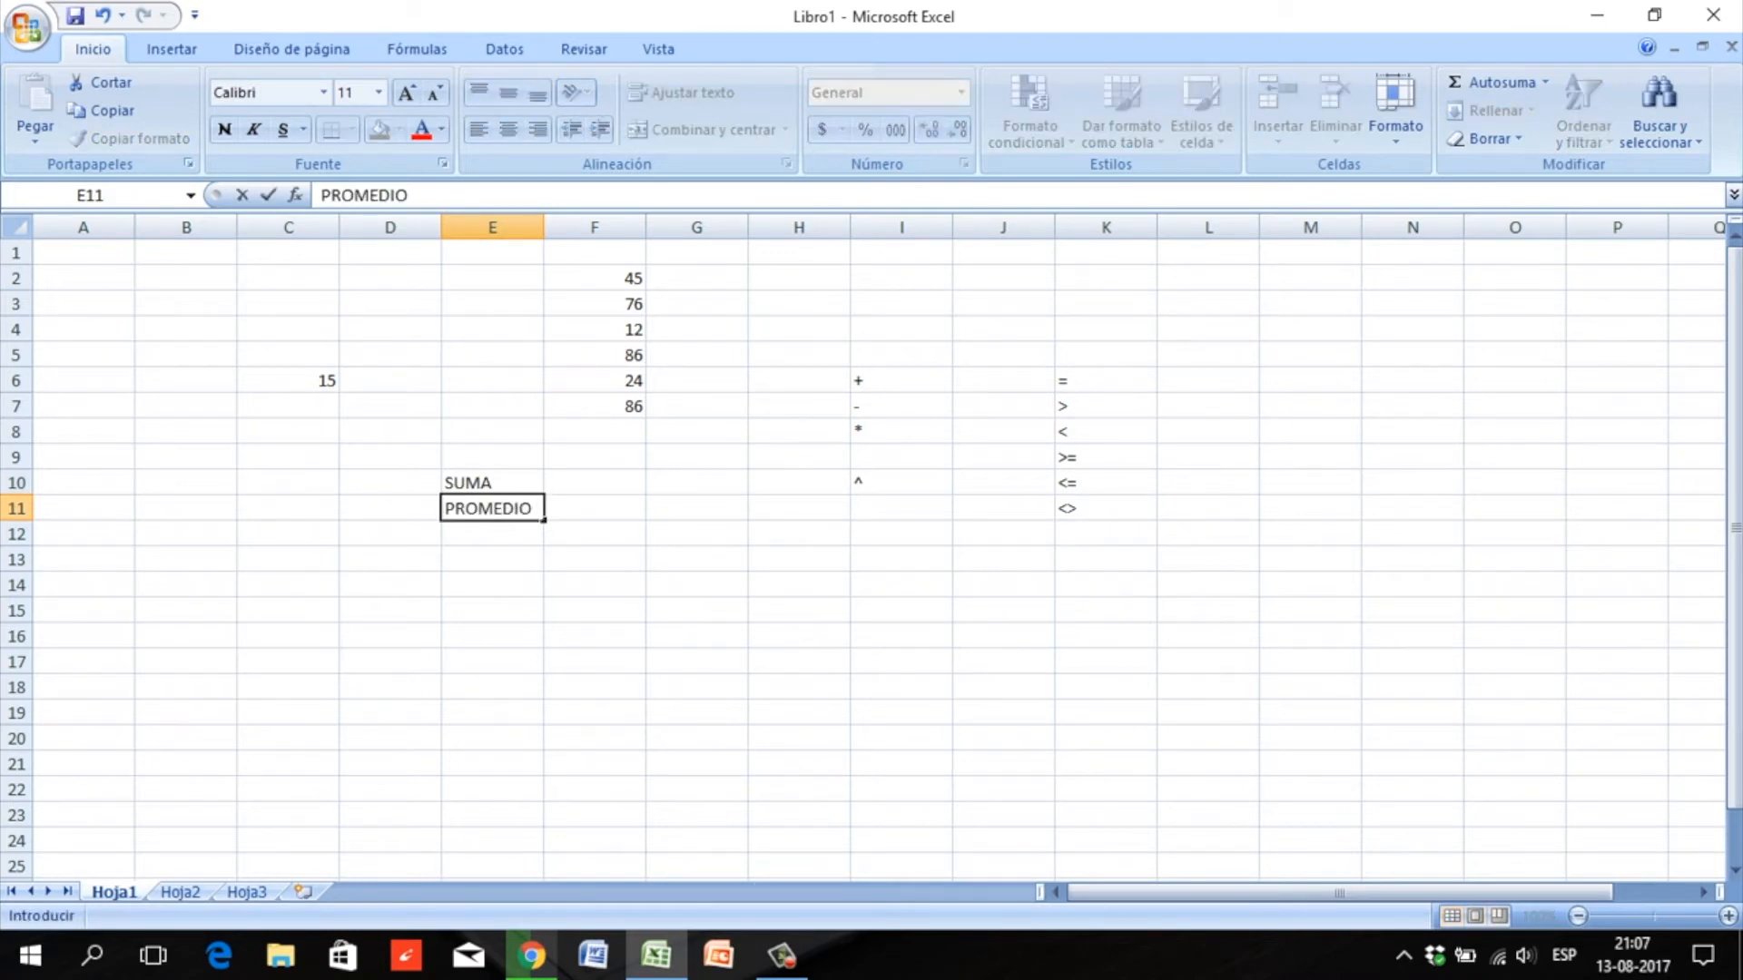
key(Return)
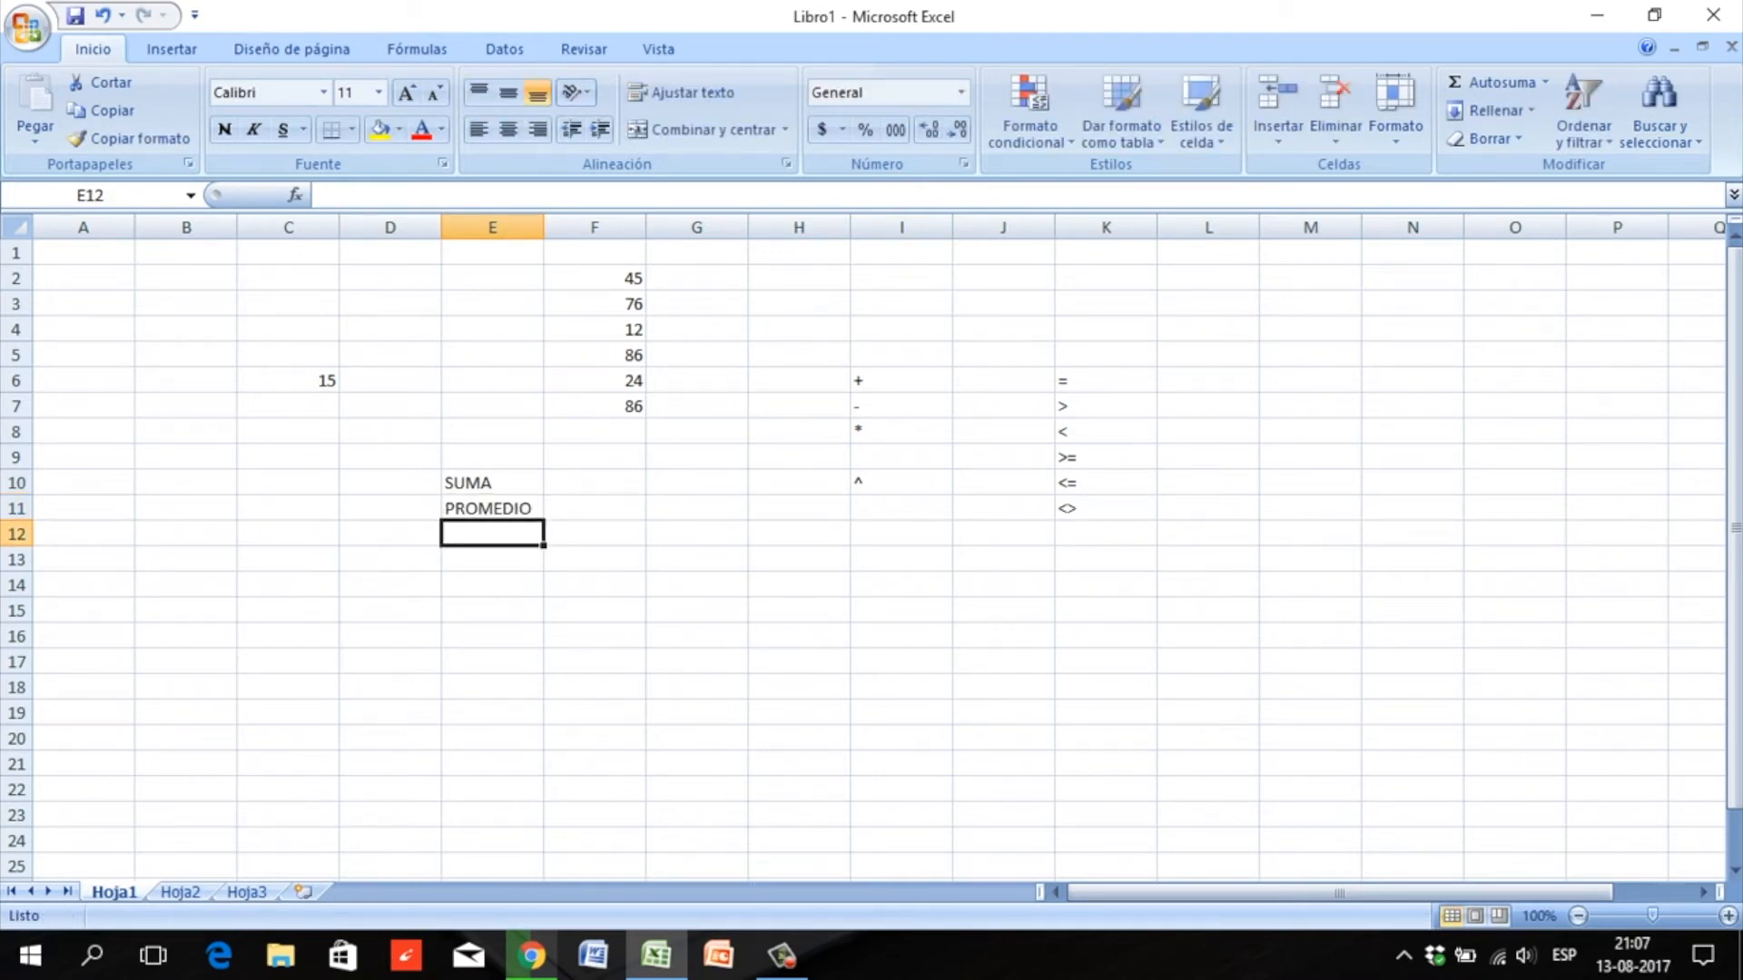
text(MÁXIMO)
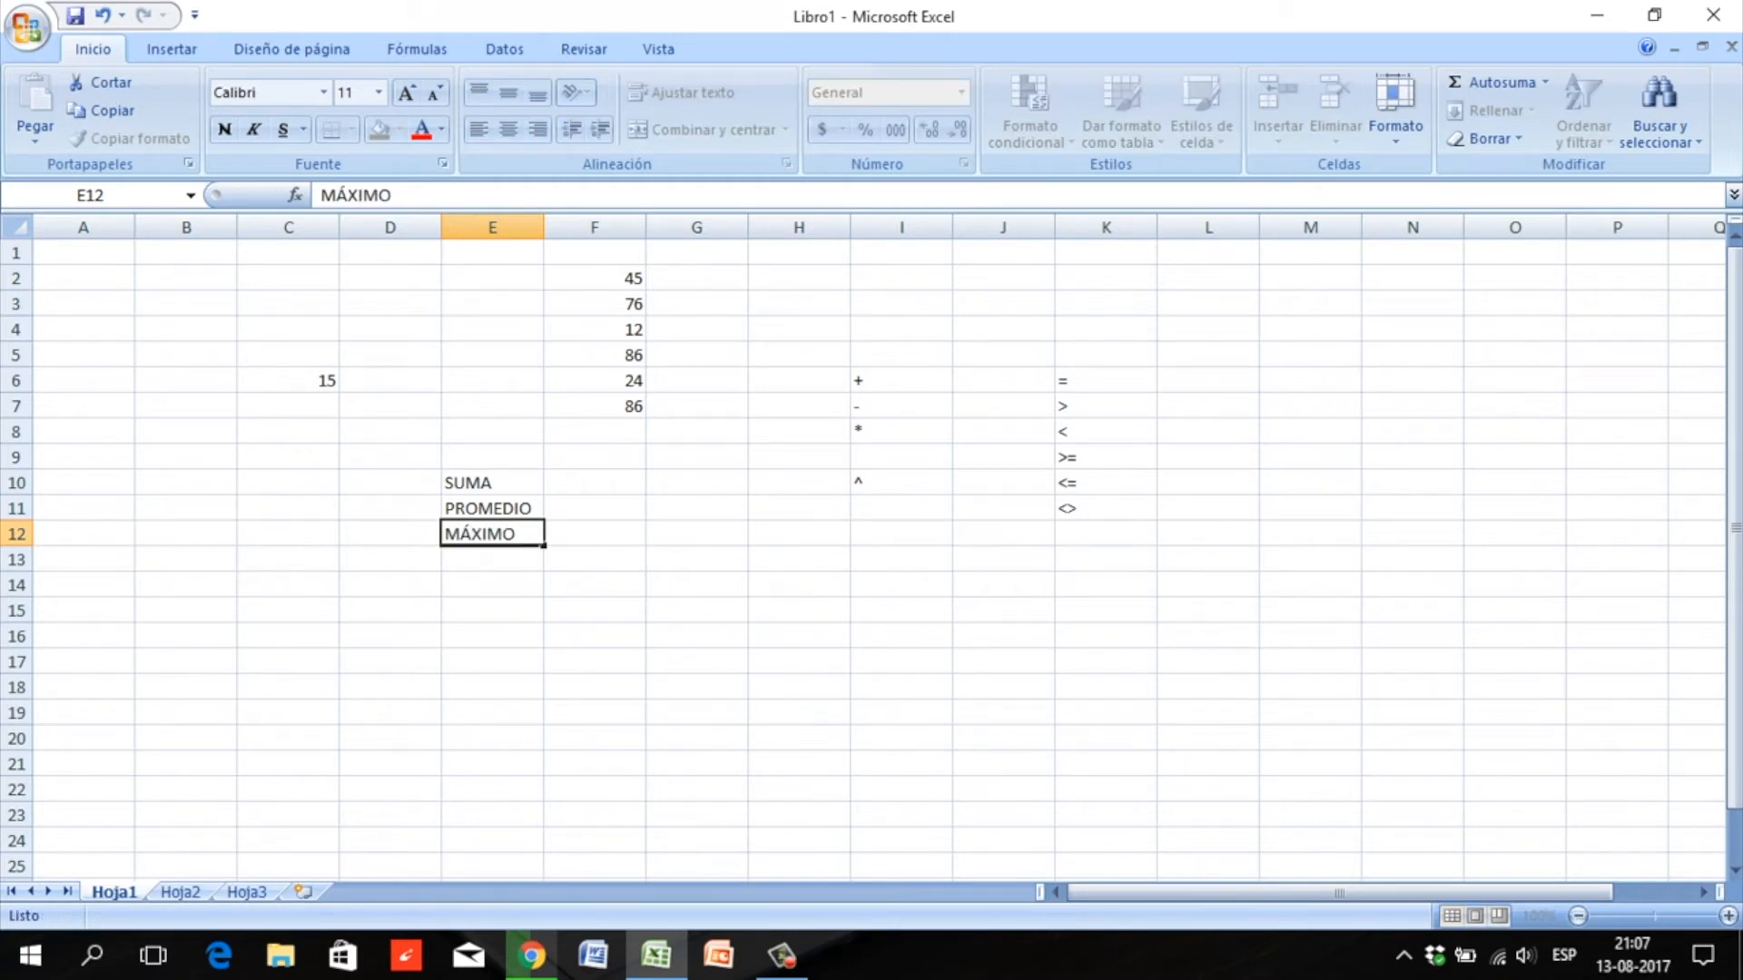
key(Return)
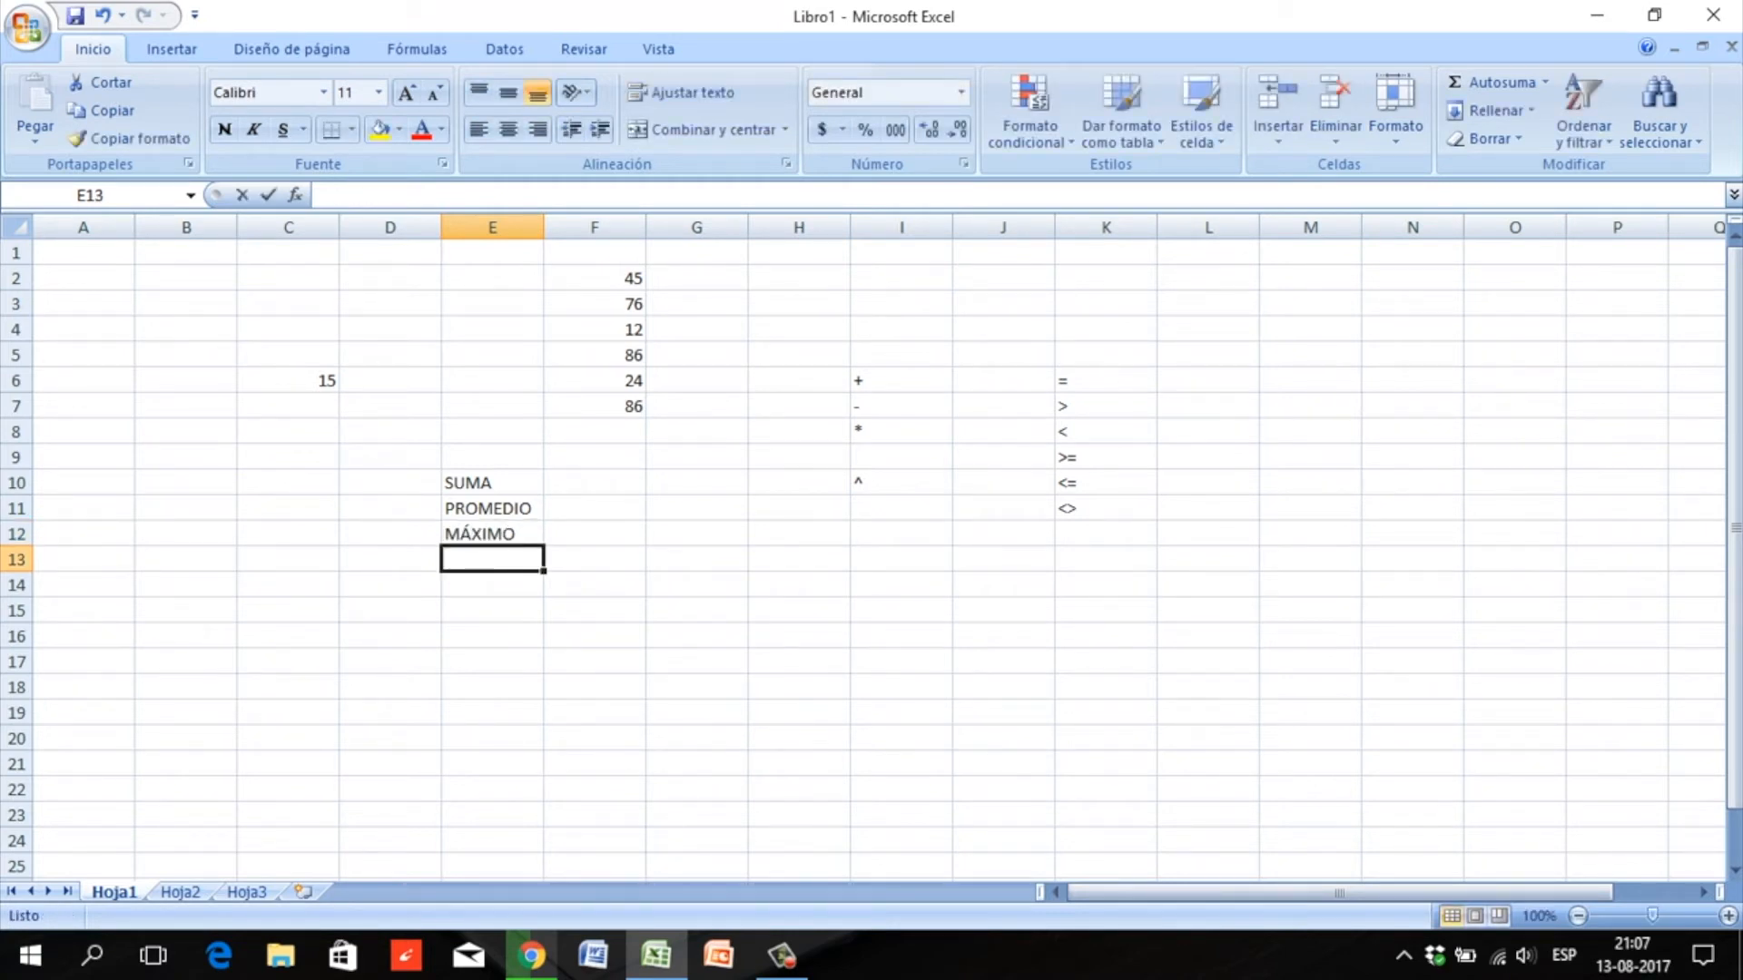
text(MÍNIMO)
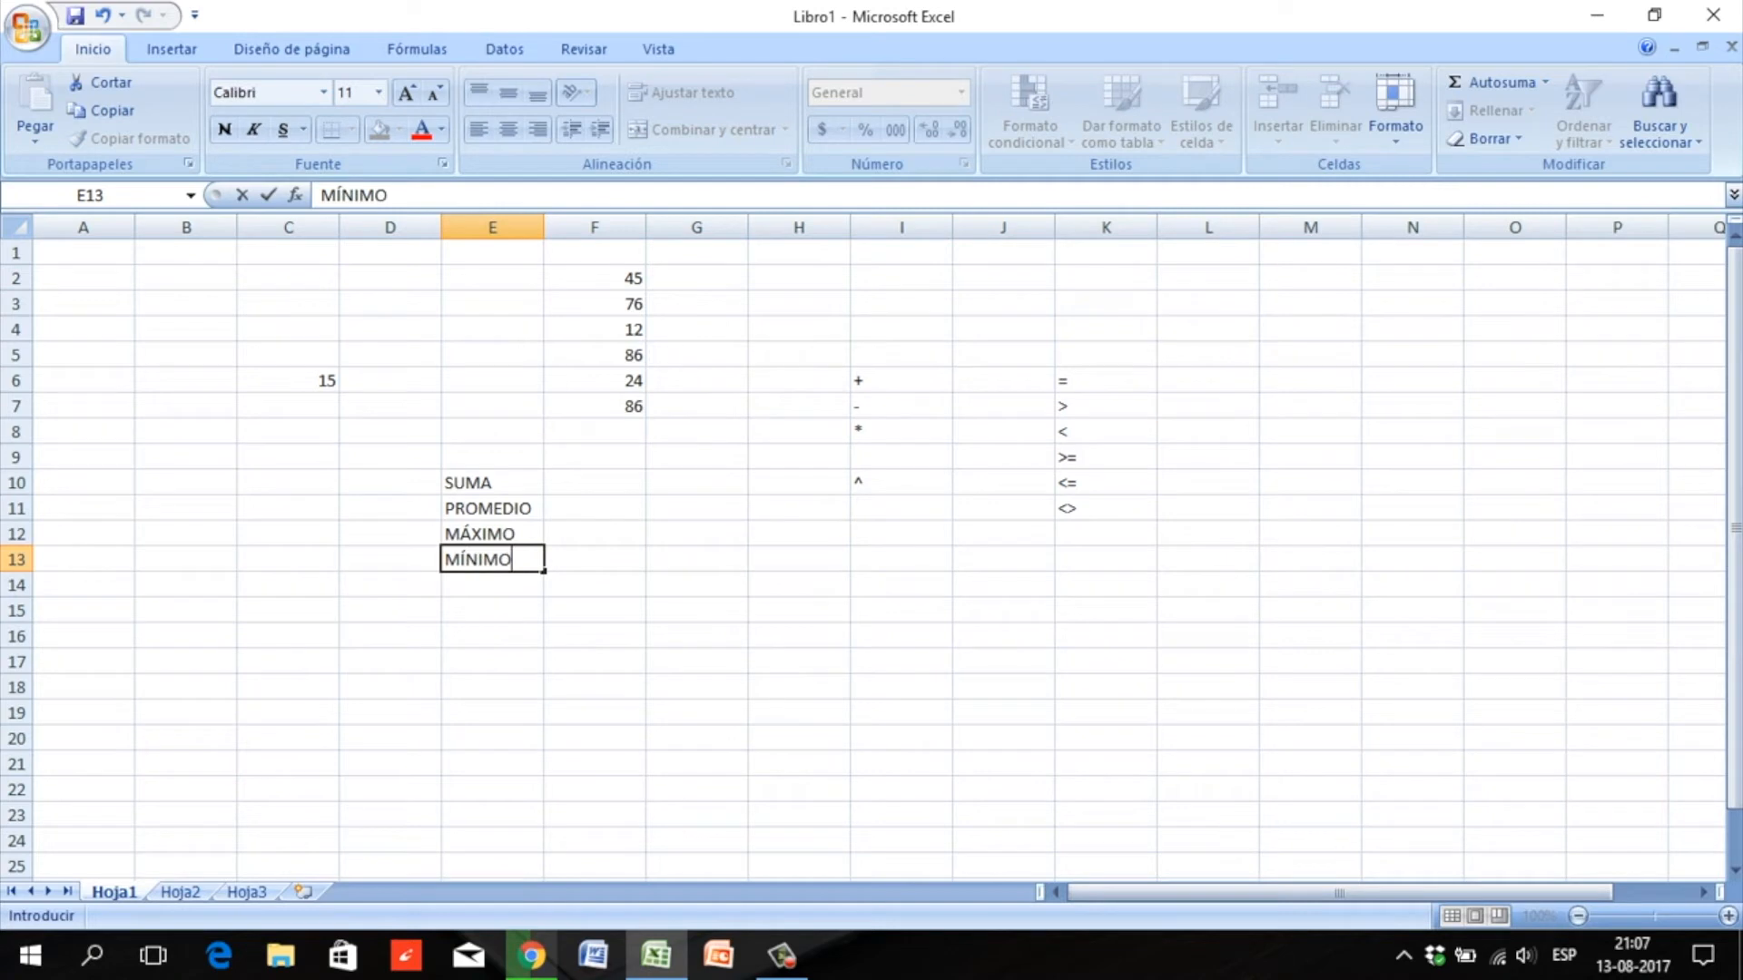
key(Return)
text(CONTAR)
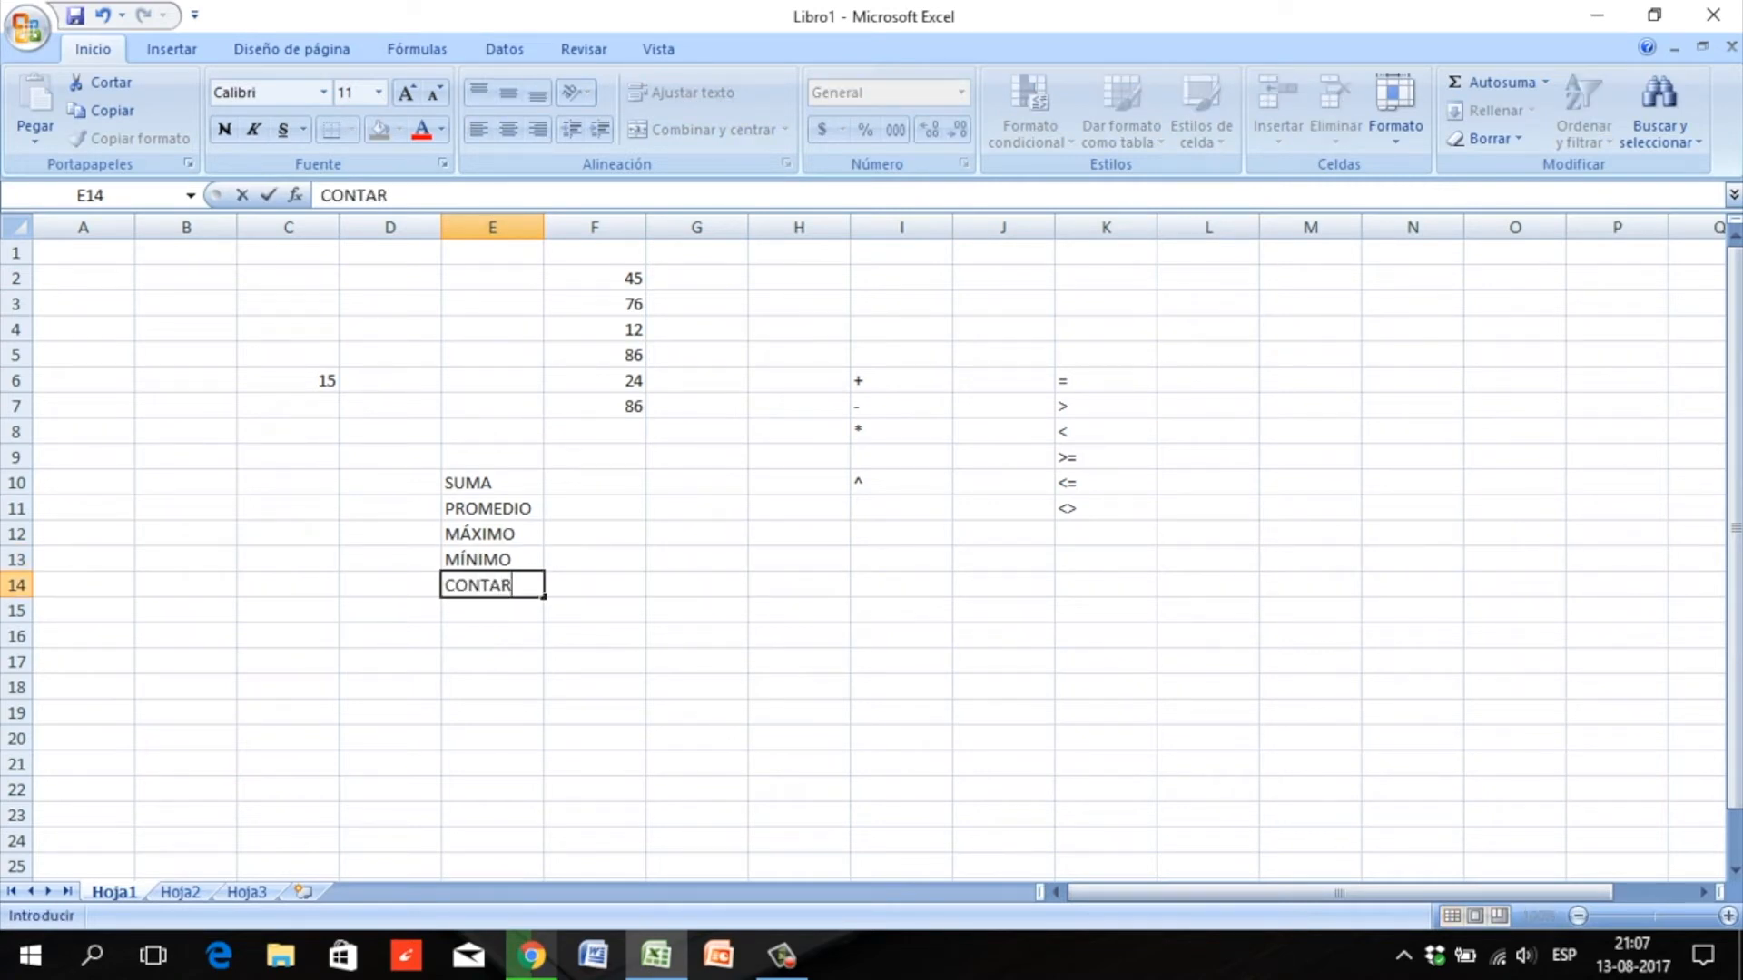
key(Return)
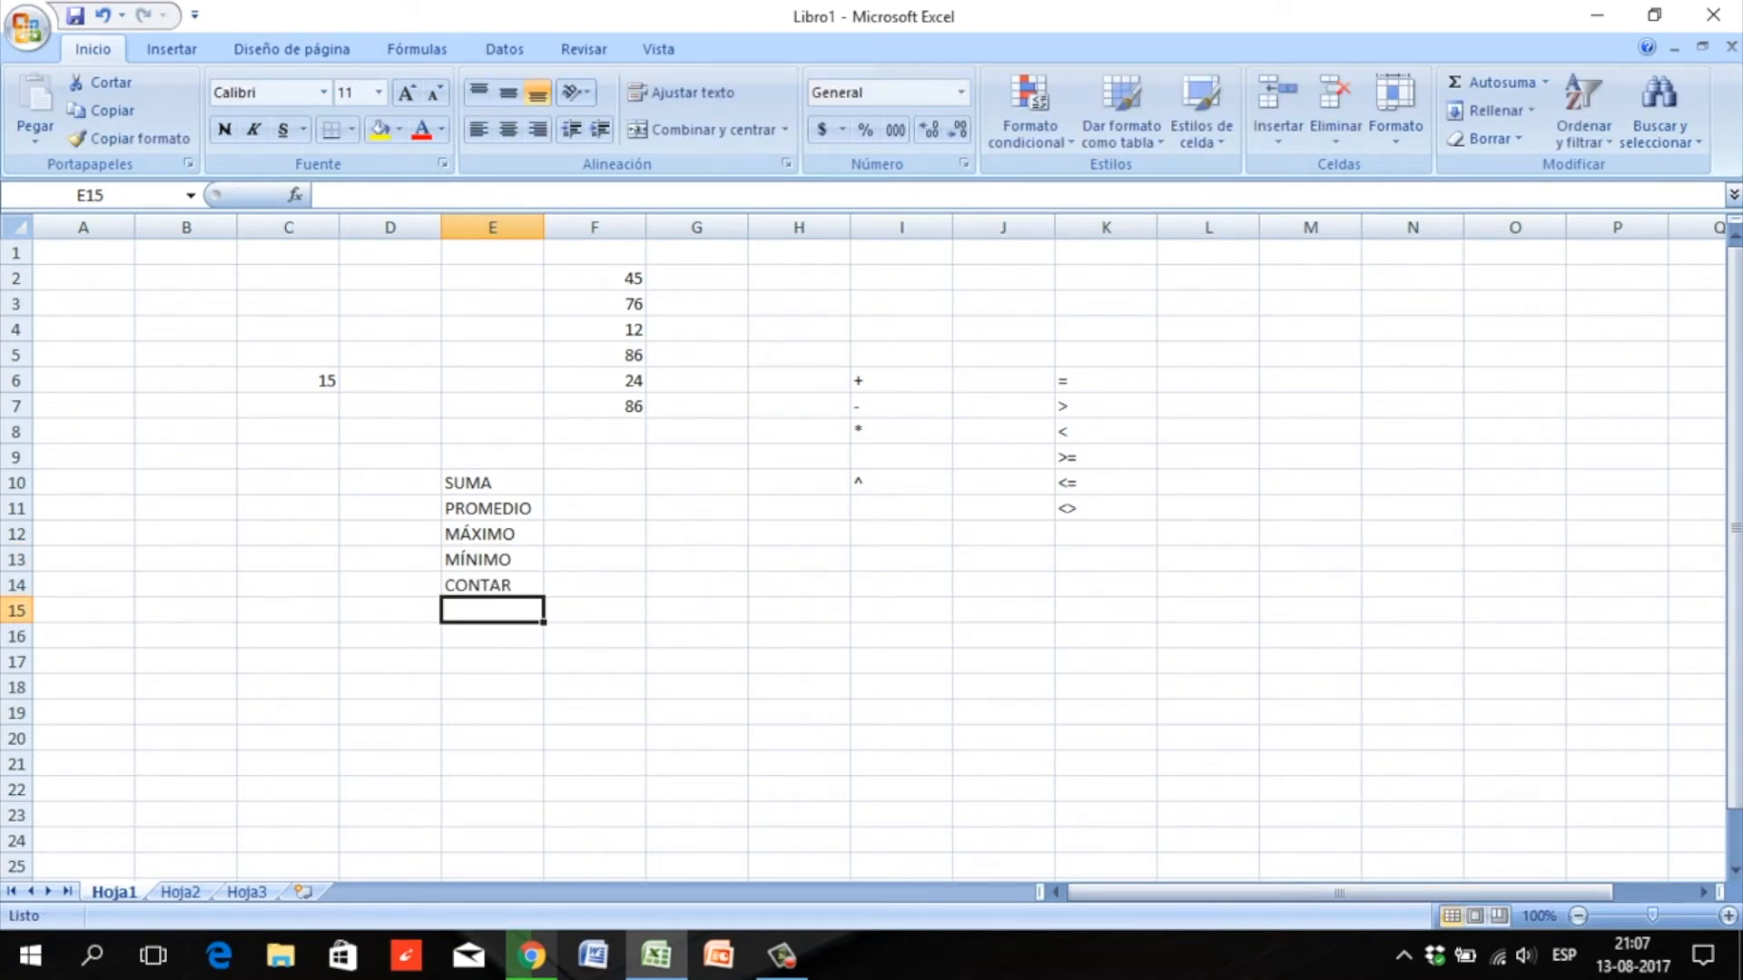
- Delete both operator lists in the range I4:K13 and the date subtraction result in cell C6
drag(901, 329, 1105, 560)
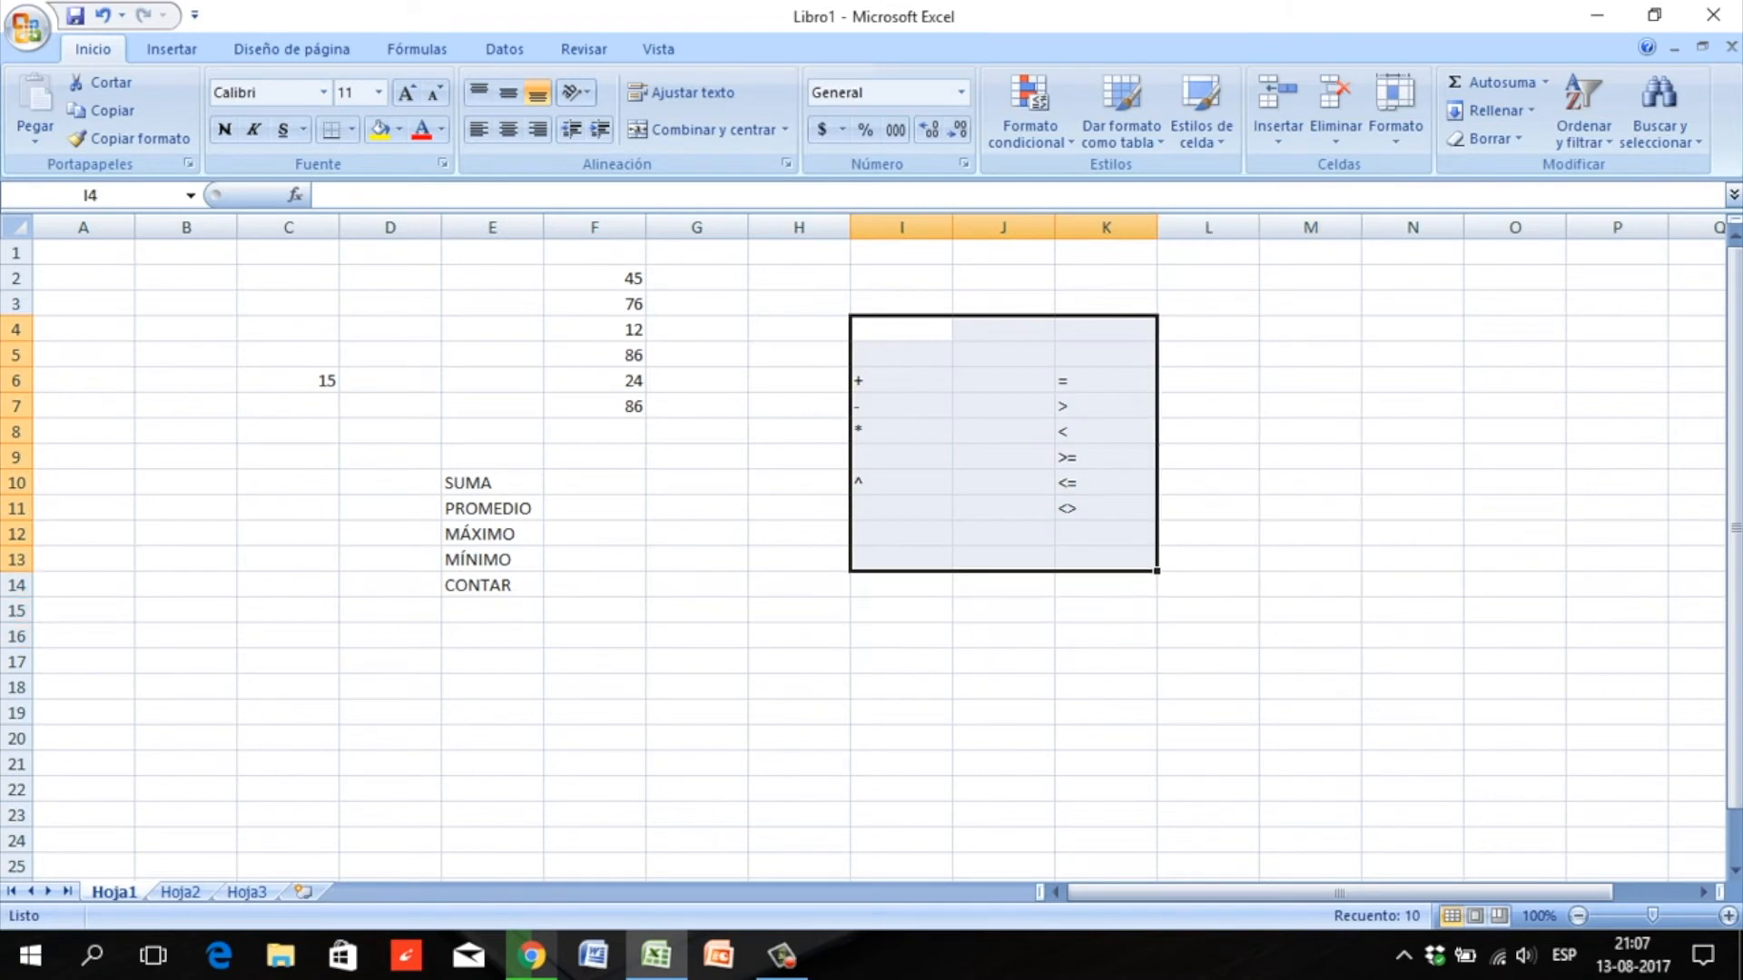
key(Delete)
click(287, 380)
key(Delete)
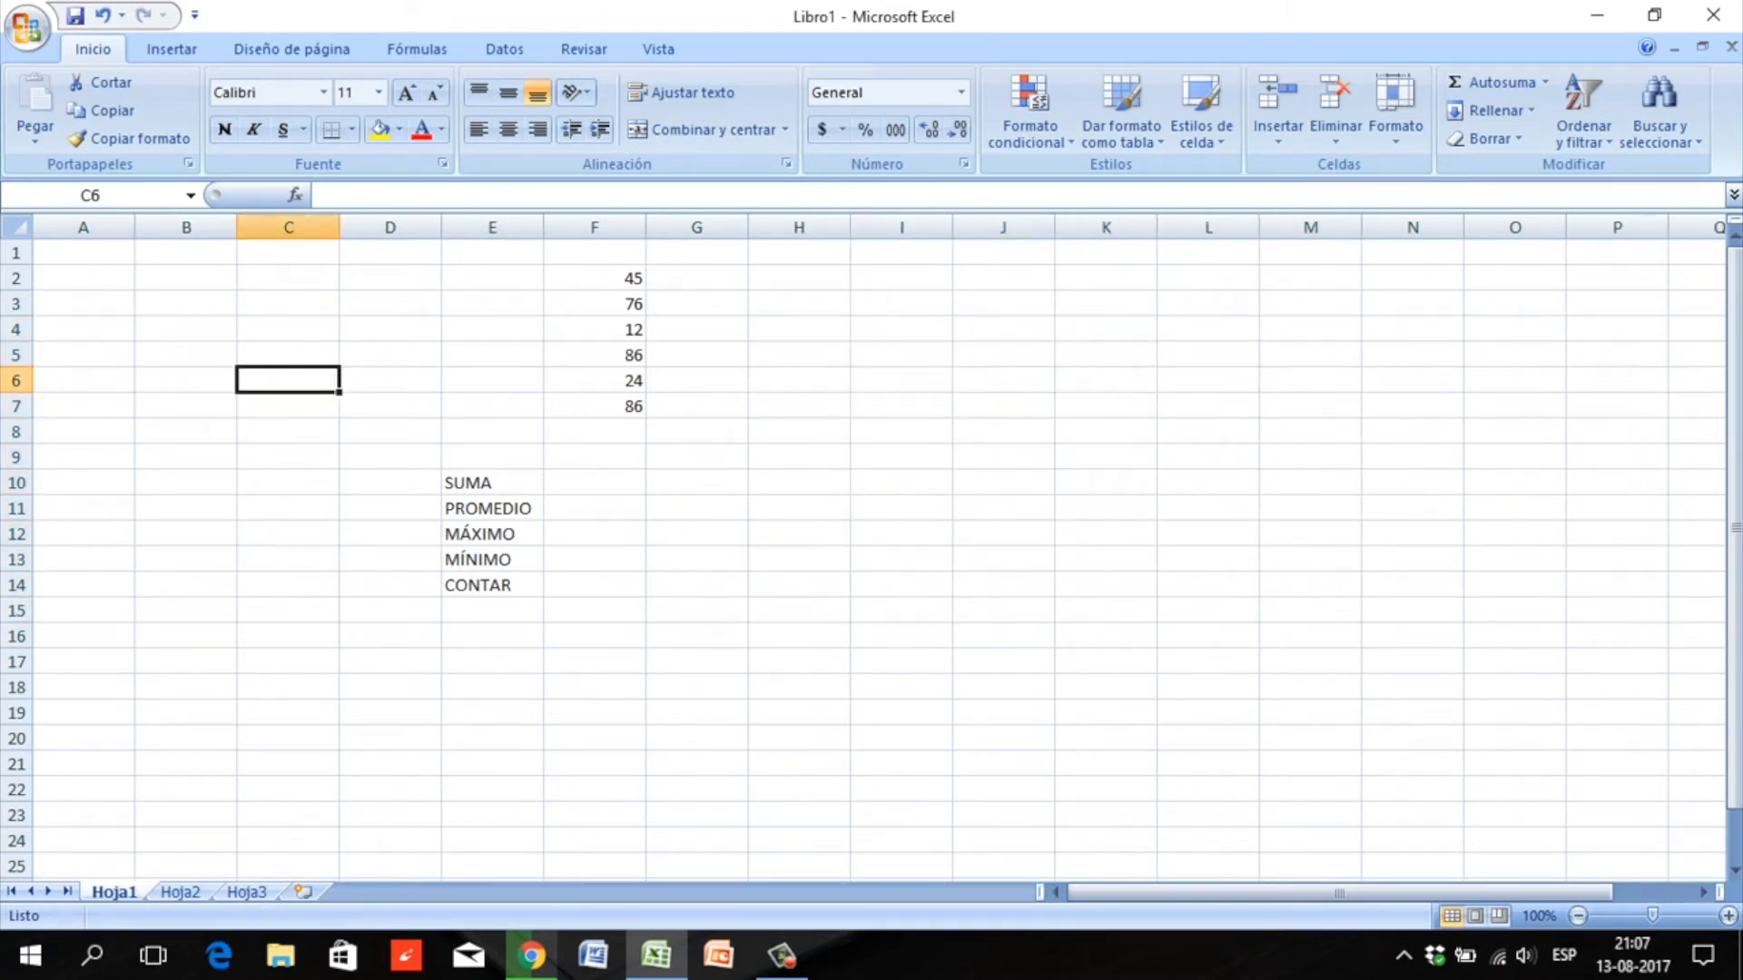
- Calculate the sum of the numbers in cell F10 with the formula =SUMA(F2:F7)
click(595, 483)
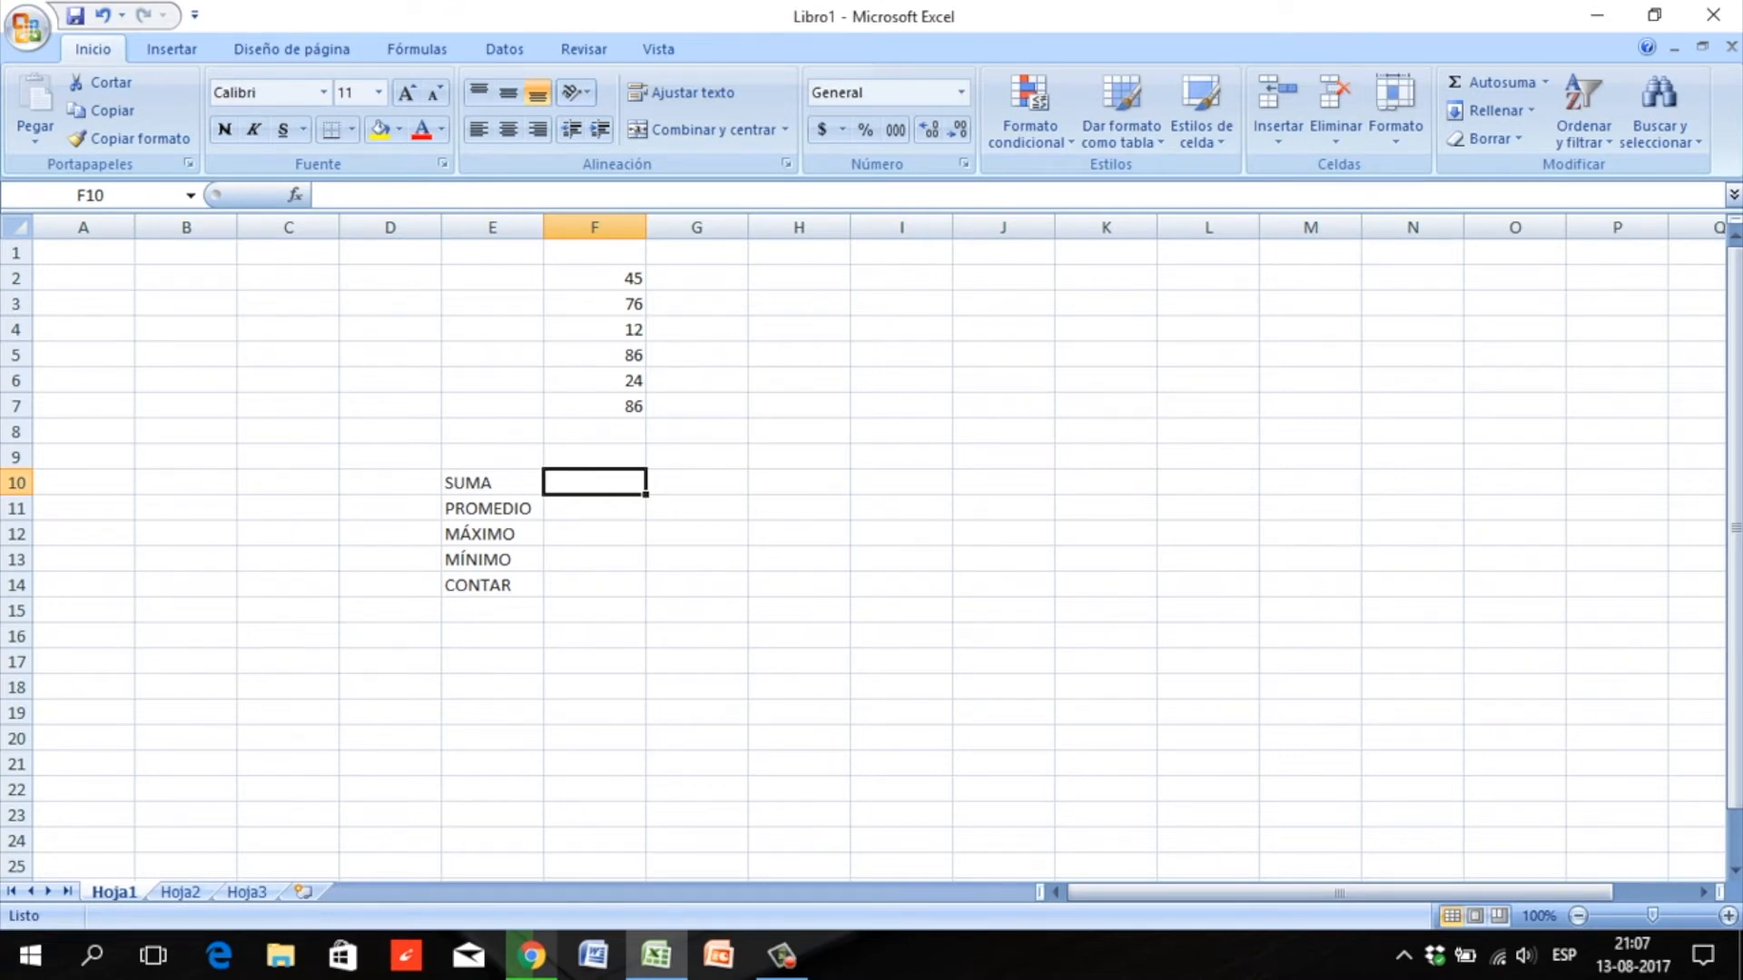
text(=)
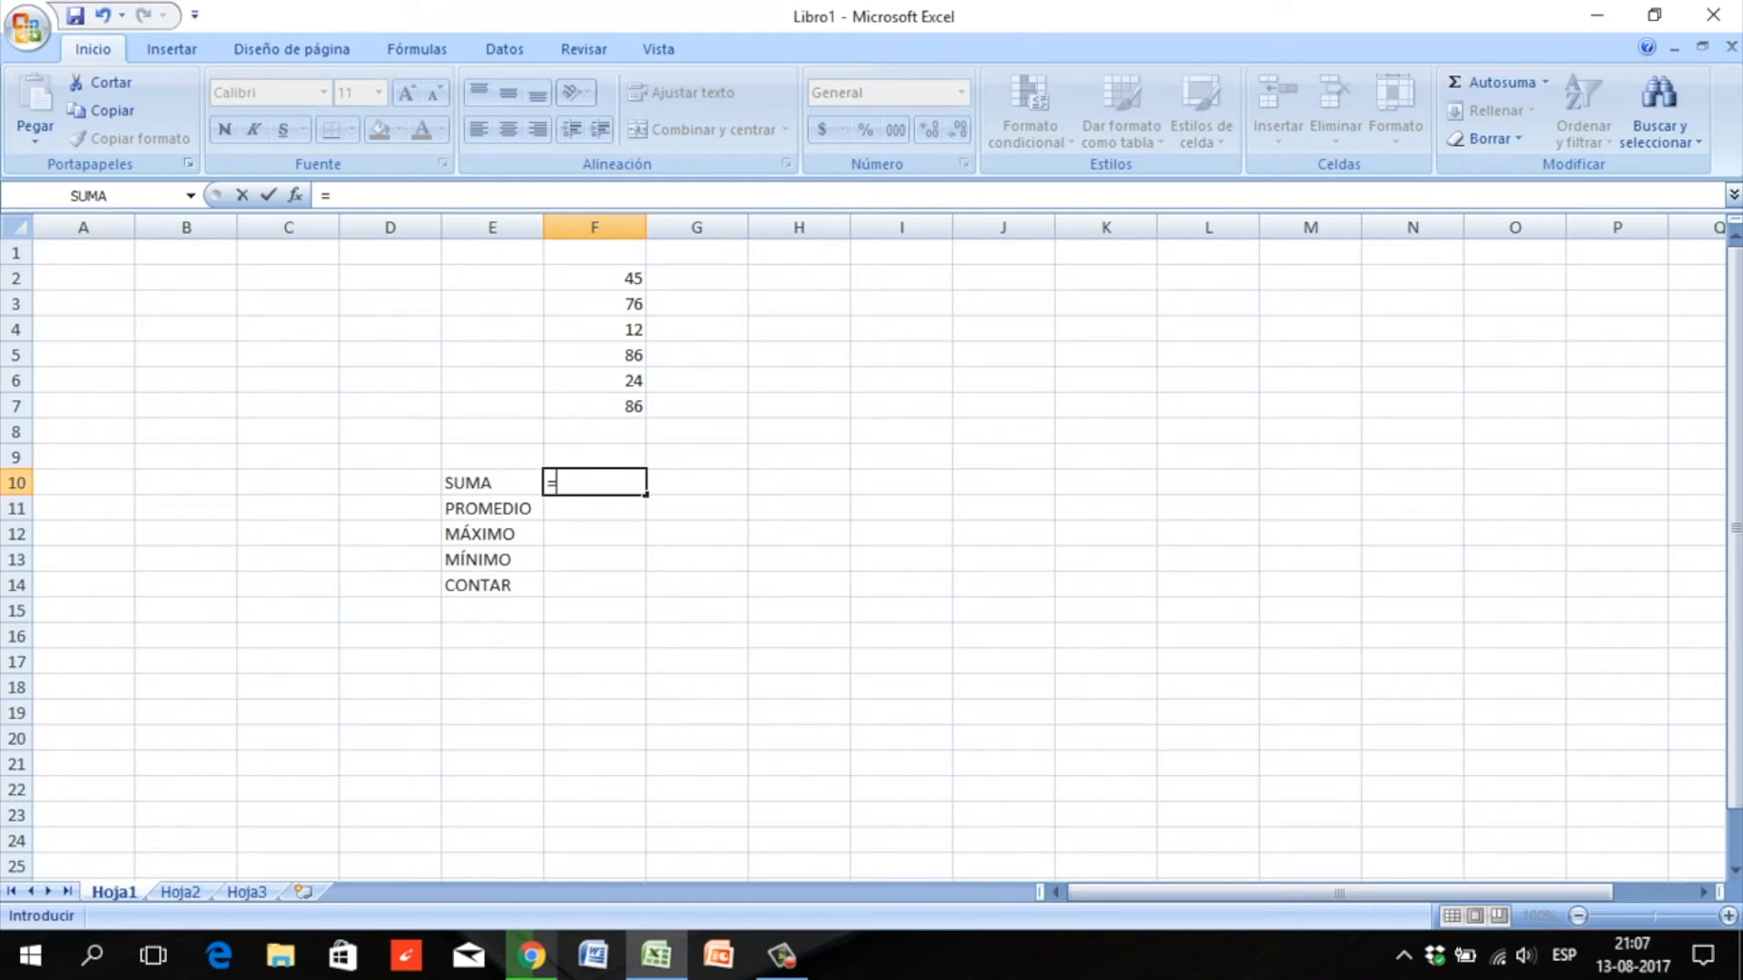
text(SUMA)
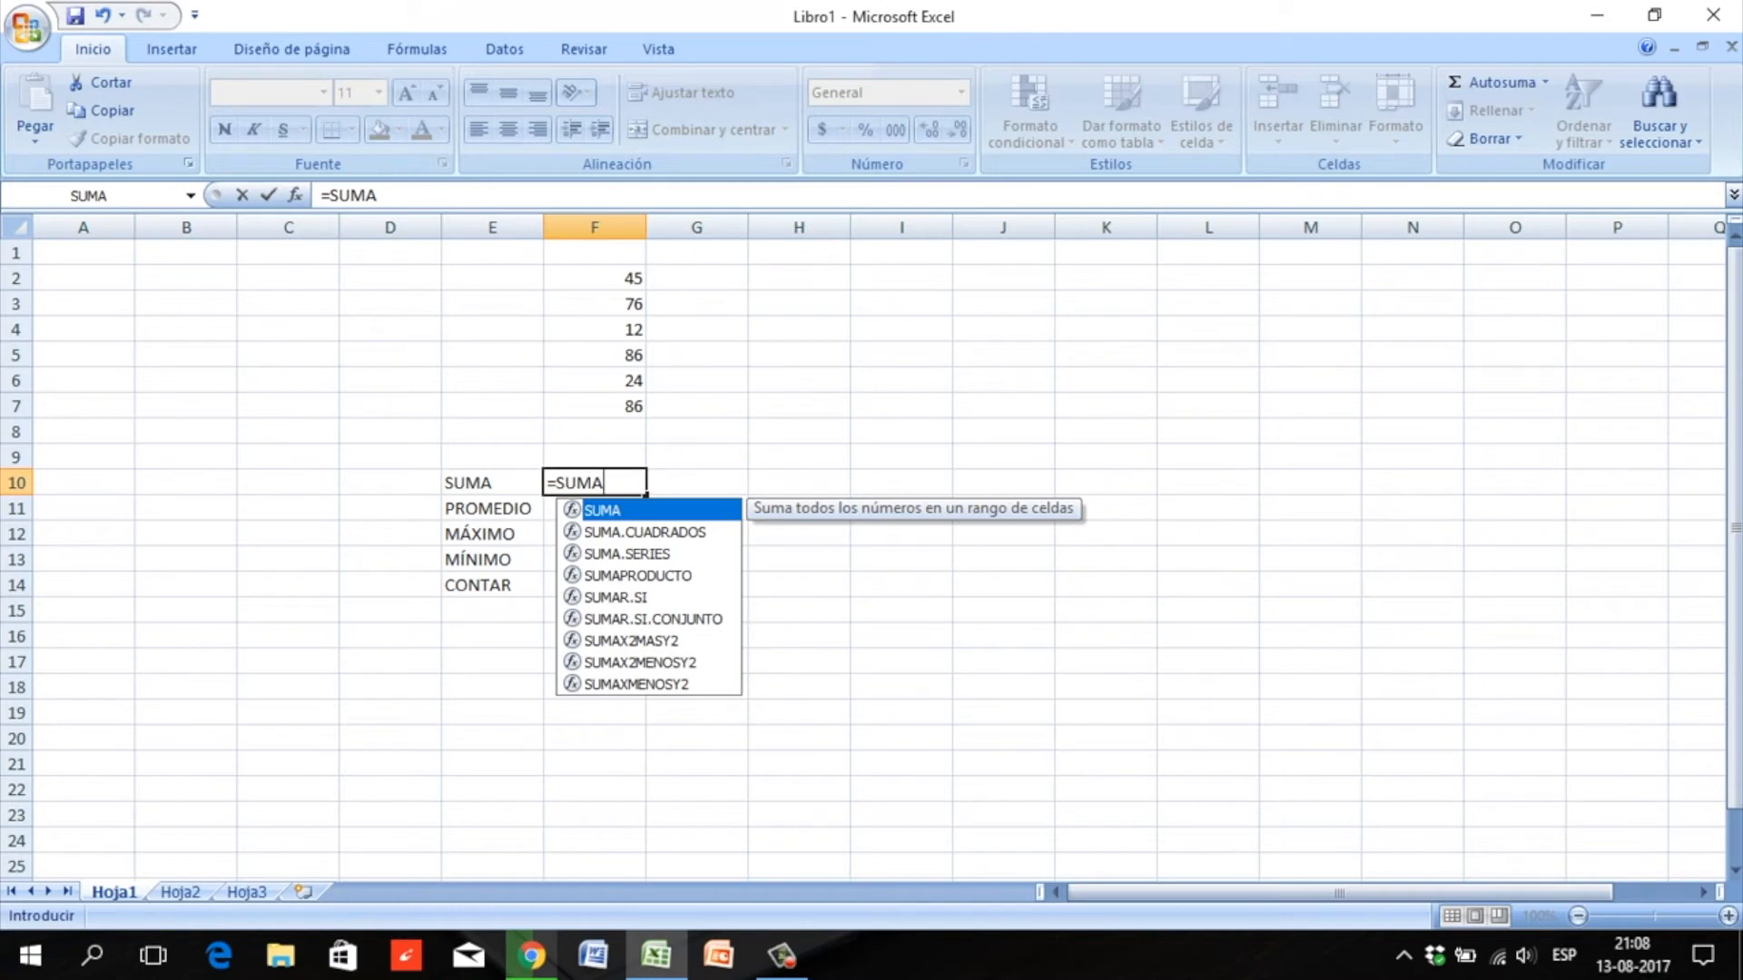
text(()
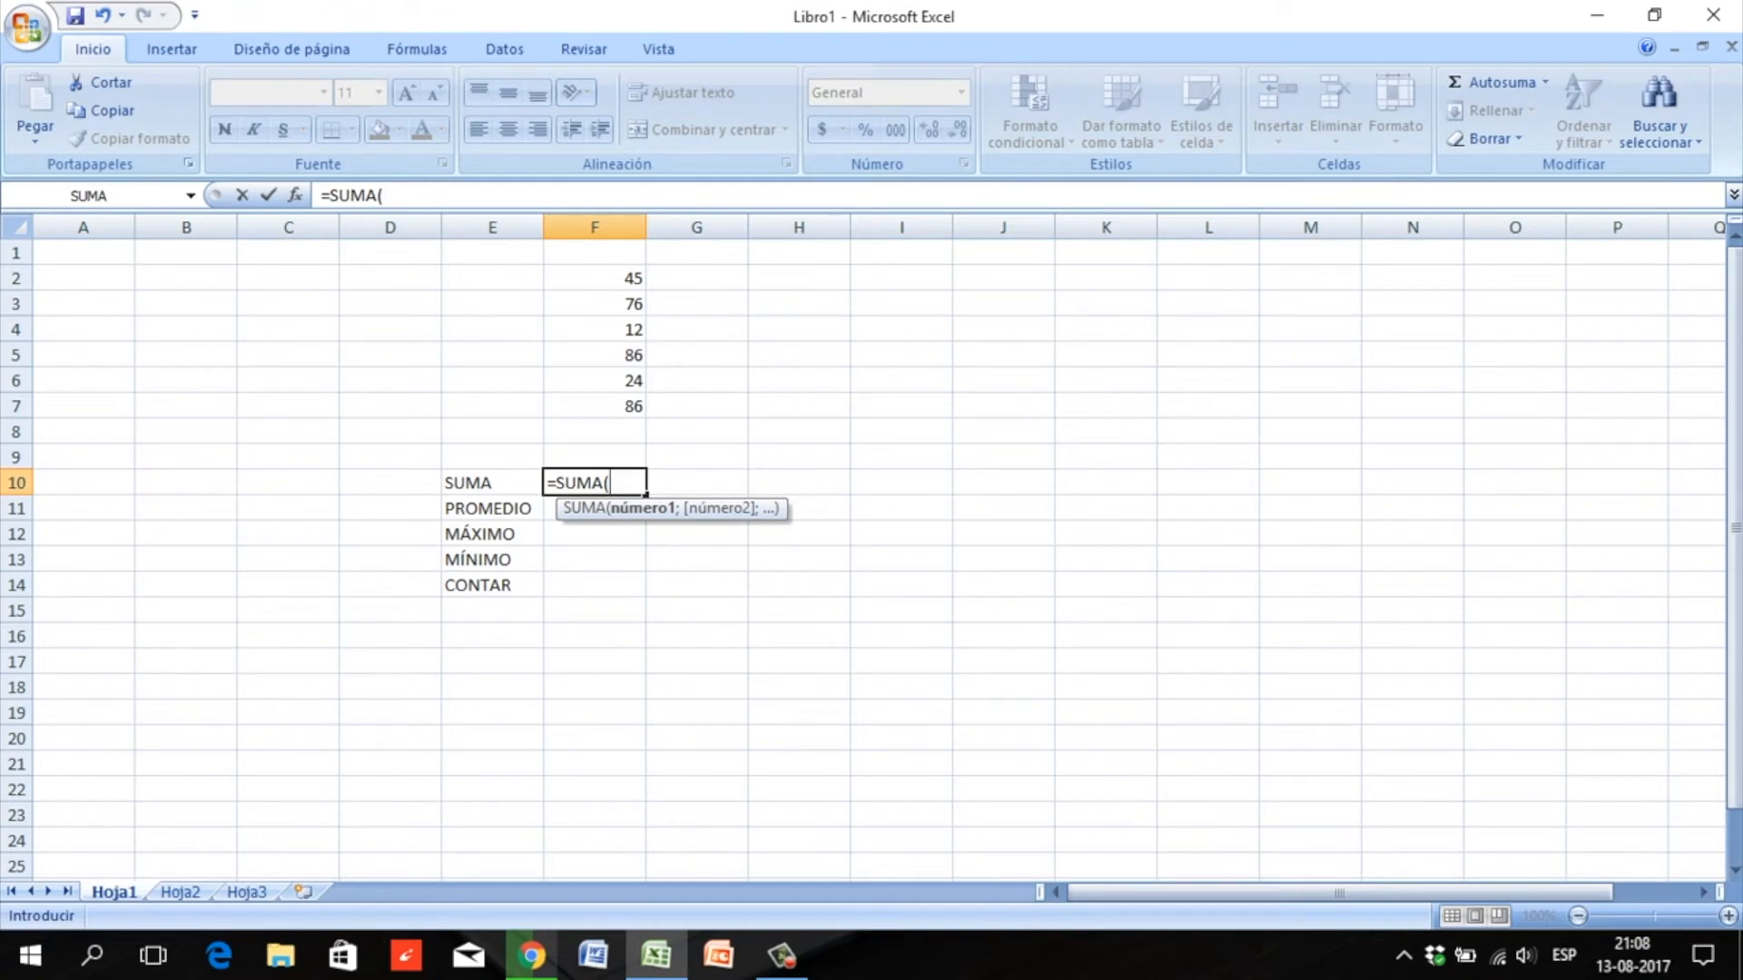
drag(594, 275, 640, 413)
text())
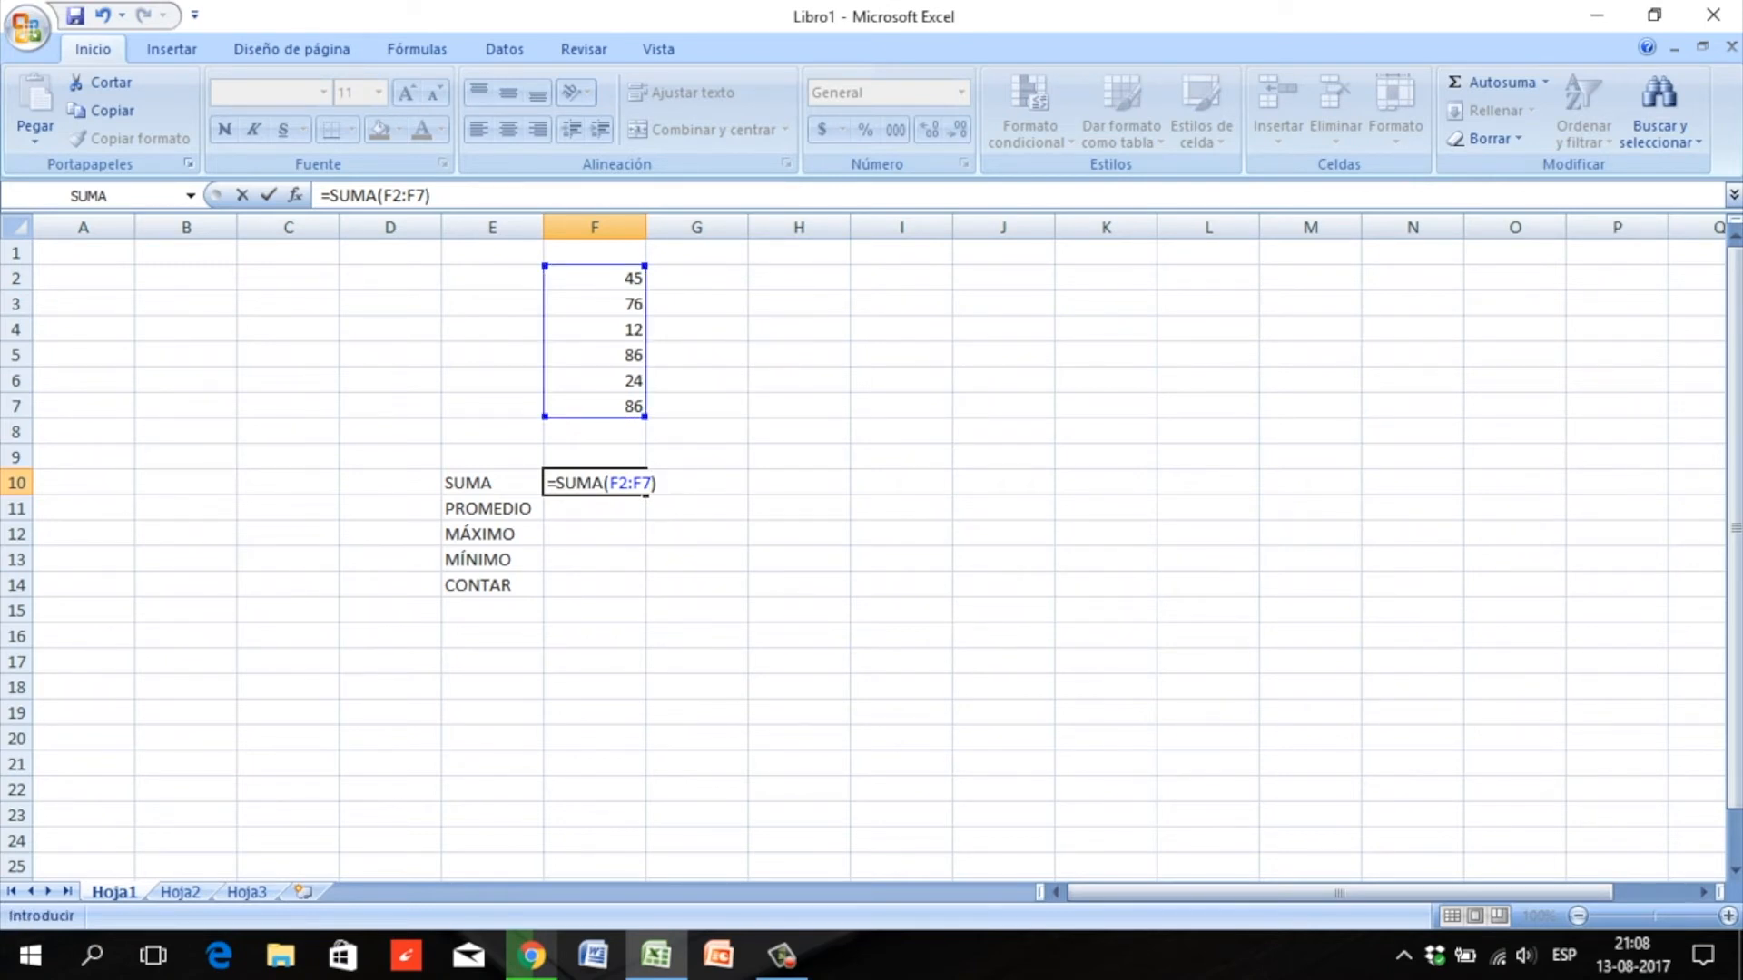
key(Return)
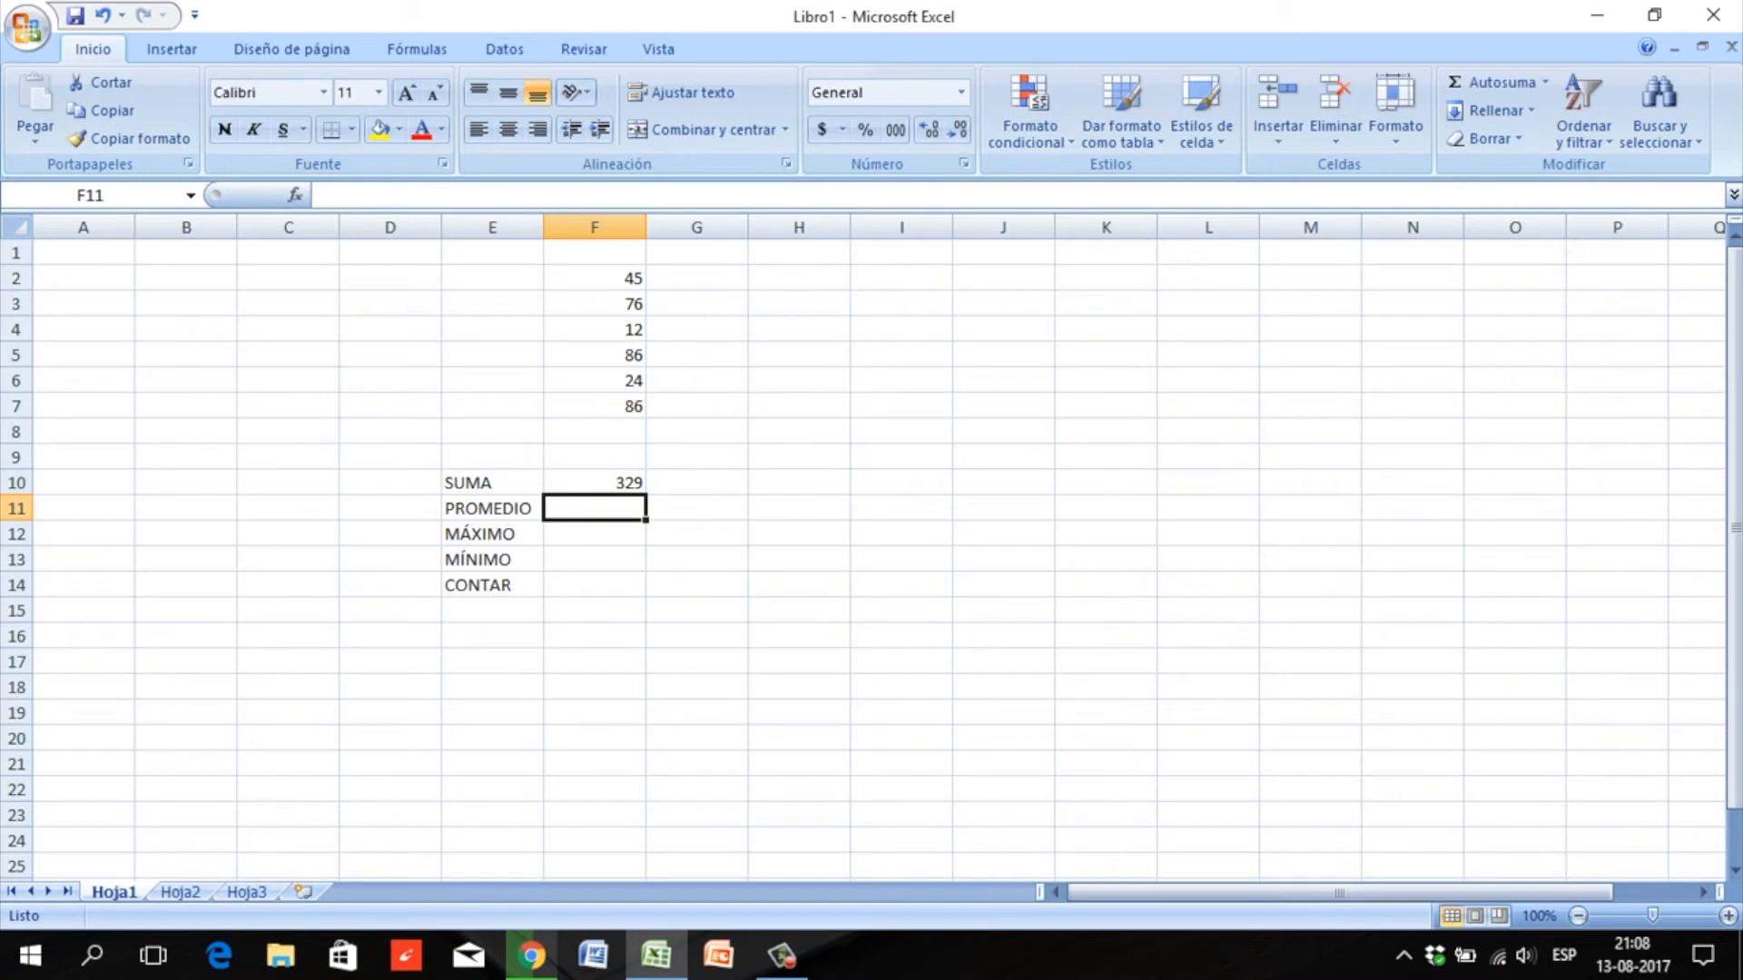
- Calculate the average of the numbers in cell F11 with the formula =PROMEDIO(F2:F7)
text(=)
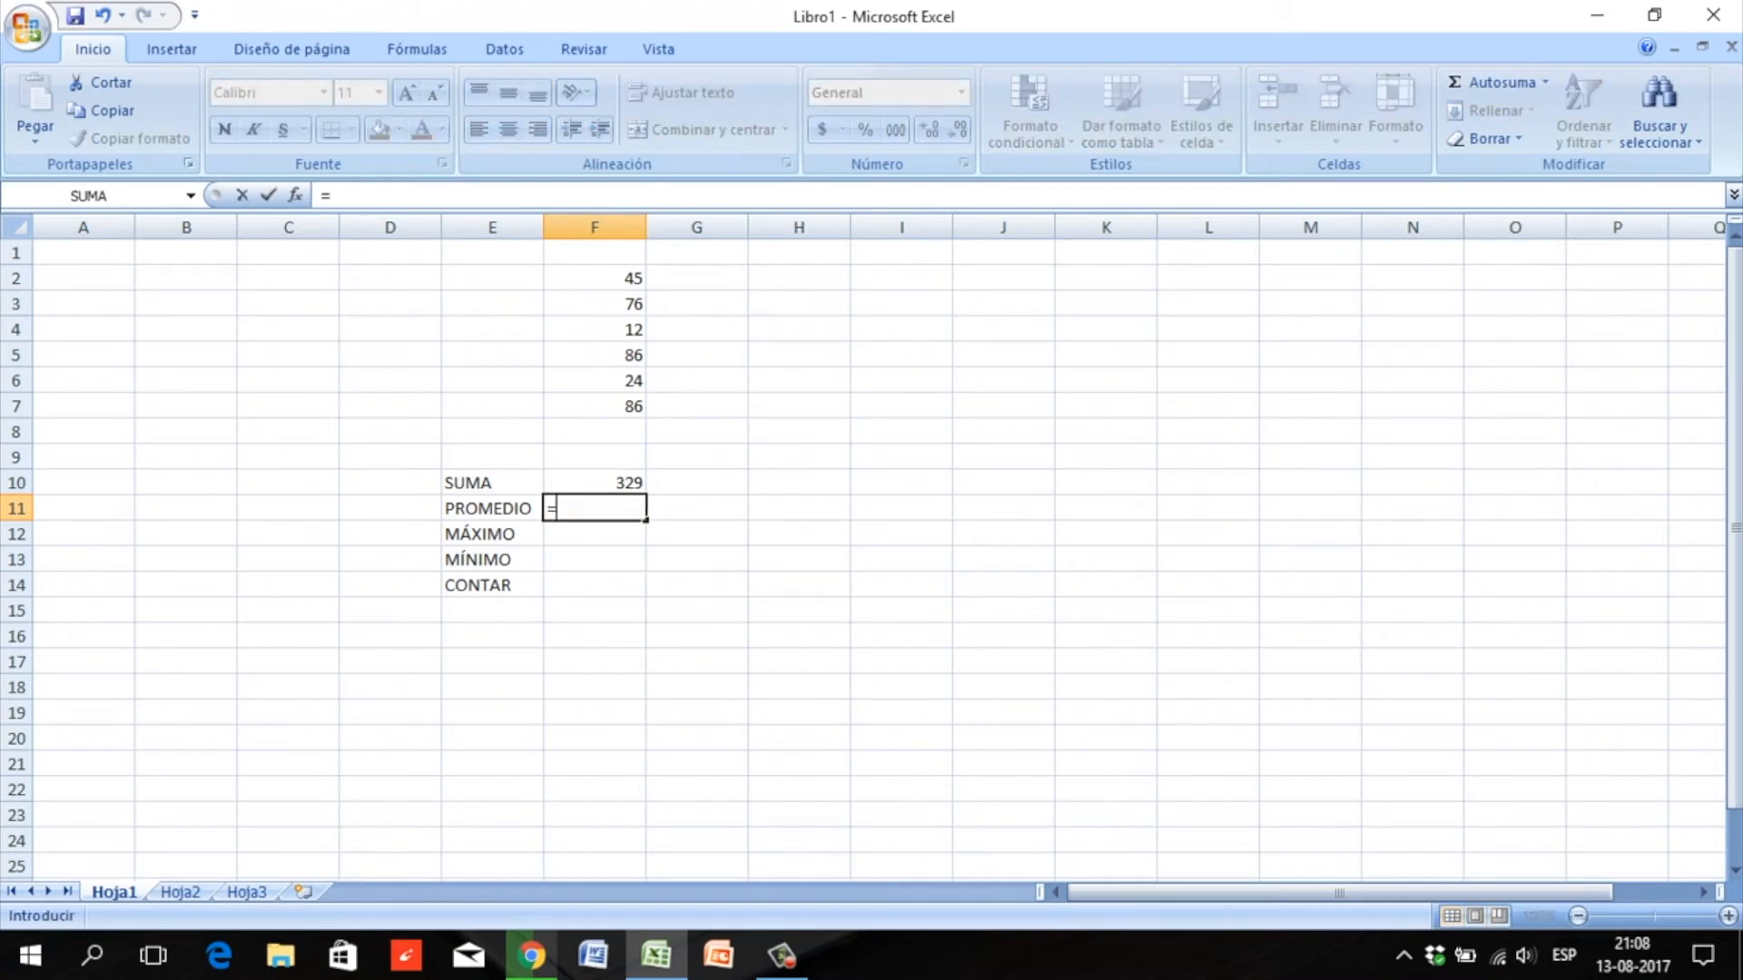
text(PROMEDIO)
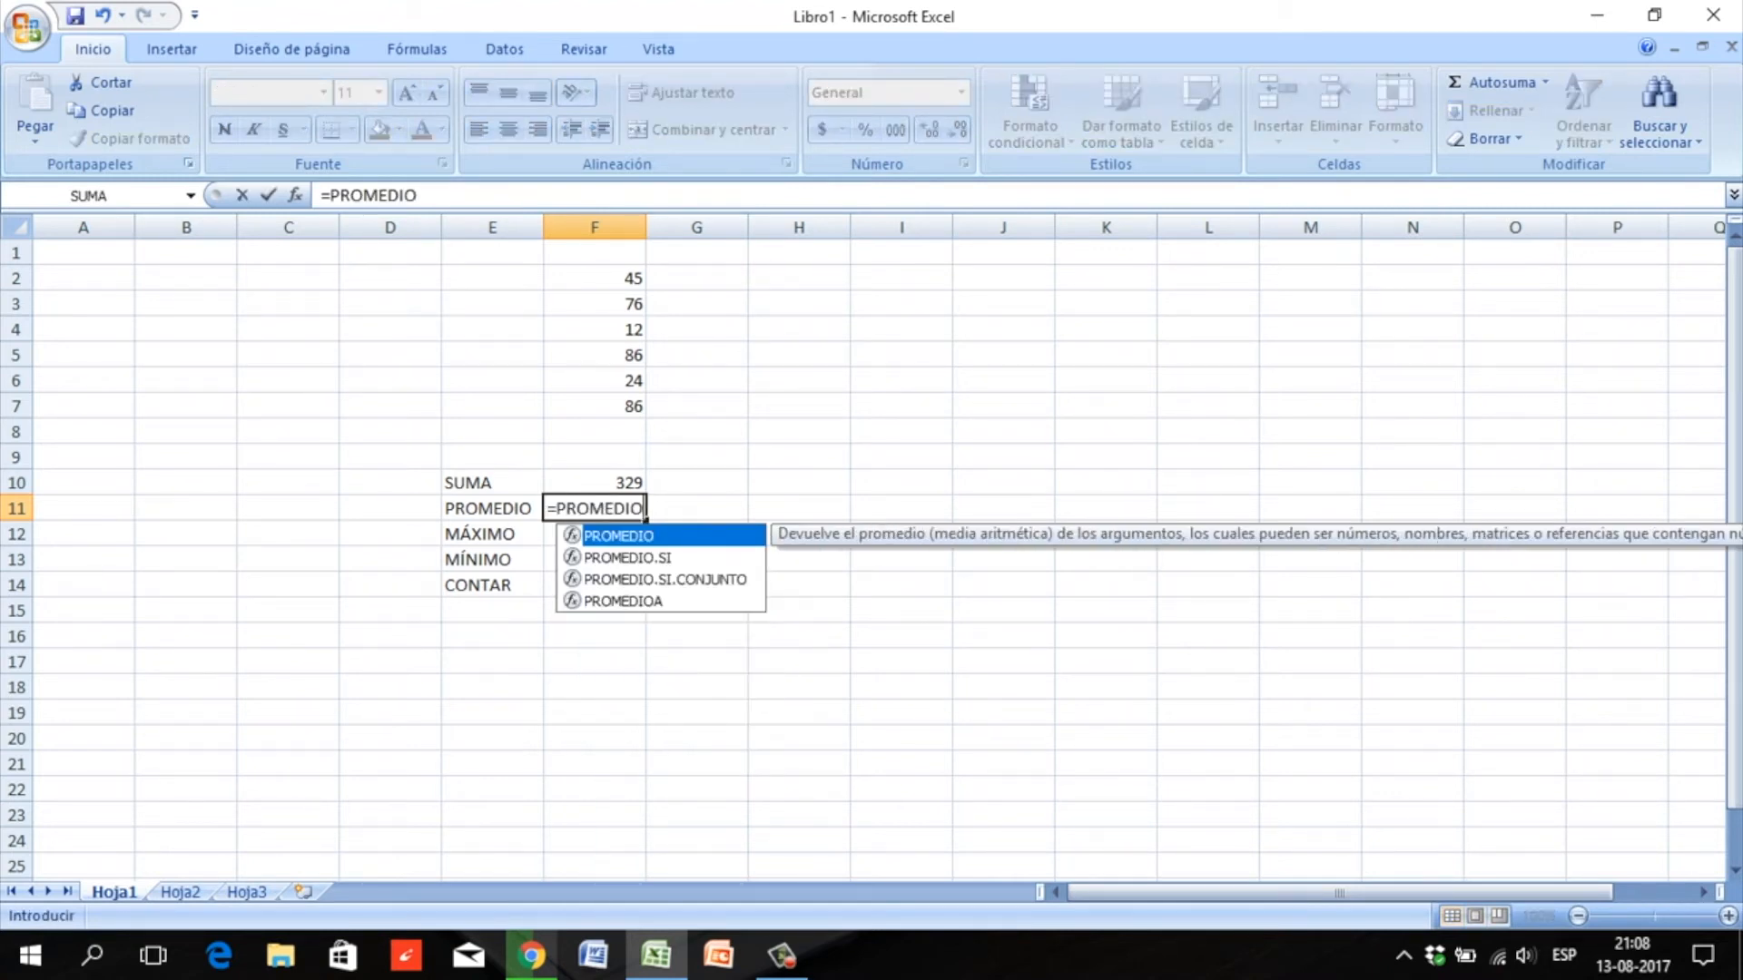
text(()
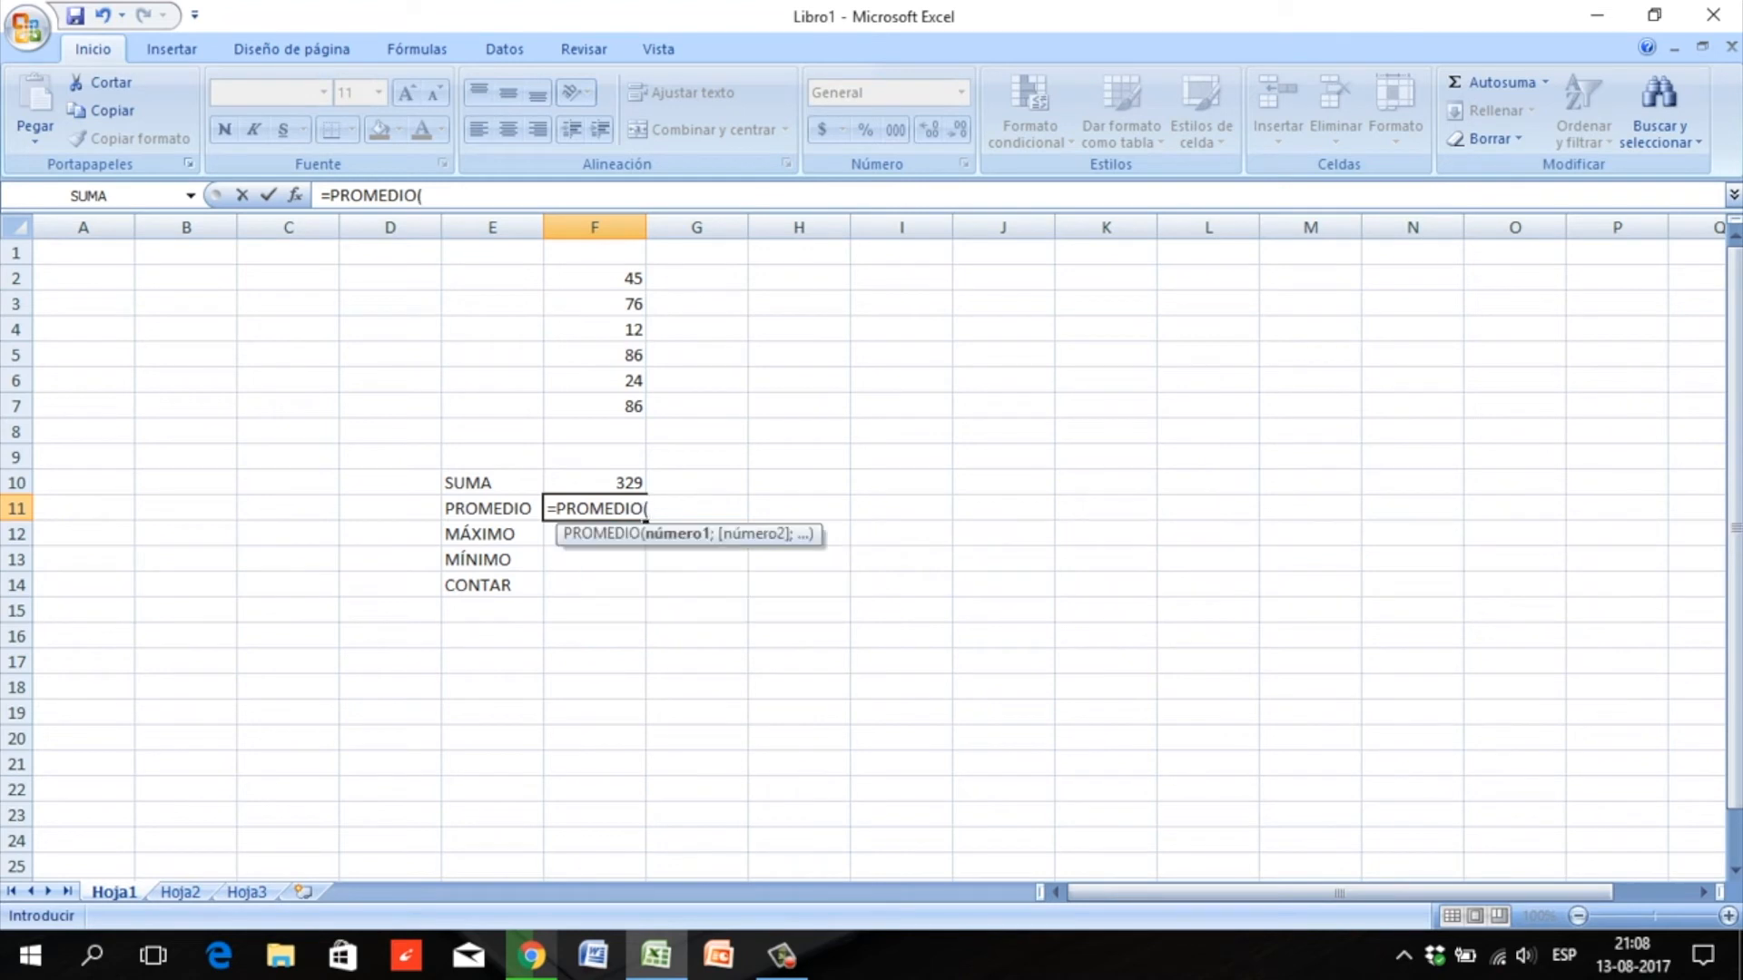
drag(594, 278, 627, 407)
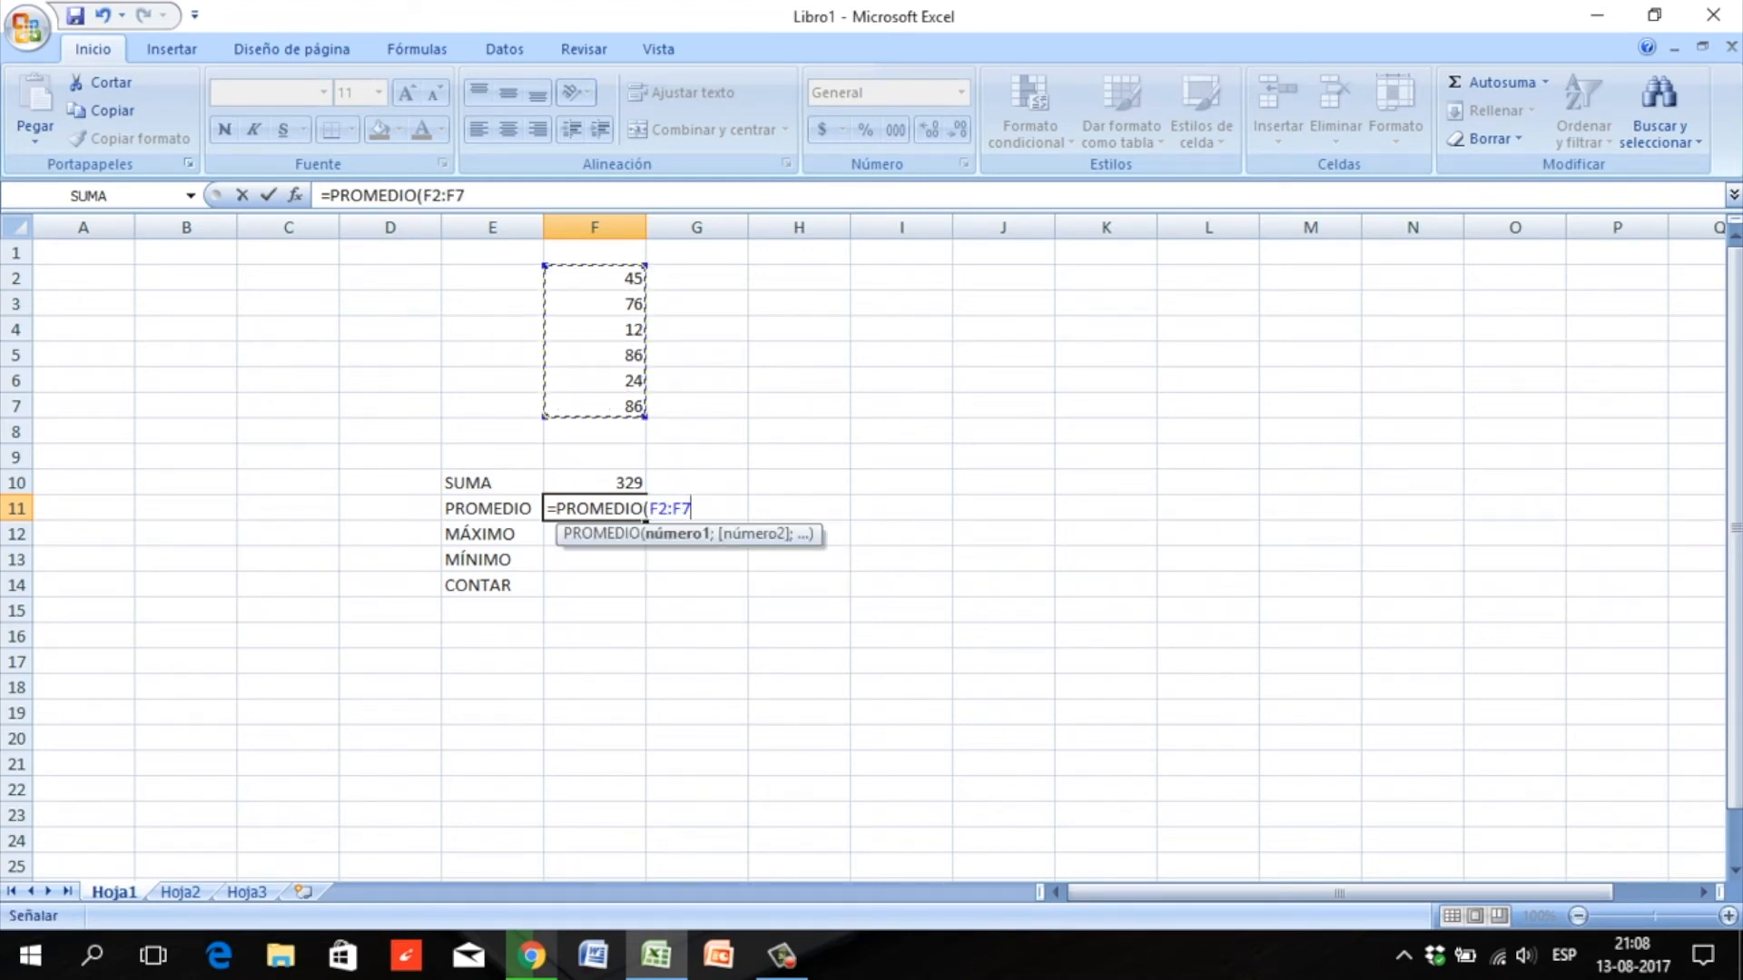
text())
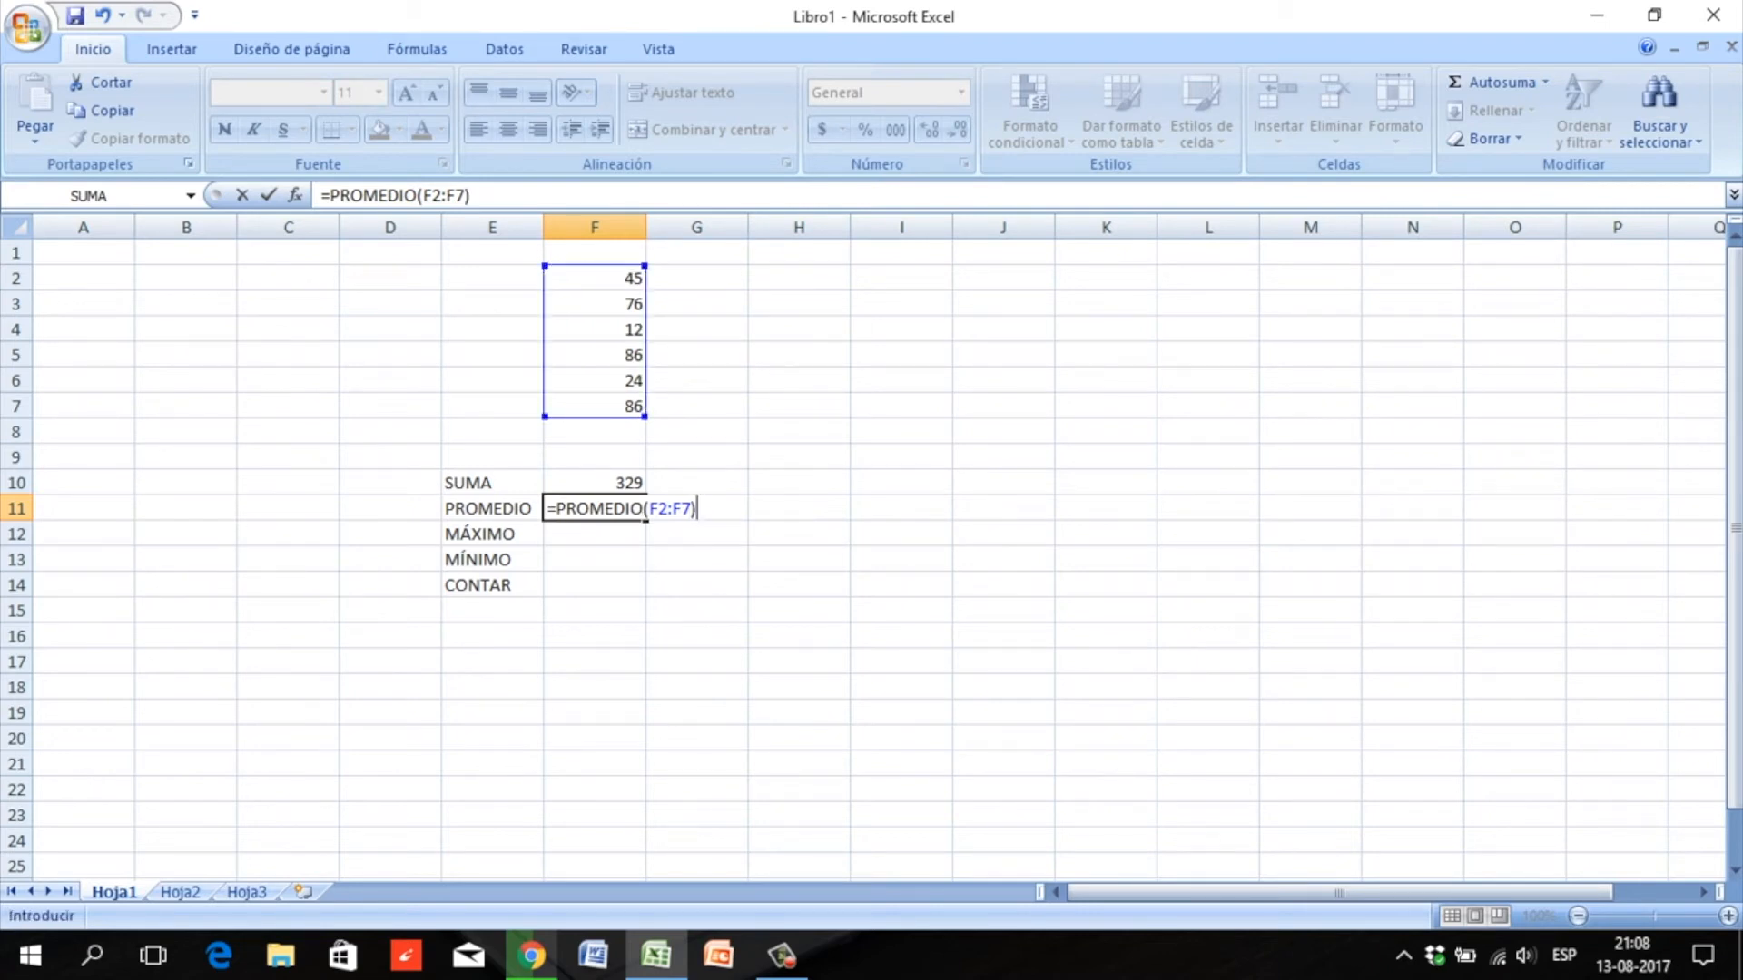
key(Return)
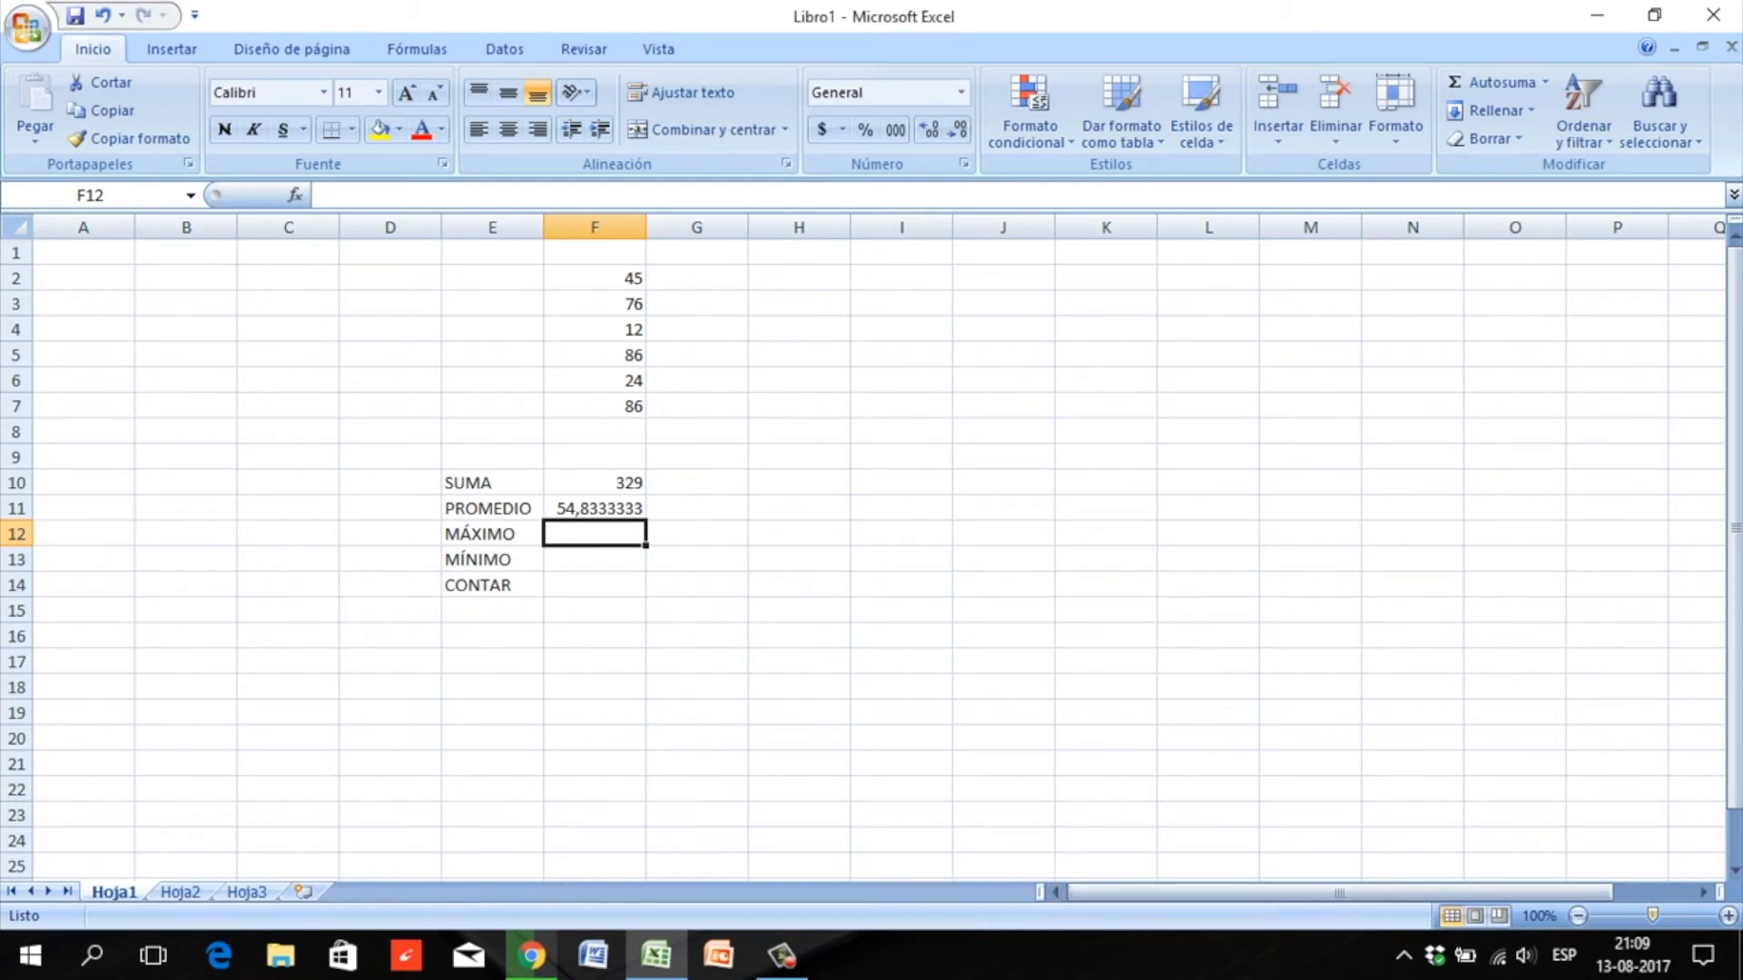
- Calculate the maximum of the numbers in cell F12 with the formula =MAX(F2:F7)
drag(1652, 916, 1660, 916)
click(997, 590)
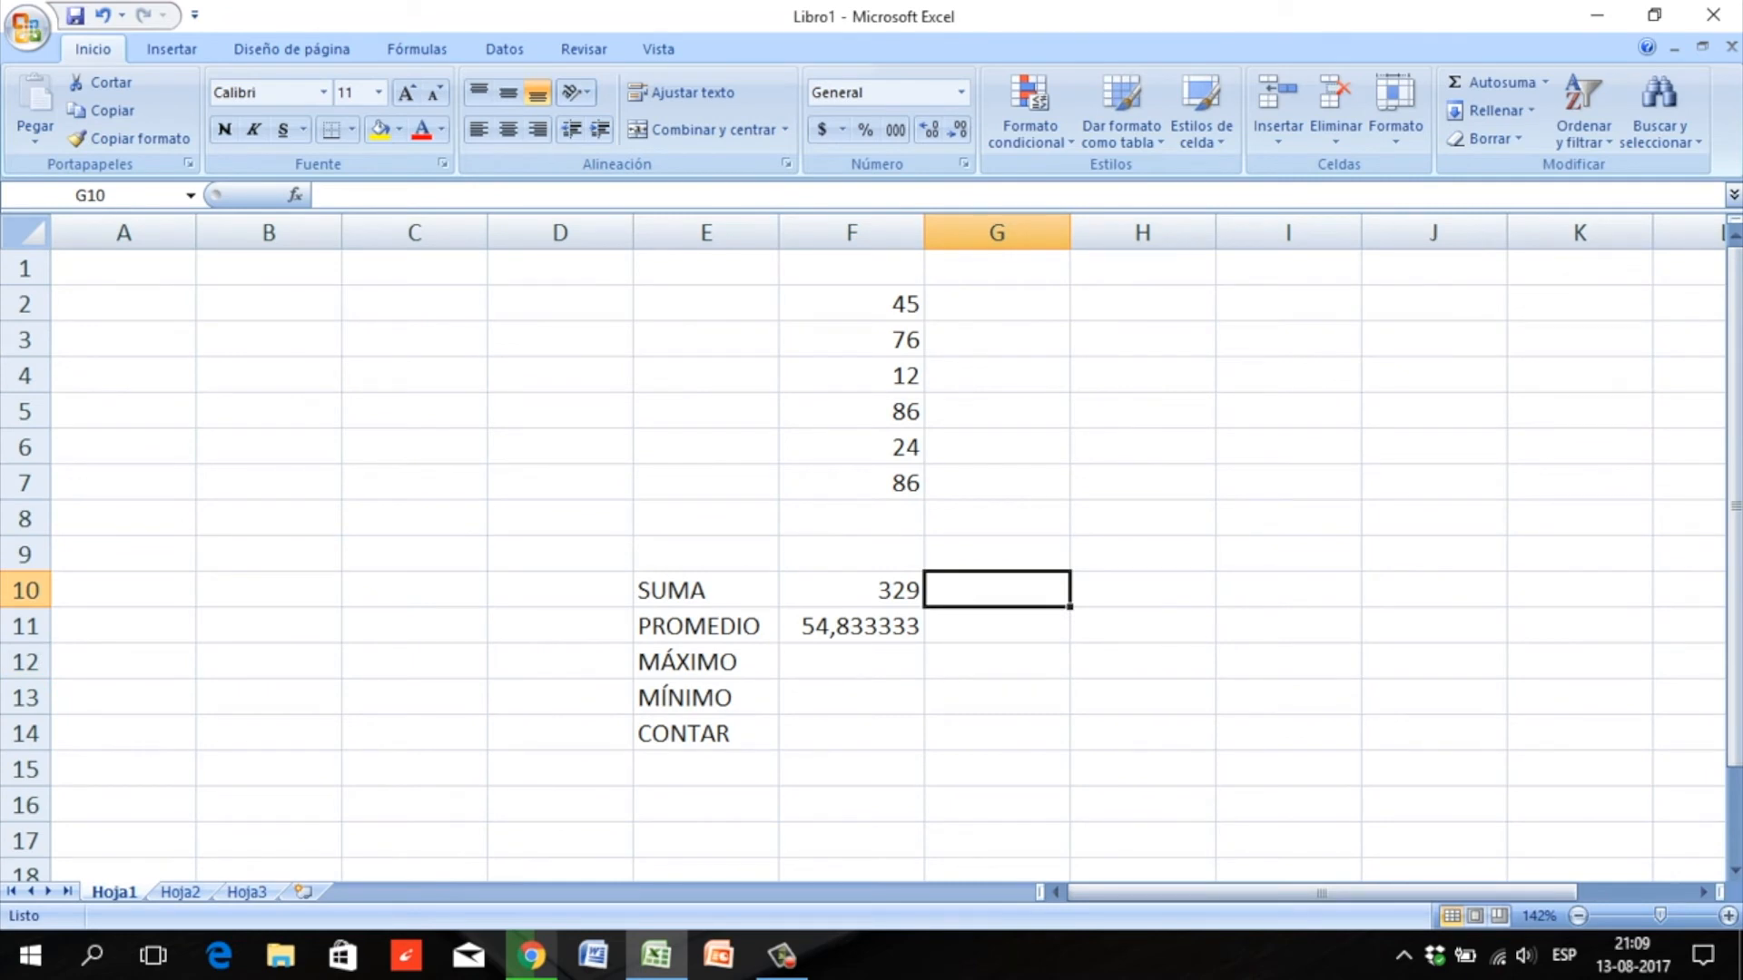
click(851, 662)
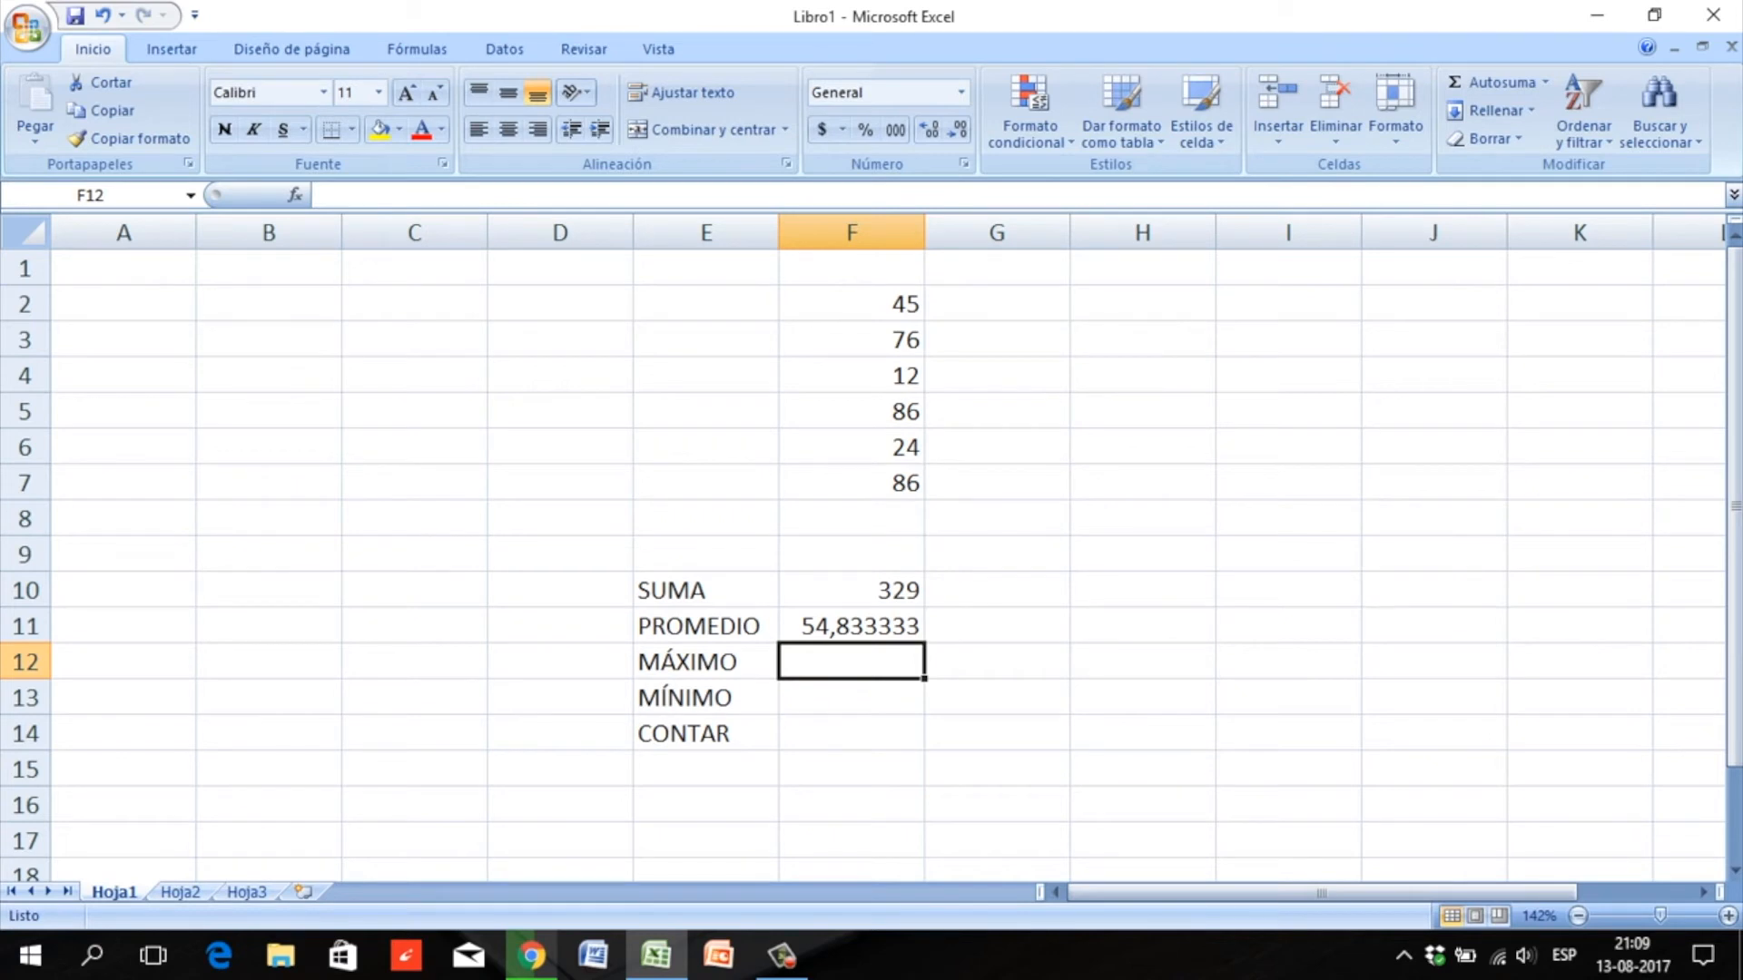
text(=)
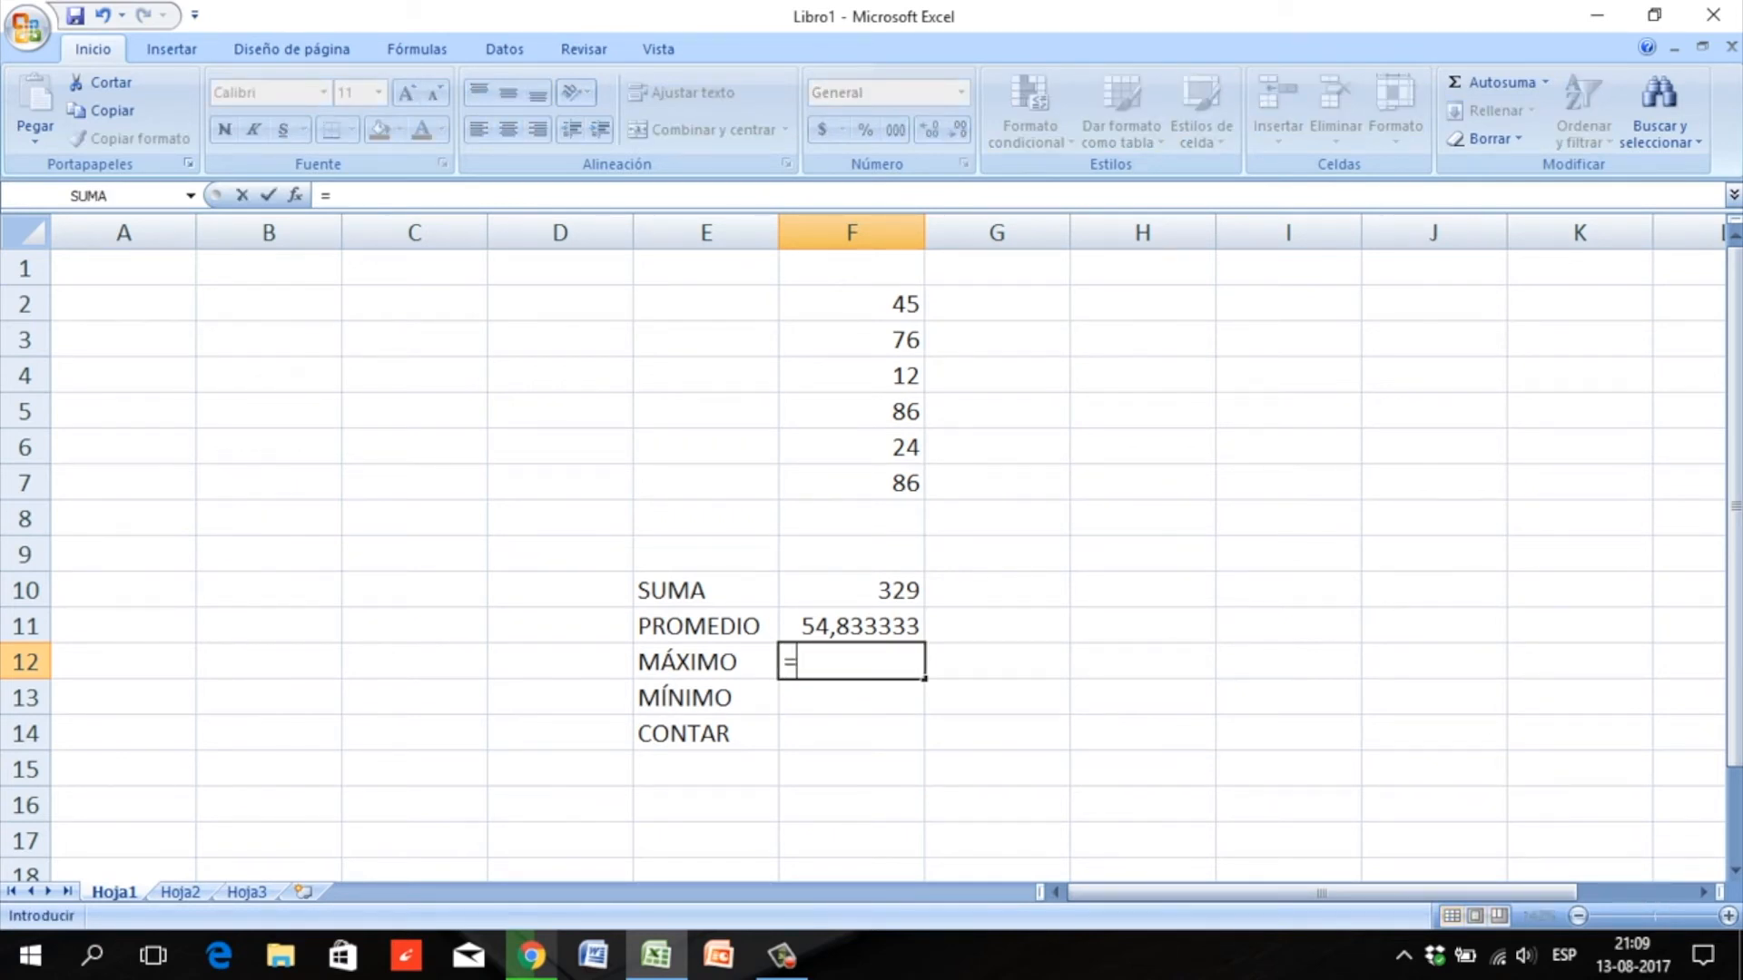
text(MAX)
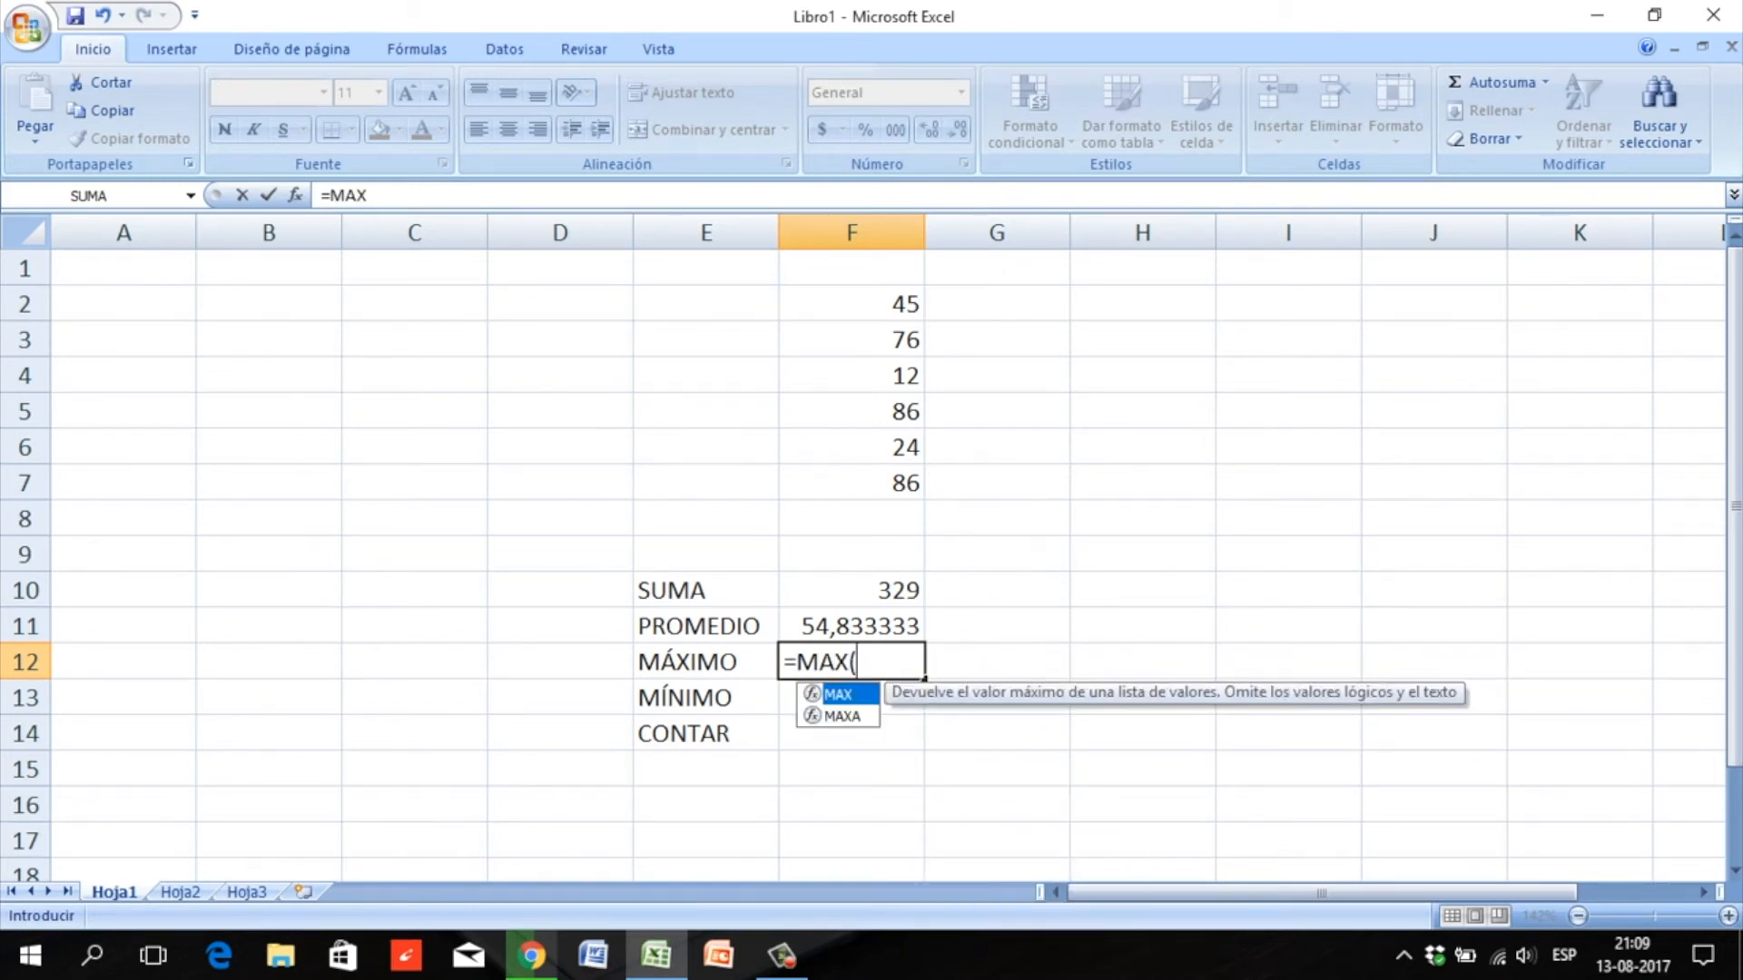
text(()
drag(908, 304, 917, 490)
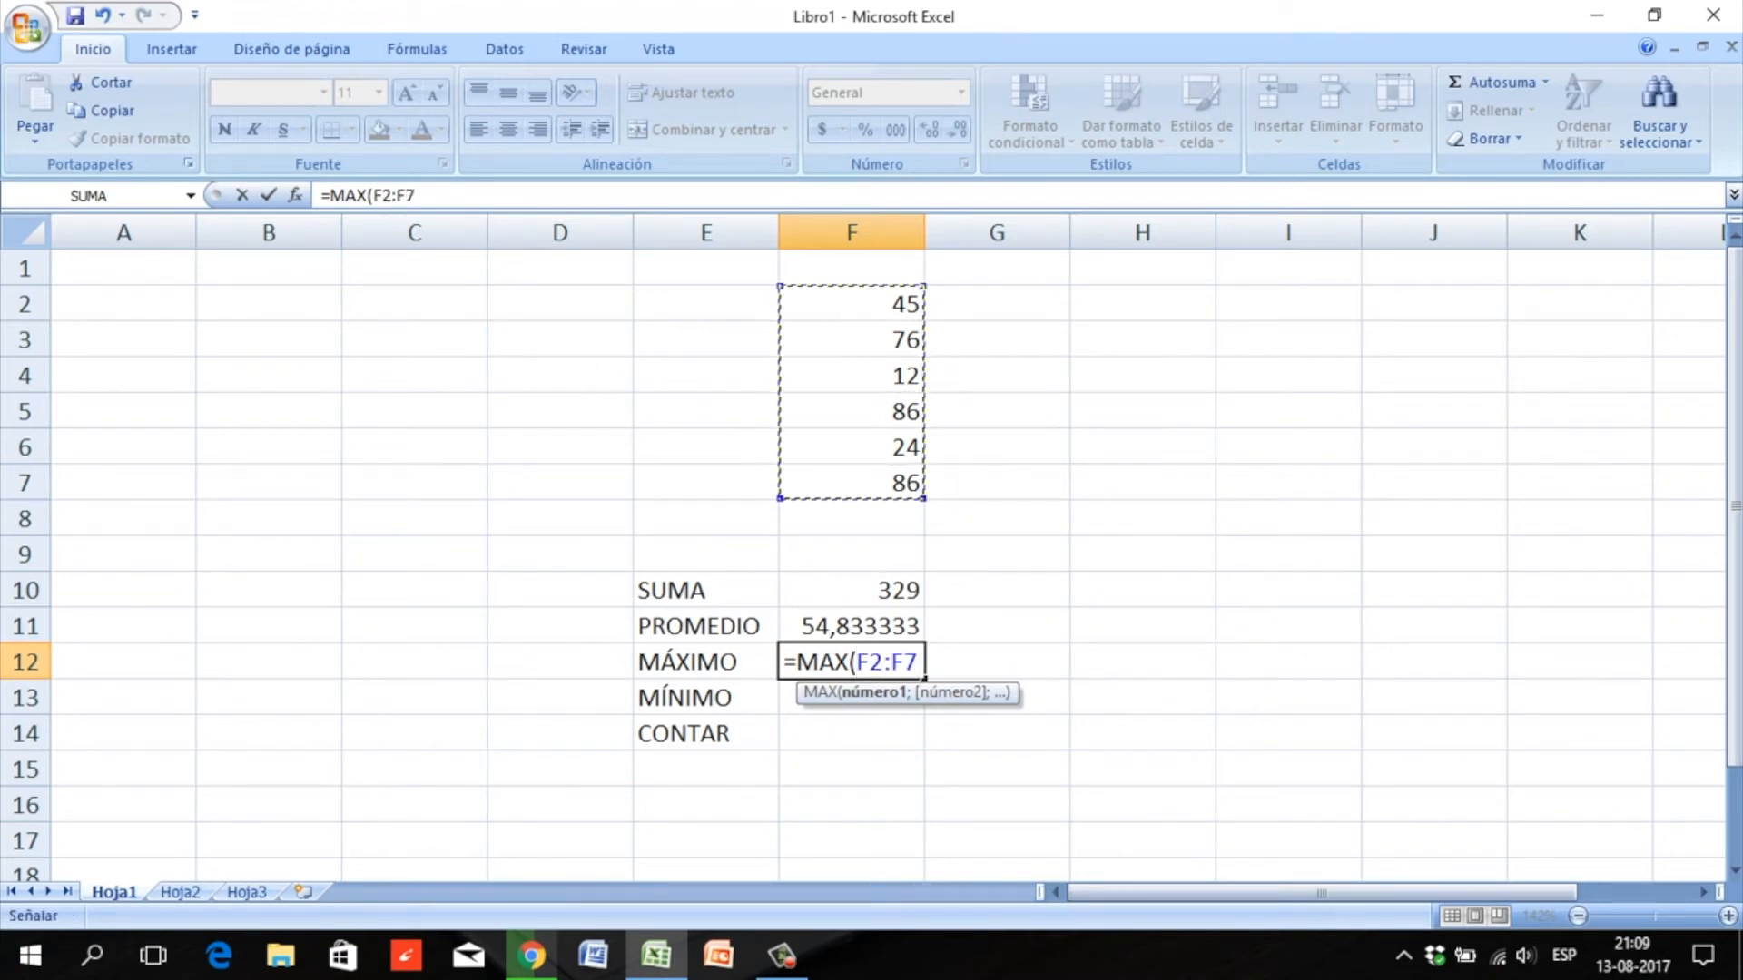
text())
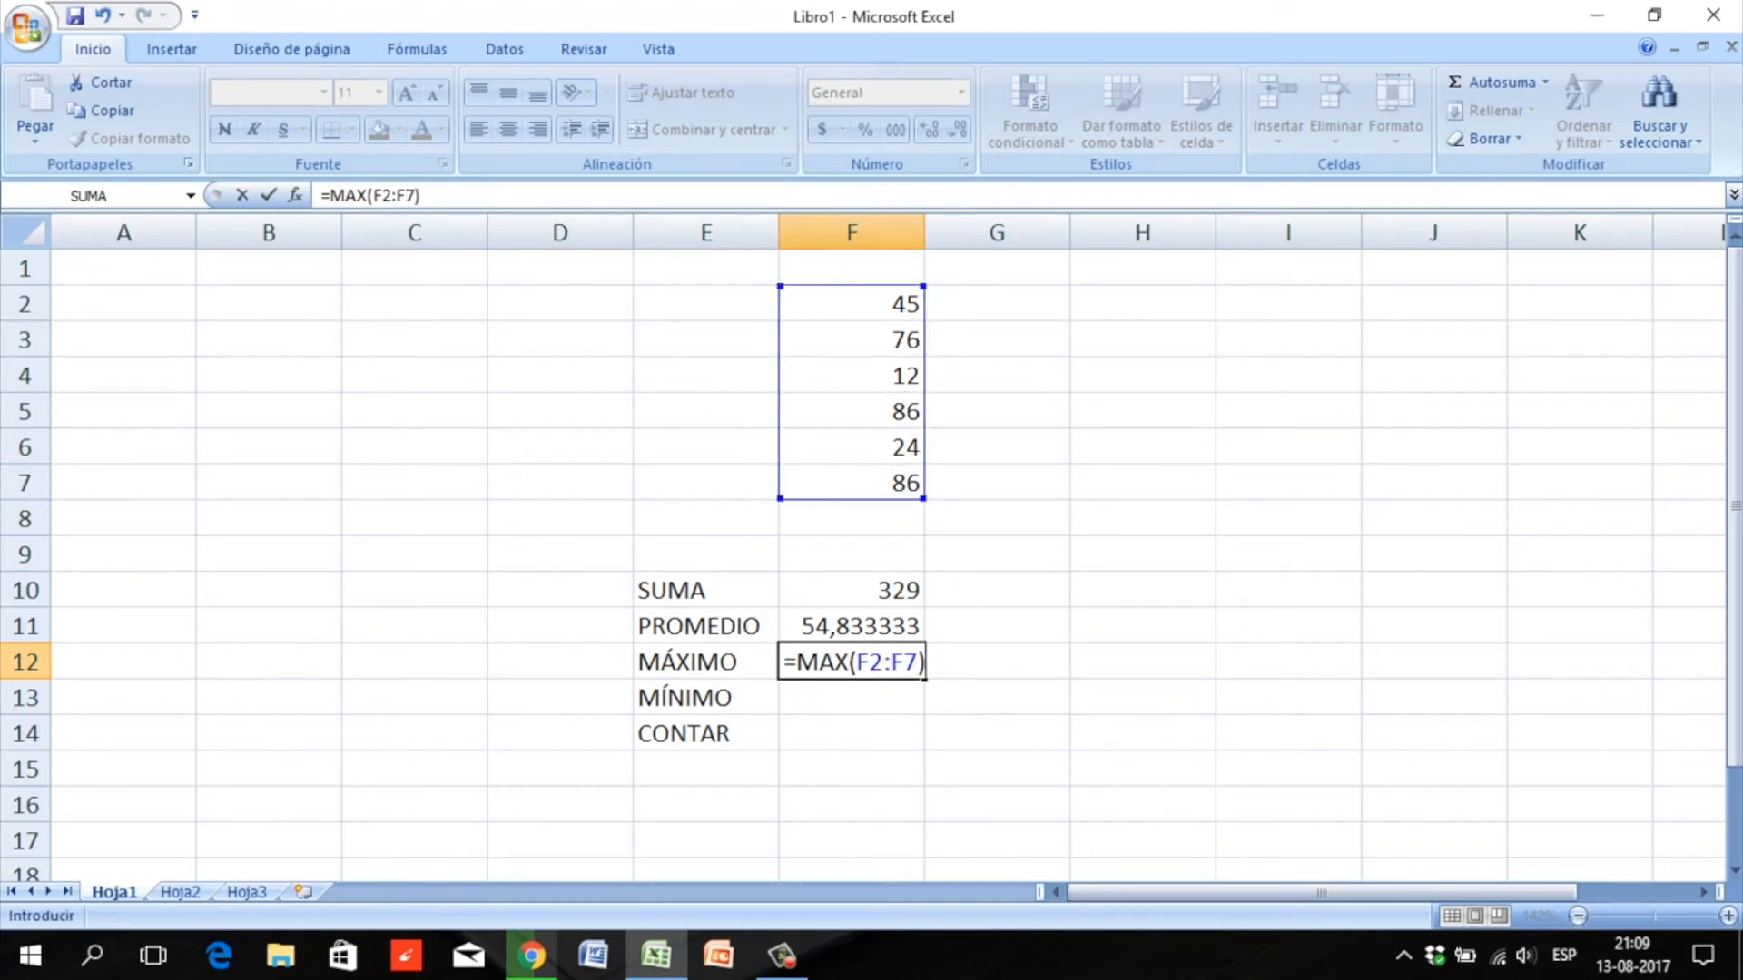
key(Return)
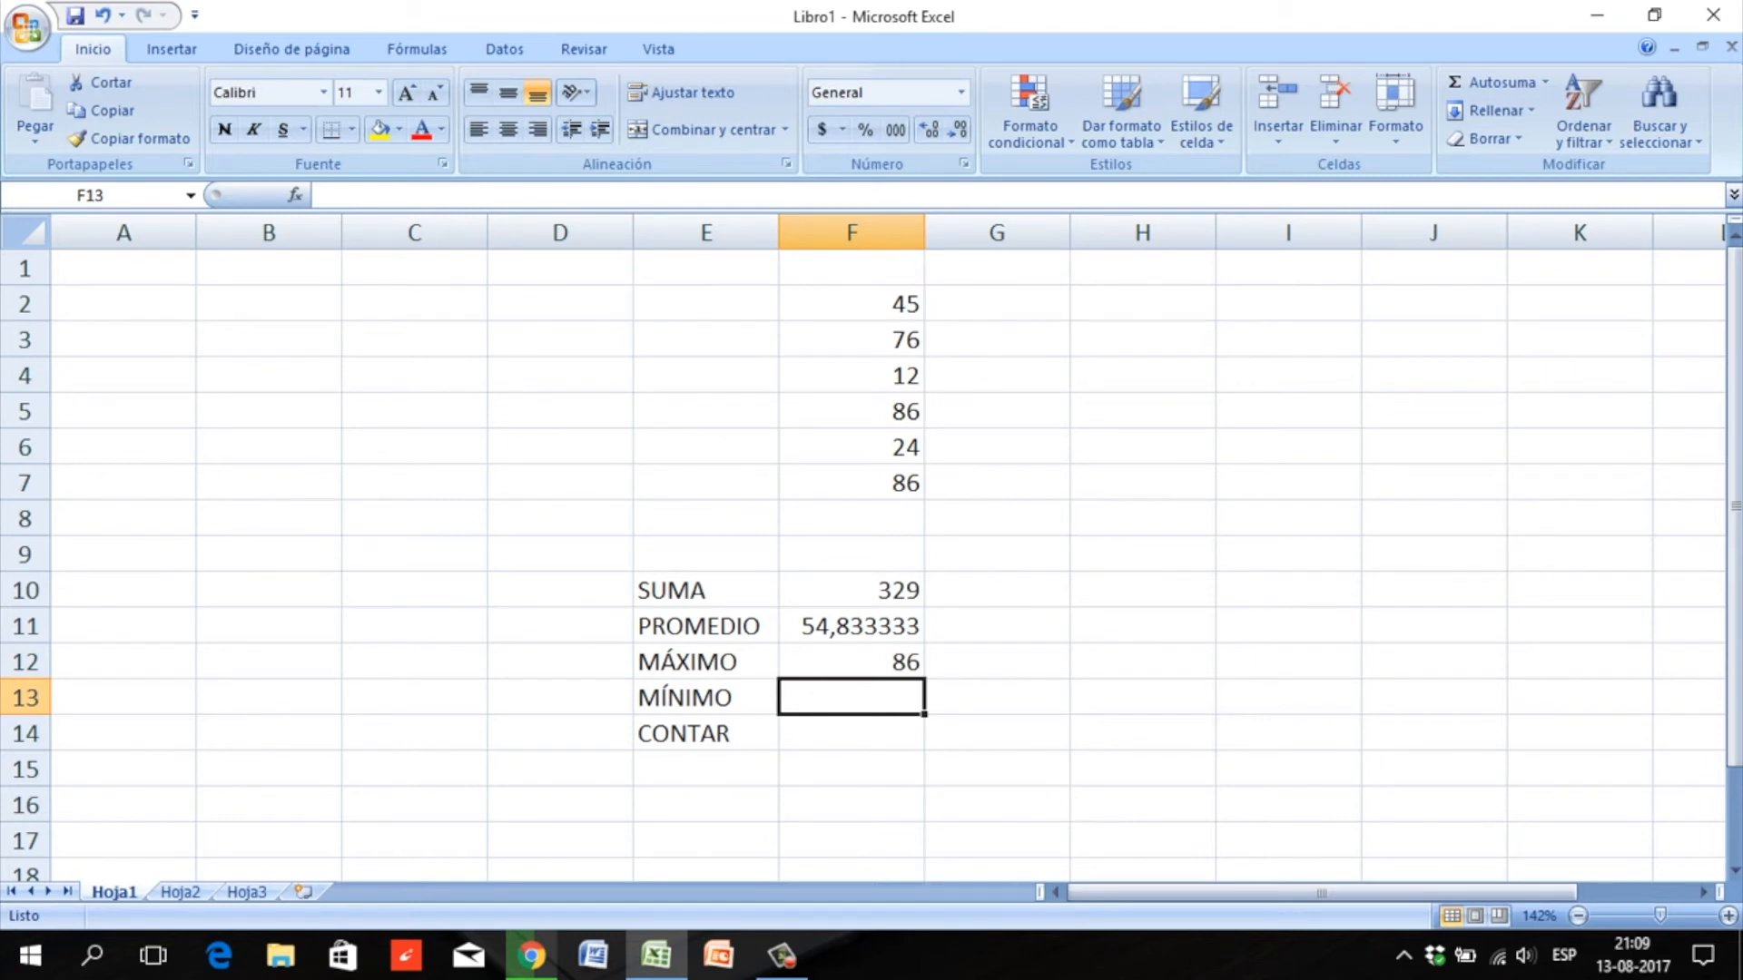
- Calculate the minimum of the numbers in cell F13 with the formula =MIN(F2:F7)
text(=)
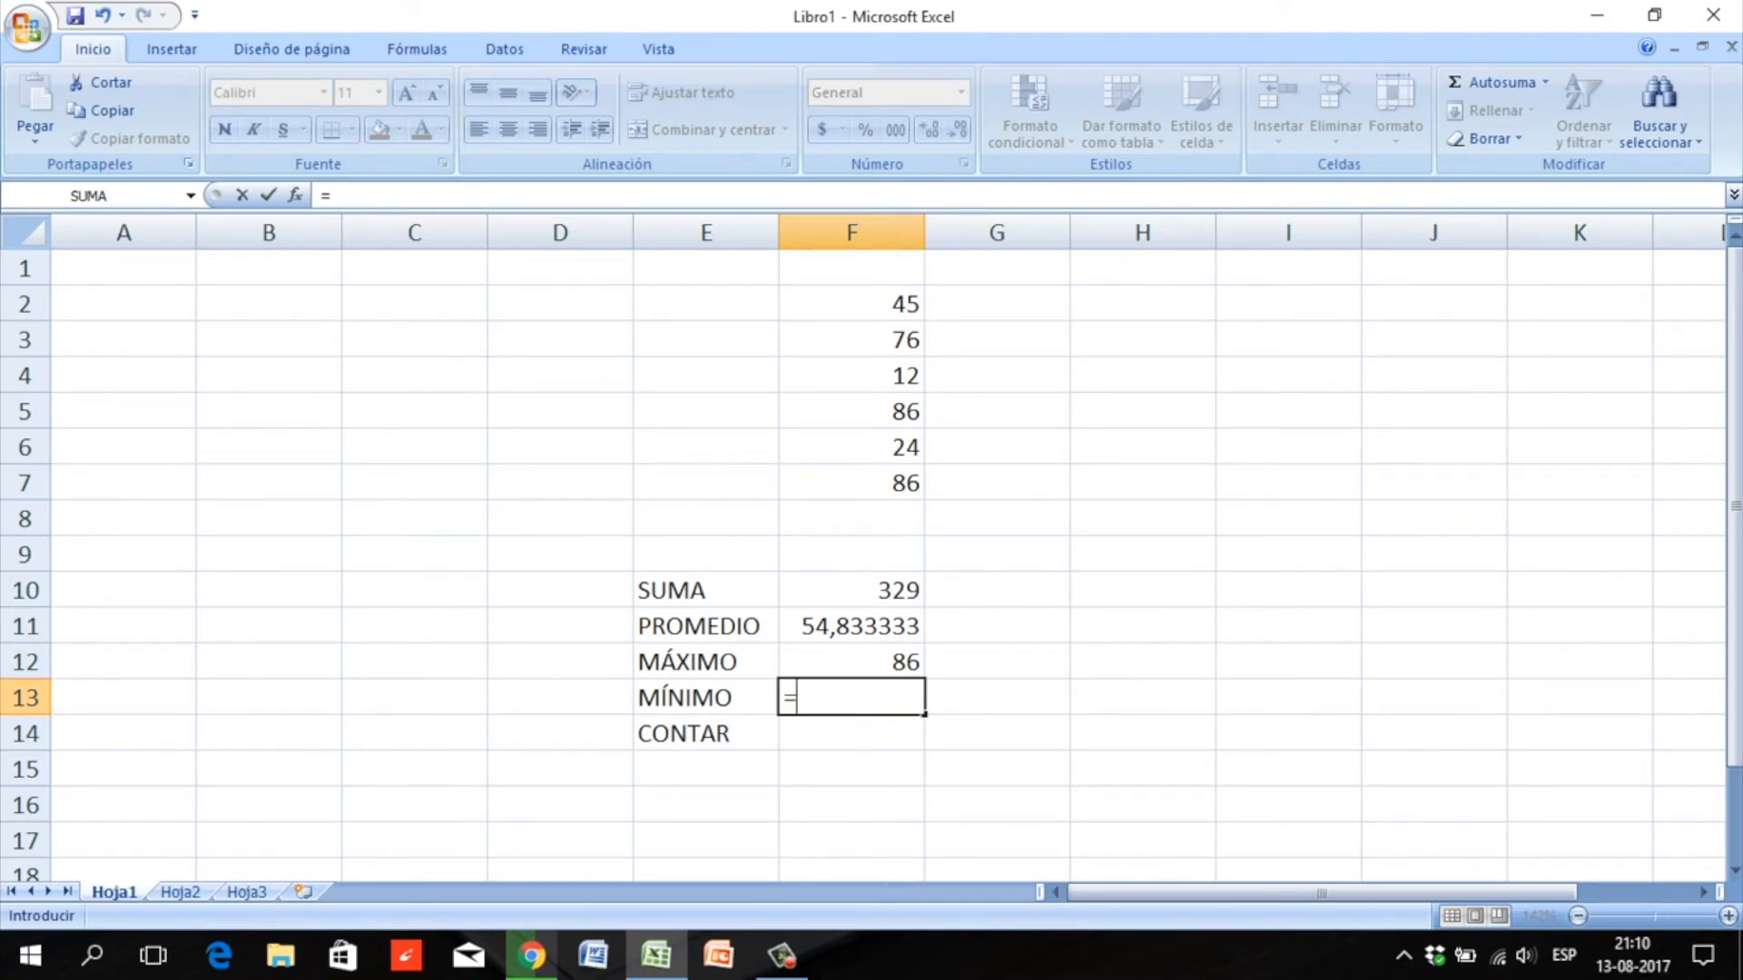
text(MIN)
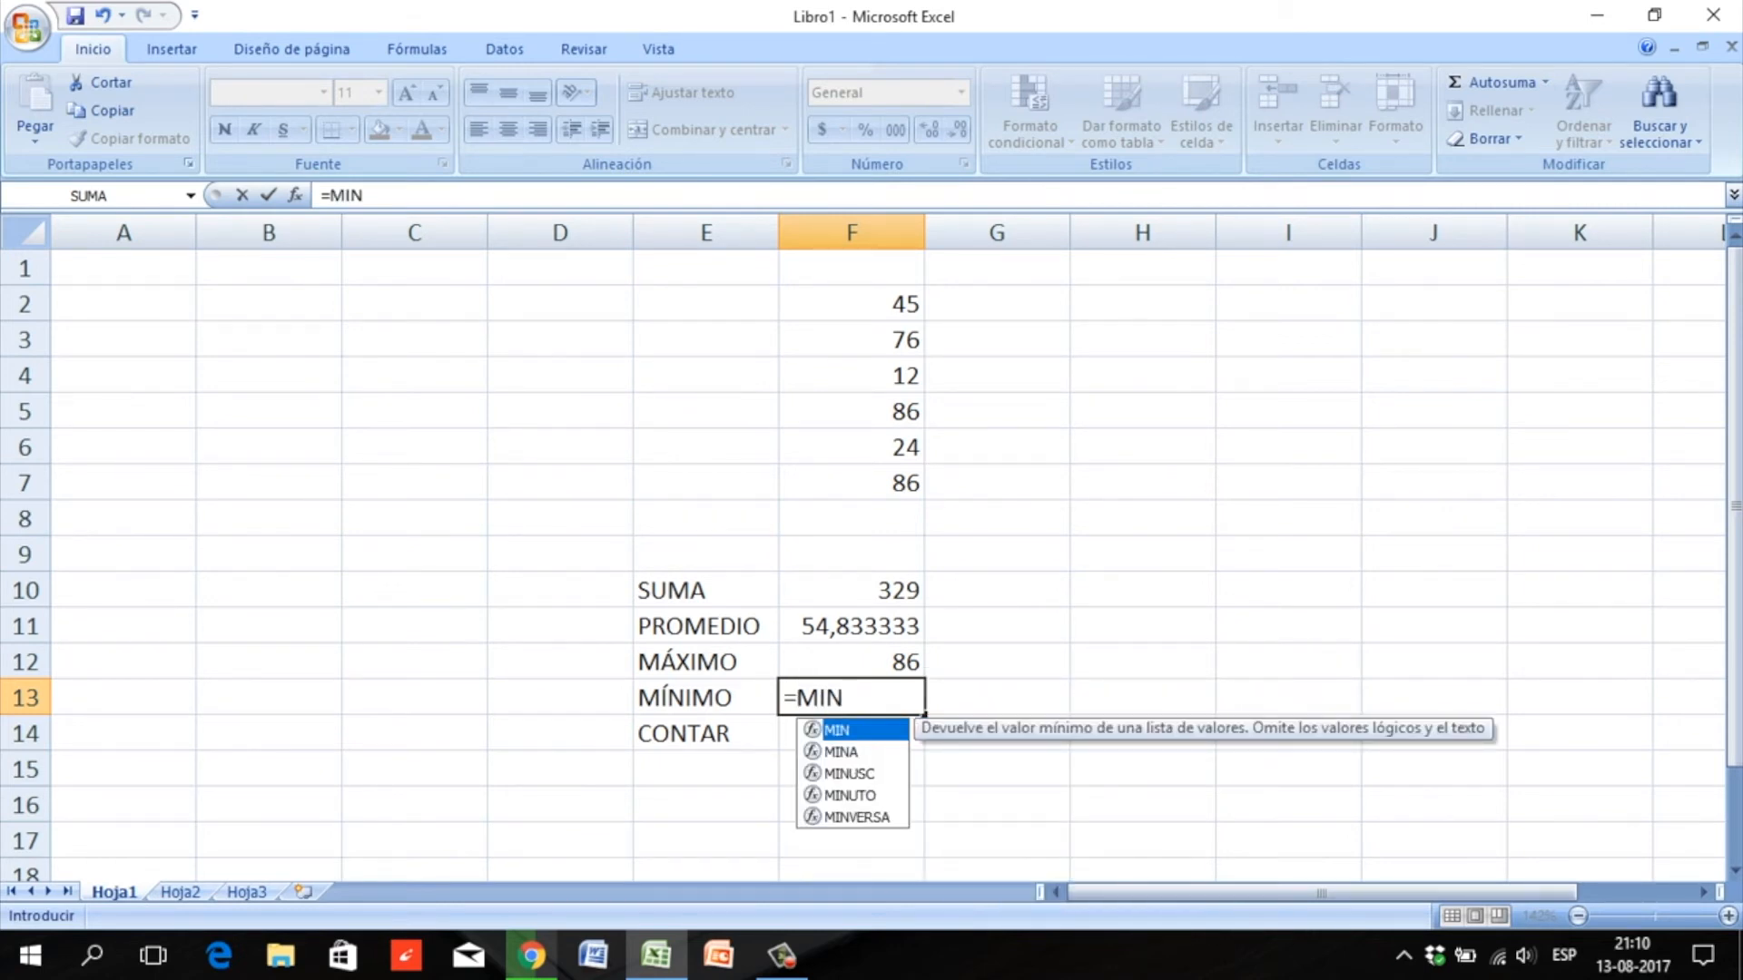
text(()
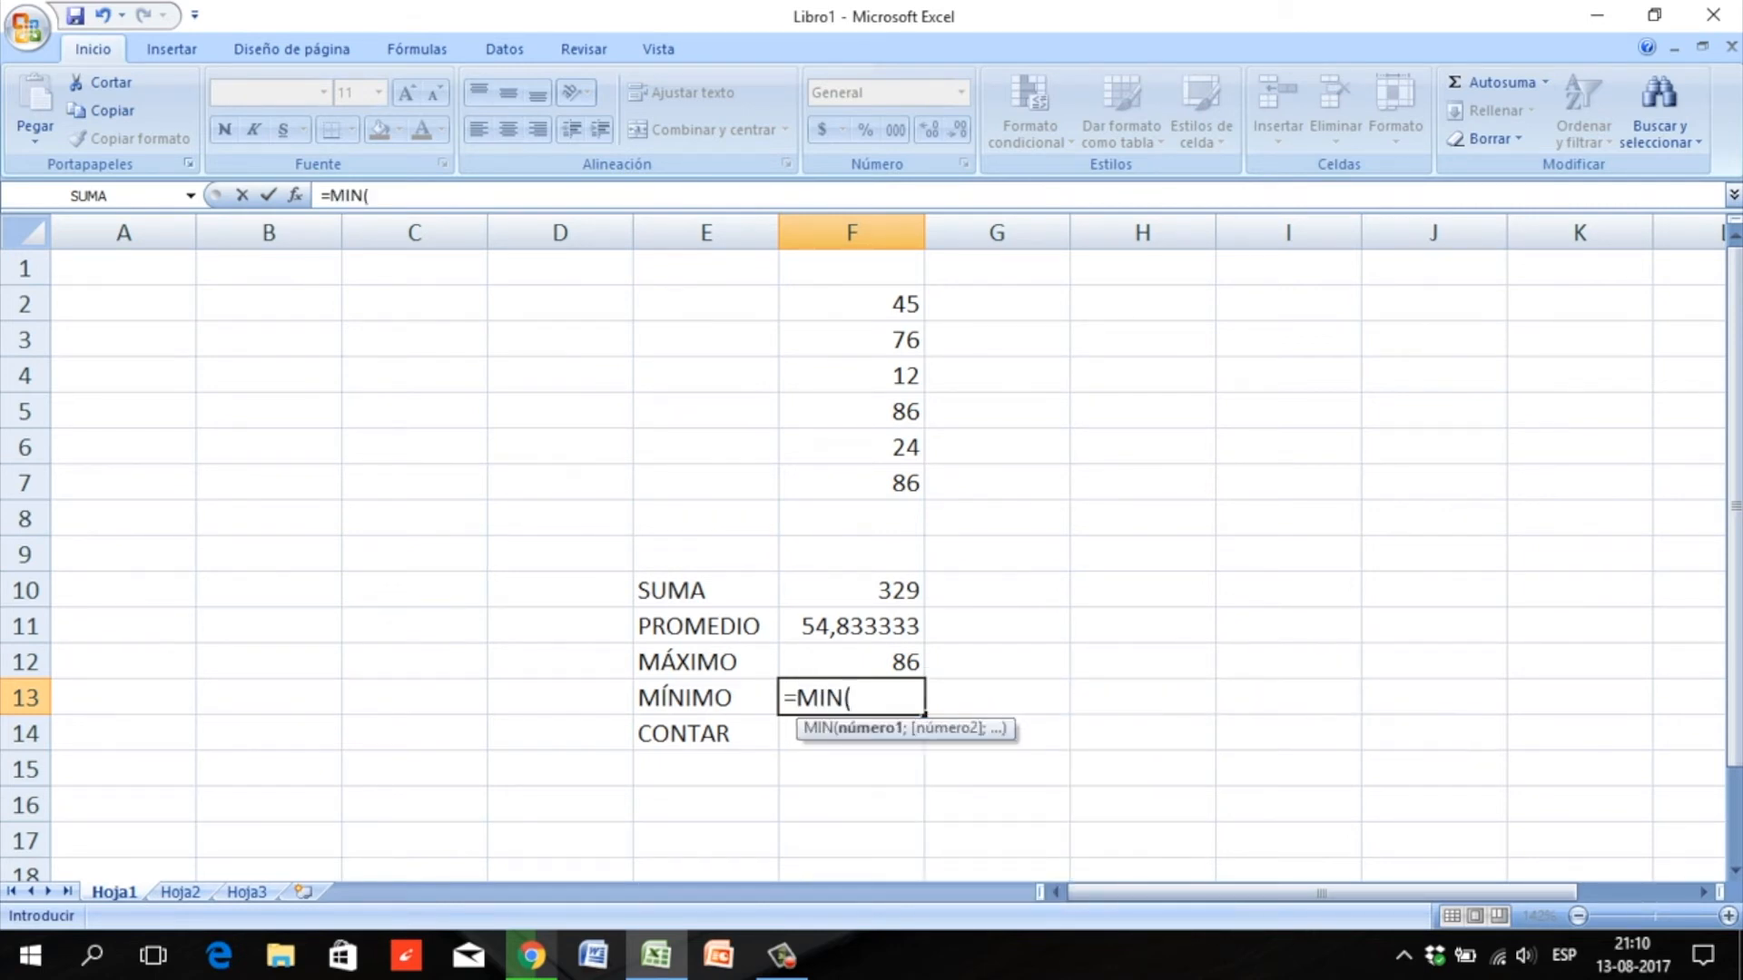
drag(851, 303, 851, 483)
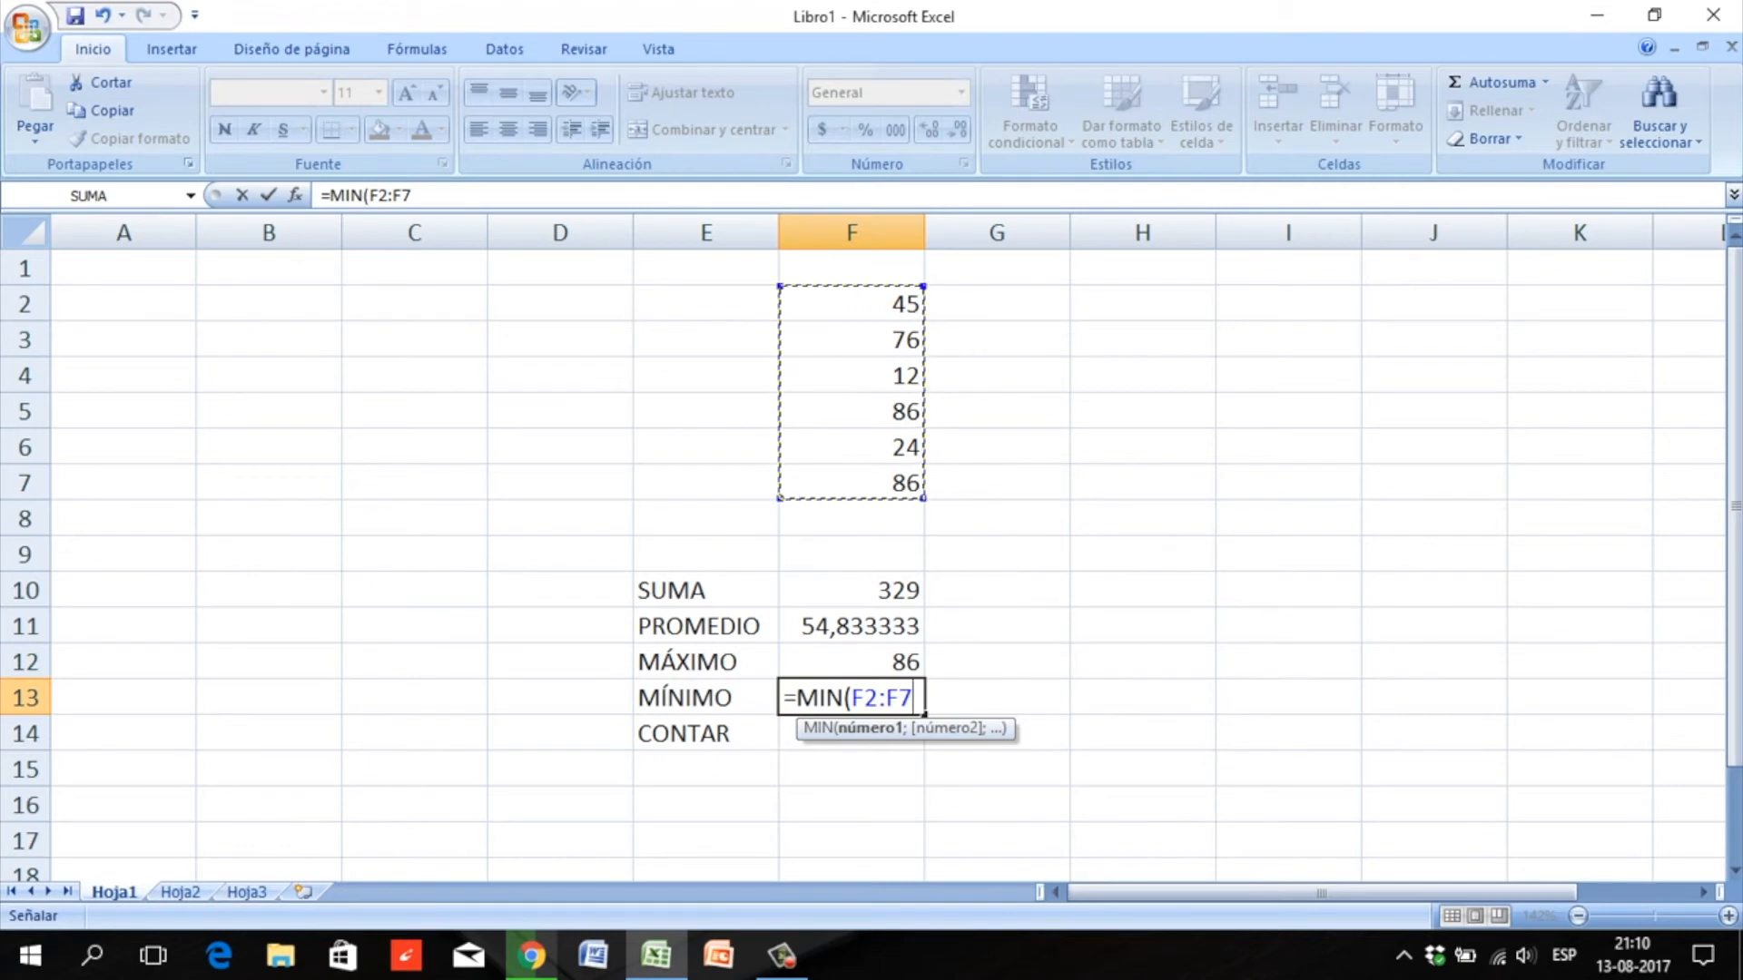
text())
key(Return)
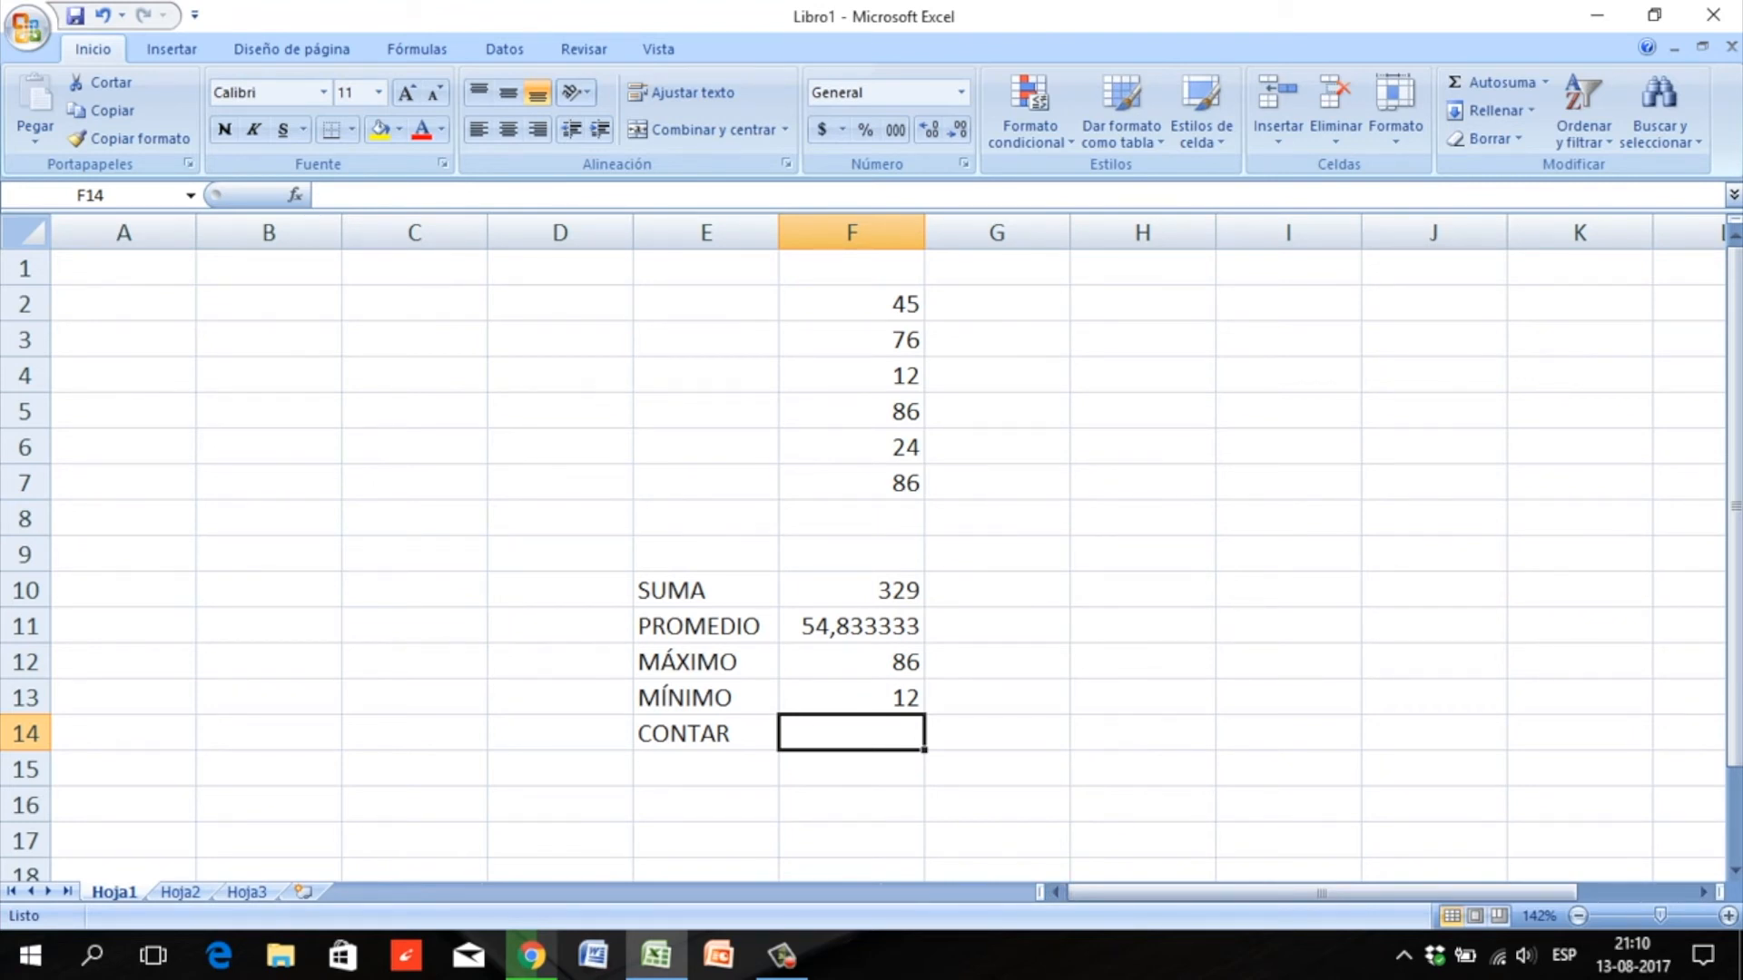
- Count the numbers in the column in cell F14 with the formula =CONTAR(F2:F7)
text(=)
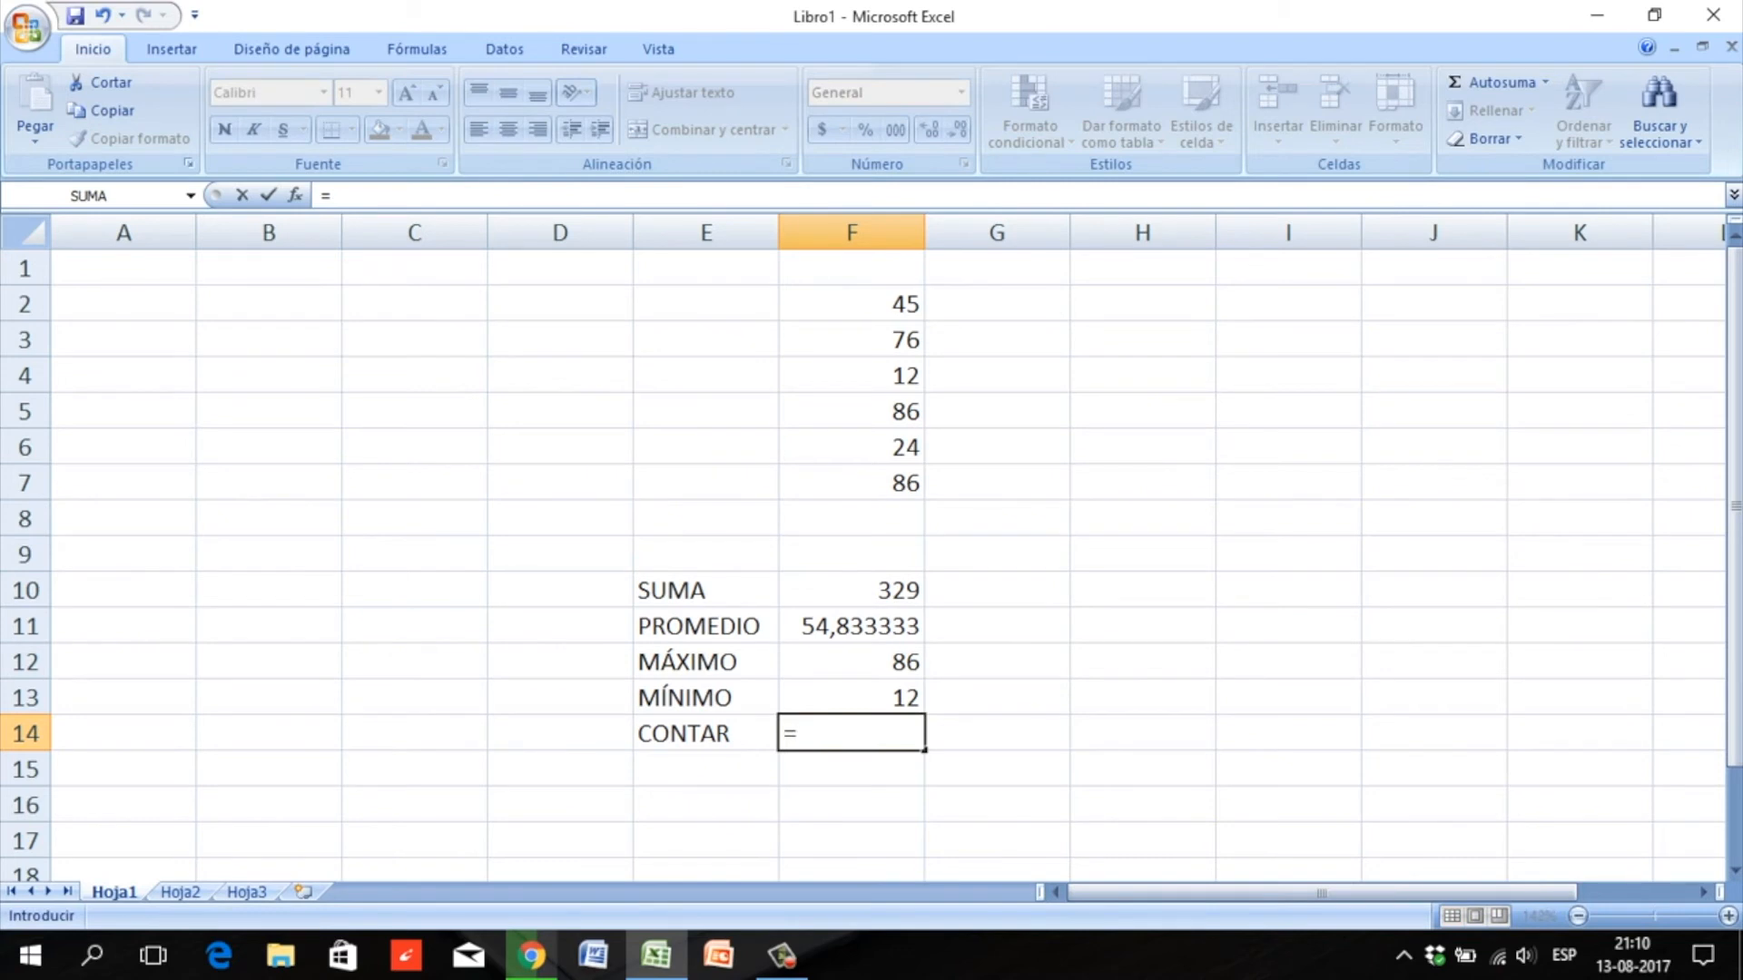
text(CONTAR()
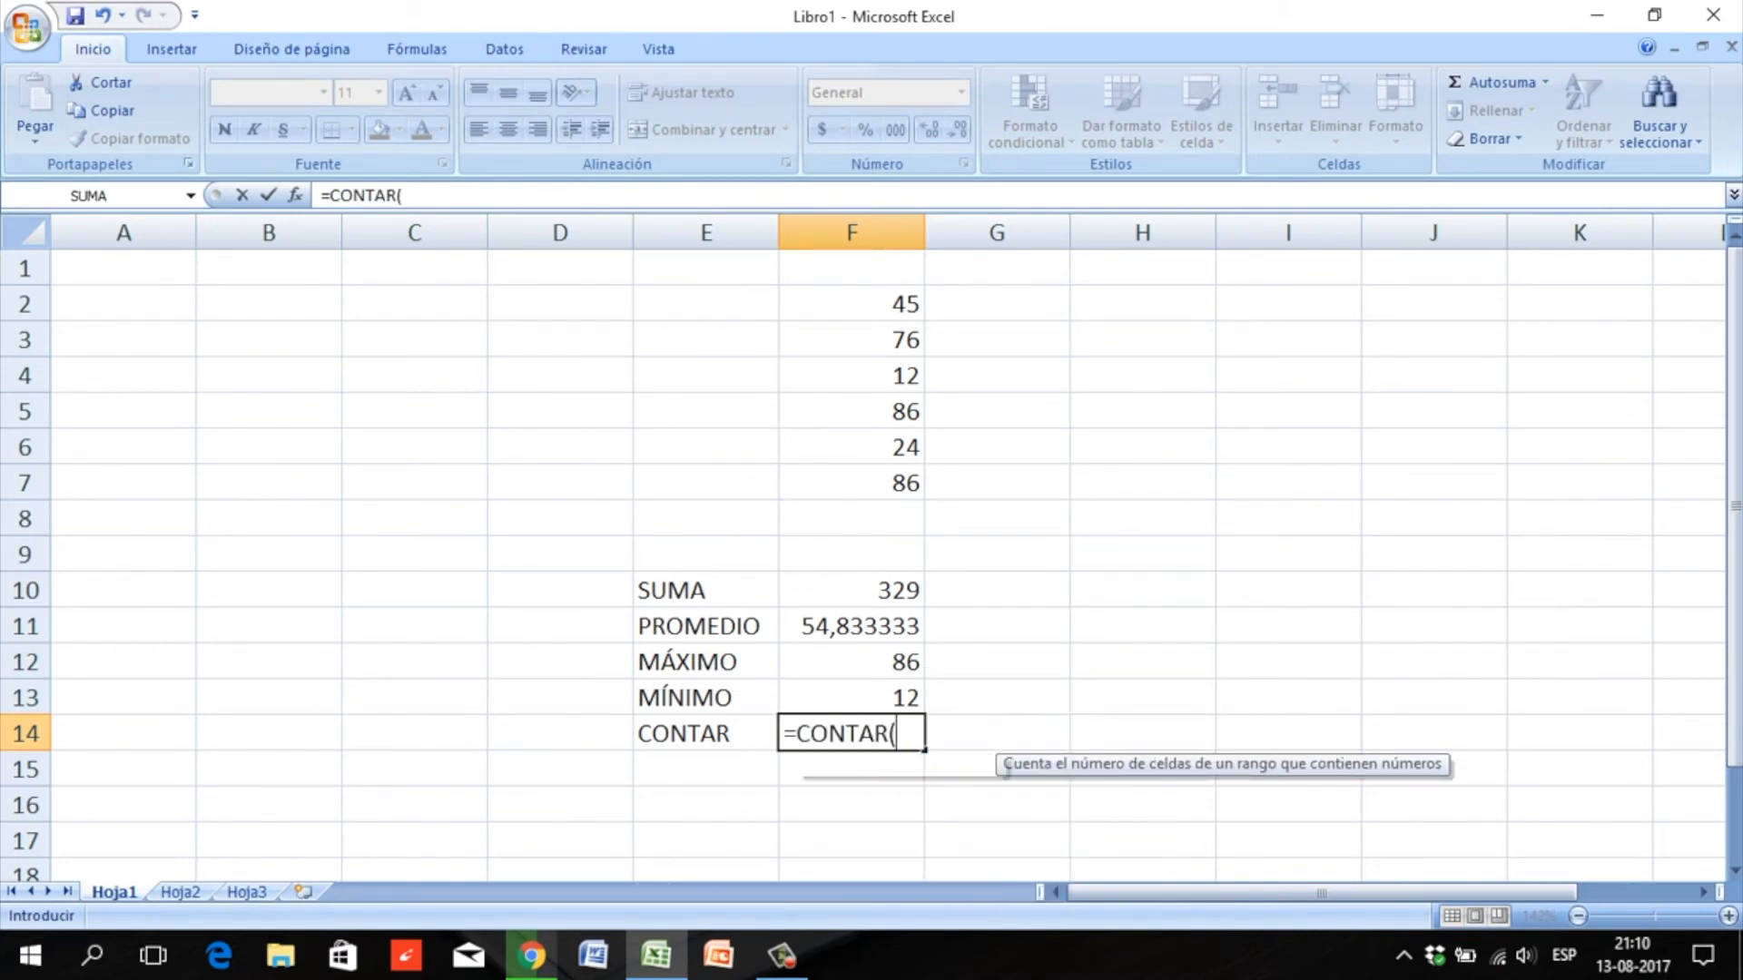
drag(852, 304, 899, 485)
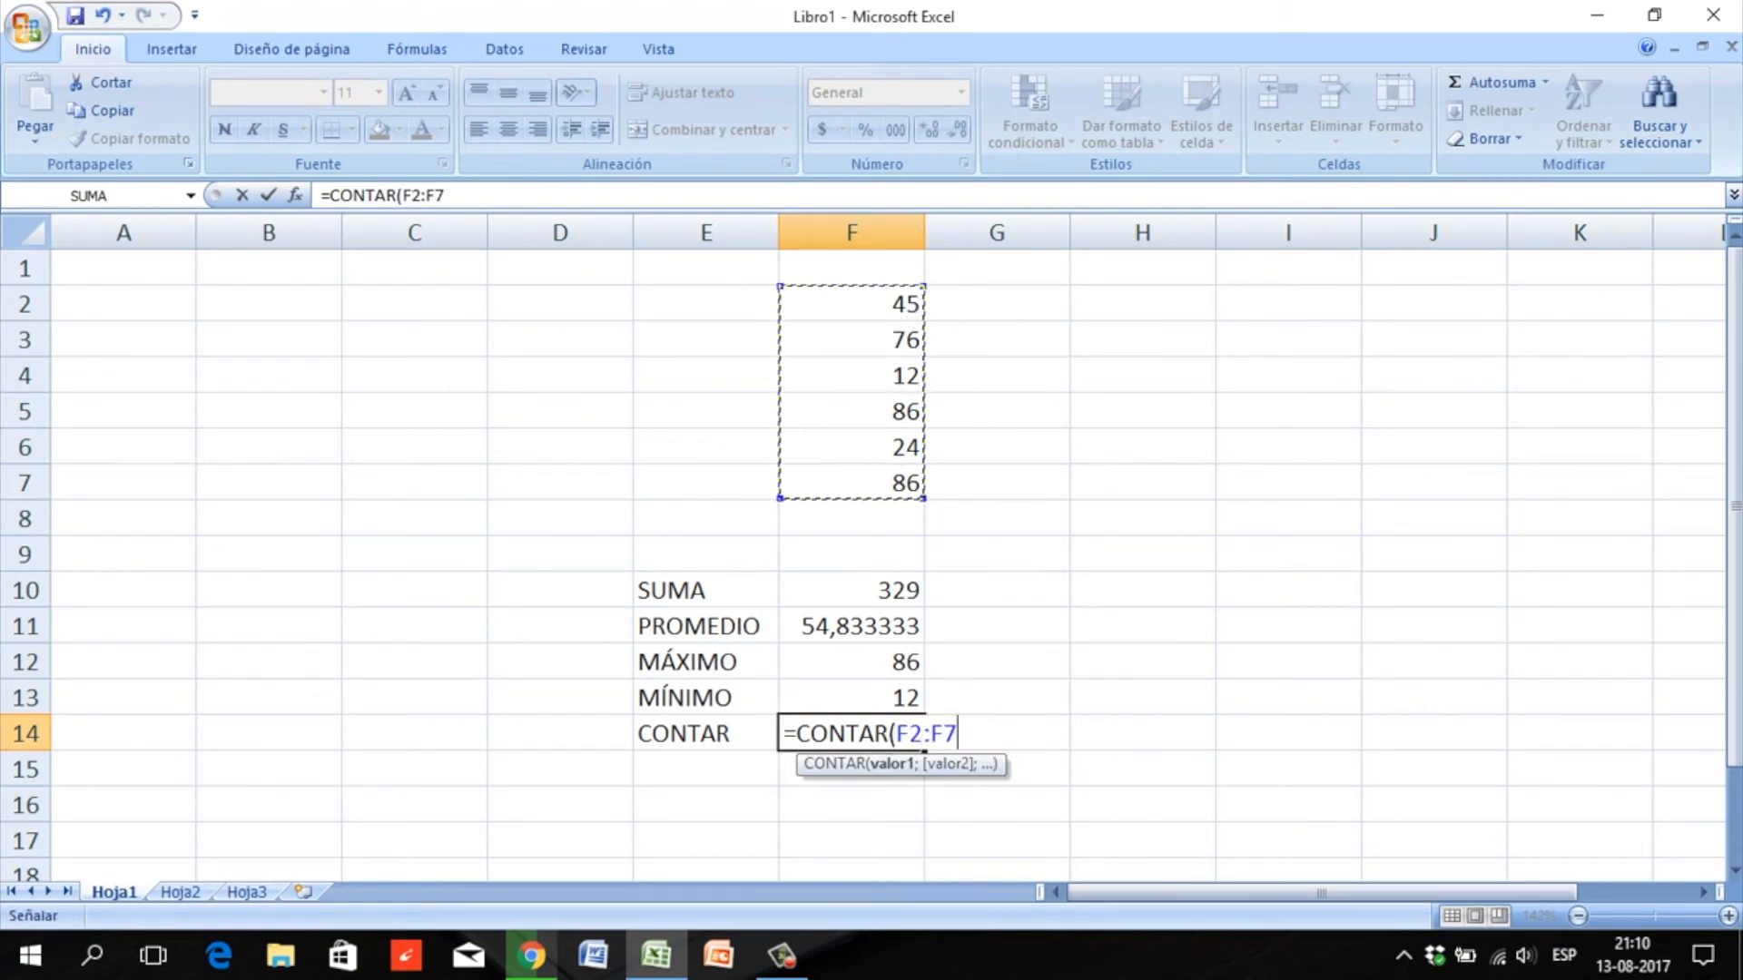
text())
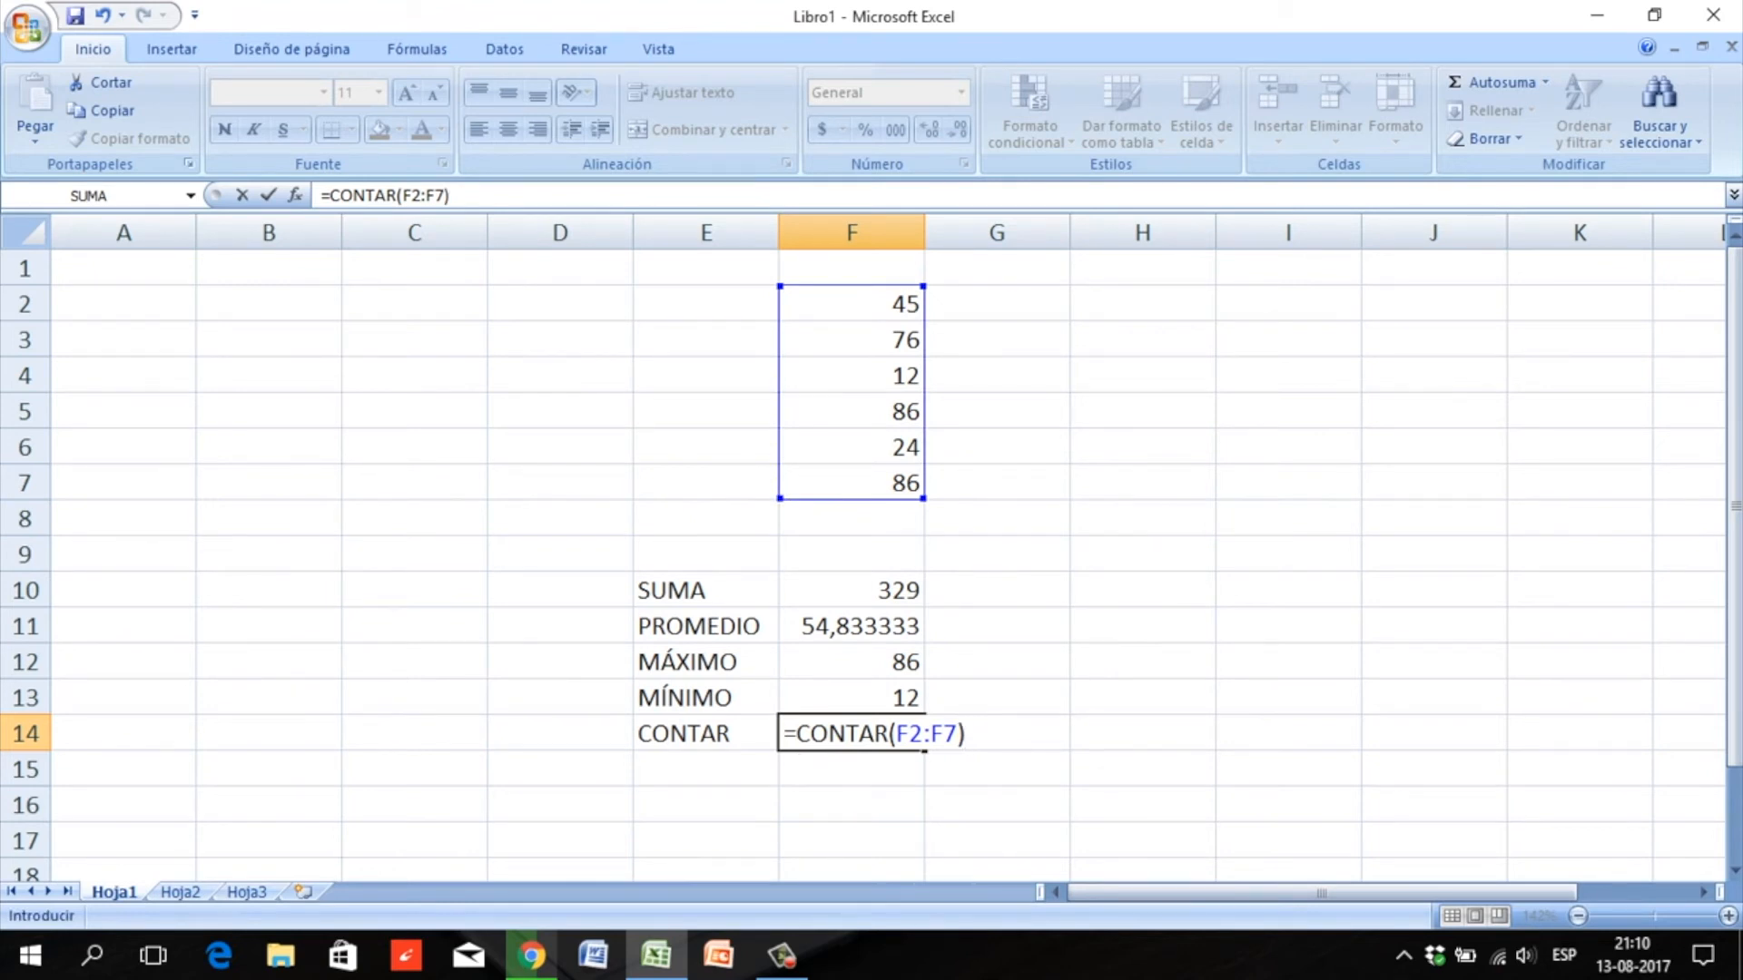
key(Return)
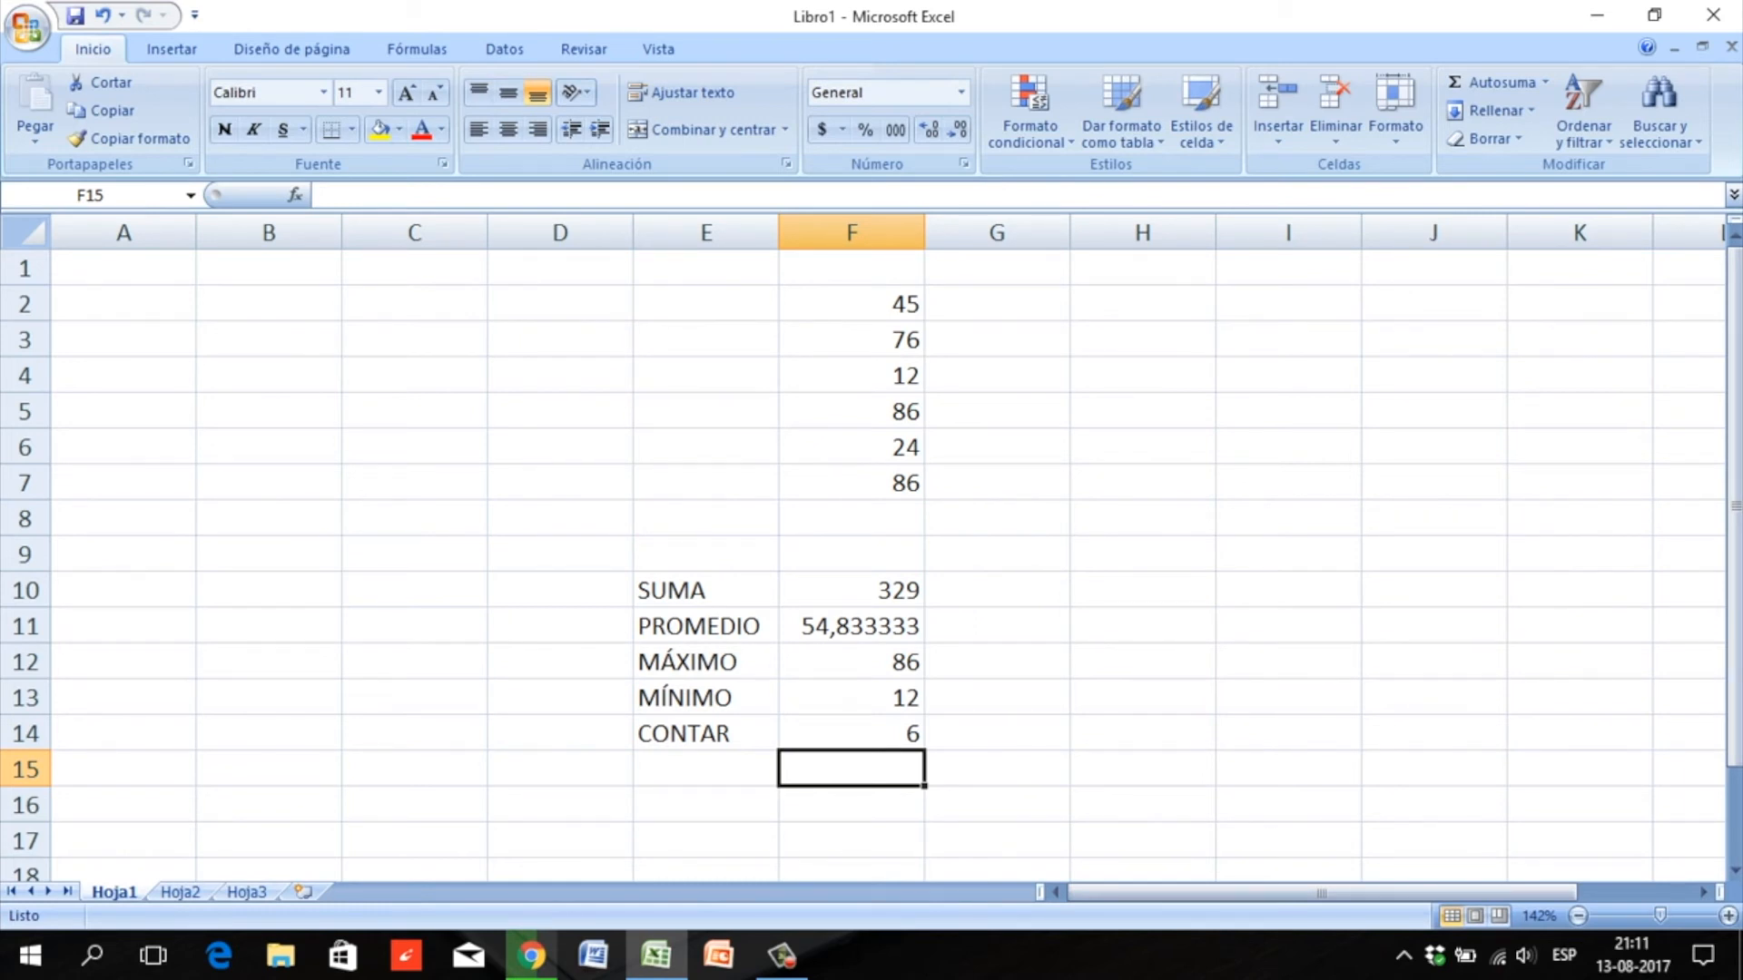
- Review the formula behind each result in cells F10 through F14, one cell at a time
click(852, 590)
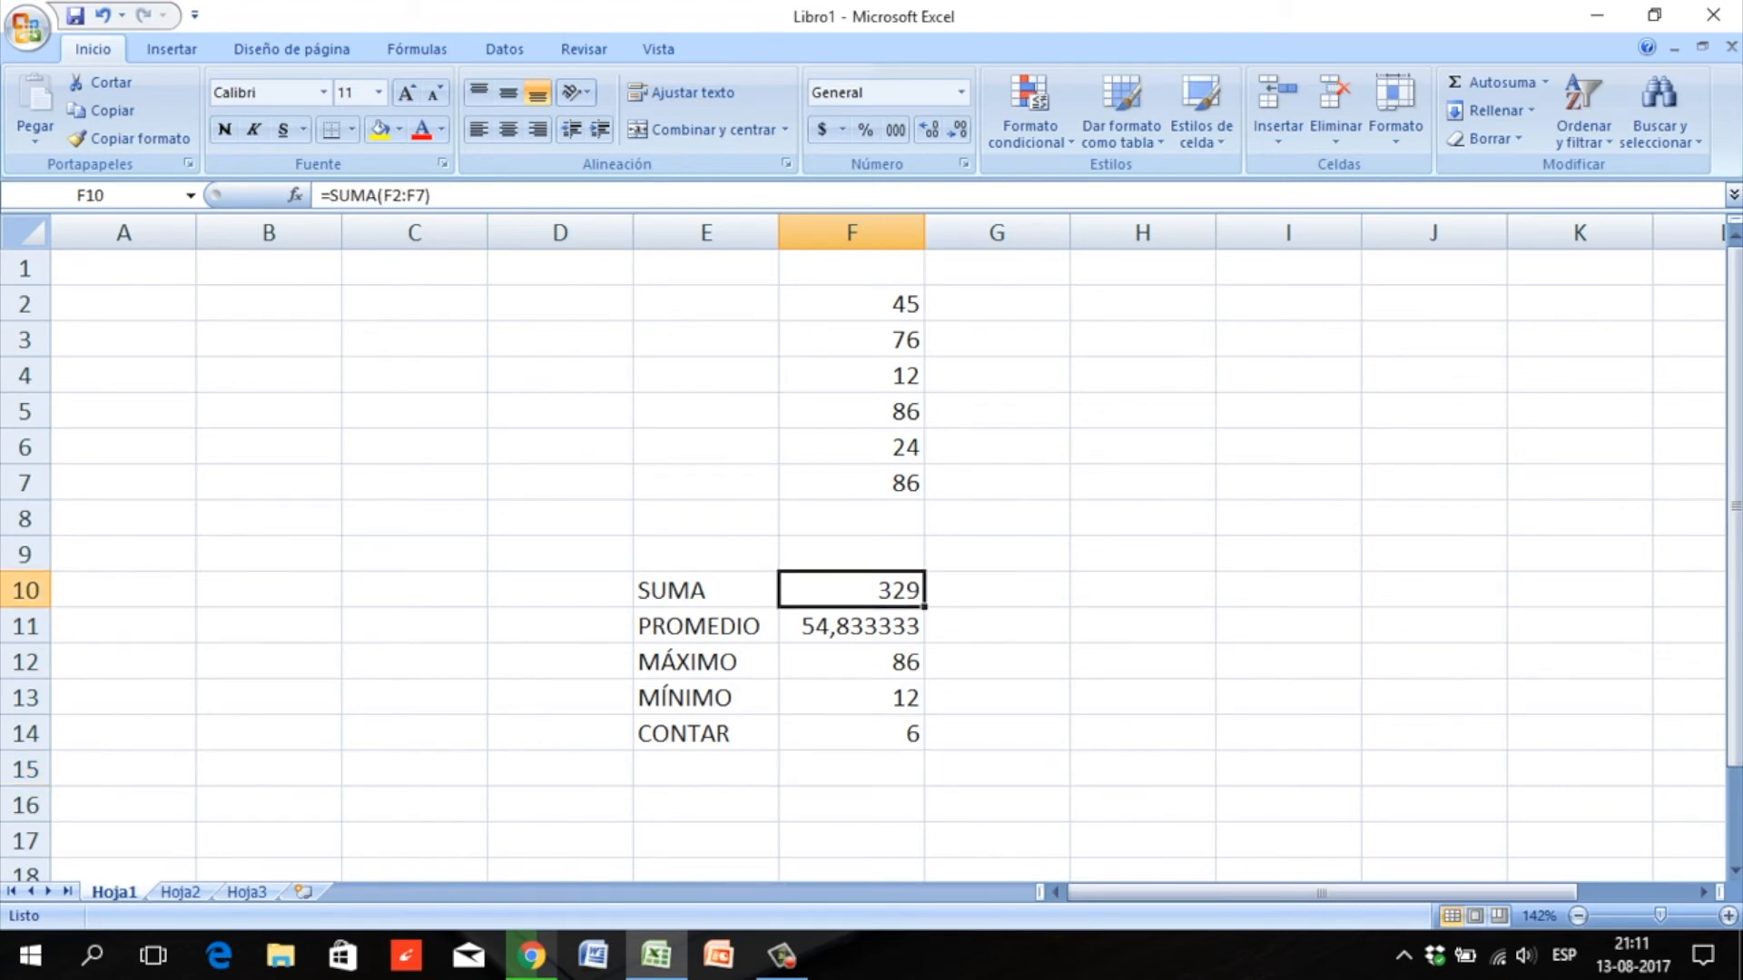
click(851, 626)
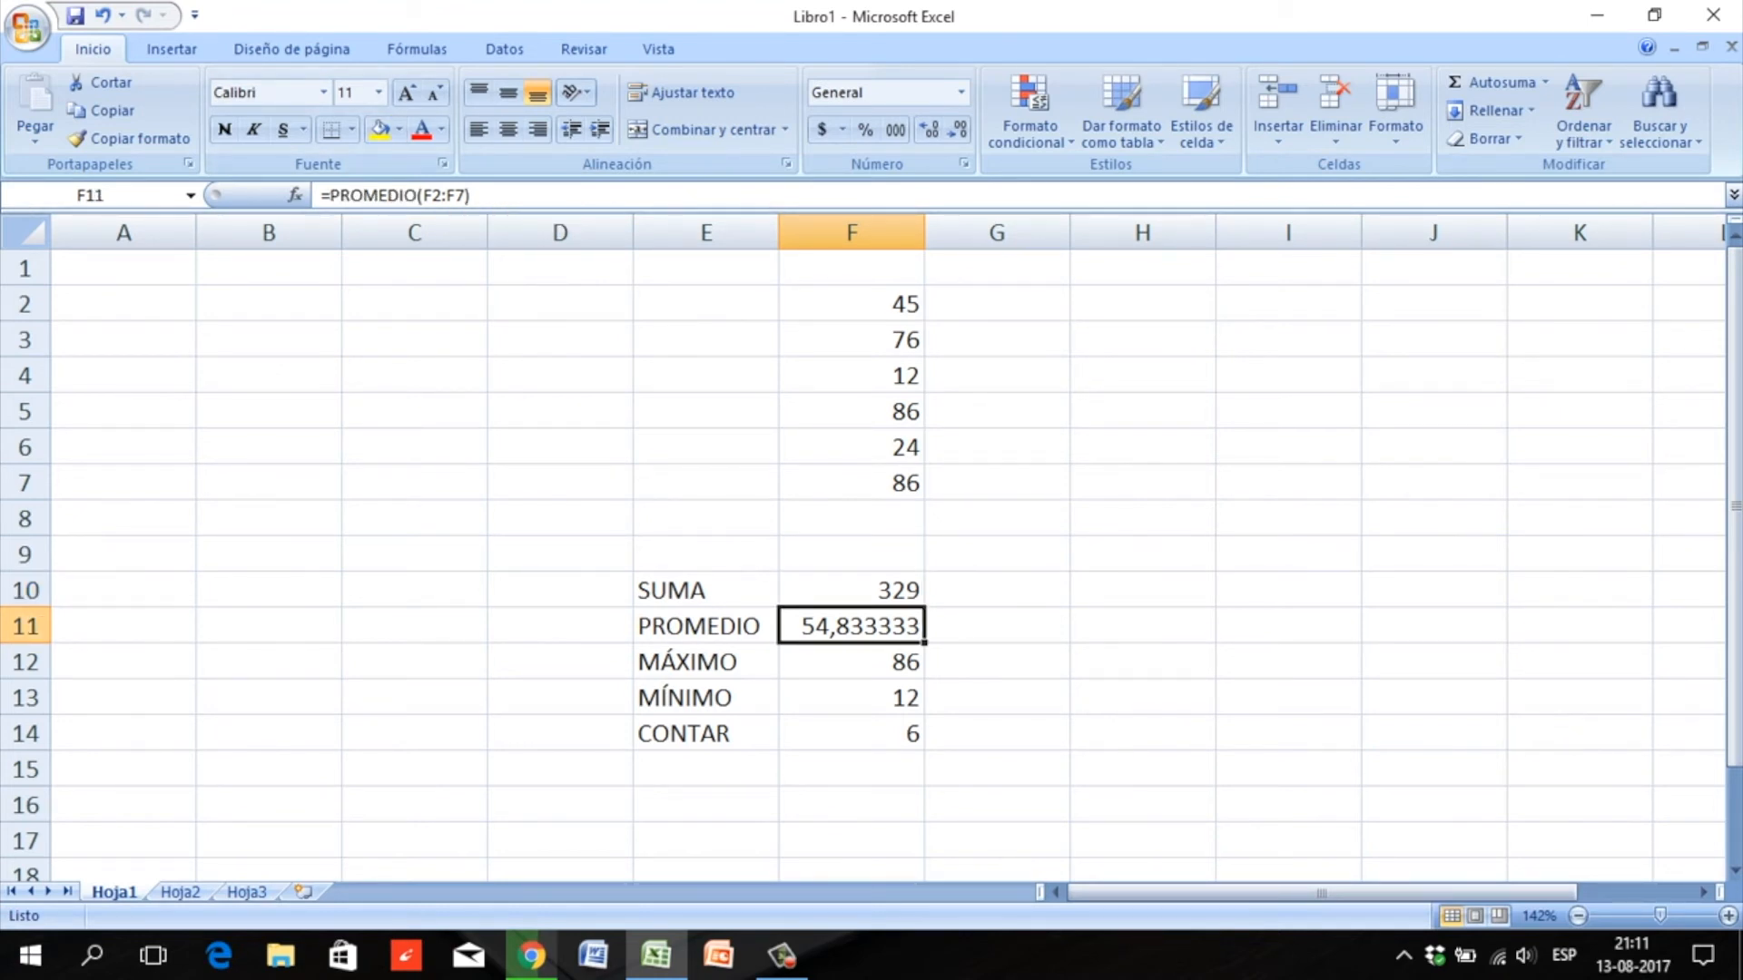
click(851, 661)
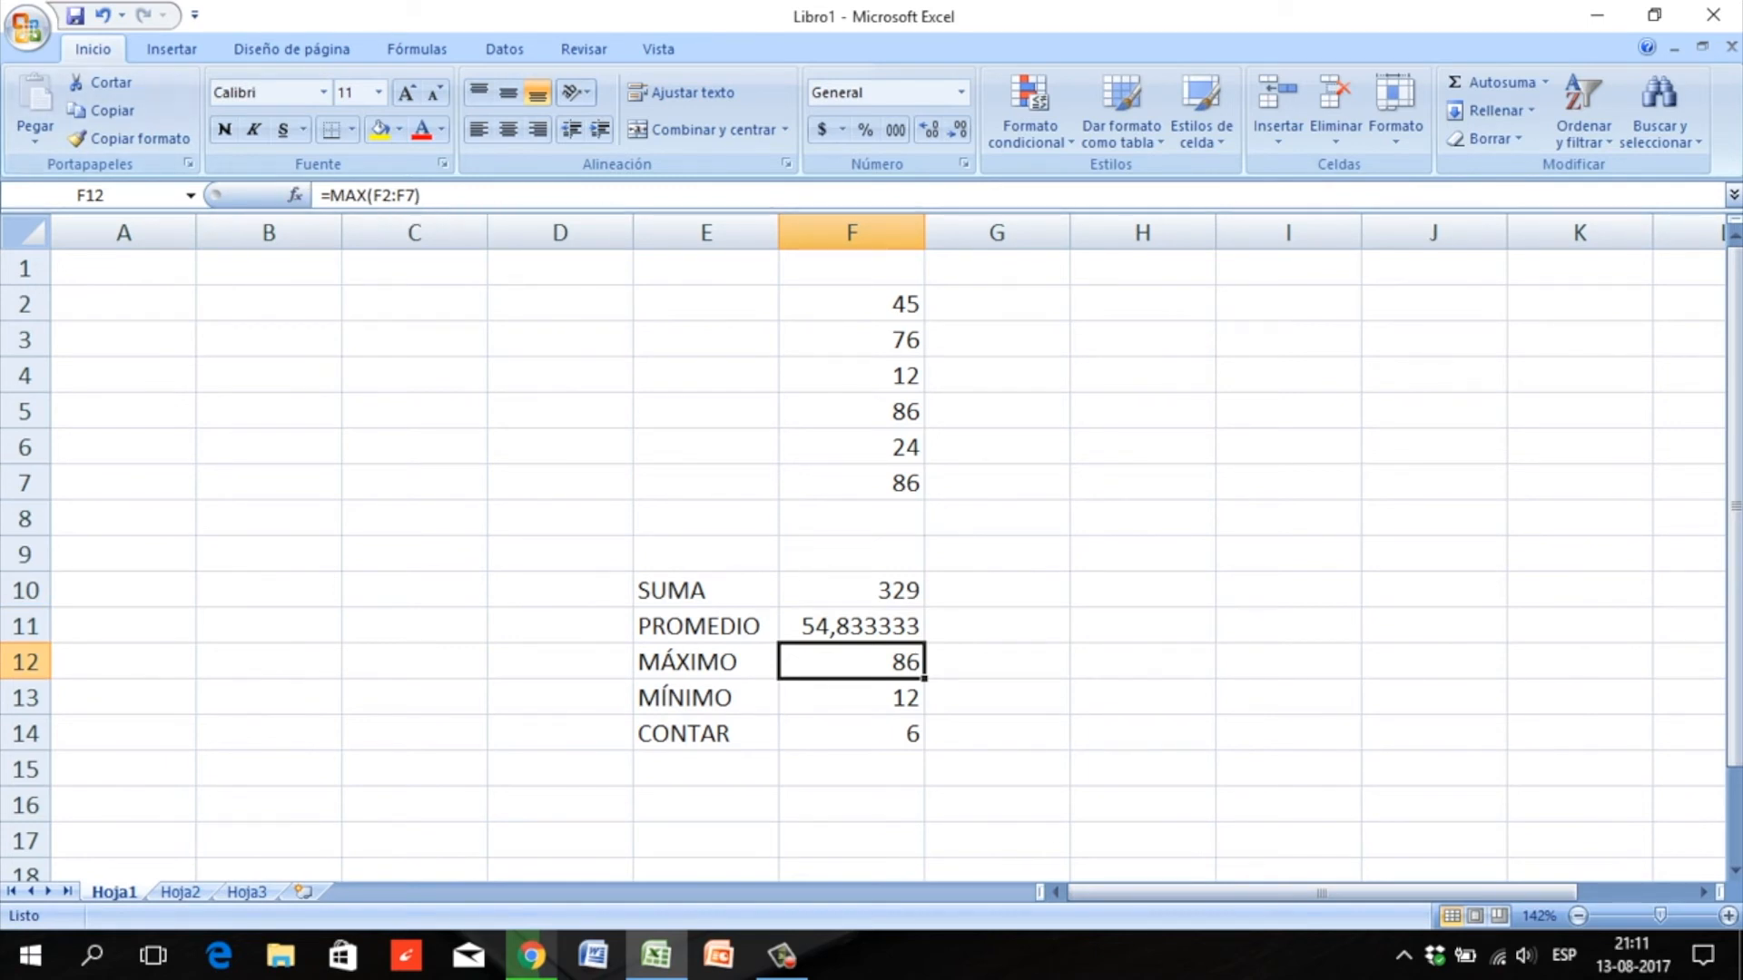
click(851, 698)
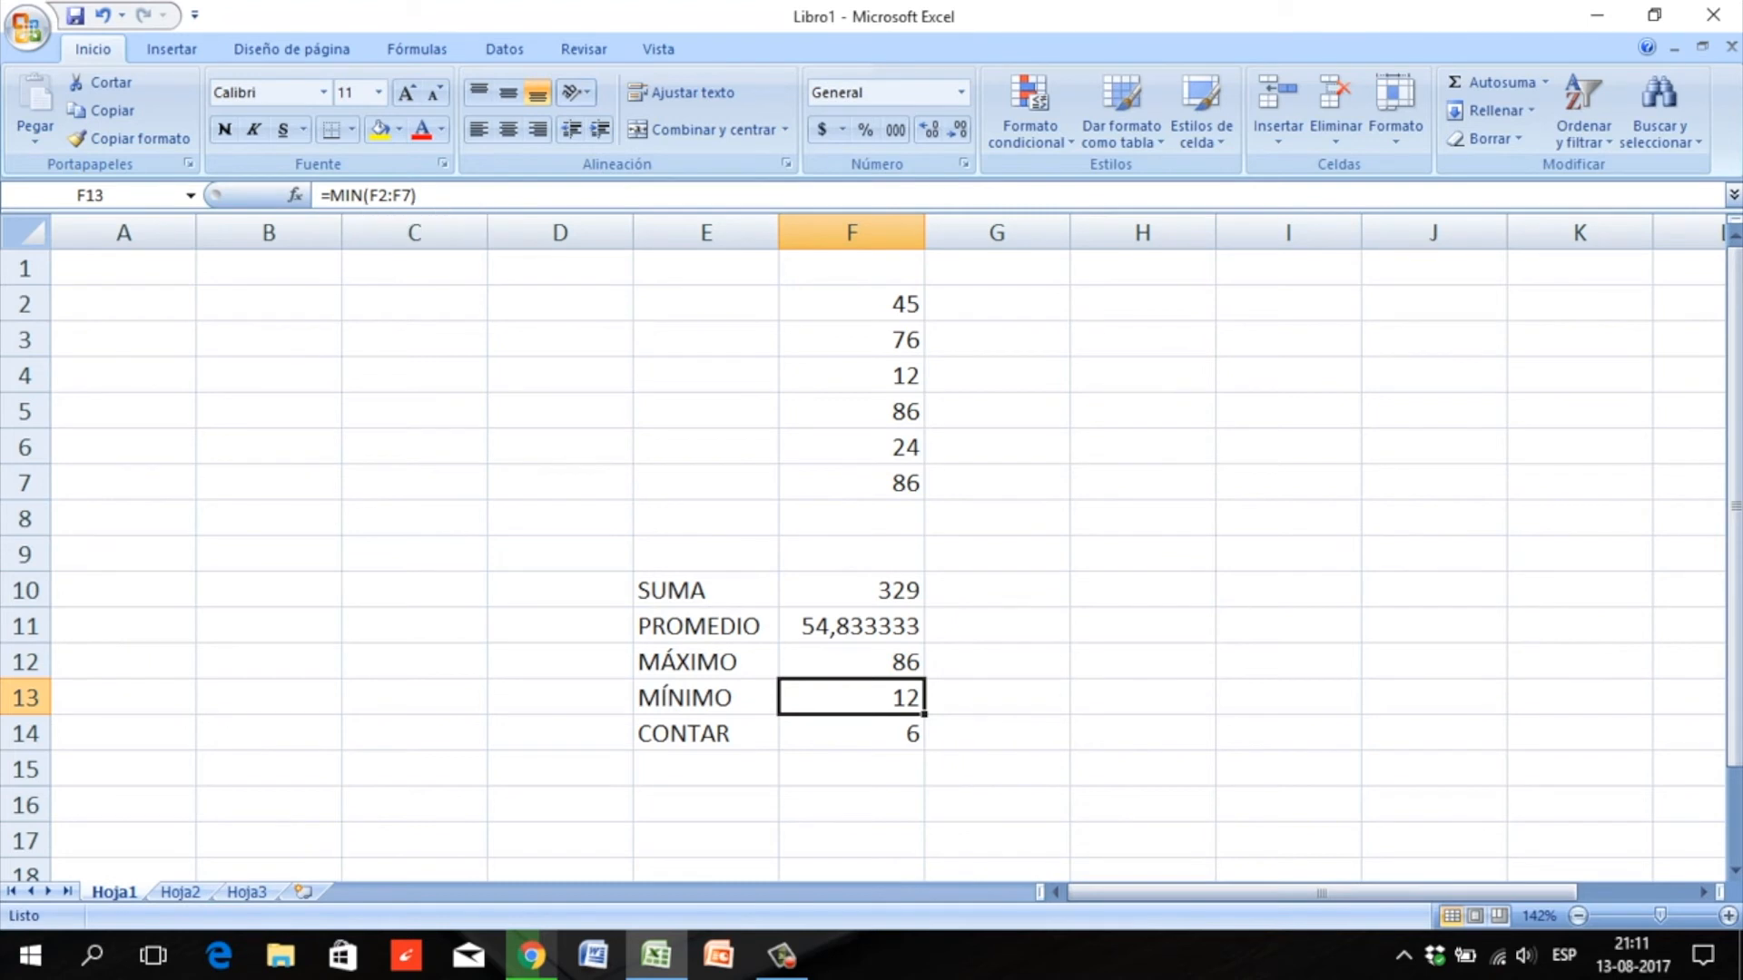
click(851, 734)
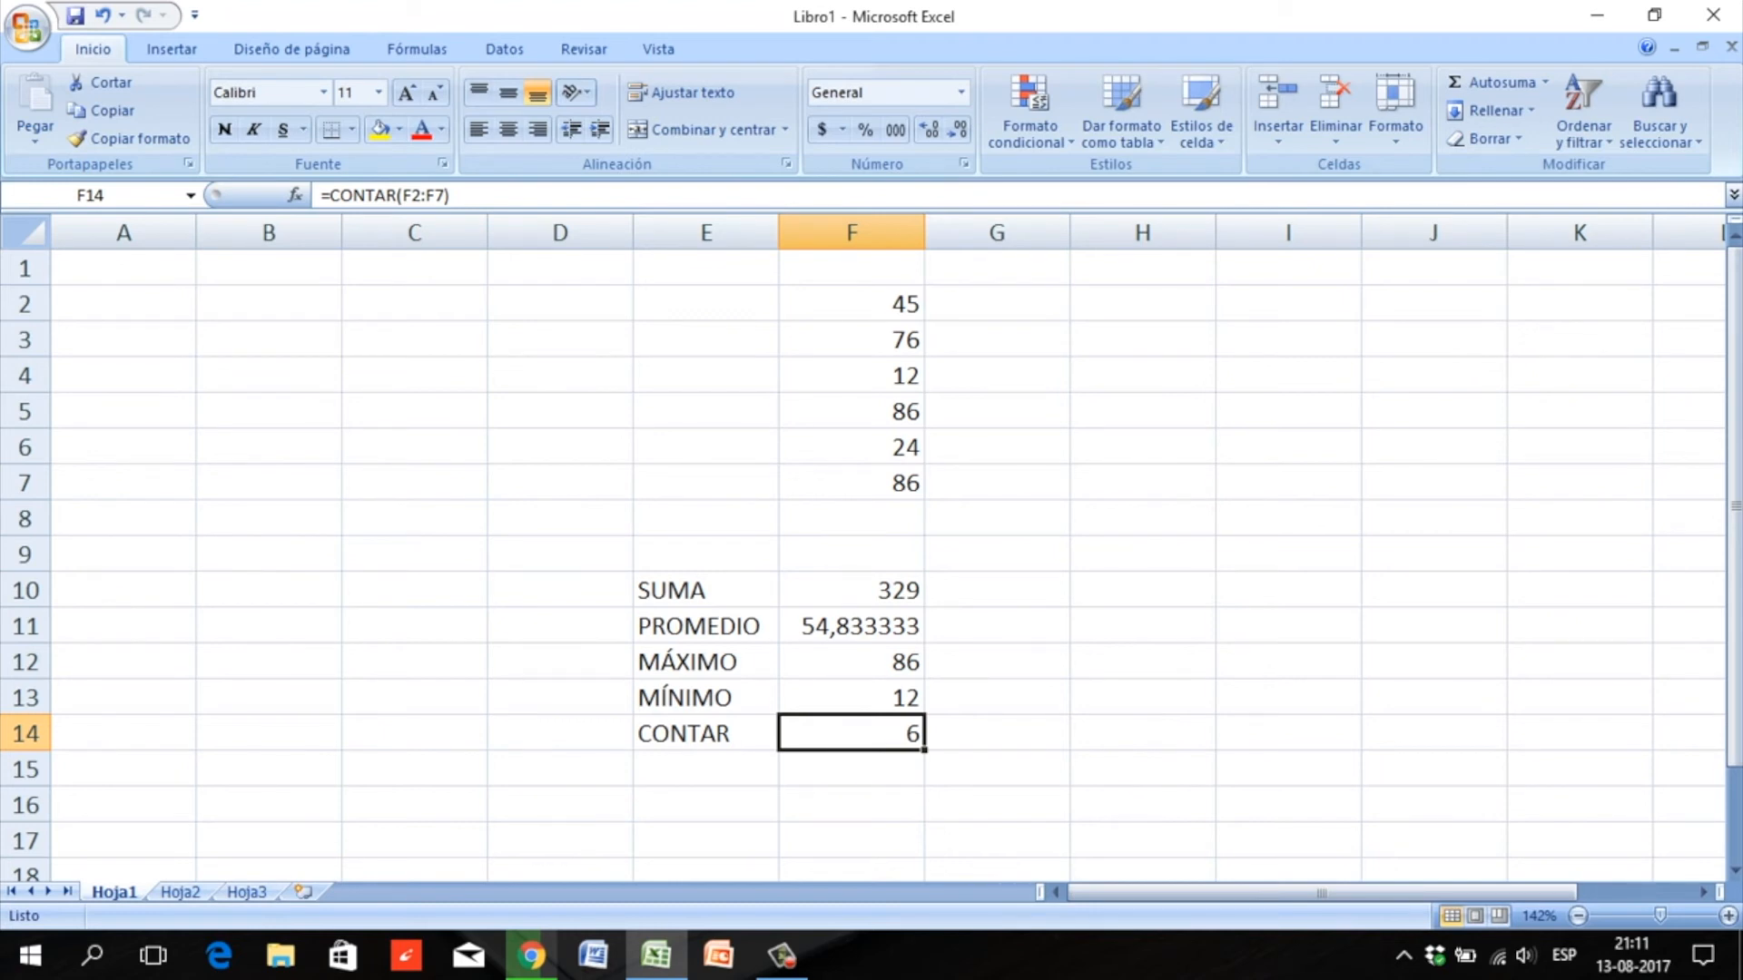
click(1288, 697)
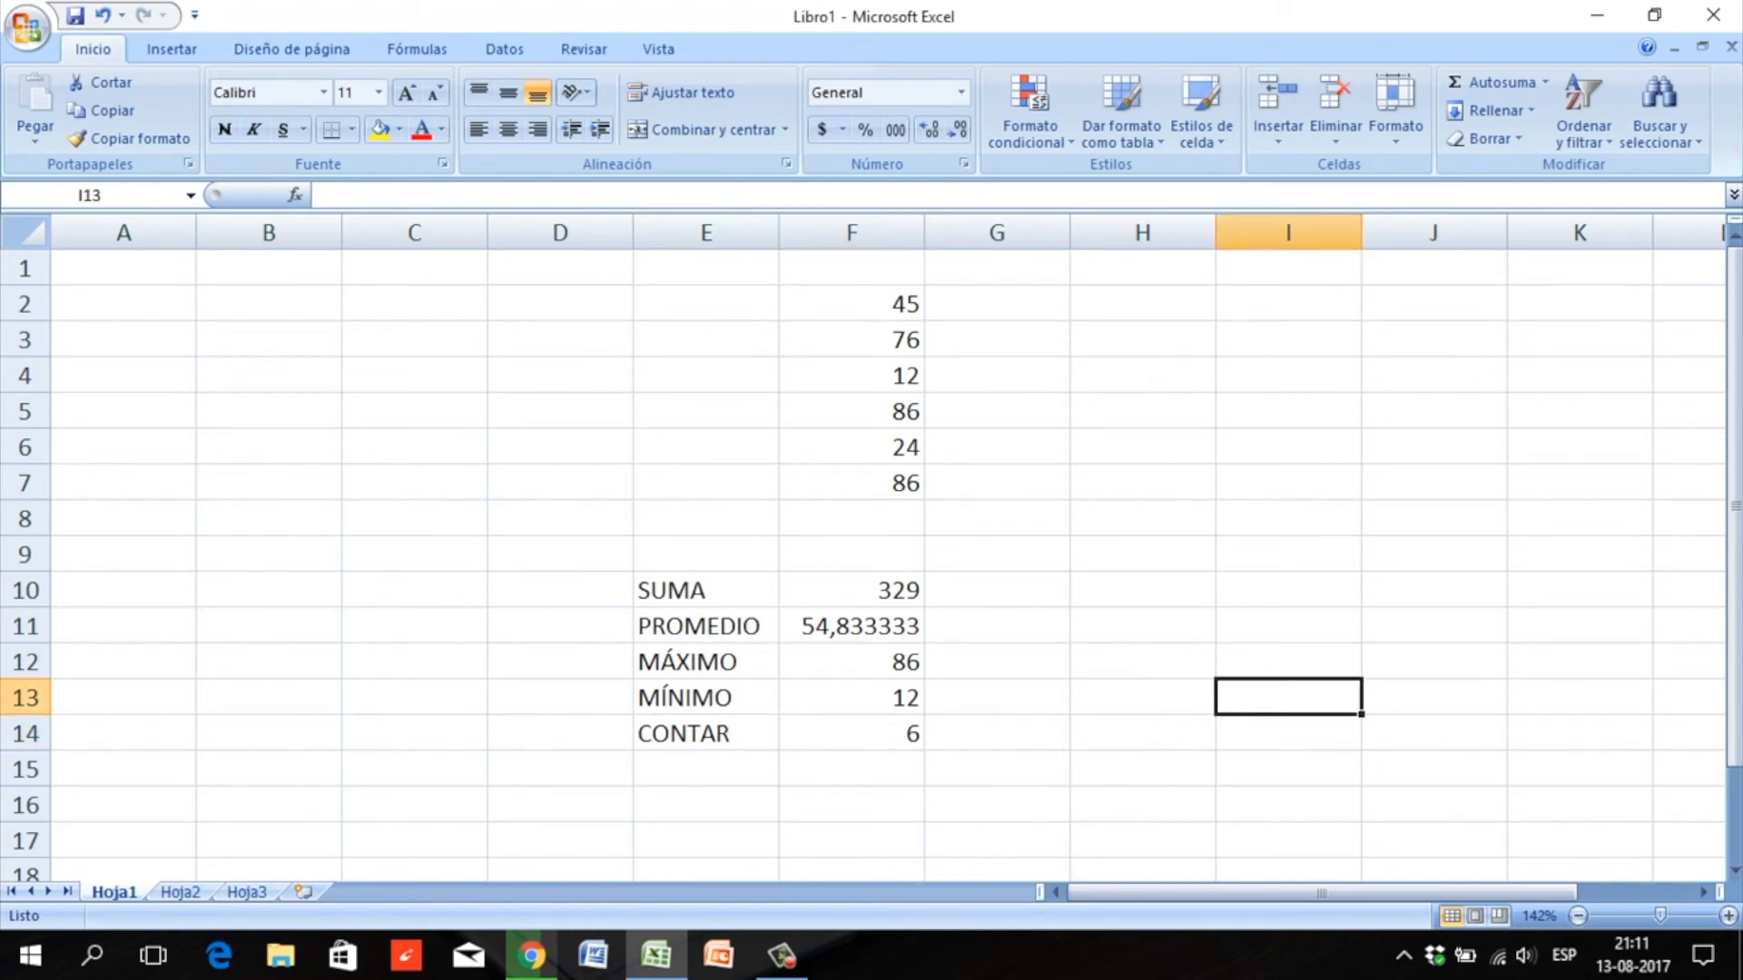
scroll(872, 545, down, 1)
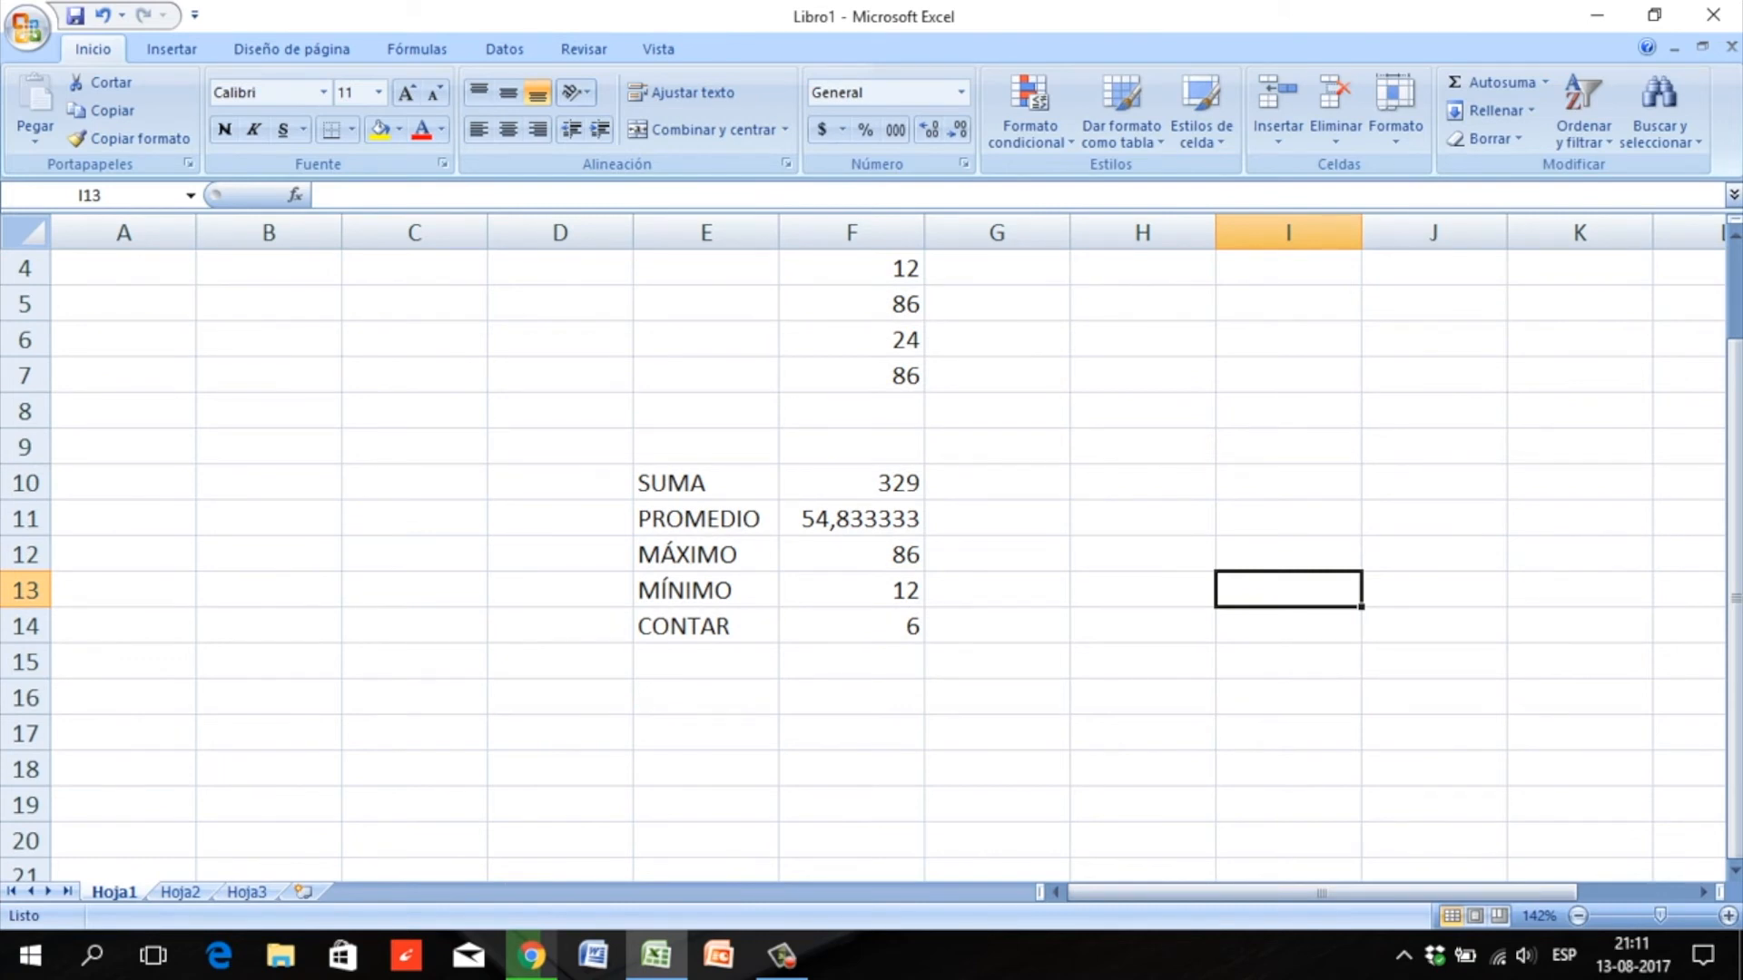
scroll(871, 544, down, 1)
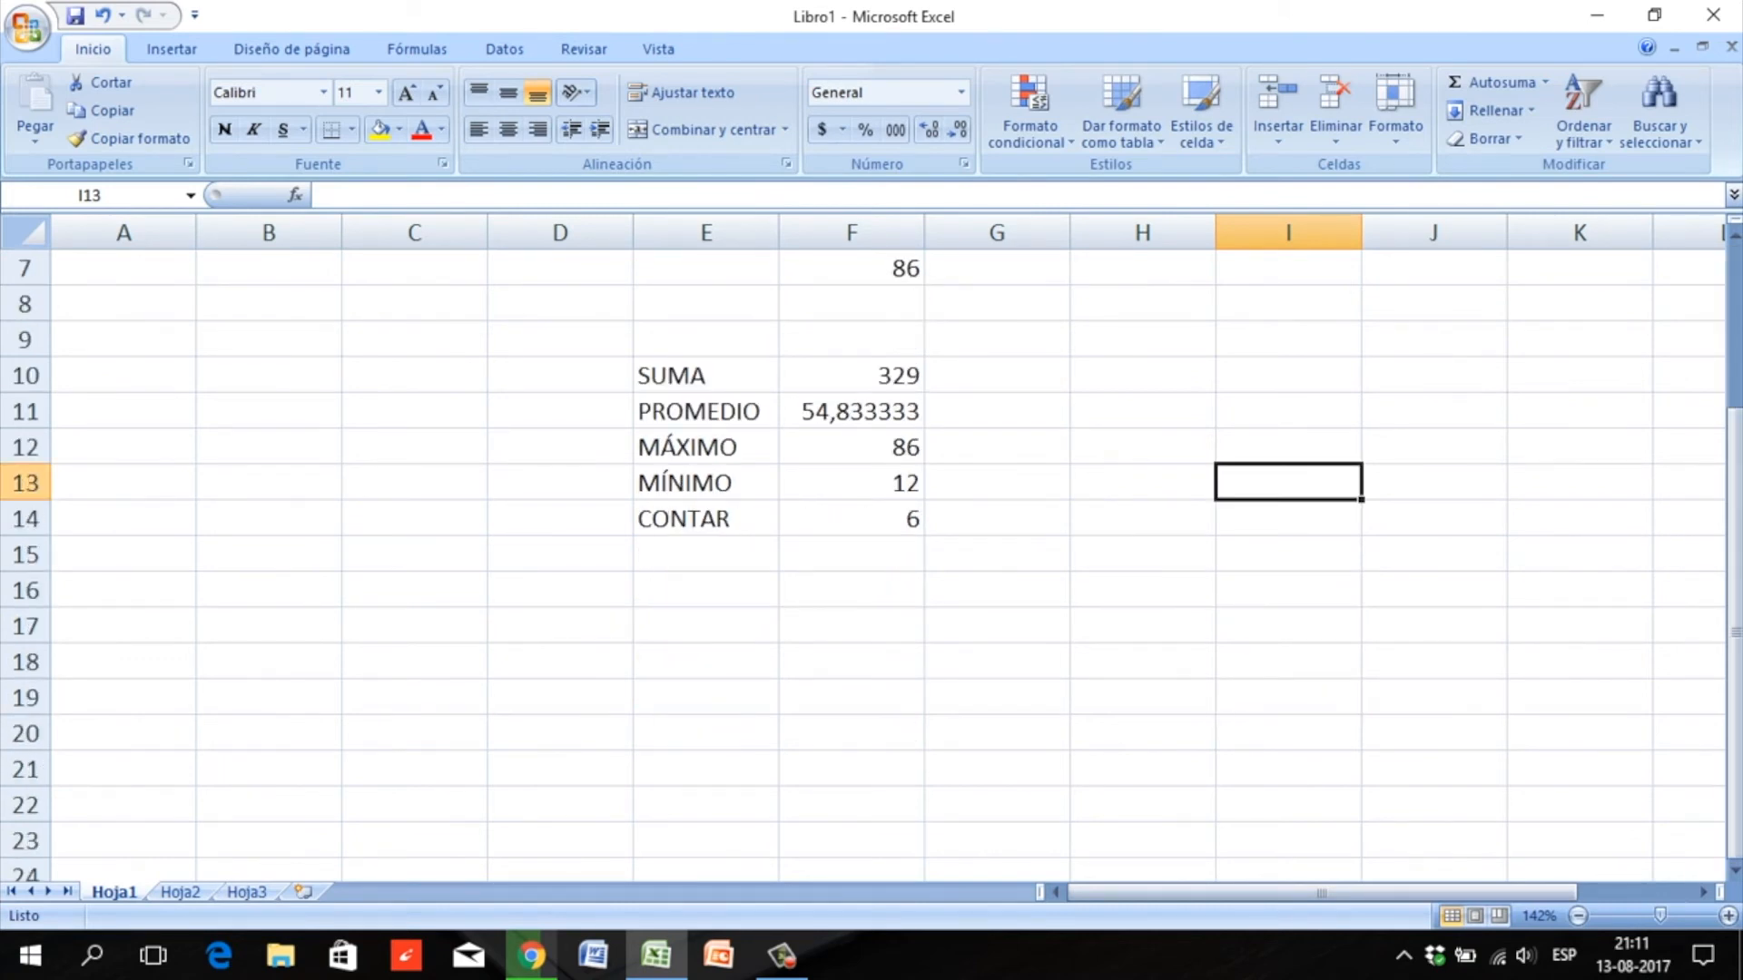
drag(1734, 467, 1735, 304)
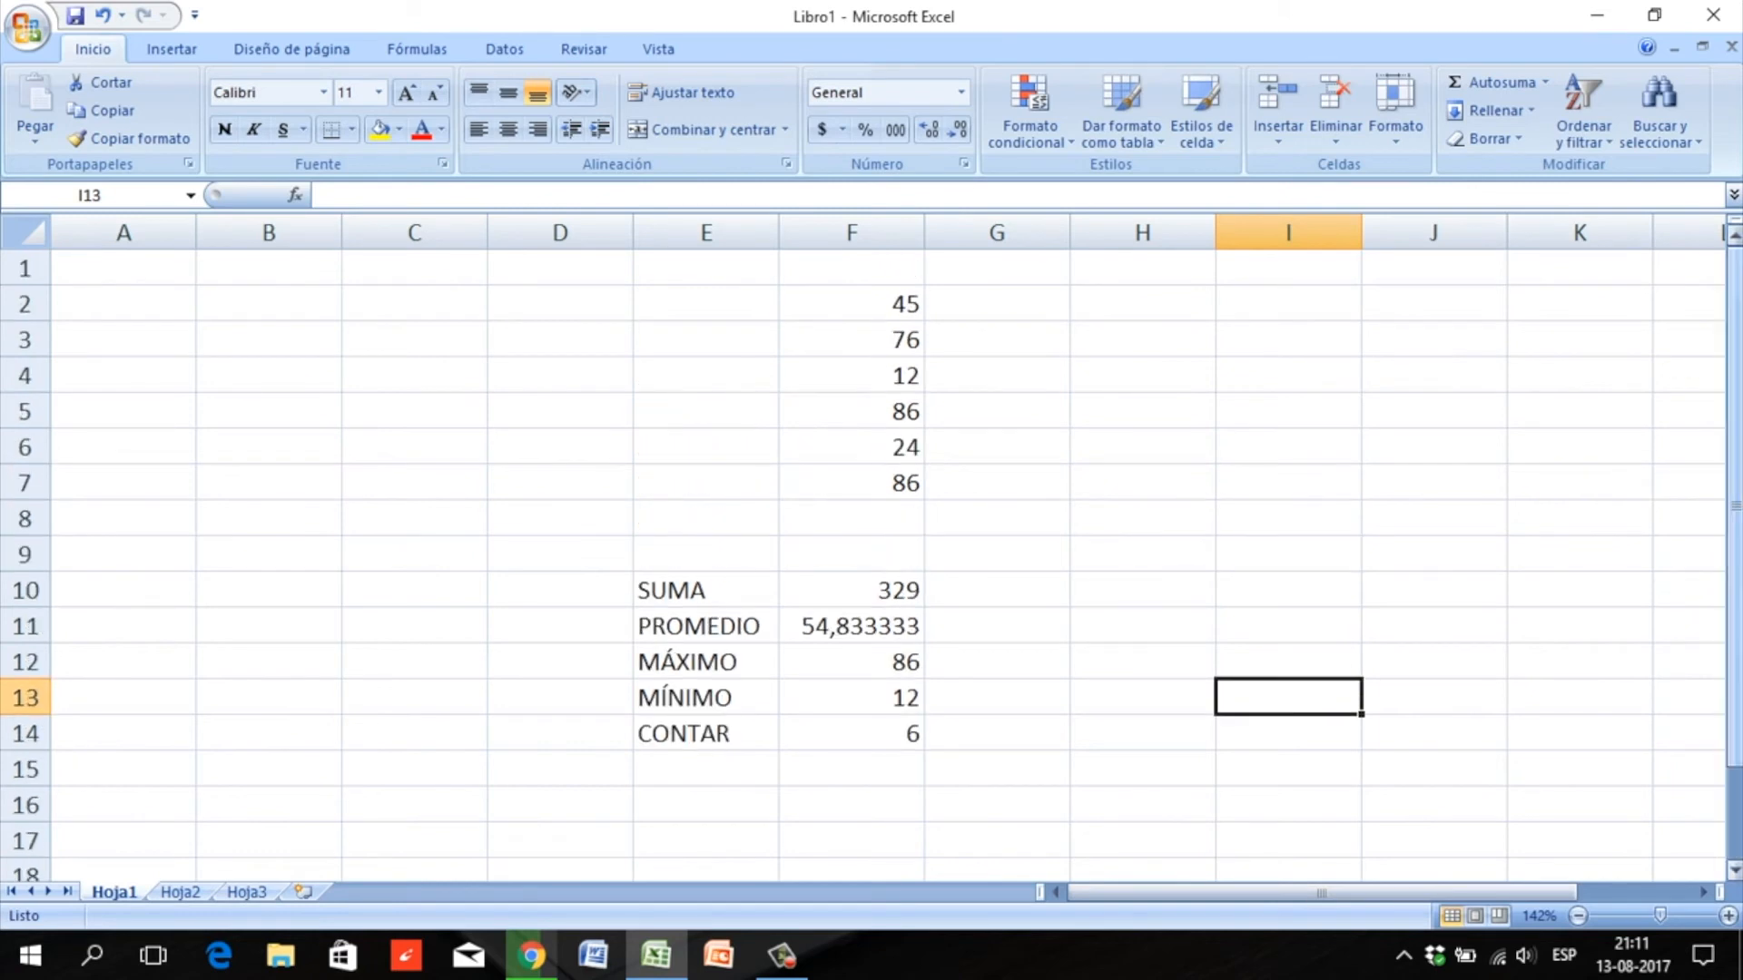
- Delete the five formula results in the range F10:F14, keeping the labels beside them
drag(852, 591, 851, 735)
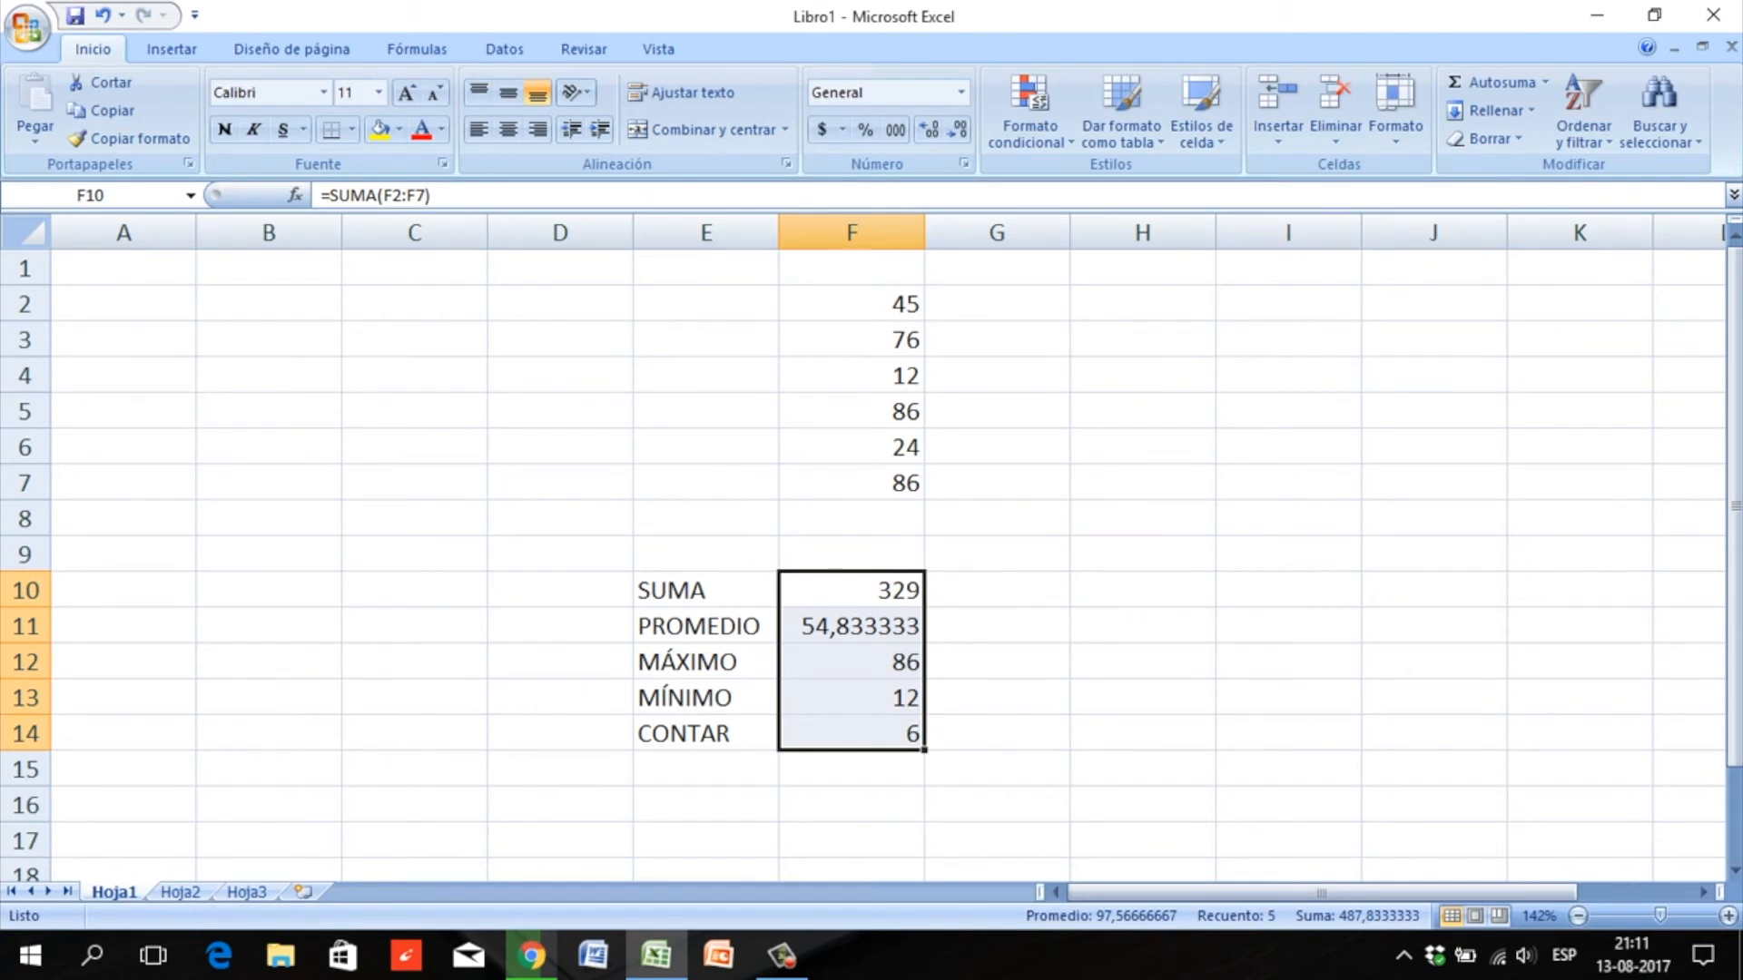
key(Delete)
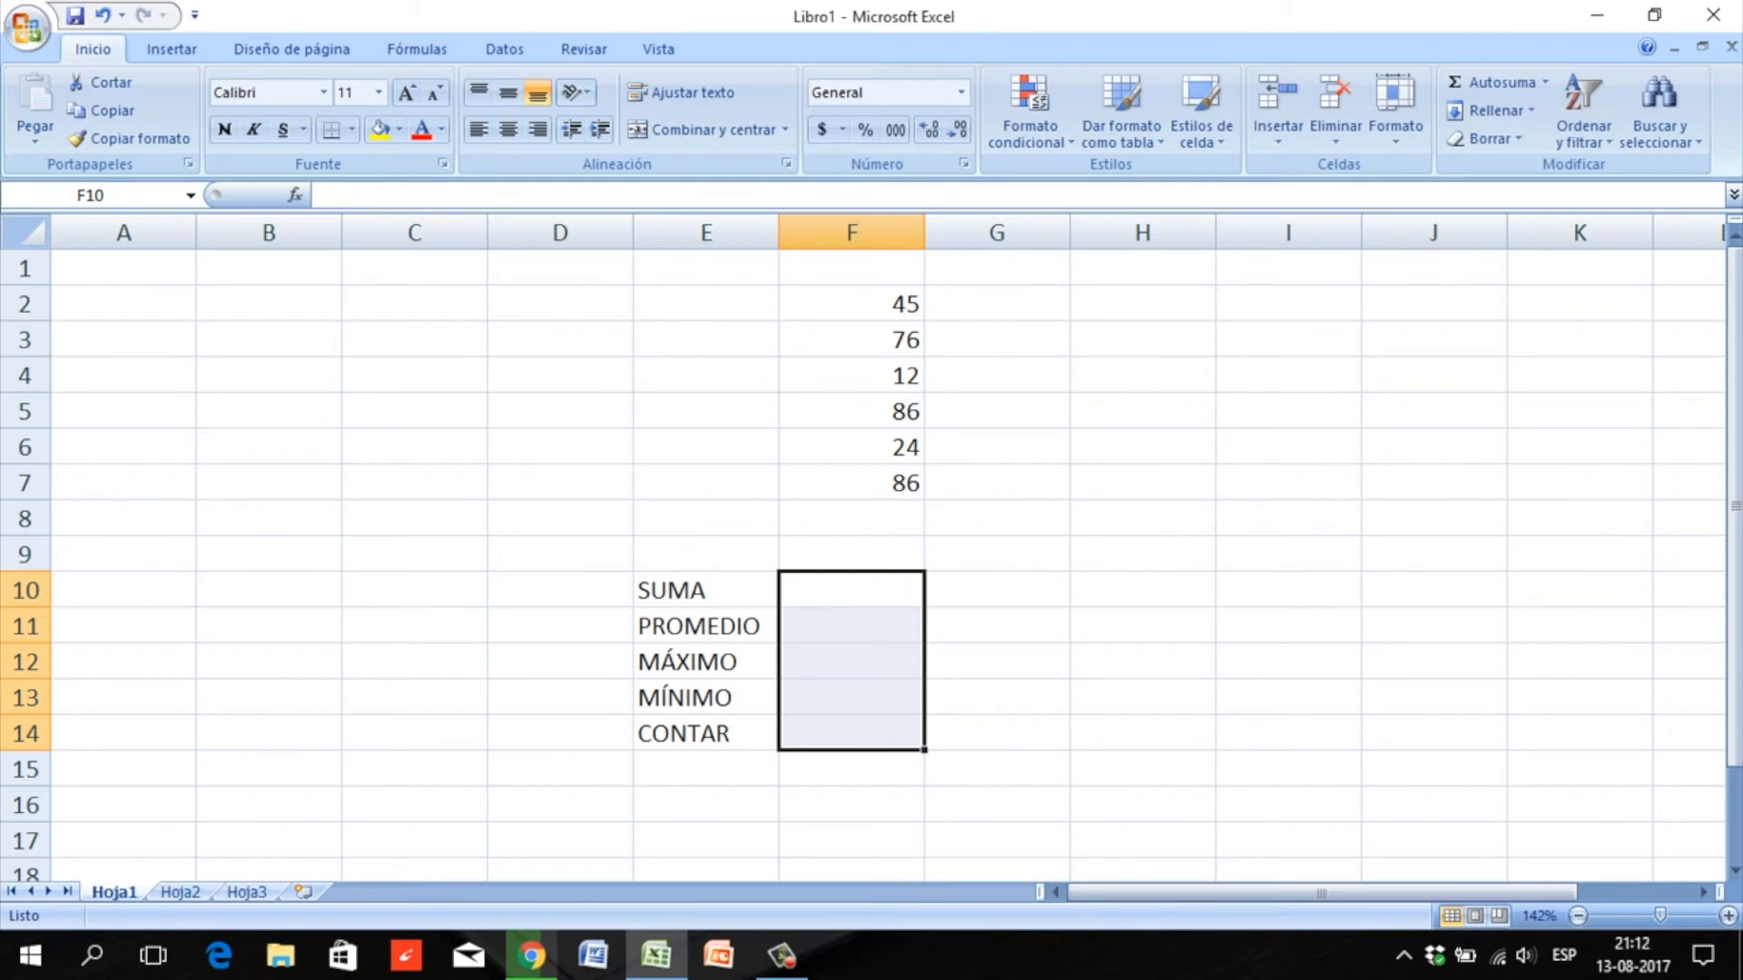
click(1143, 662)
- Sum the numbers in cell F10 with the Autosuma function, correcting its range to F2:F7
click(852, 590)
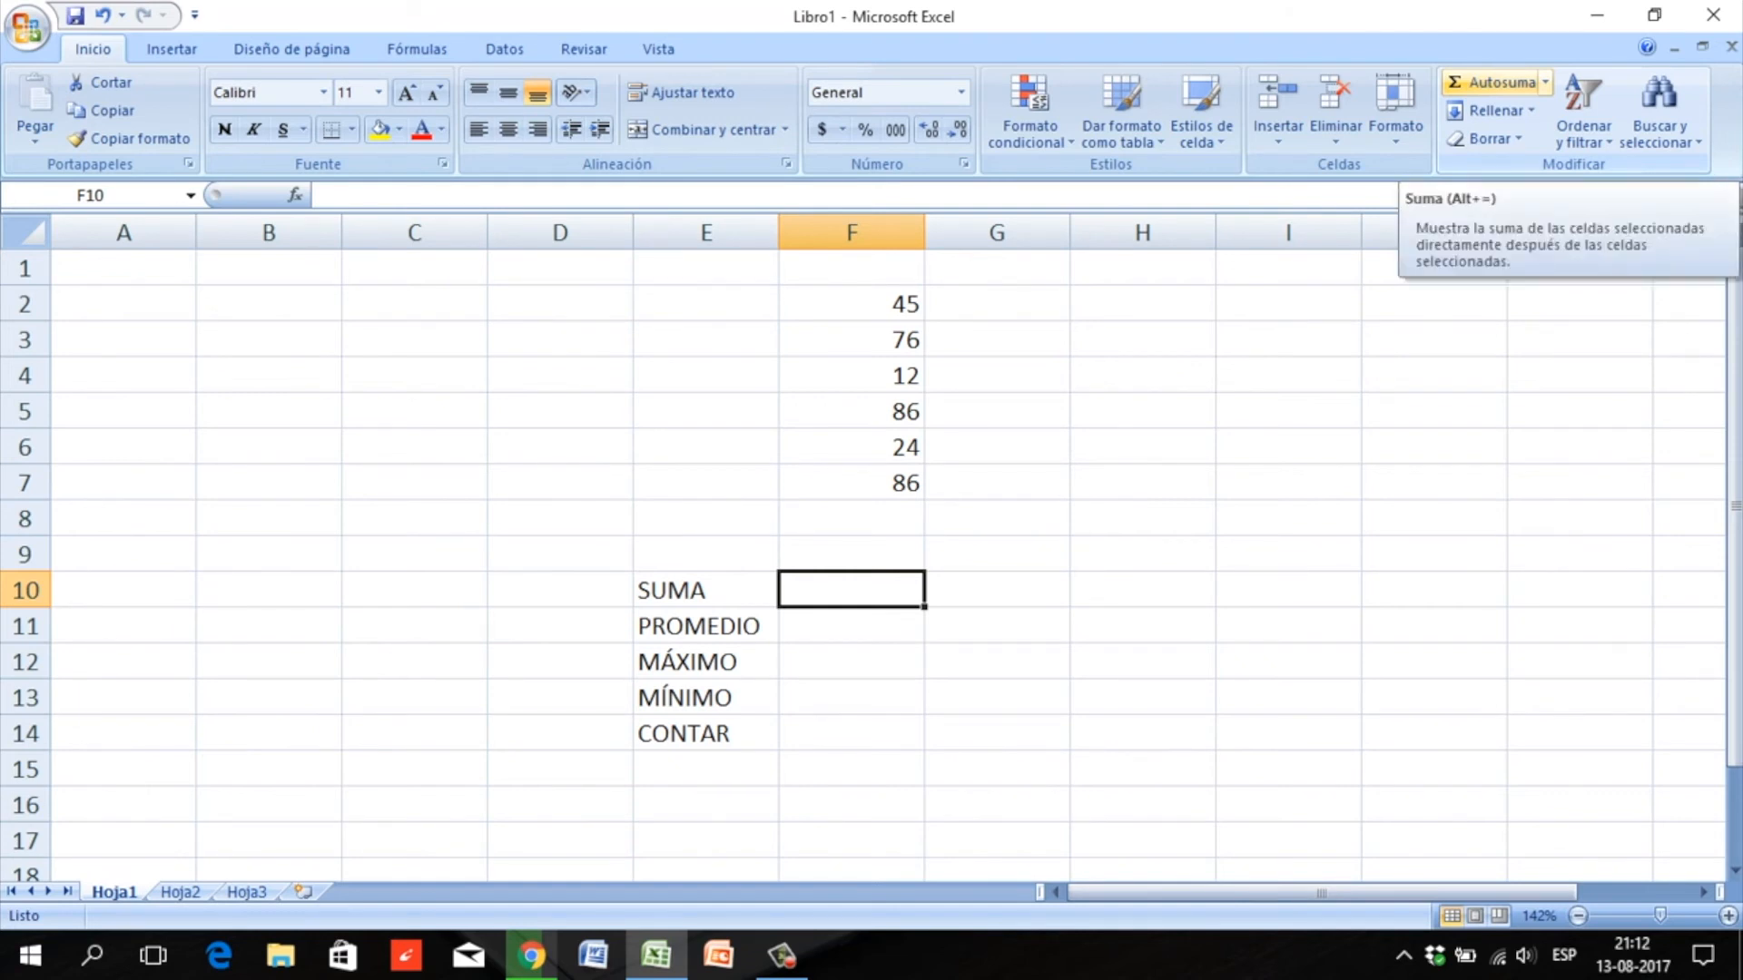
key(alt+equal)
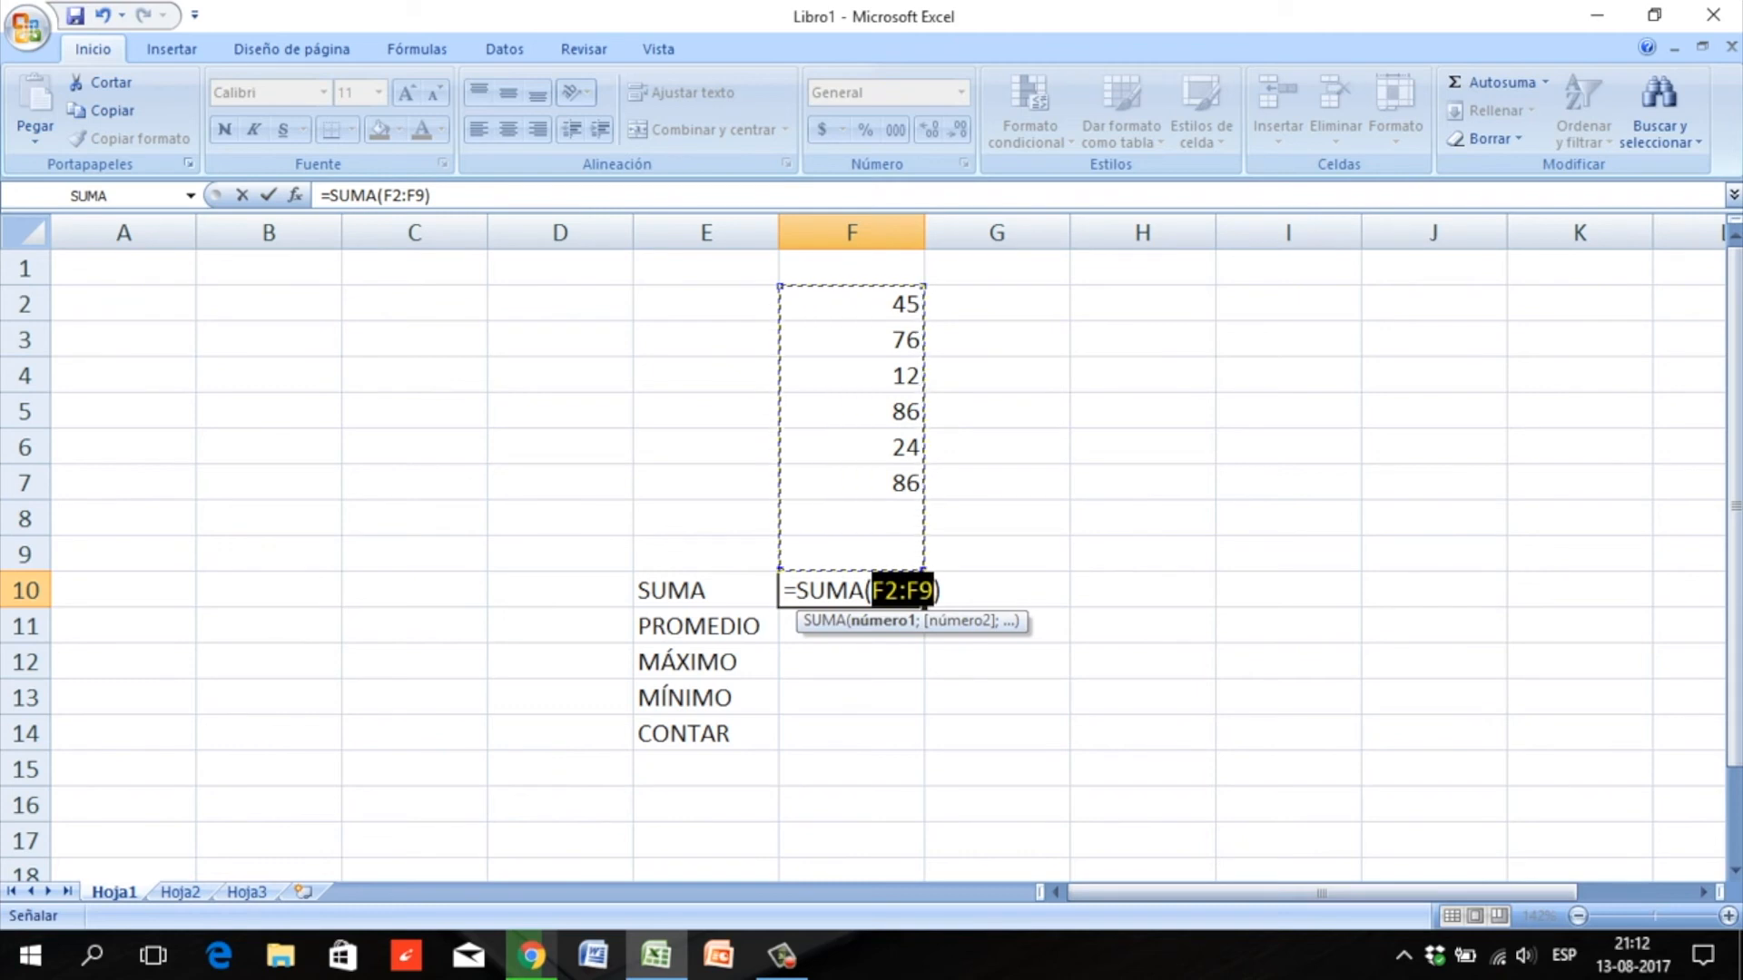
key(F2)
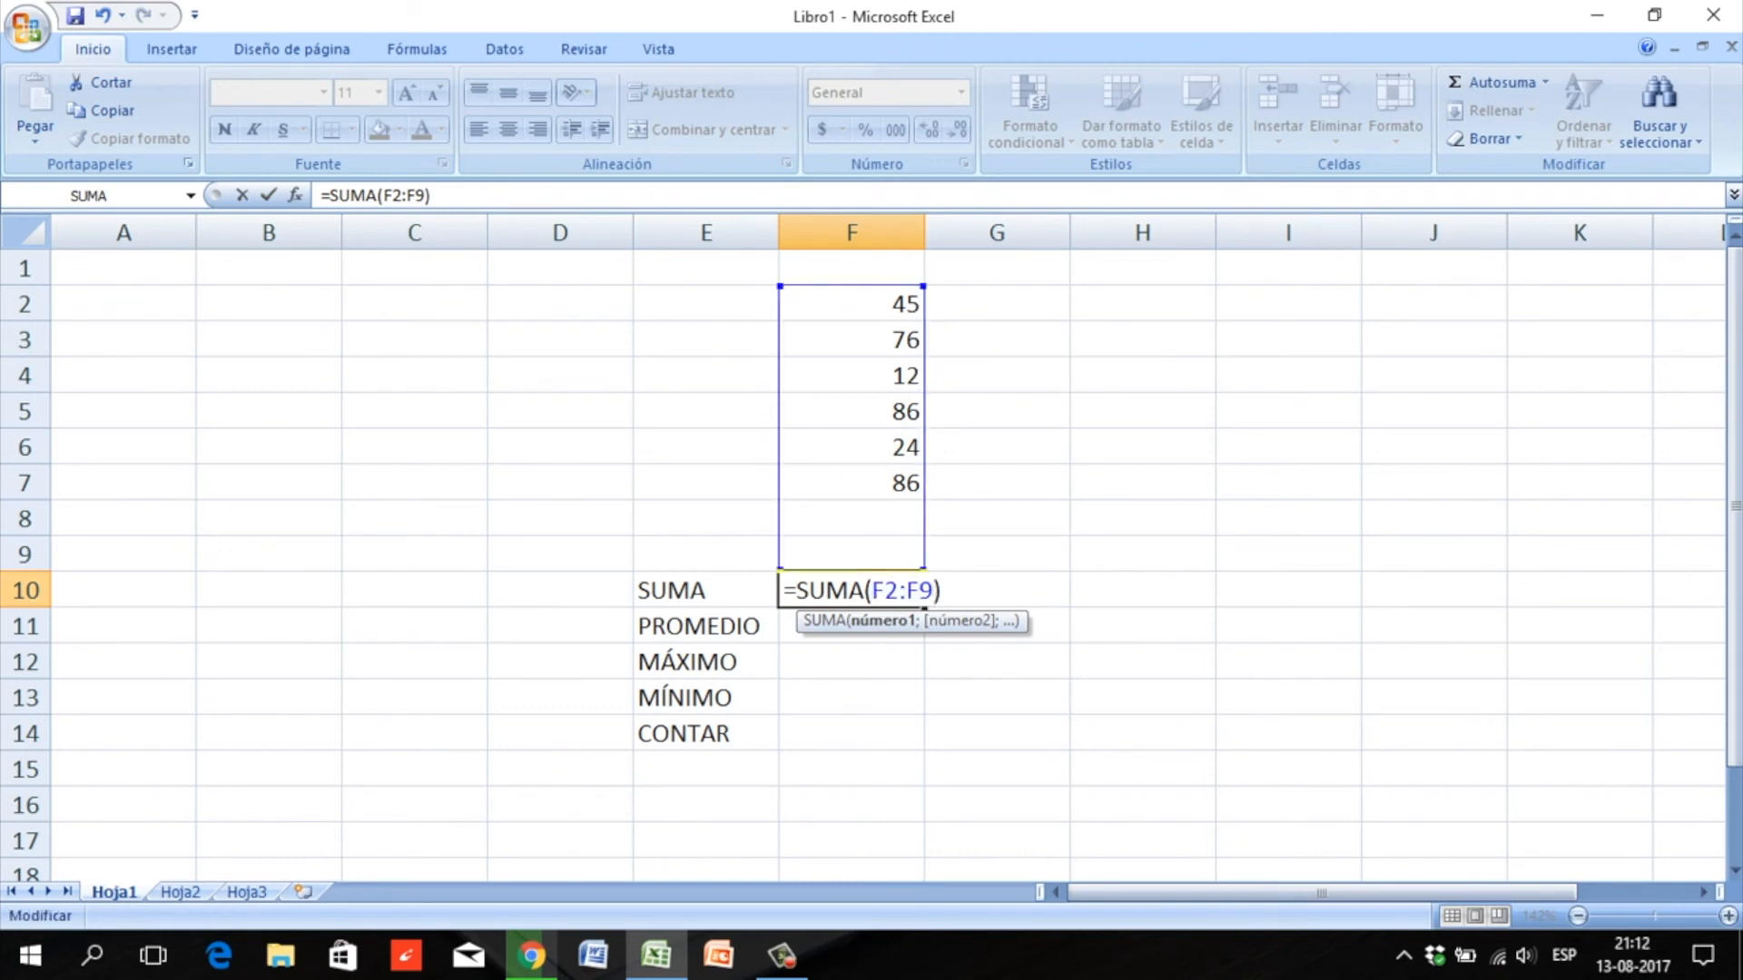
key(BackSpace)
text(7)
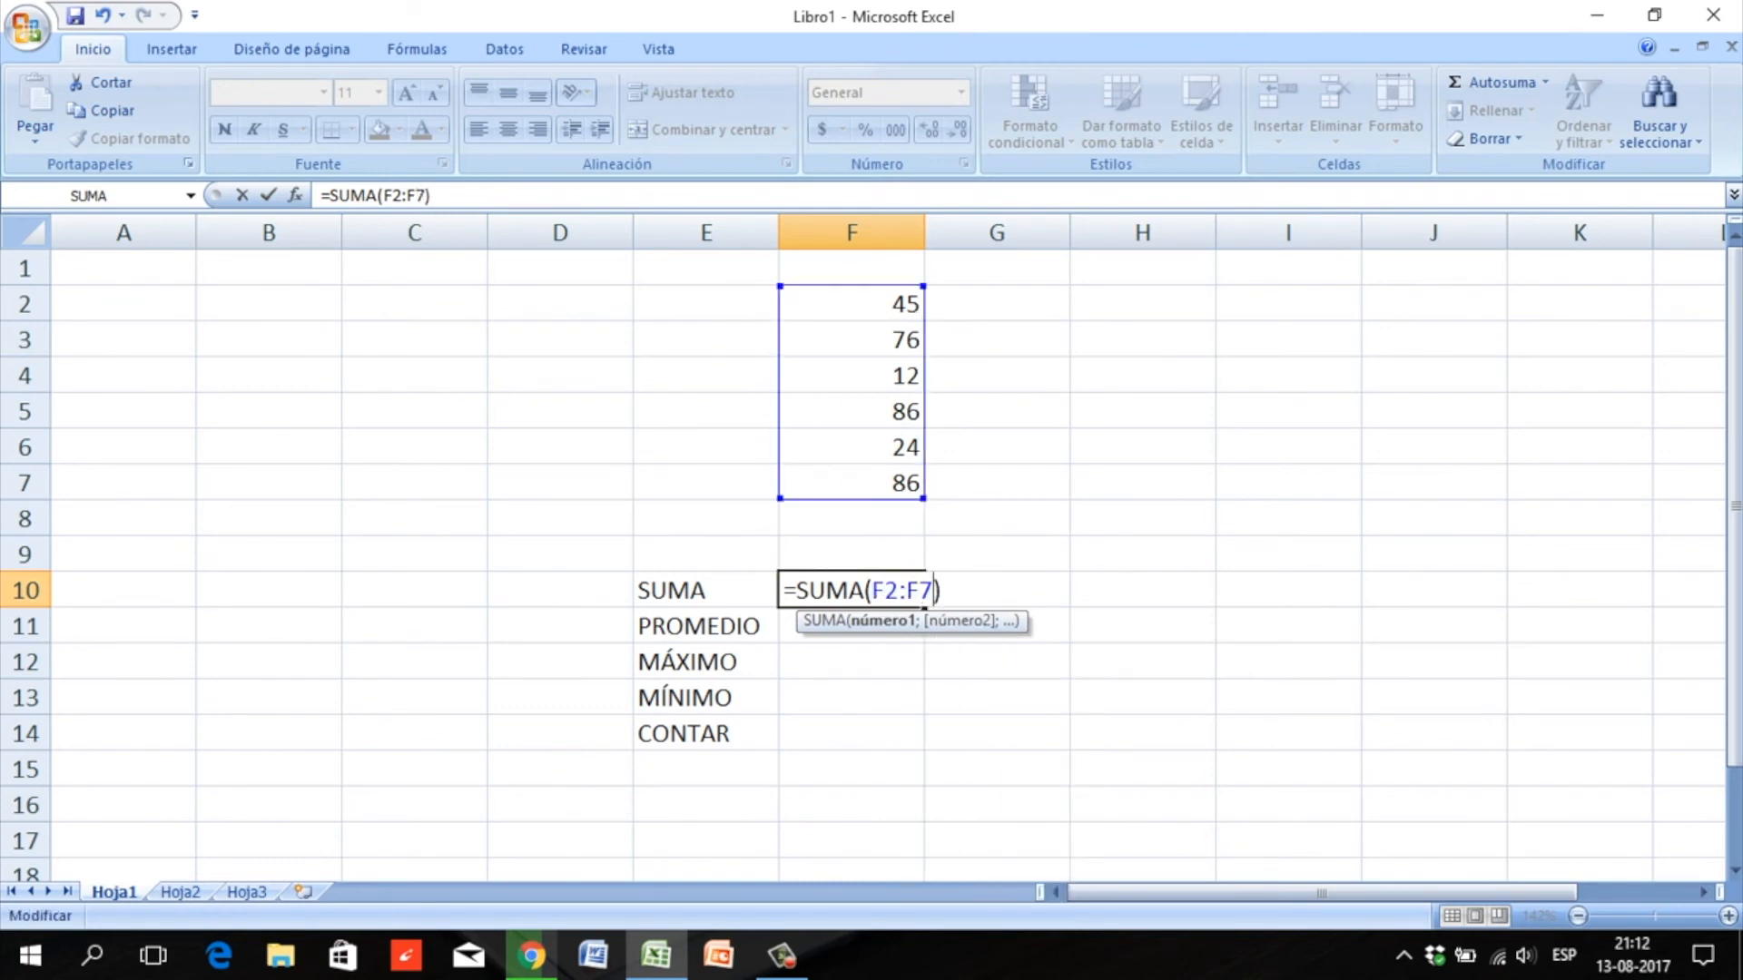
key(Return)
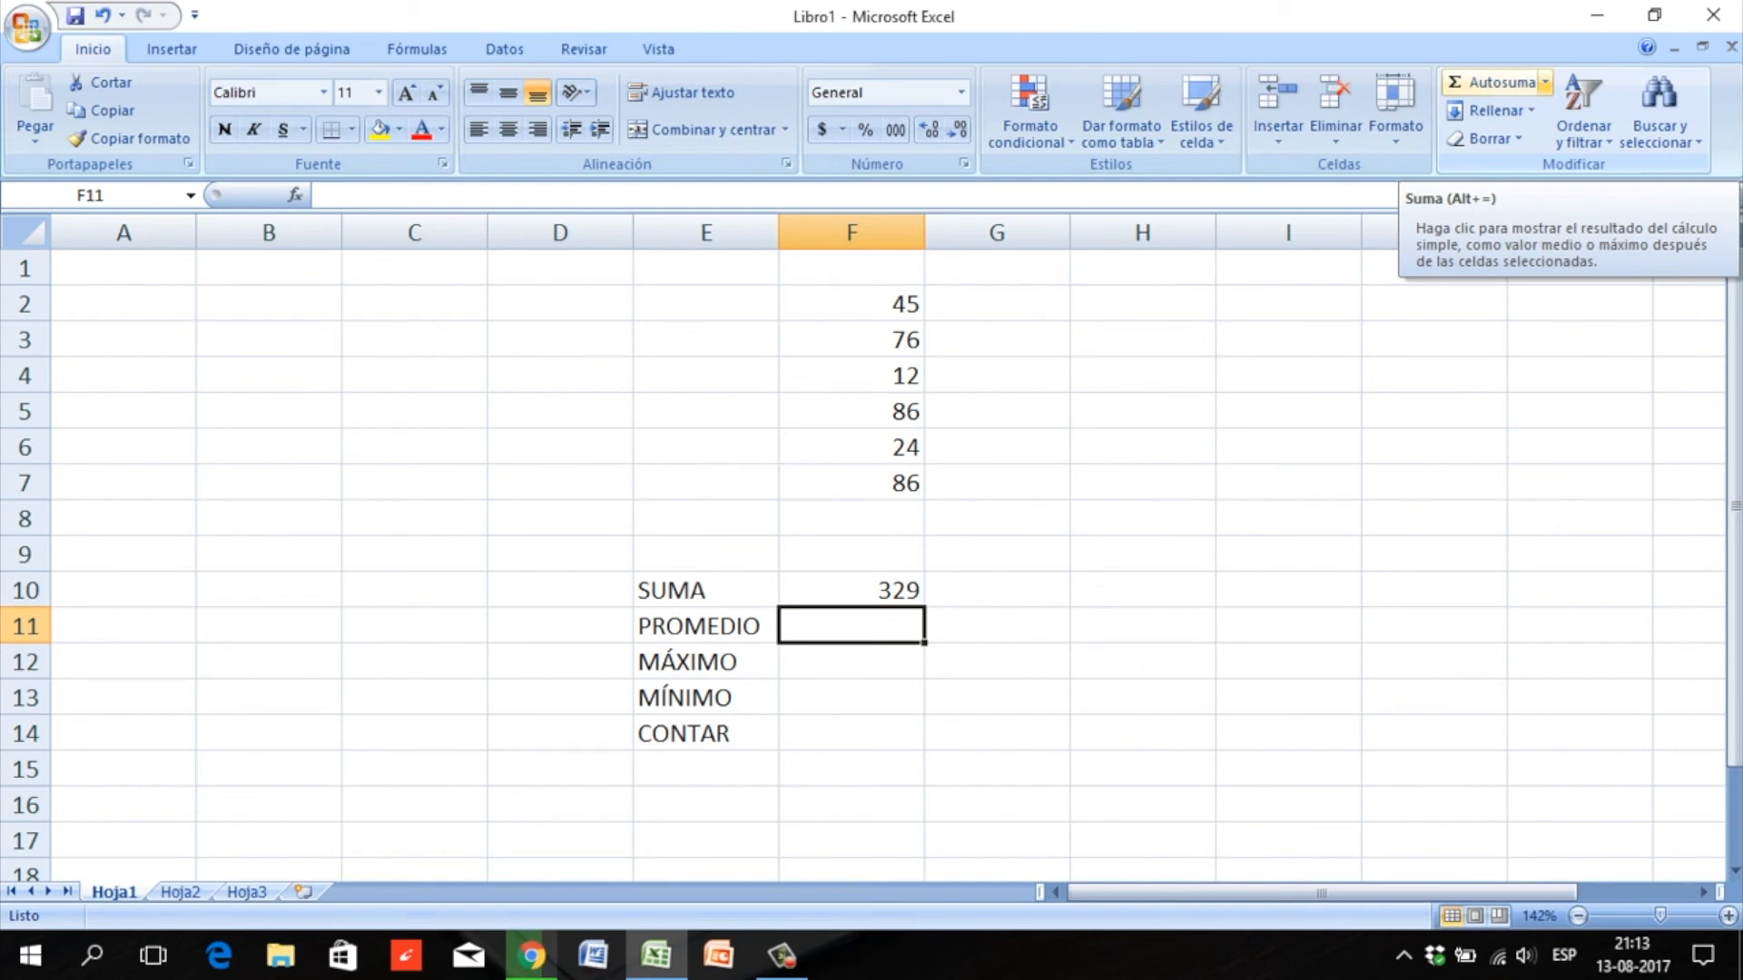
- Average the numbers in cell F11 with Autosuma's Promedio function, correcting its range to F2:F7
click(1543, 82)
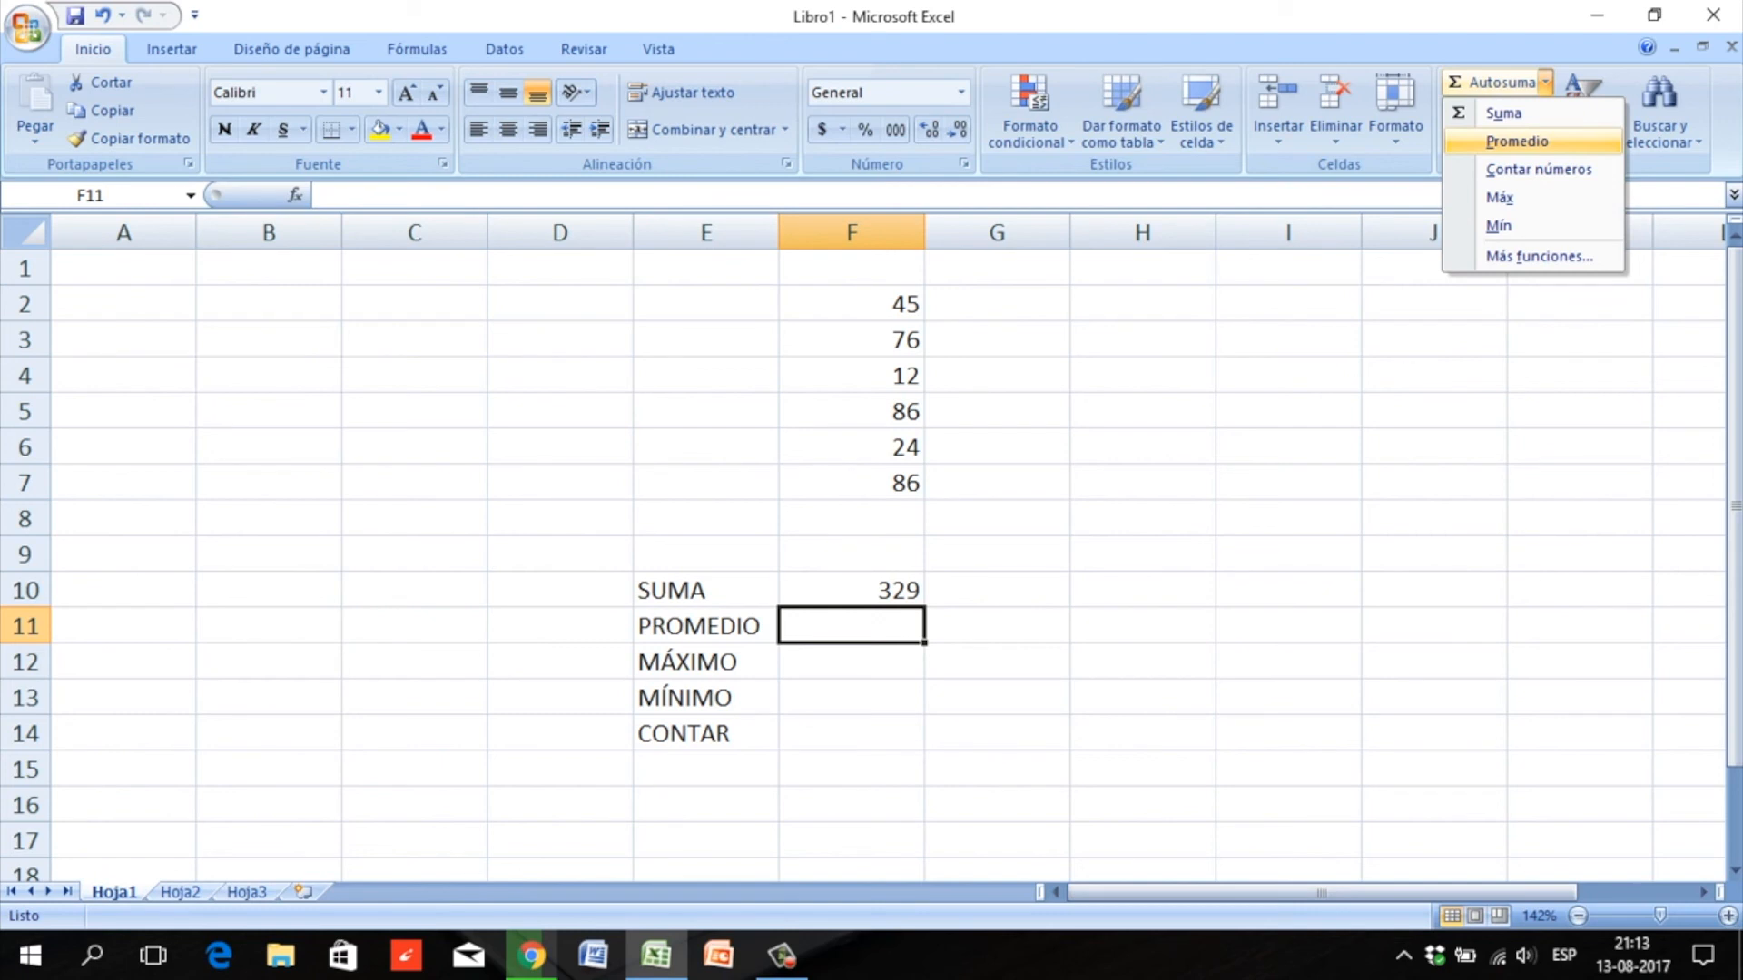
click(1517, 141)
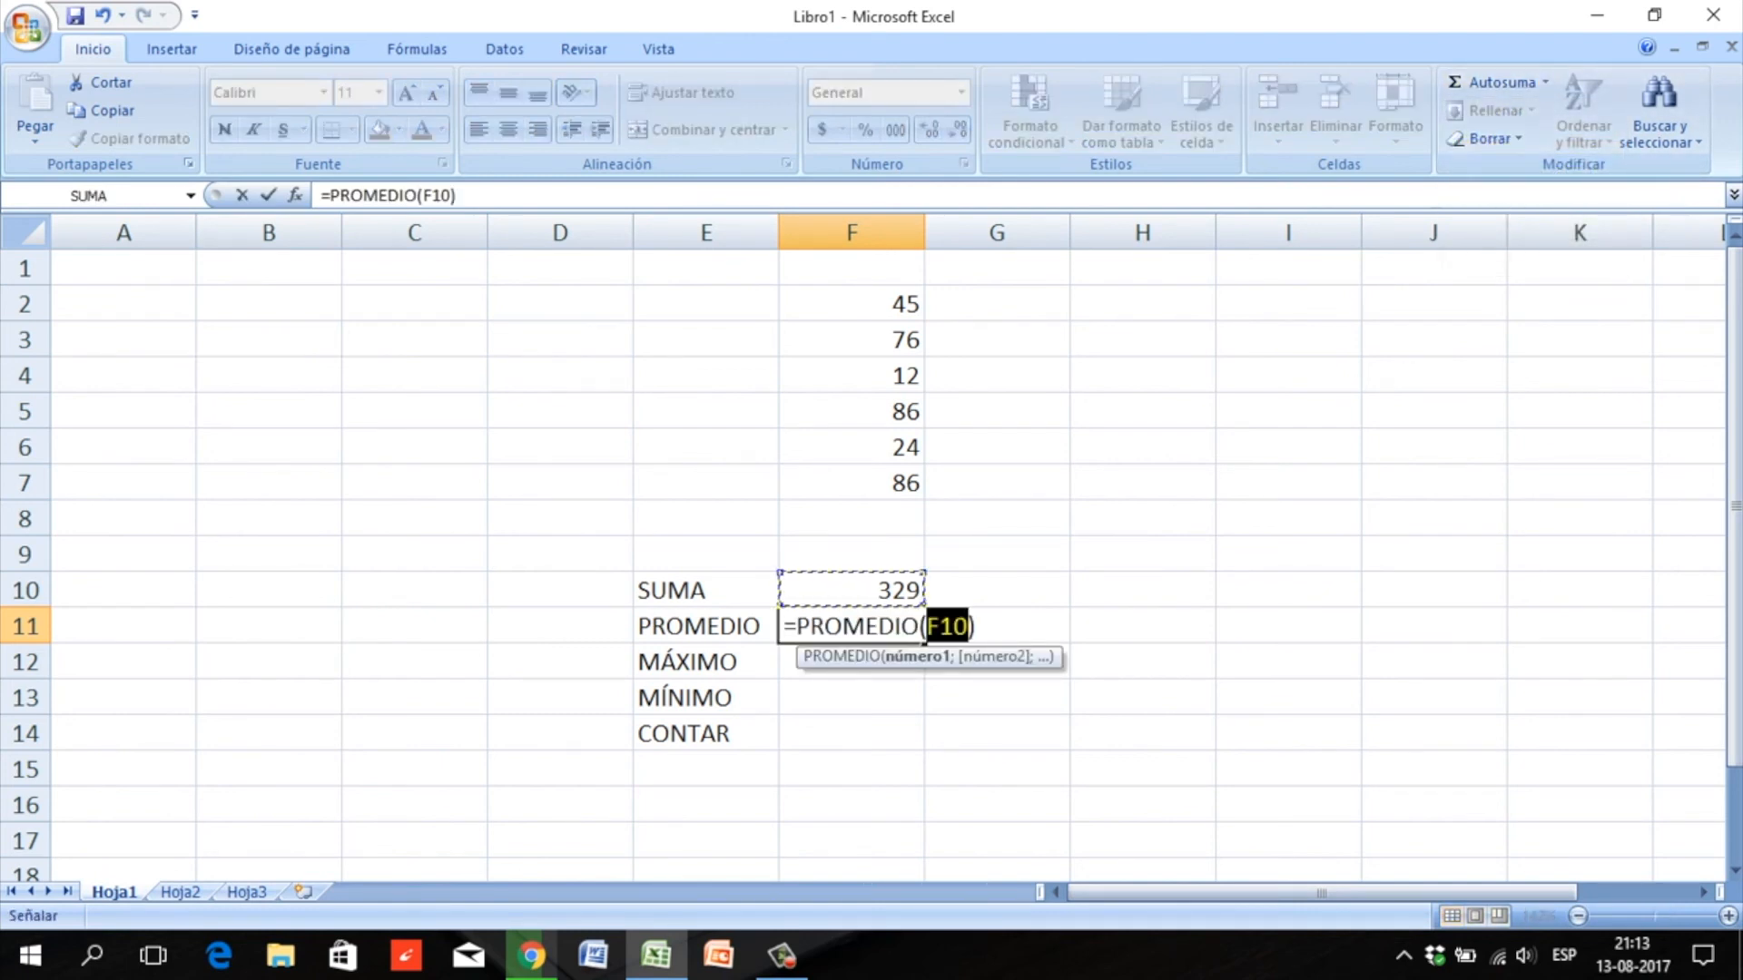
drag(853, 304, 918, 498)
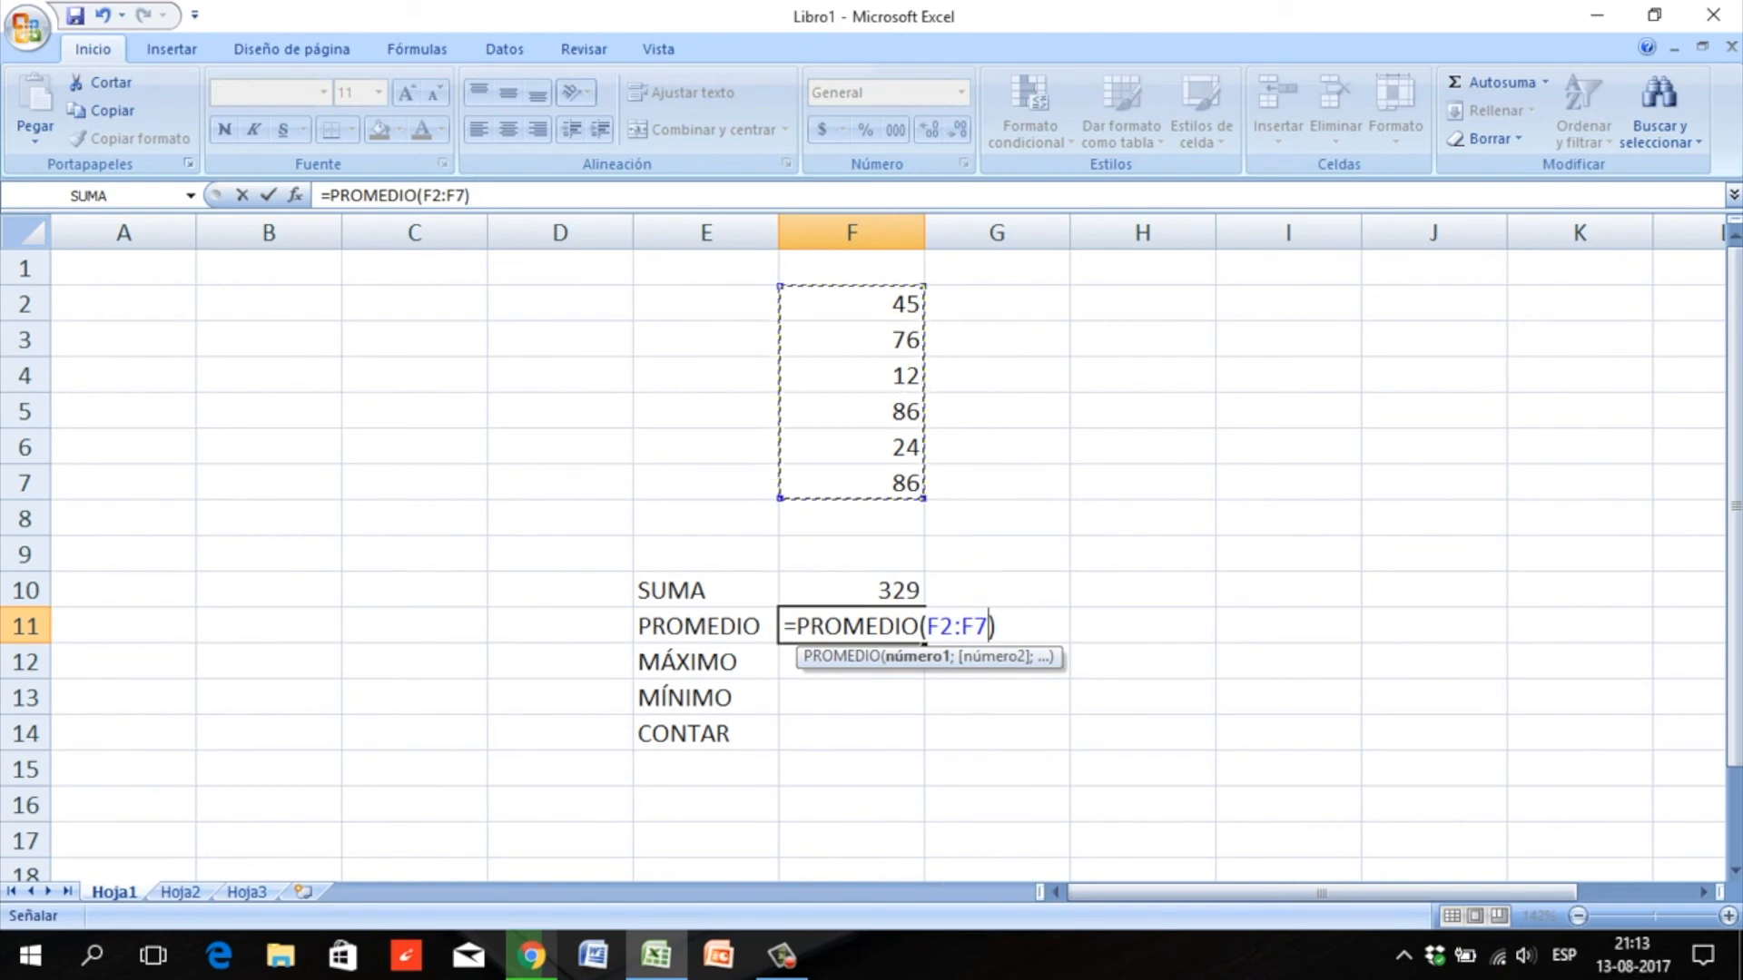
key(Return)
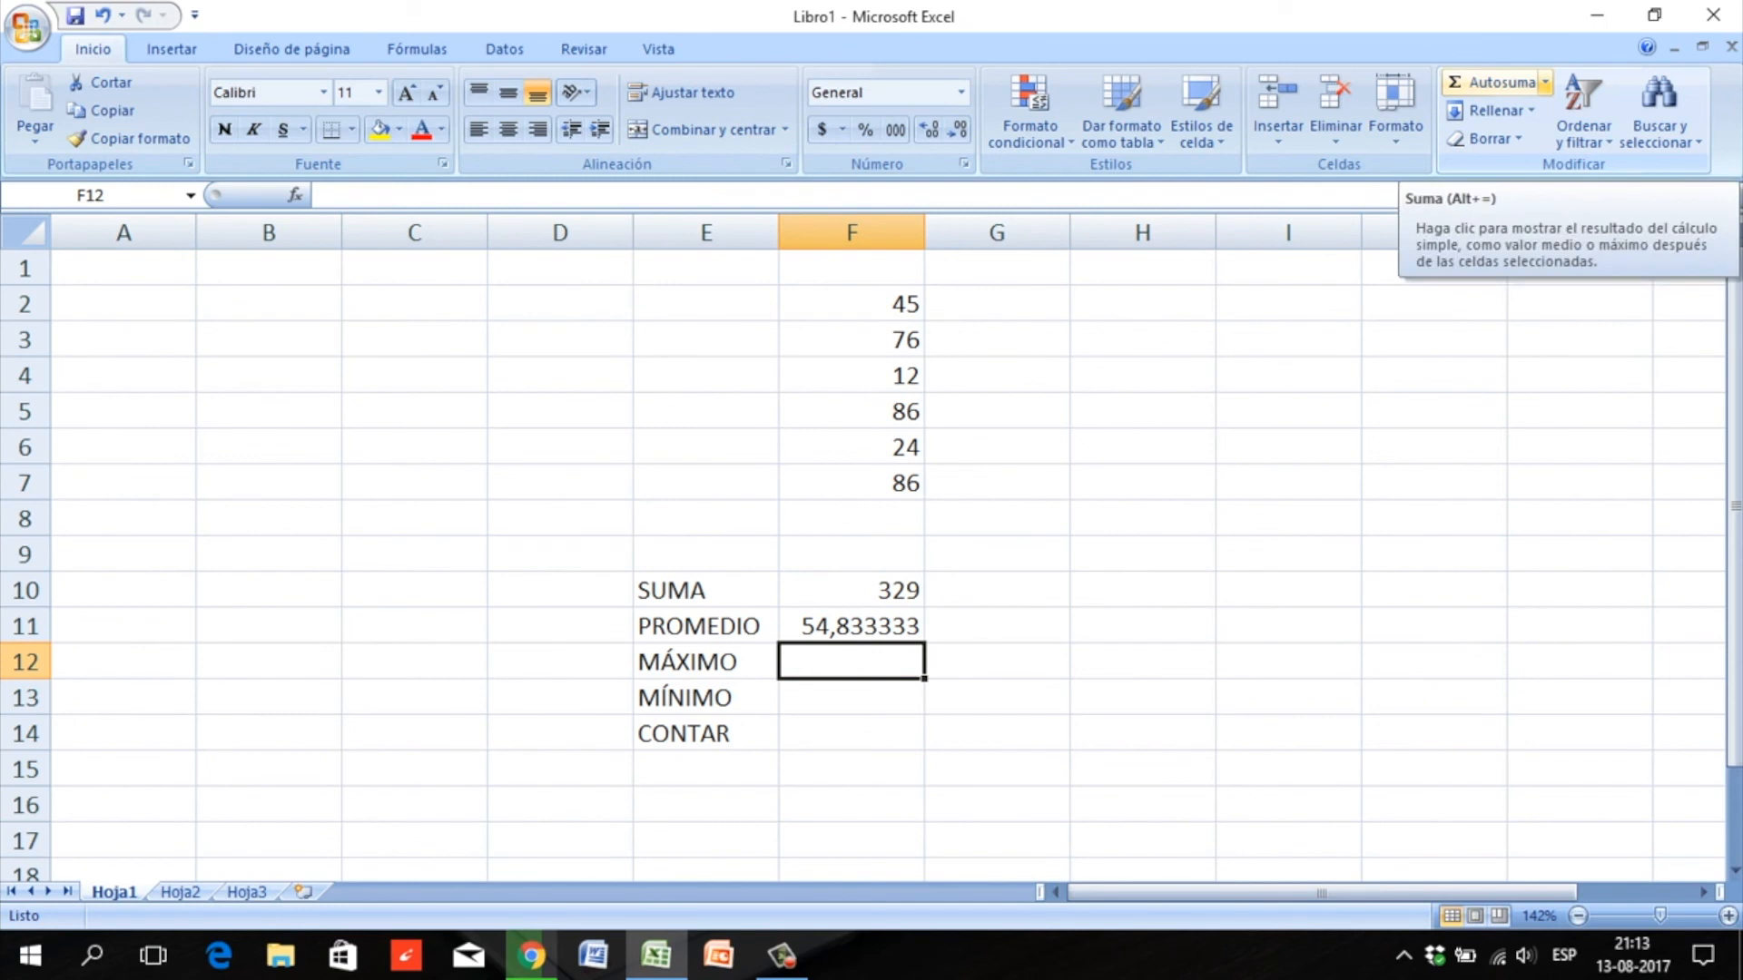
- Start inserting a function in cell F12 through Autosuma's Más funciones option and search for "Máximo"
click(1544, 81)
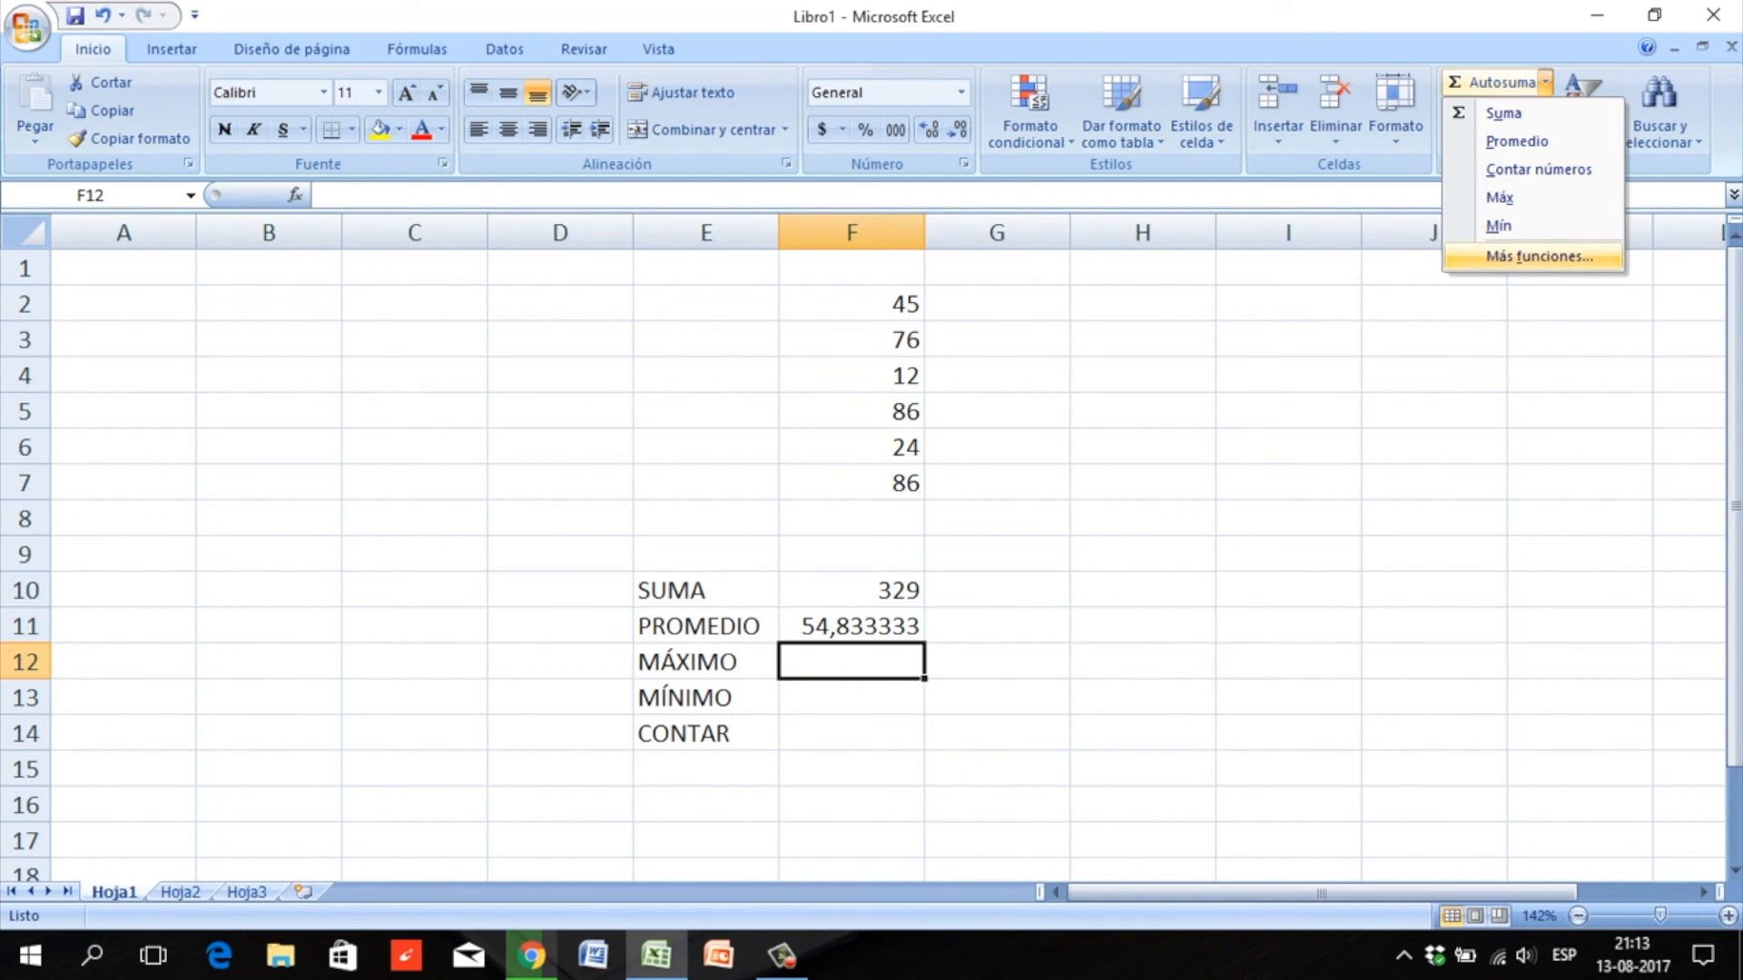
click(1539, 256)
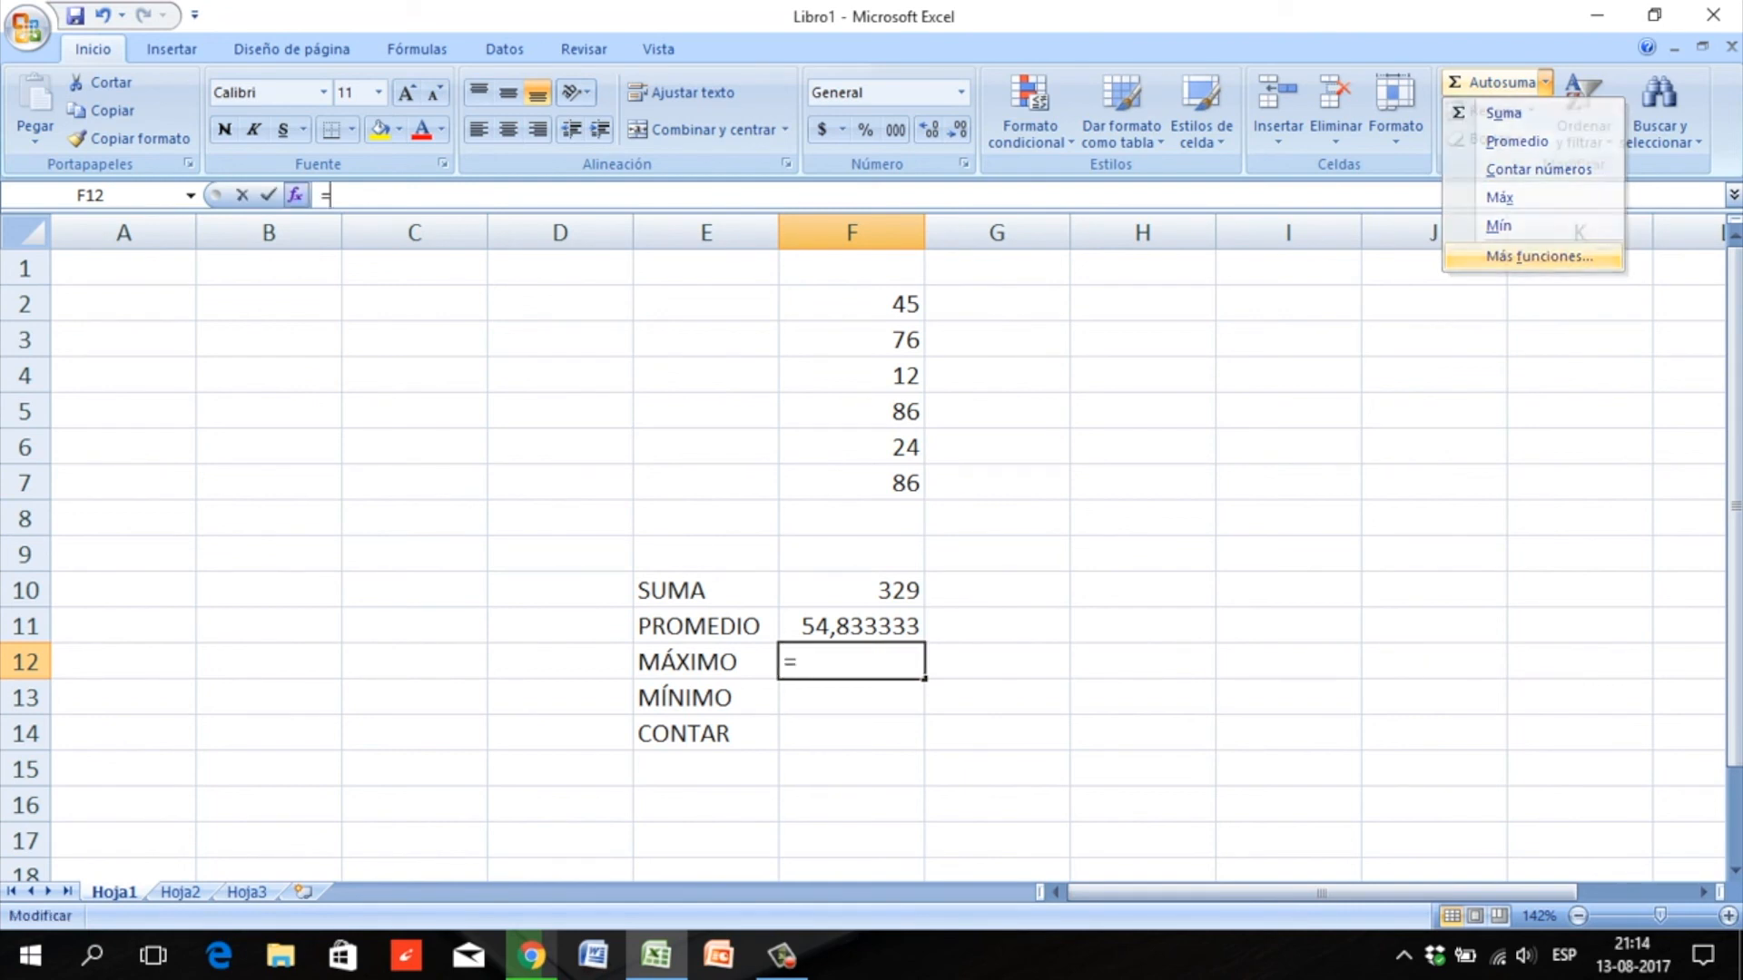
drag(560, 406, 1224, 312)
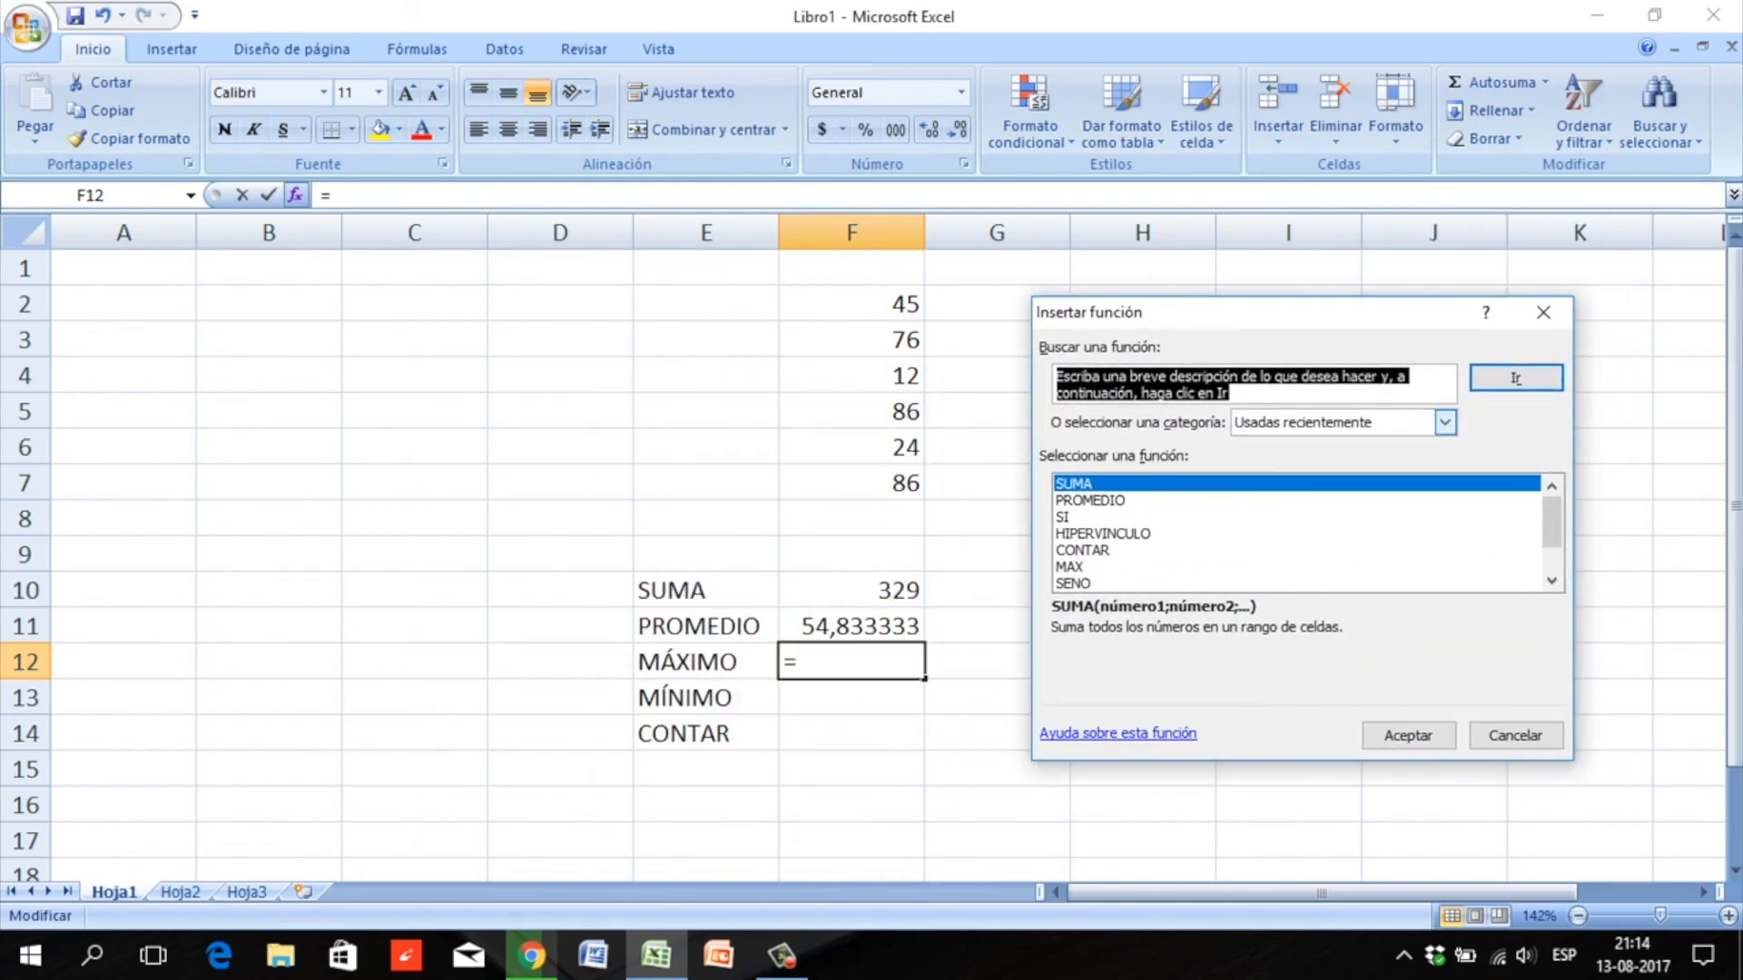
click(1228, 393)
drag(1229, 393, 1055, 378)
text(M)
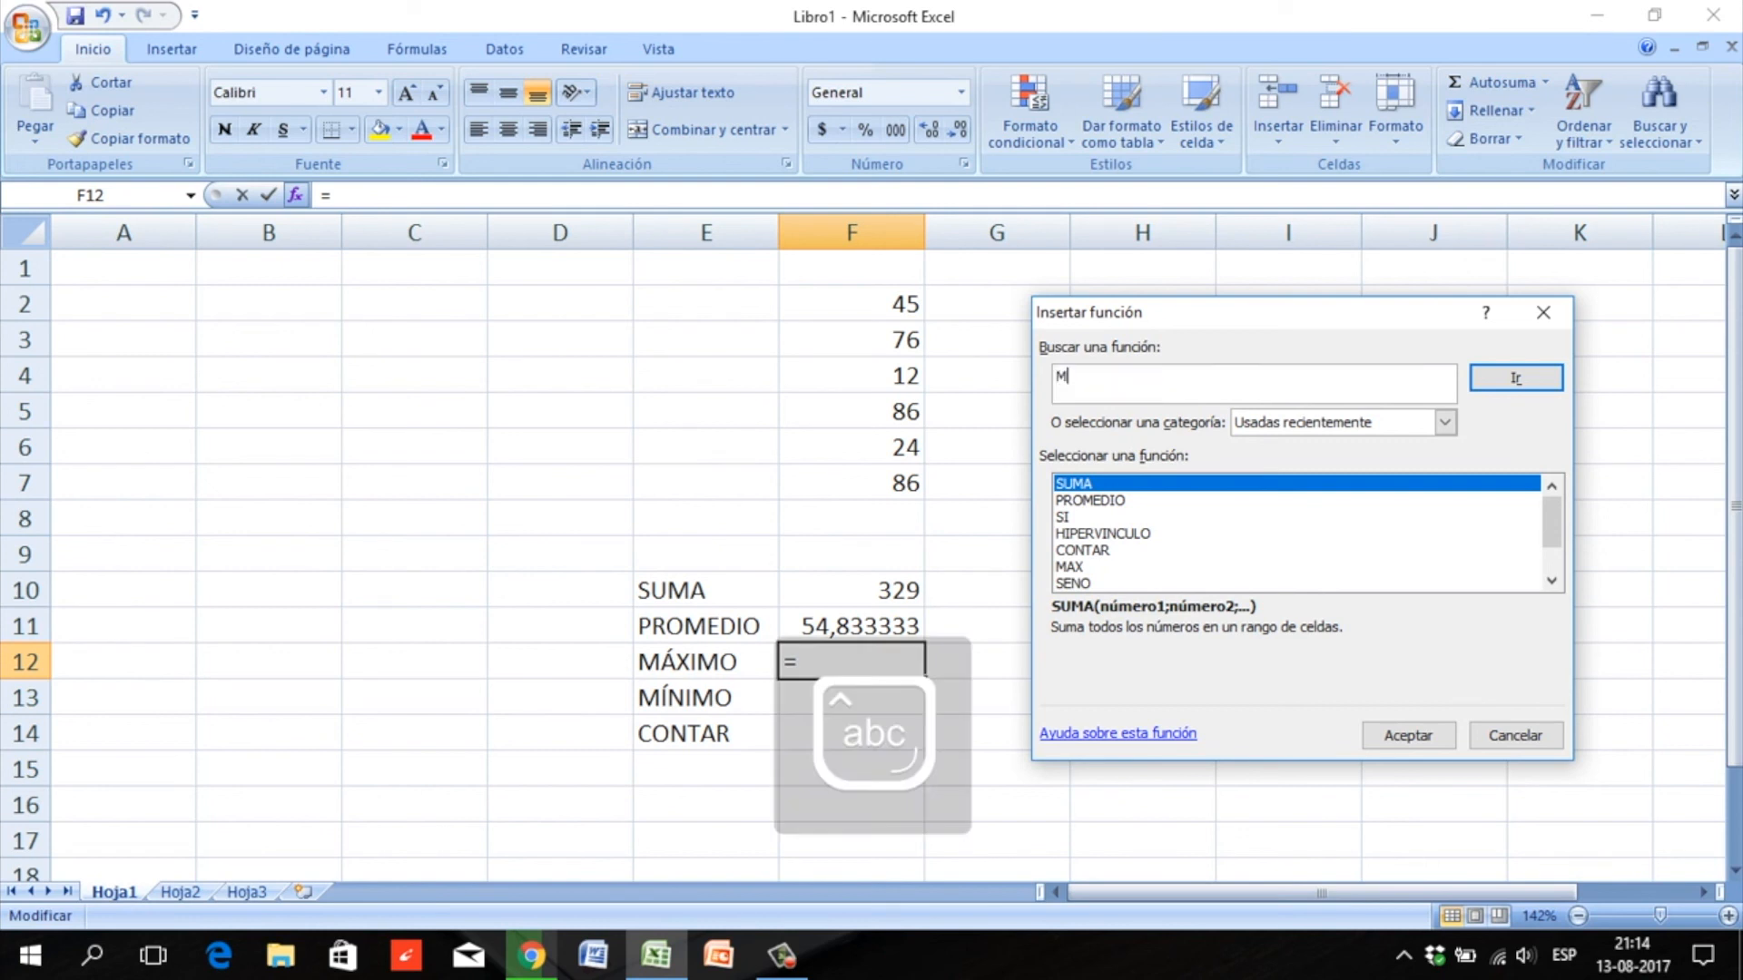
text(áximo)
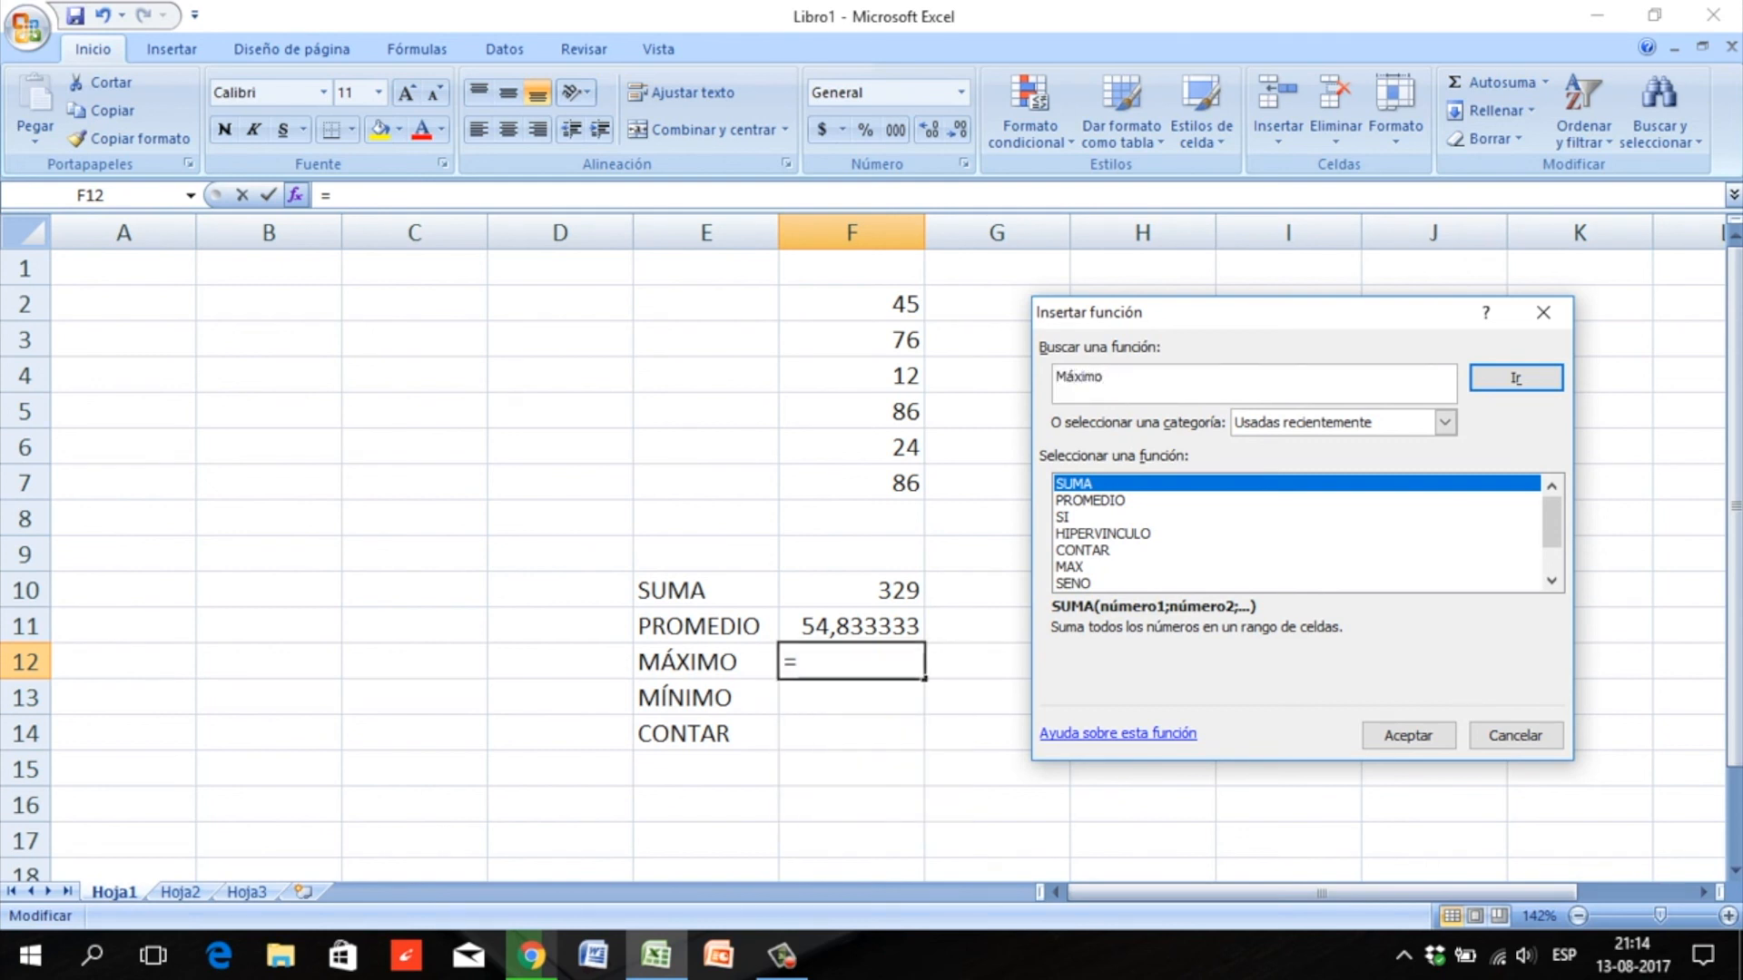
click(1515, 378)
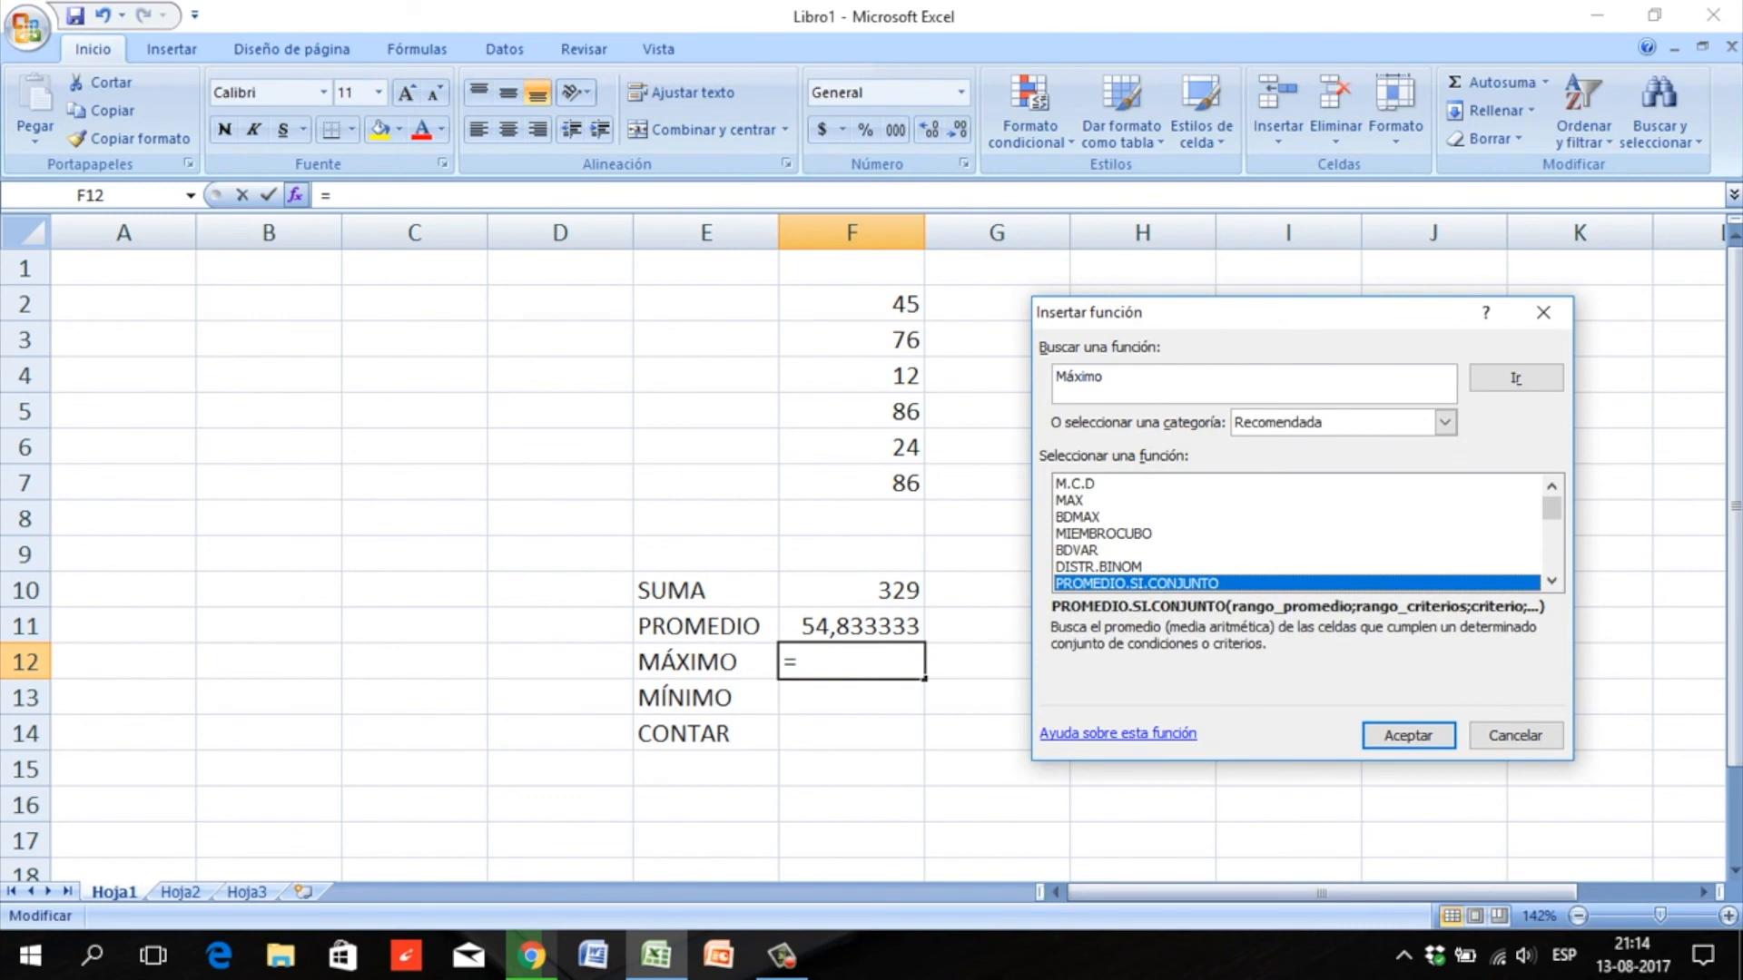
- Insert the MAX function from the search results into cell F12 with F2:F7 as its Número1 argument
key(Up)
key(Up)
key(Up)
key(Up)
key(Up)
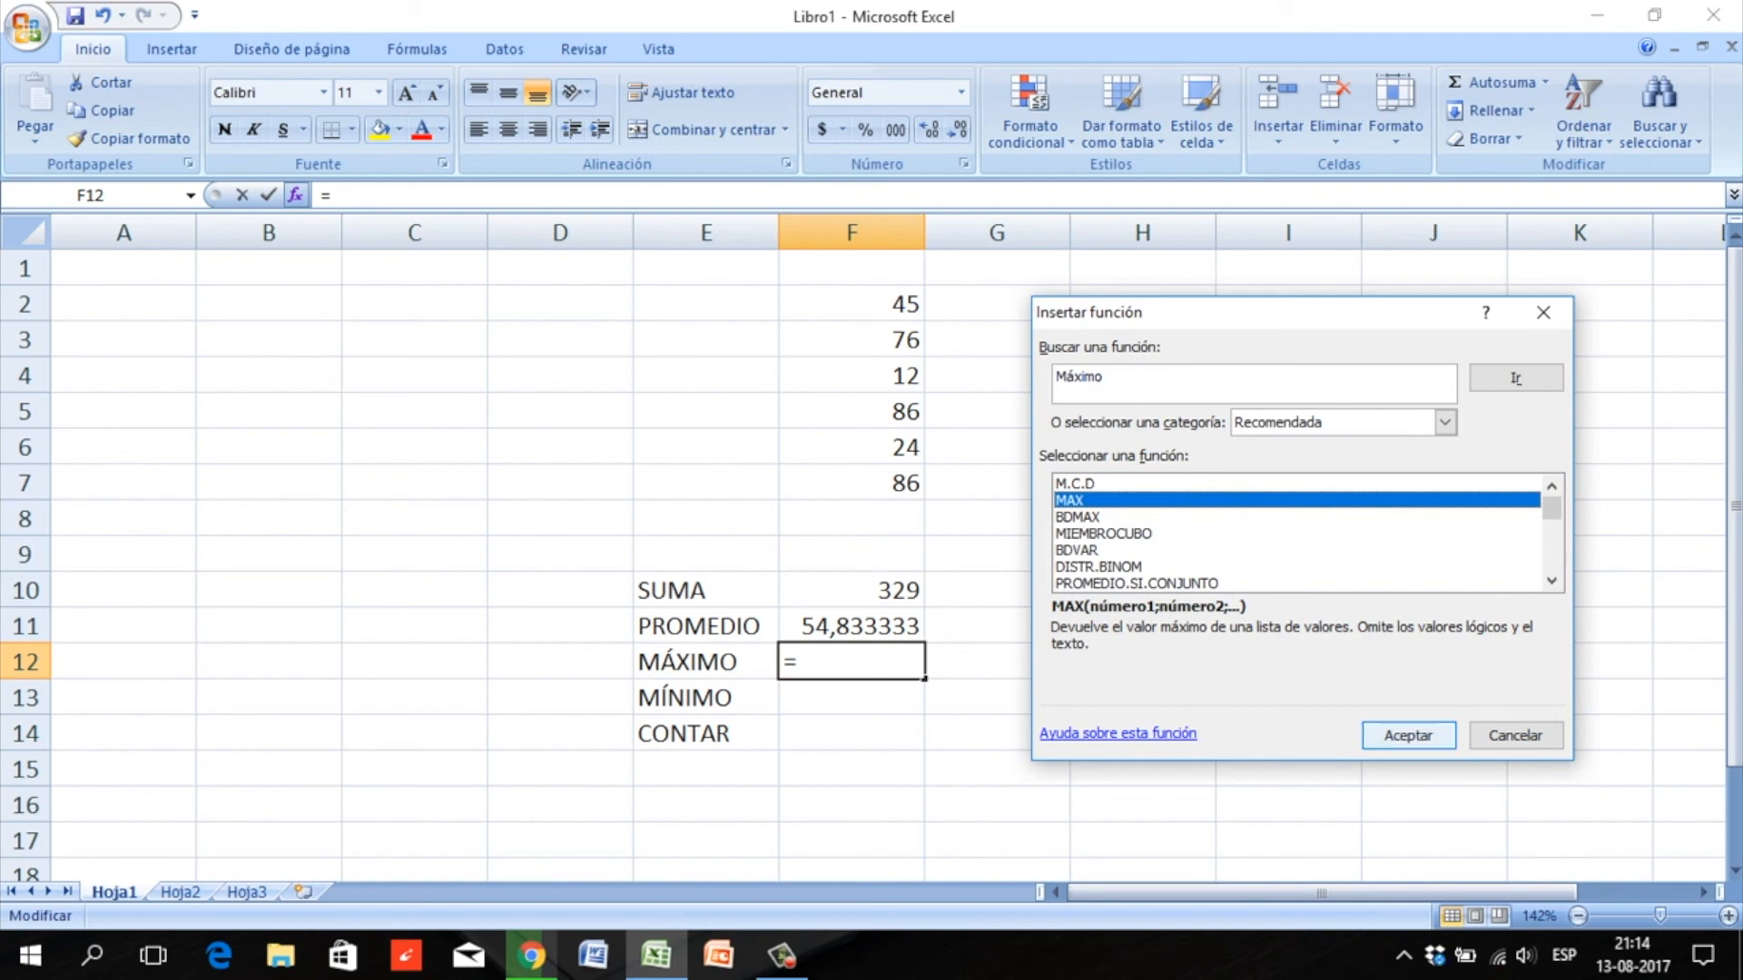
key(Return)
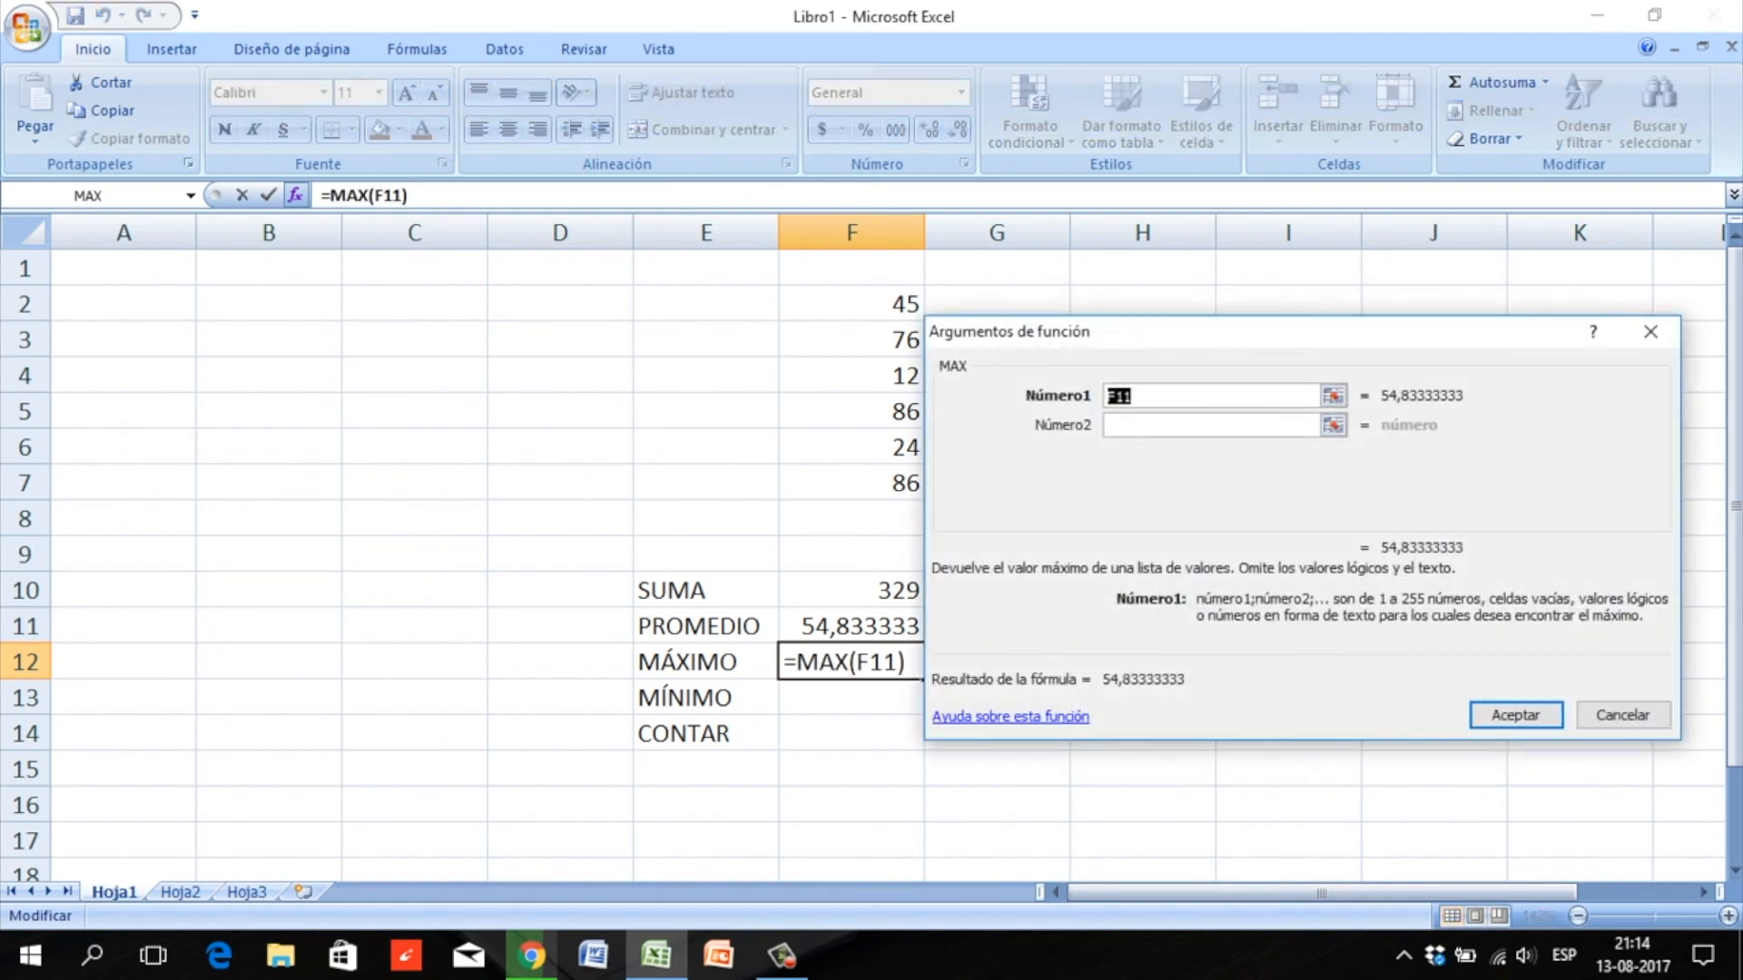
drag(1226, 331, 1310, 319)
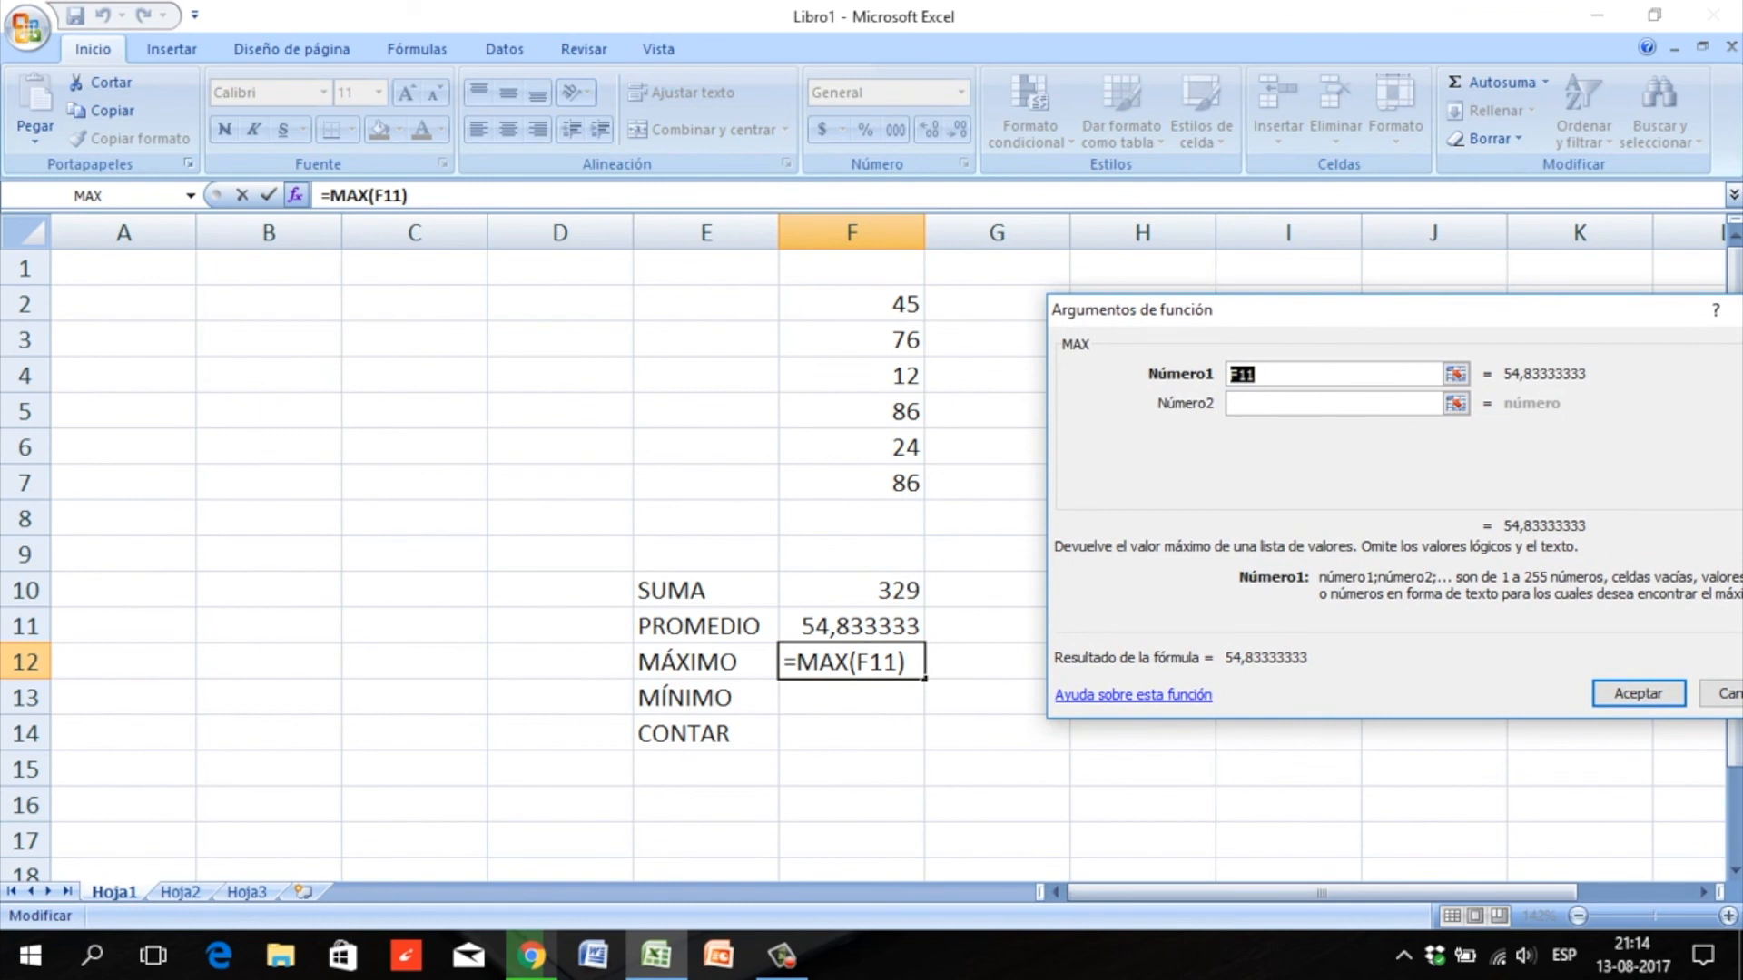
drag(851, 304, 851, 483)
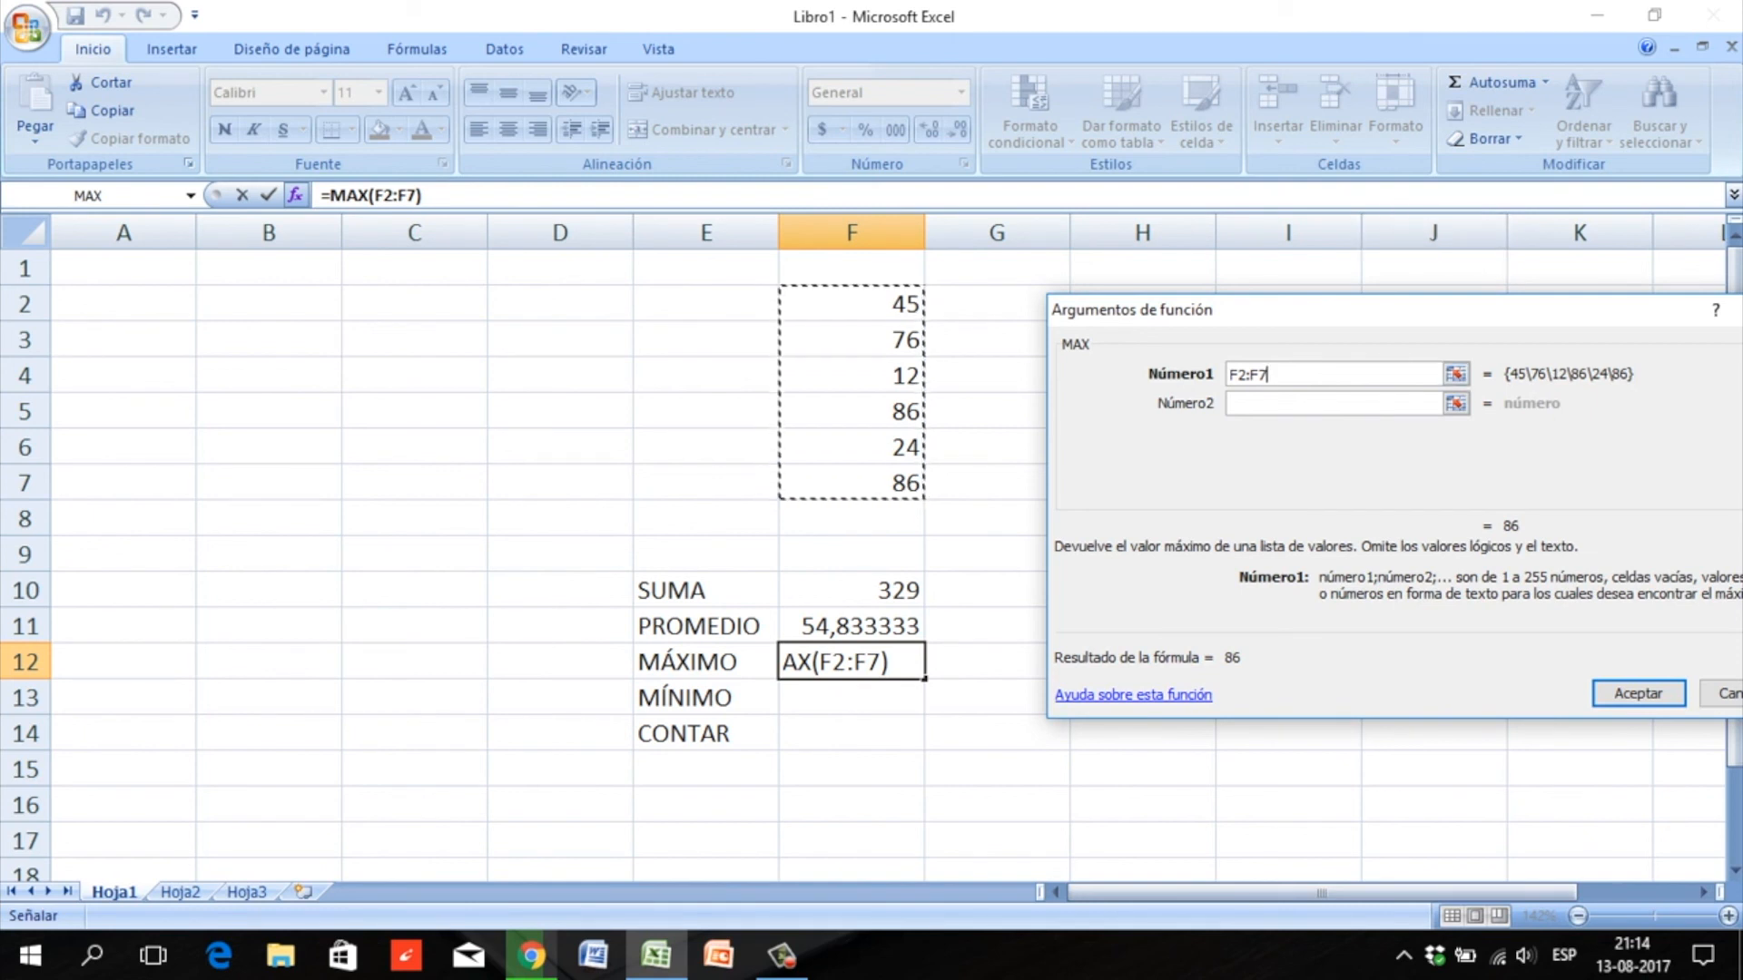
drag(1503, 314, 1429, 313)
click(1564, 691)
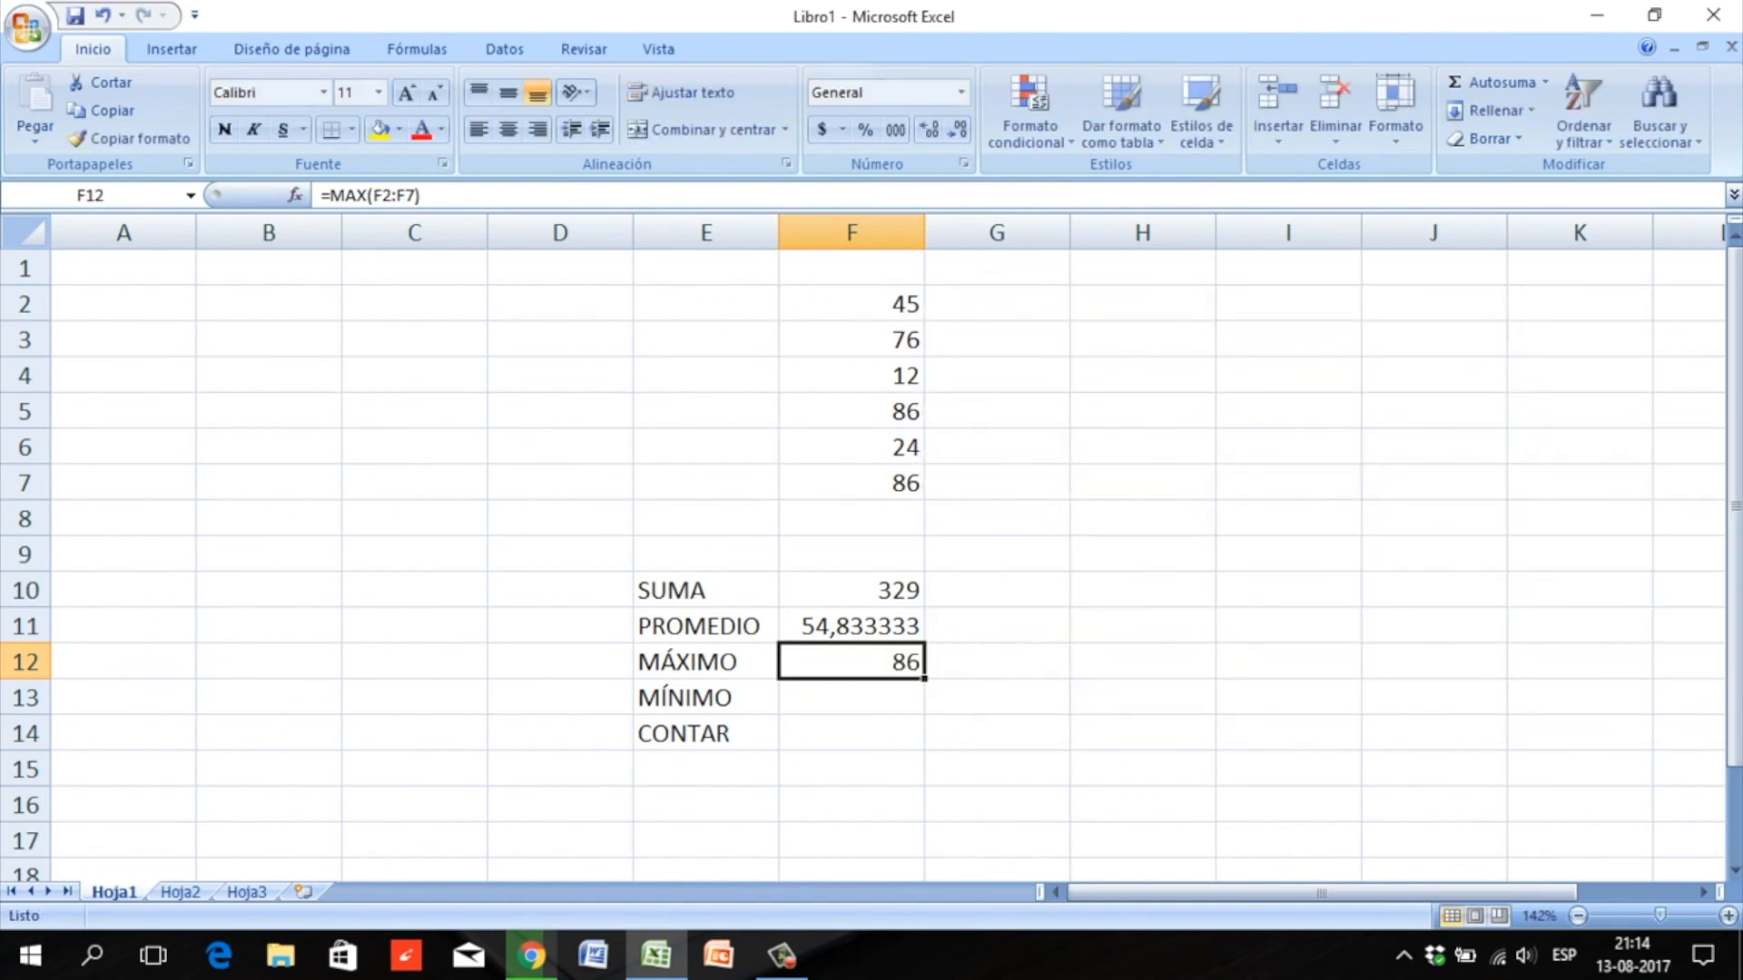
- Find the minimum in cell F13 with Autosuma's Mín function, correcting its range to F2:F7
click(851, 698)
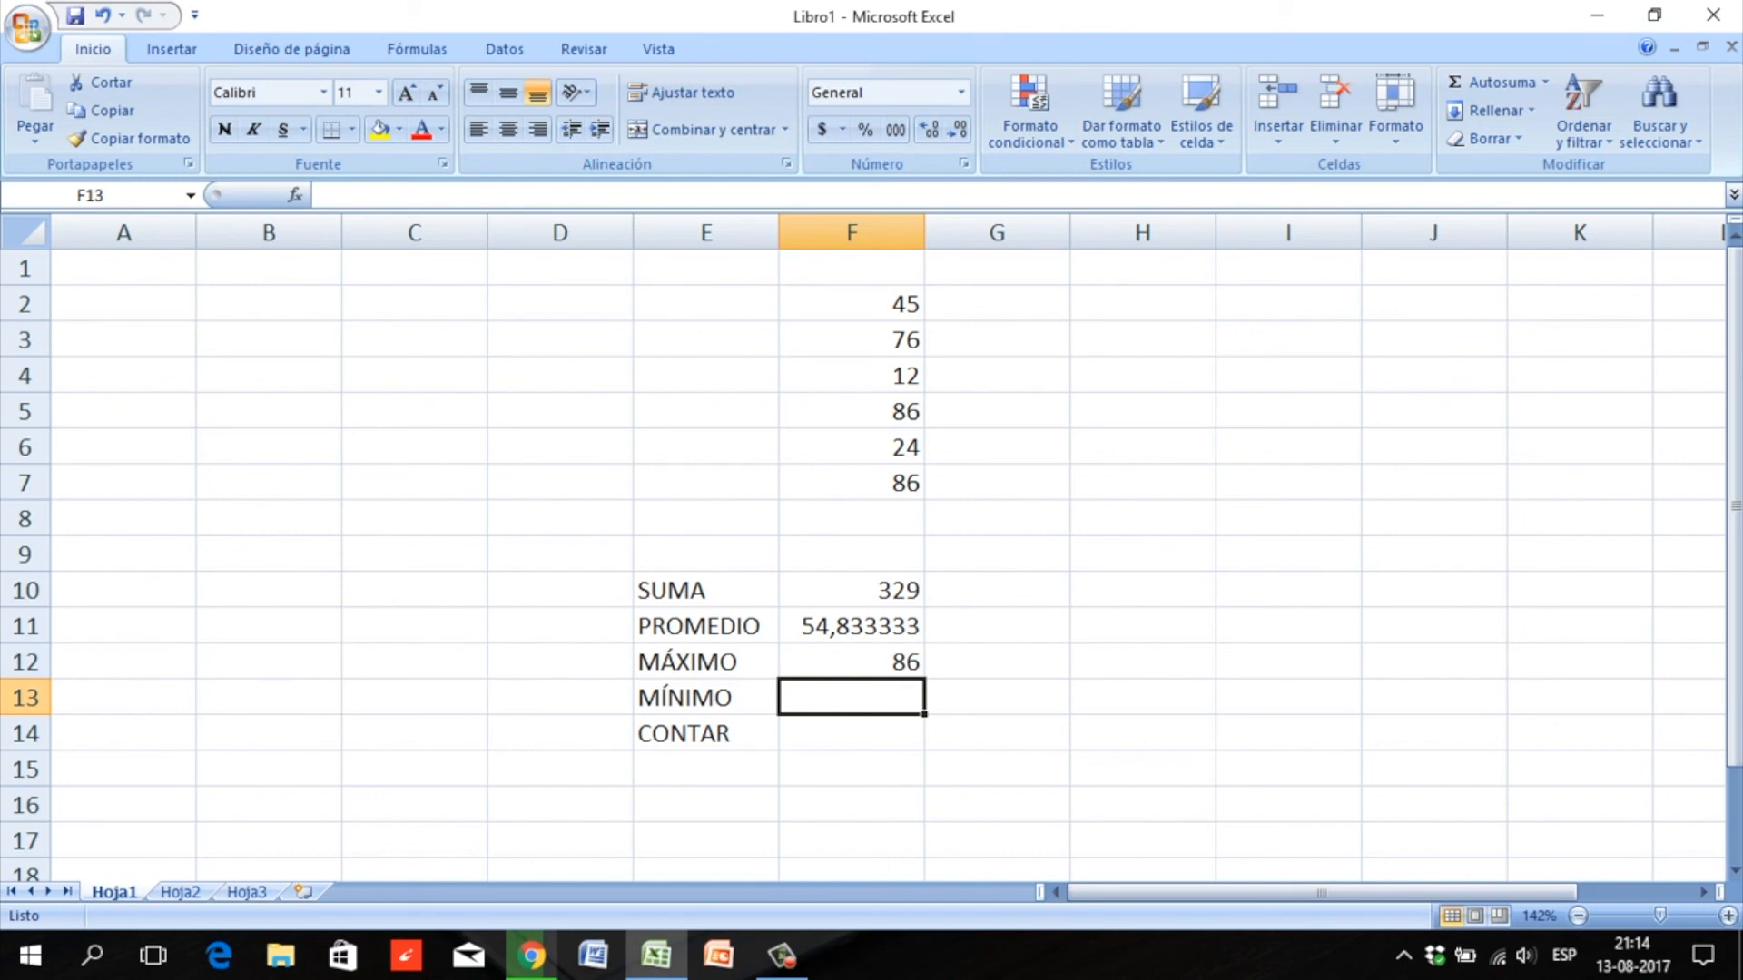
click(1545, 82)
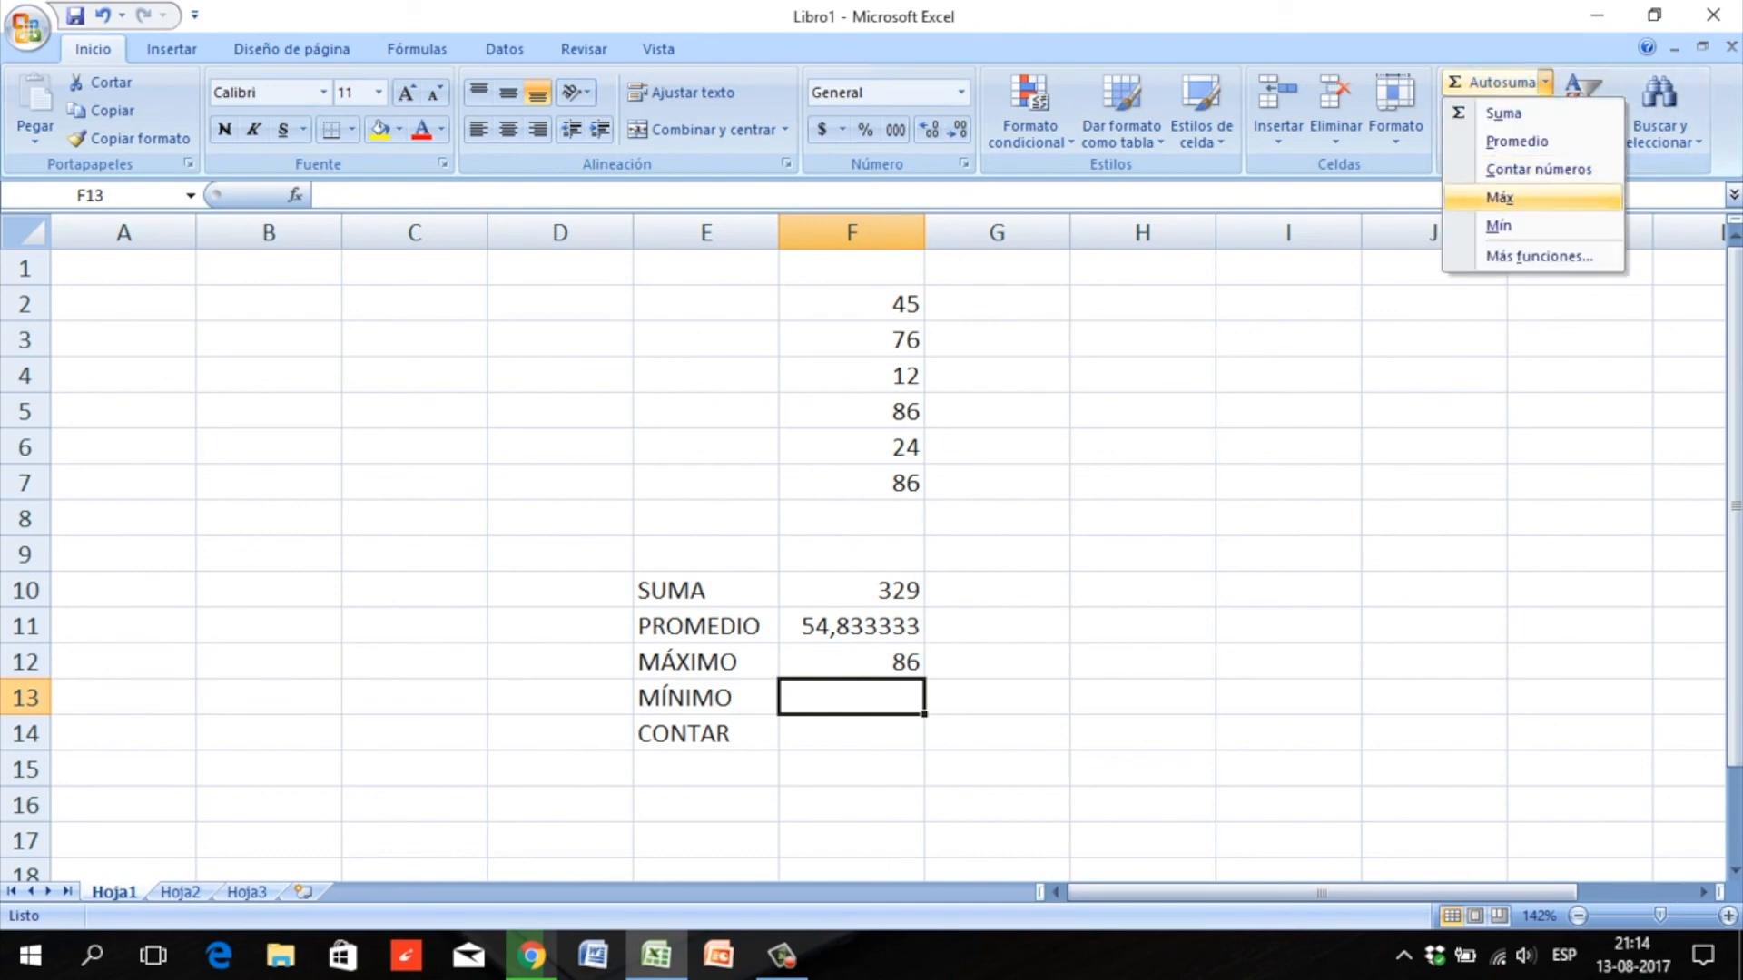
click(1498, 225)
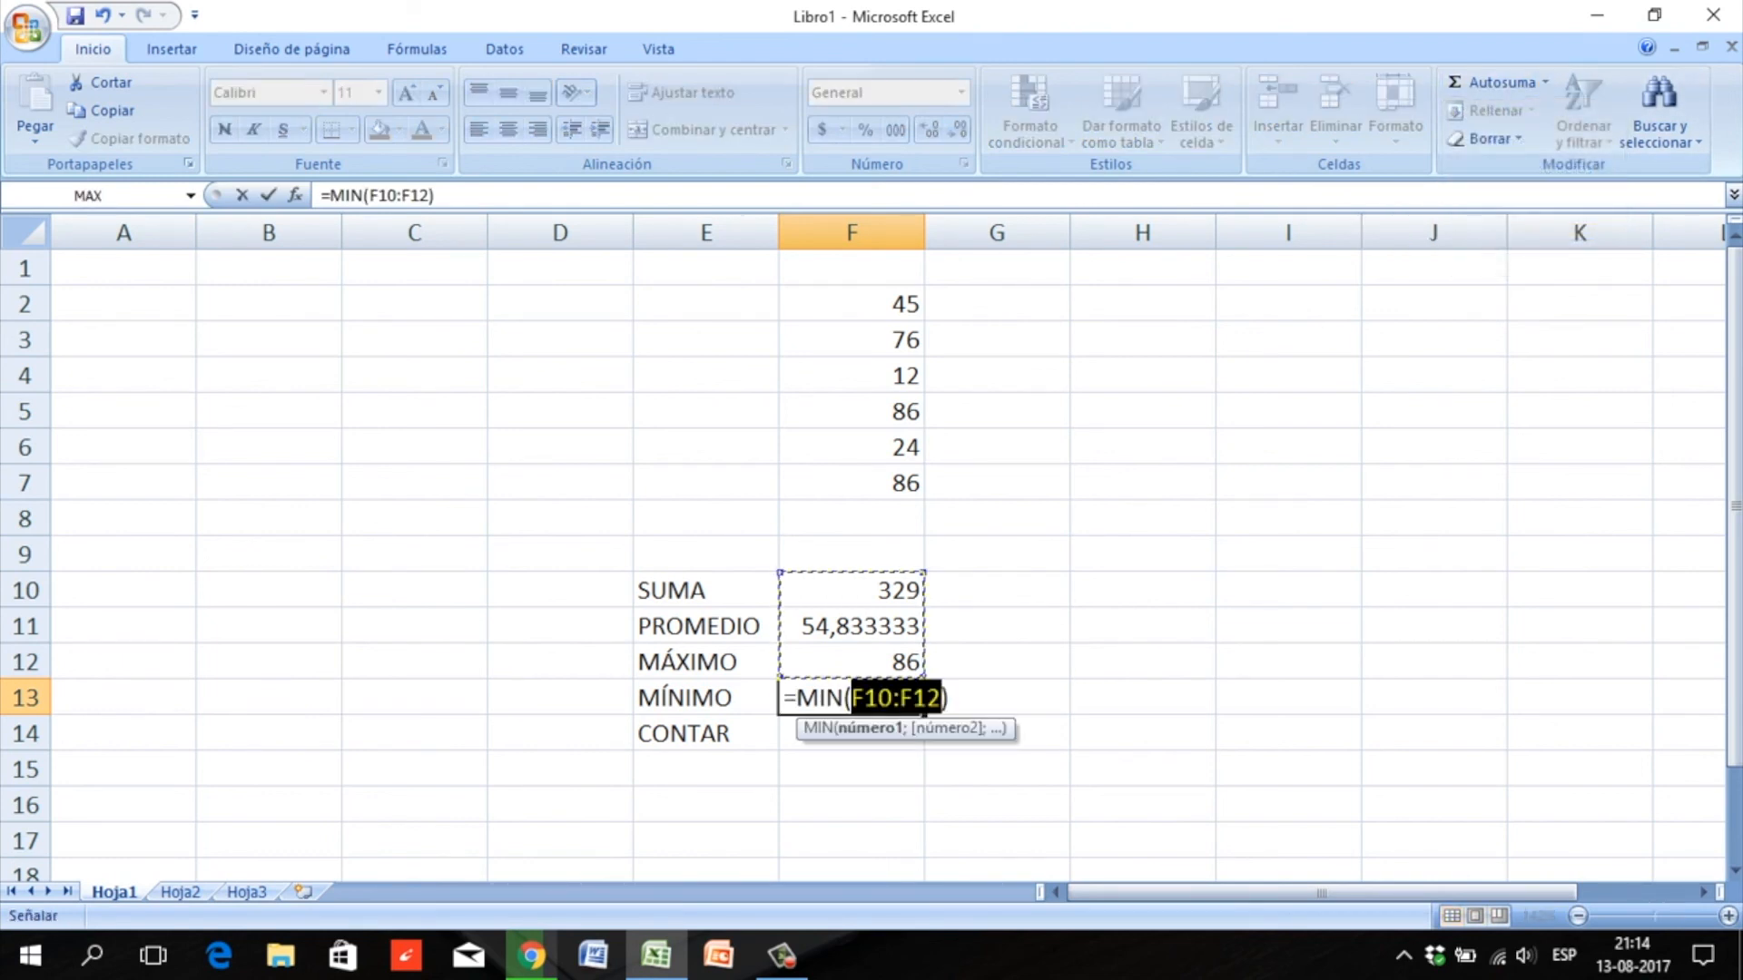
drag(852, 304, 912, 490)
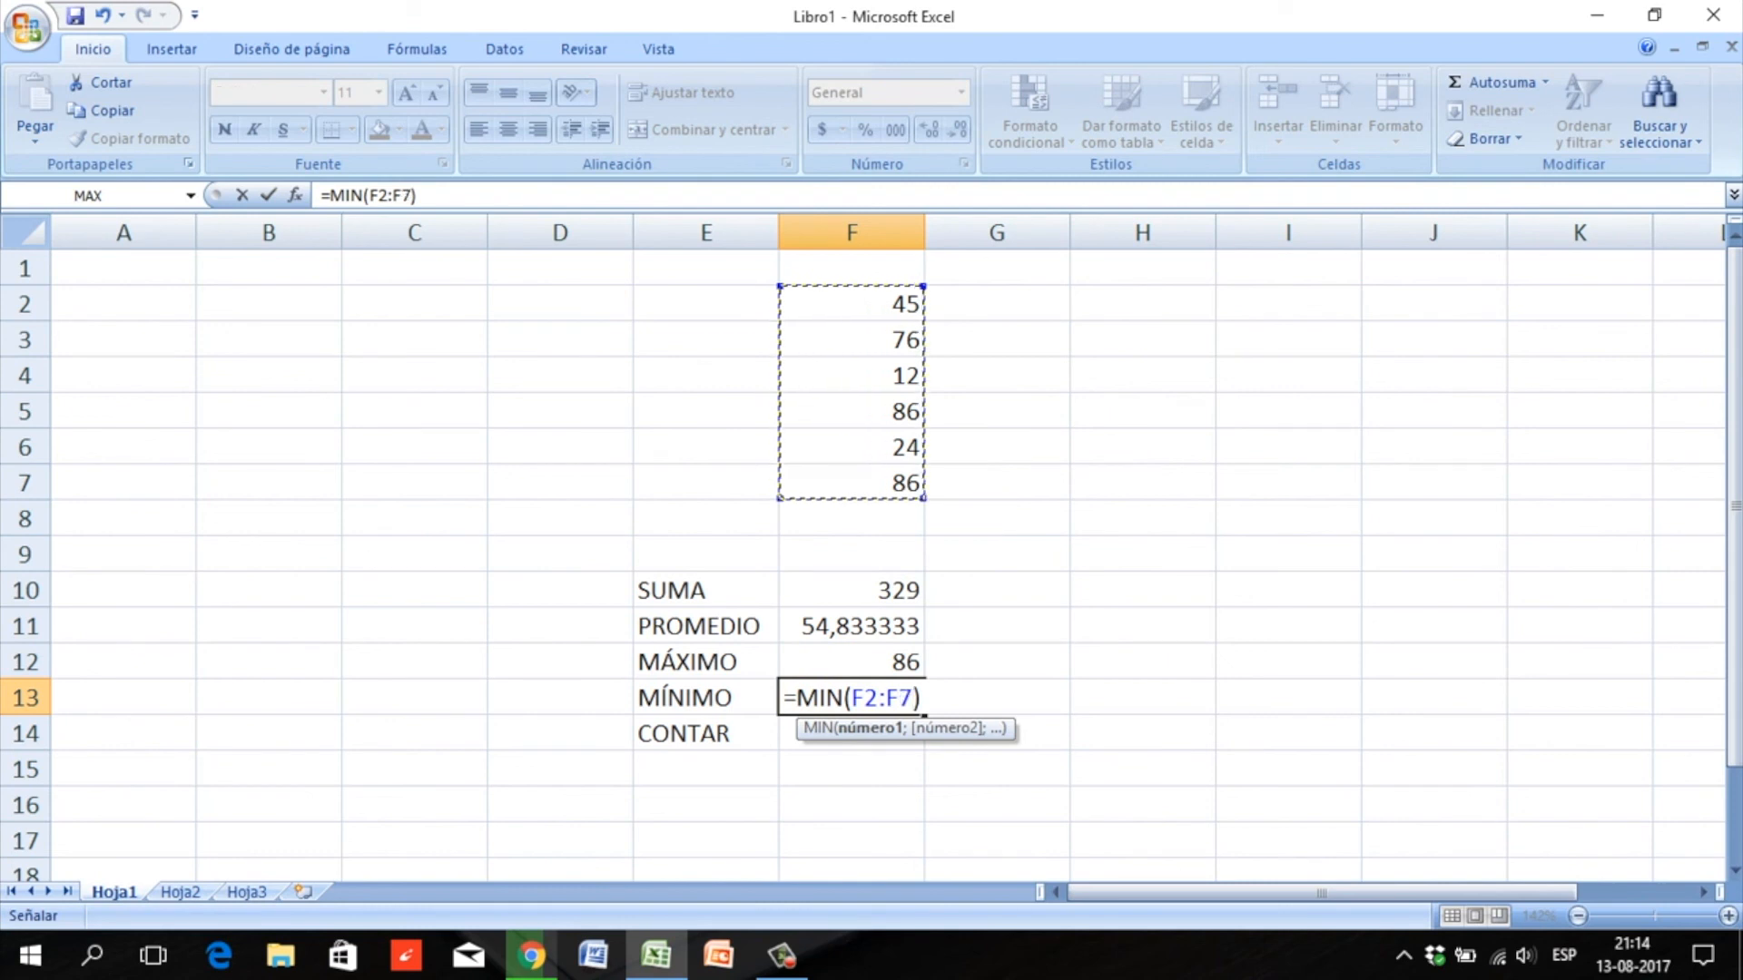
key(Return)
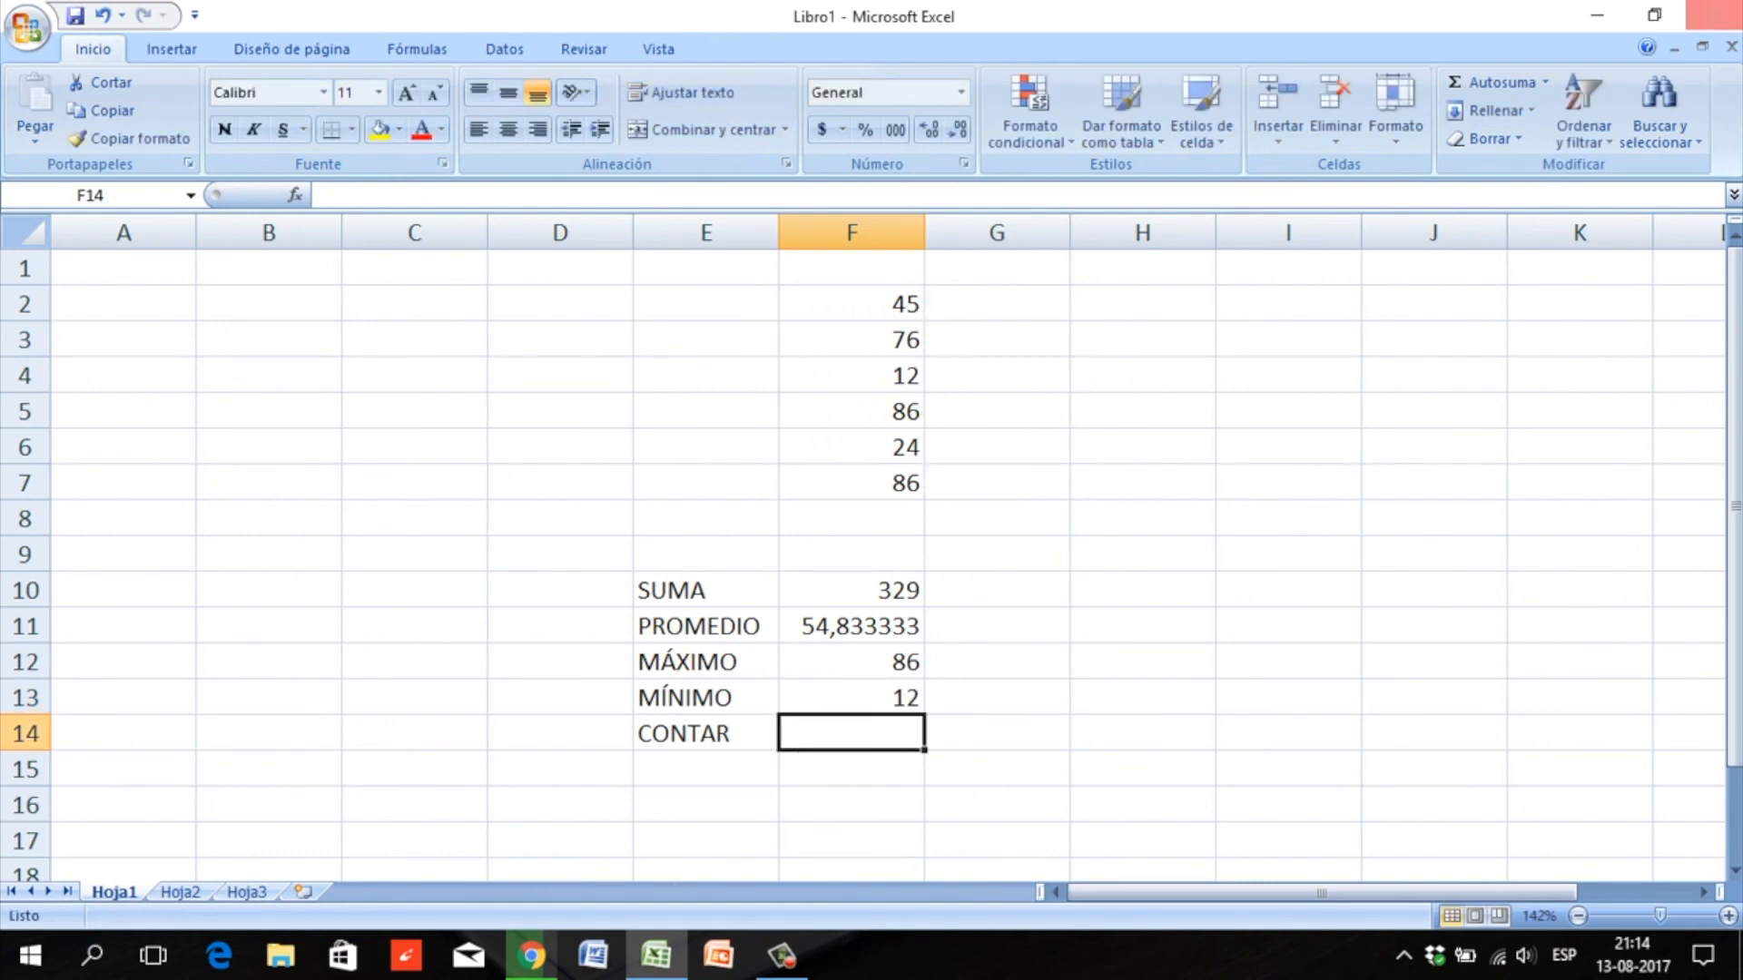
- Count the numbers in cell F14 with Autosuma's Contar números function, using the range F2:F7
click(1544, 82)
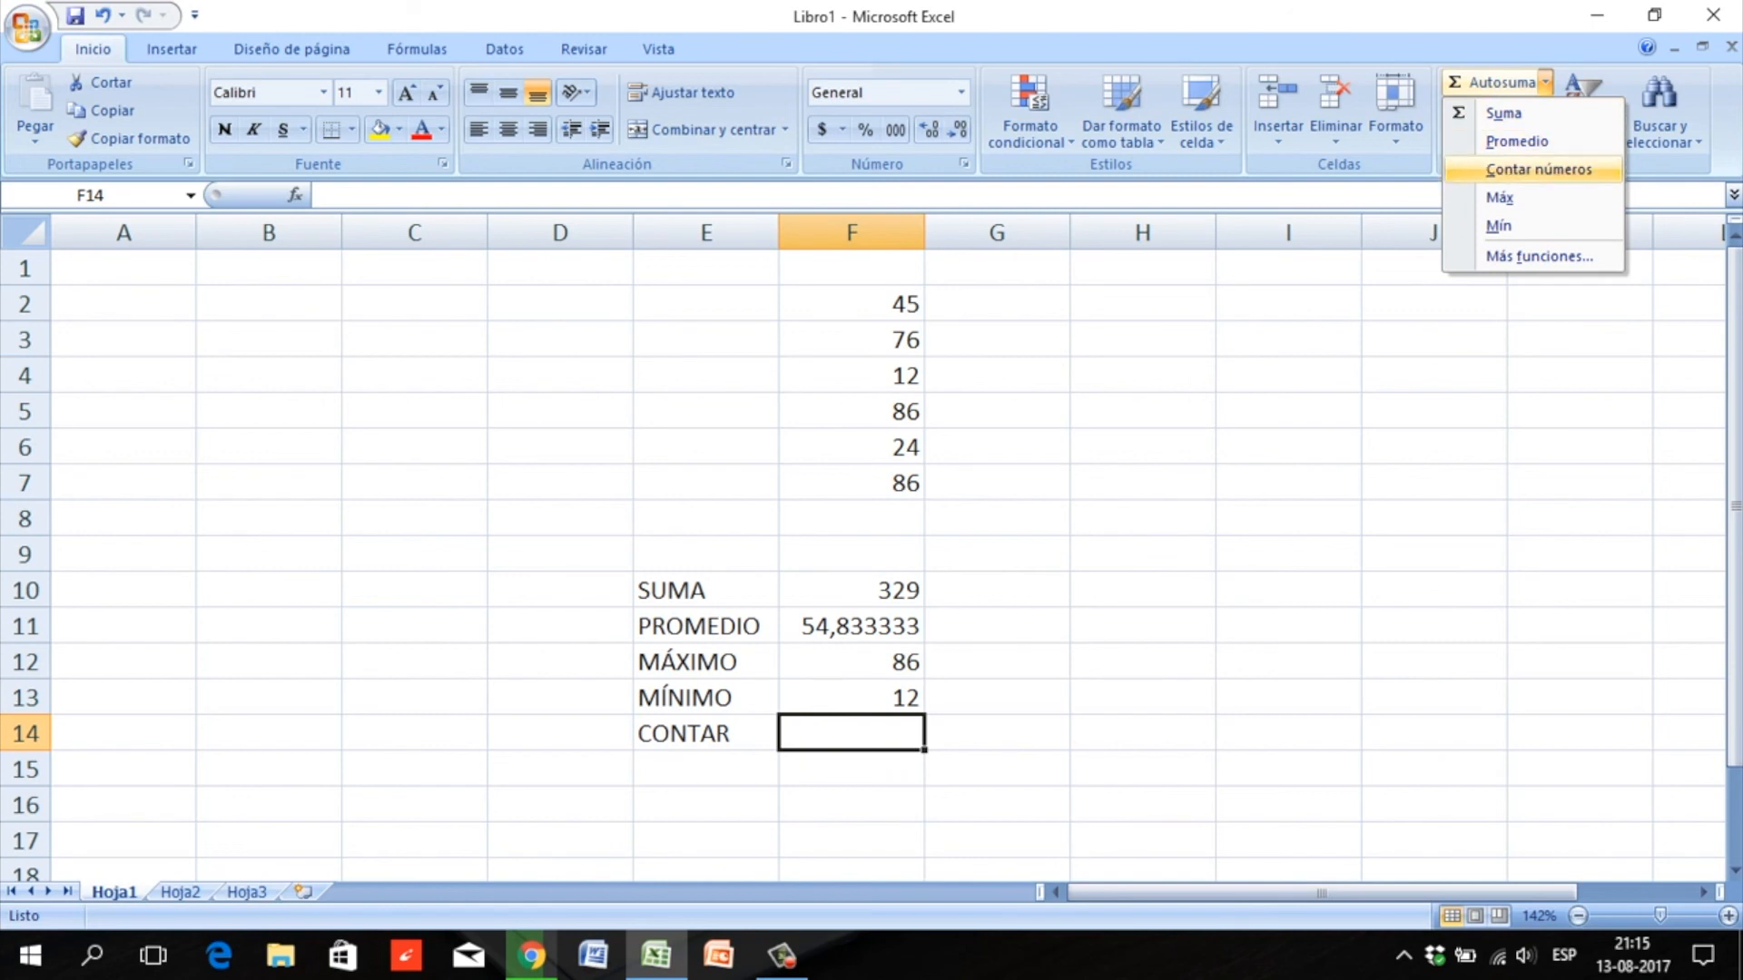
click(1538, 169)
drag(851, 304, 899, 490)
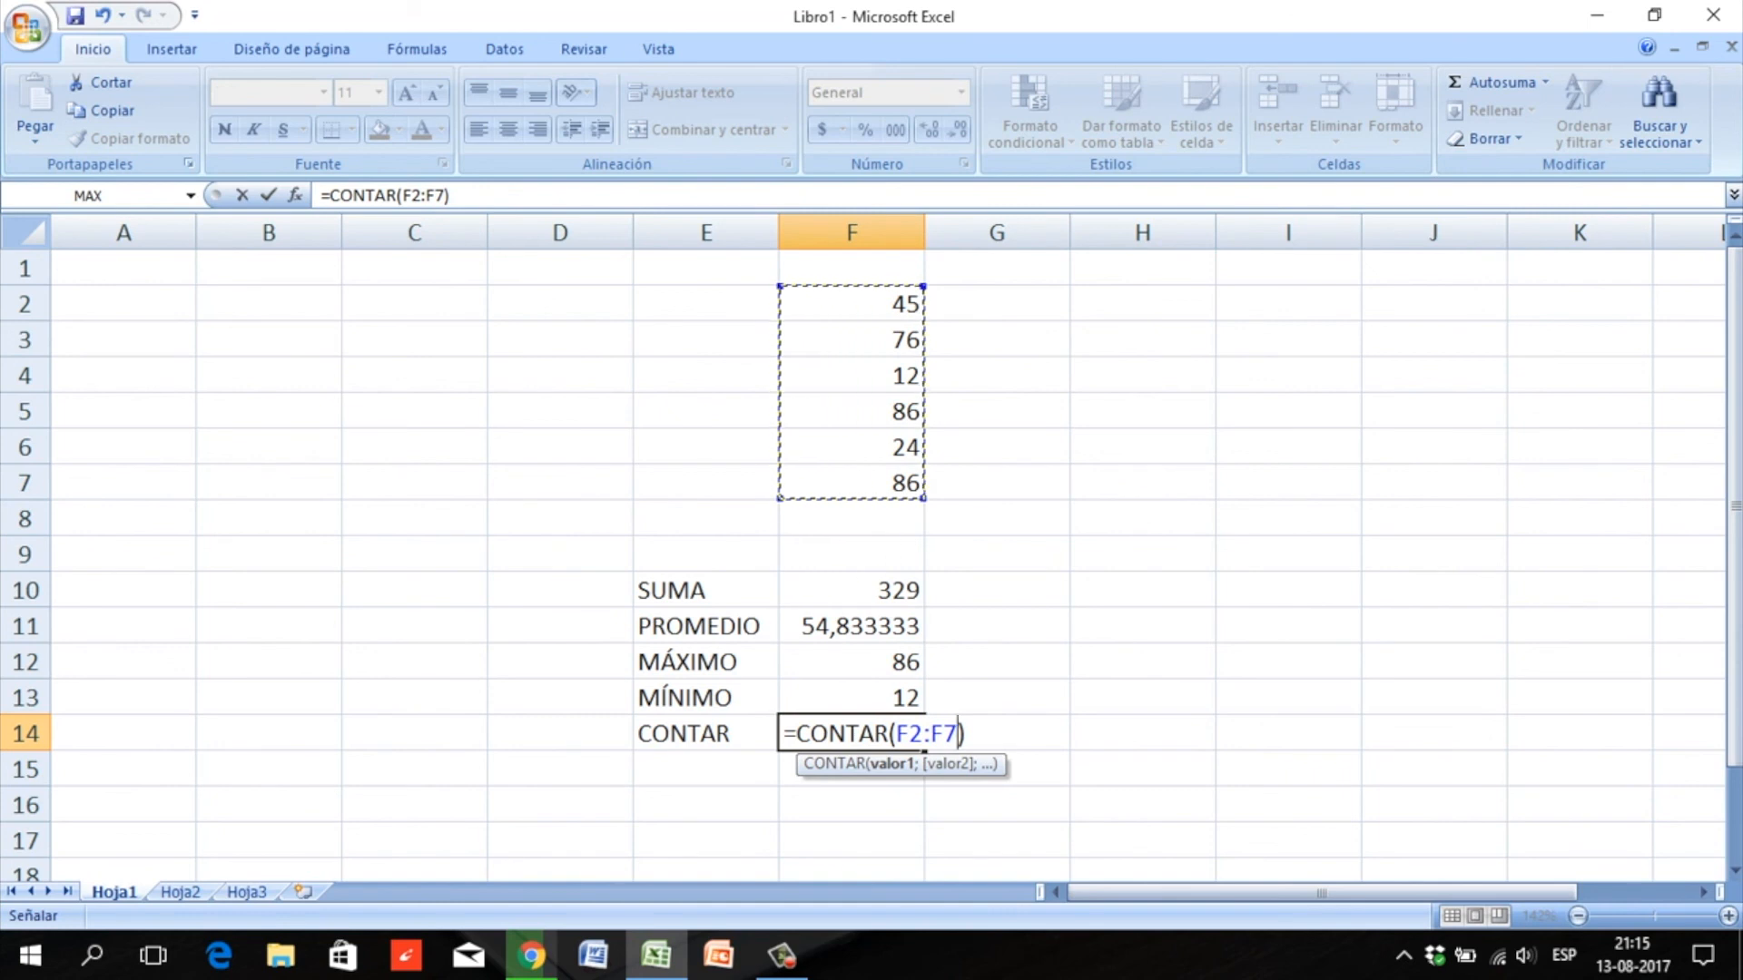
key(Return)
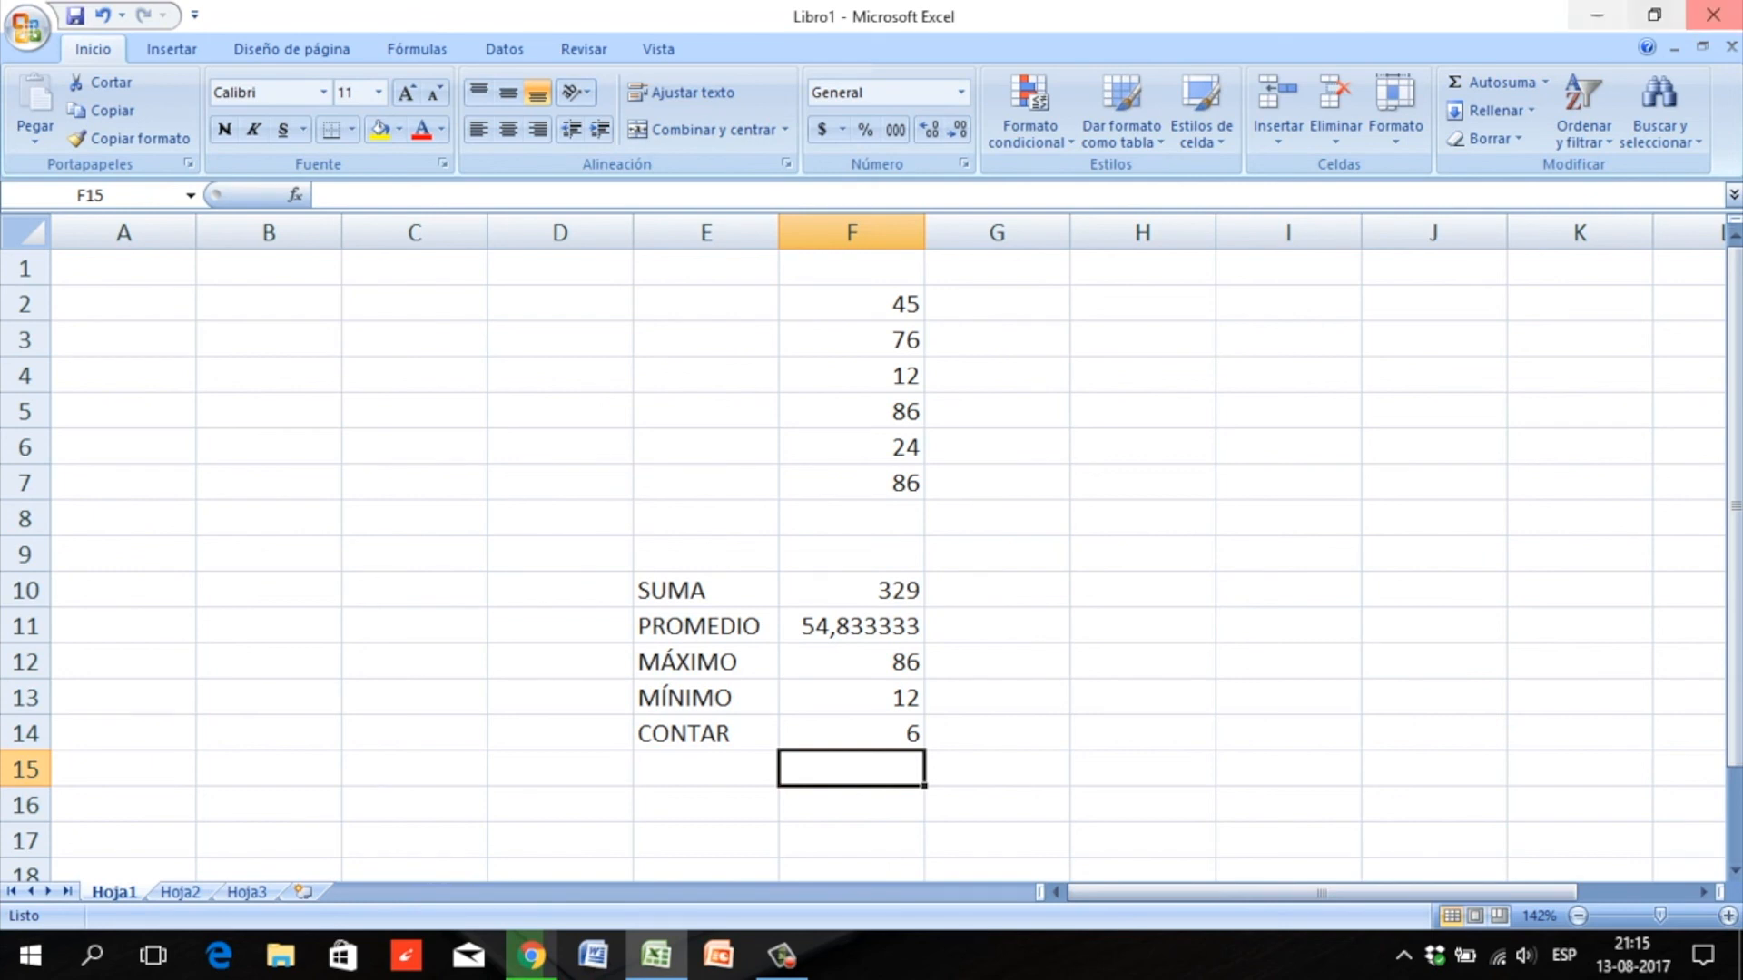
click(1597, 16)
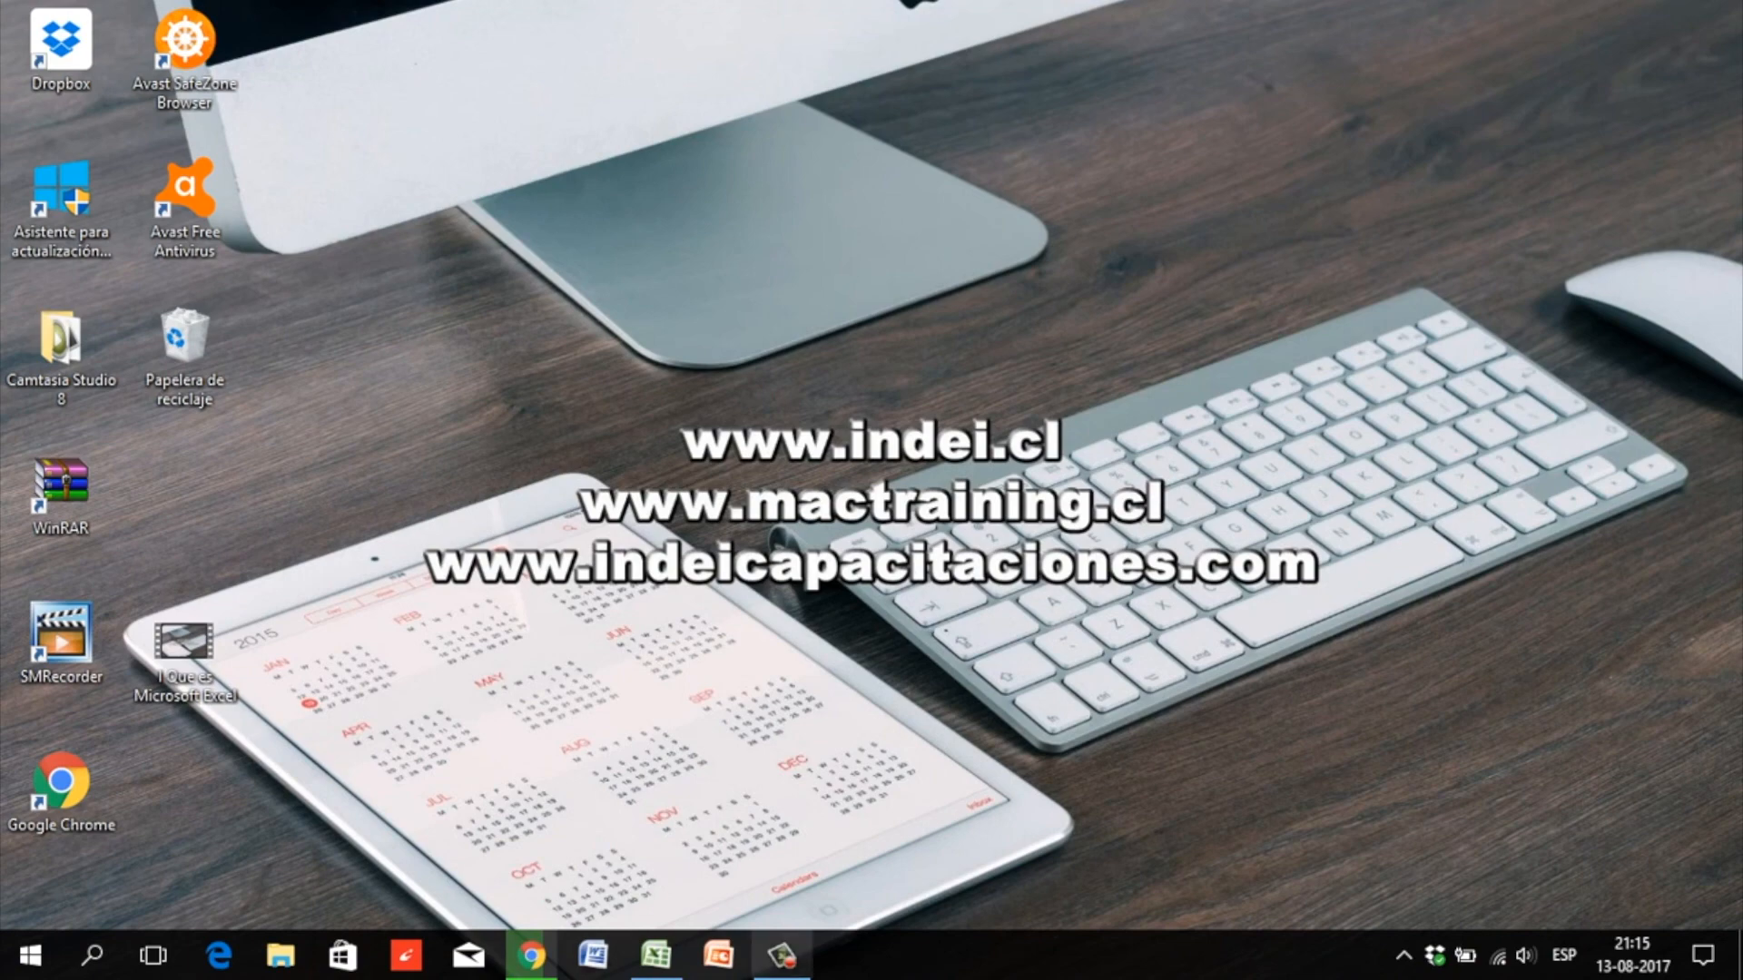
click(780, 955)
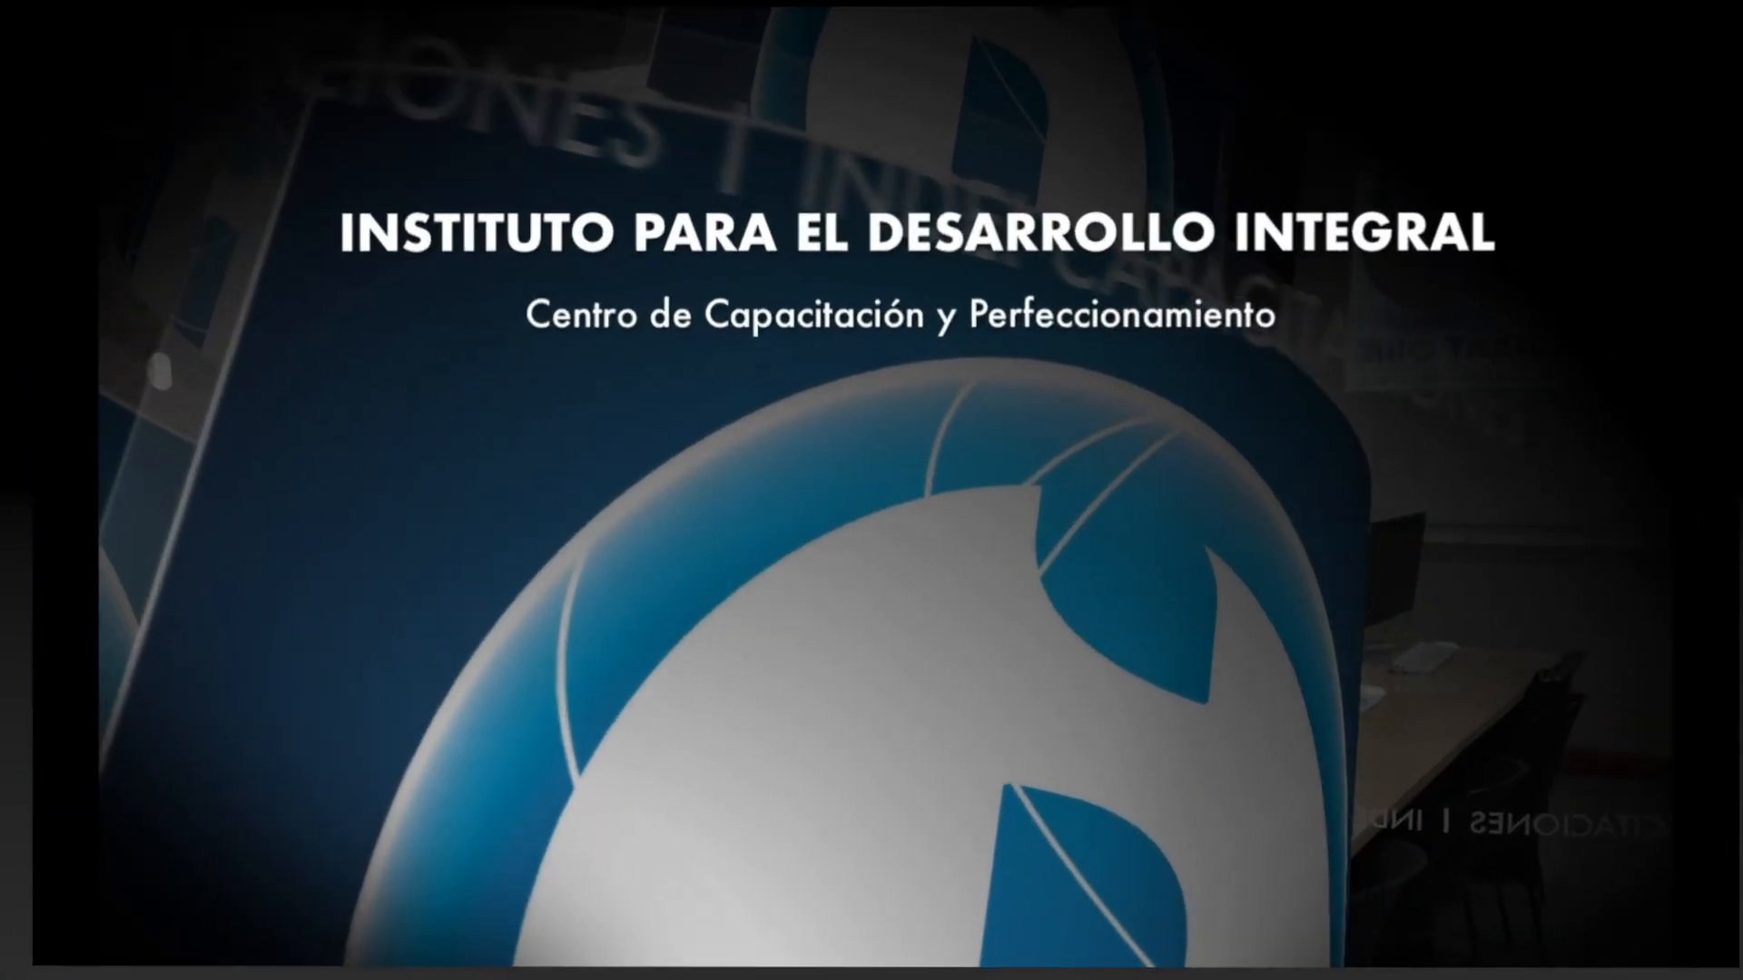